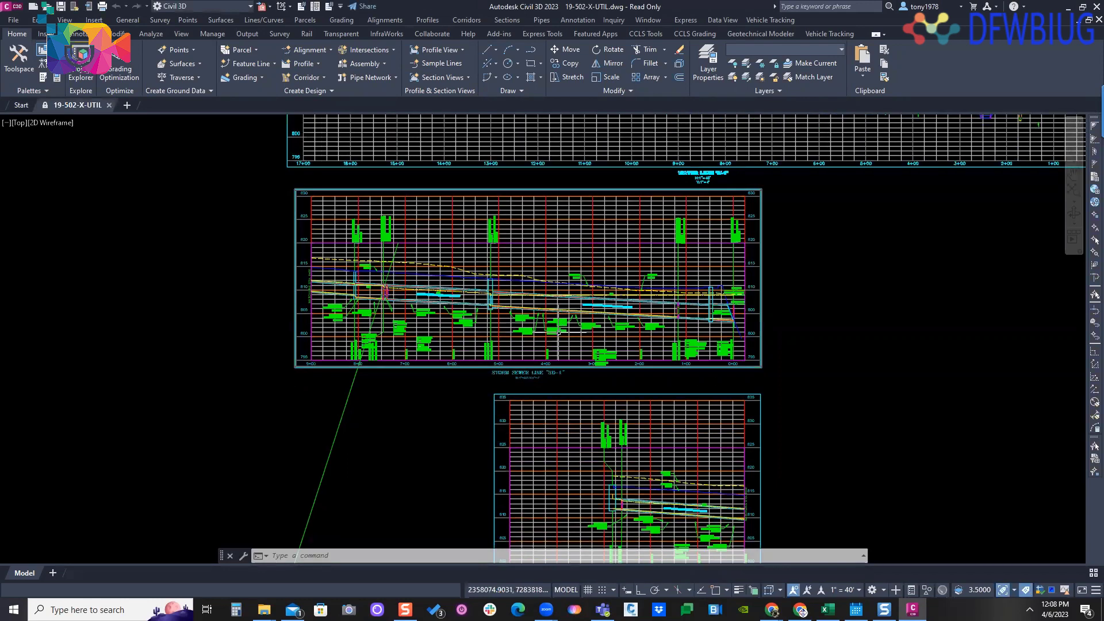
- Reset the structure profile label whose long leader runs off the storm sewer SD-1 profile view
left_click(357, 410)
left_click(283, 434)
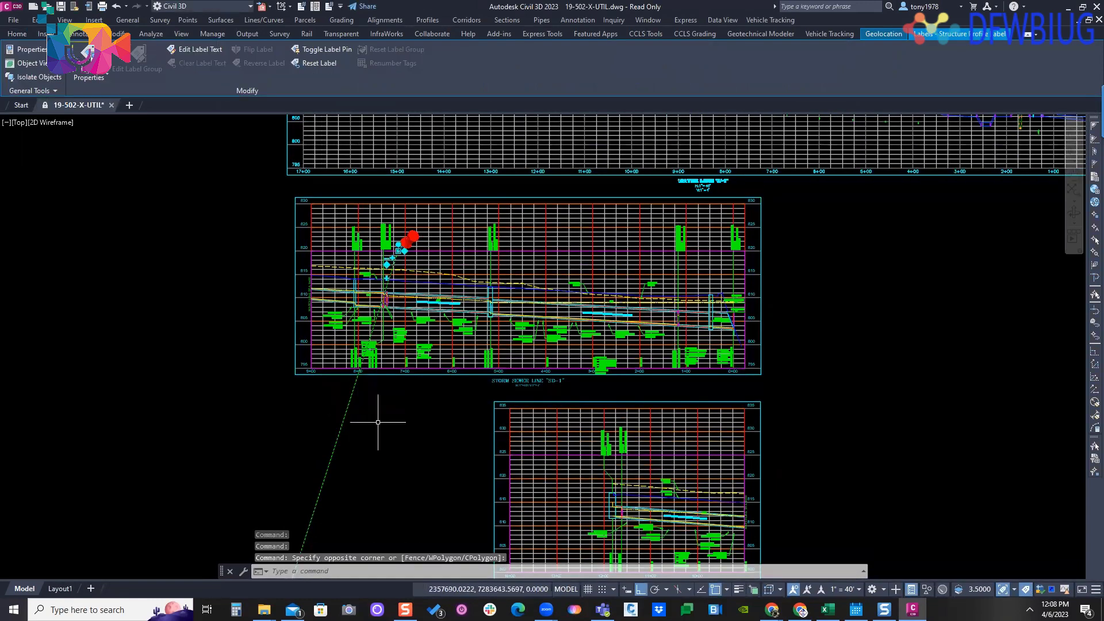
right_click(404, 332)
left_click(453, 254)
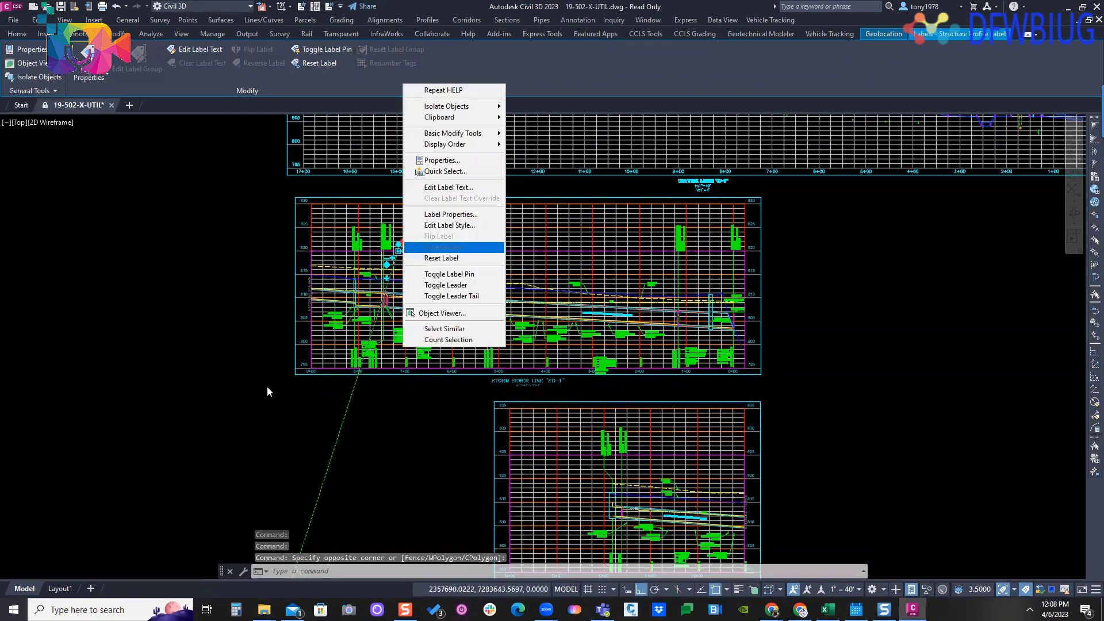
- Examine the plan layout of the water, sanitary and storm networks along the connected street runs
scroll(260, 380, "down", 6)
middle_click_drag(260, 380, 534, 359)
scroll(517, 419, "up", 4)
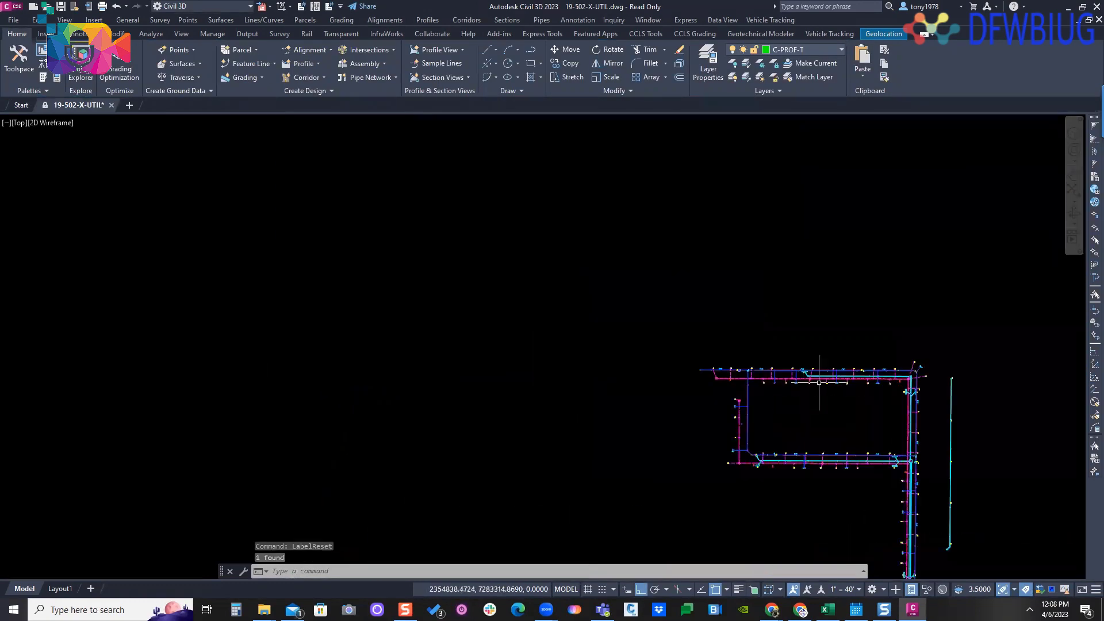
scroll(476, 228, "up", 2)
mouse_move(818, 377)
middle_mouse_down()
mouse_move(532, 267)
mouse_move(458, 212)
mouse_move(417, 147)
middle_mouse_up()
scroll(476, 228, "down", 2)
scroll(510, 276, "up", 4)
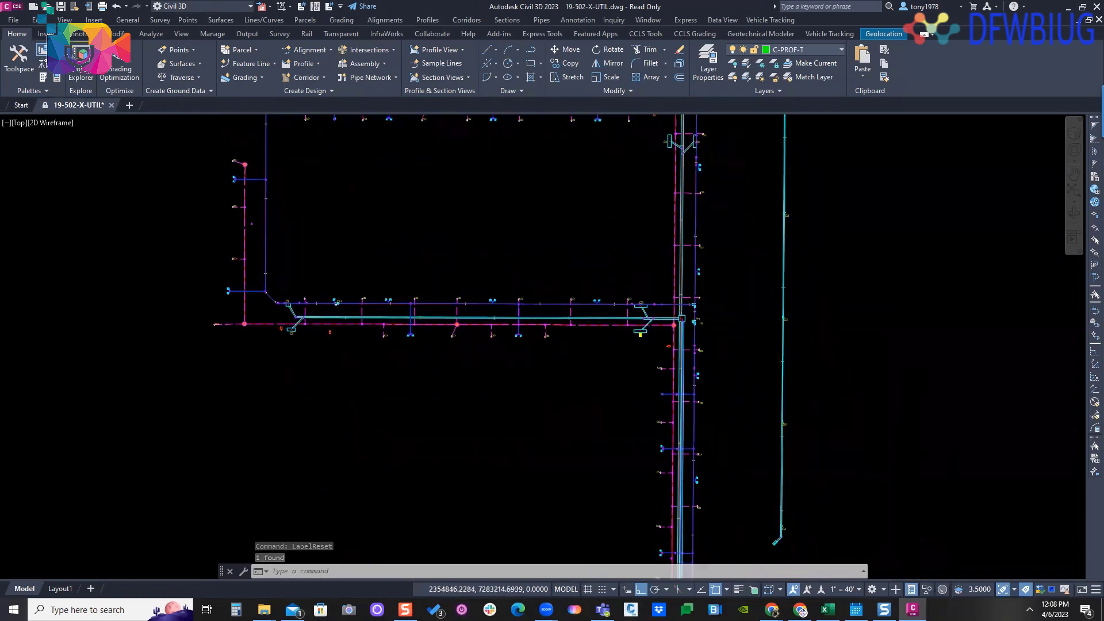
key("Escape")
middle_click_drag(563, 298, 543, 238)
mouse_move(505, 414)
middle_mouse_down()
mouse_move(559, 300)
mouse_move(278, 350)
middle_mouse_up()
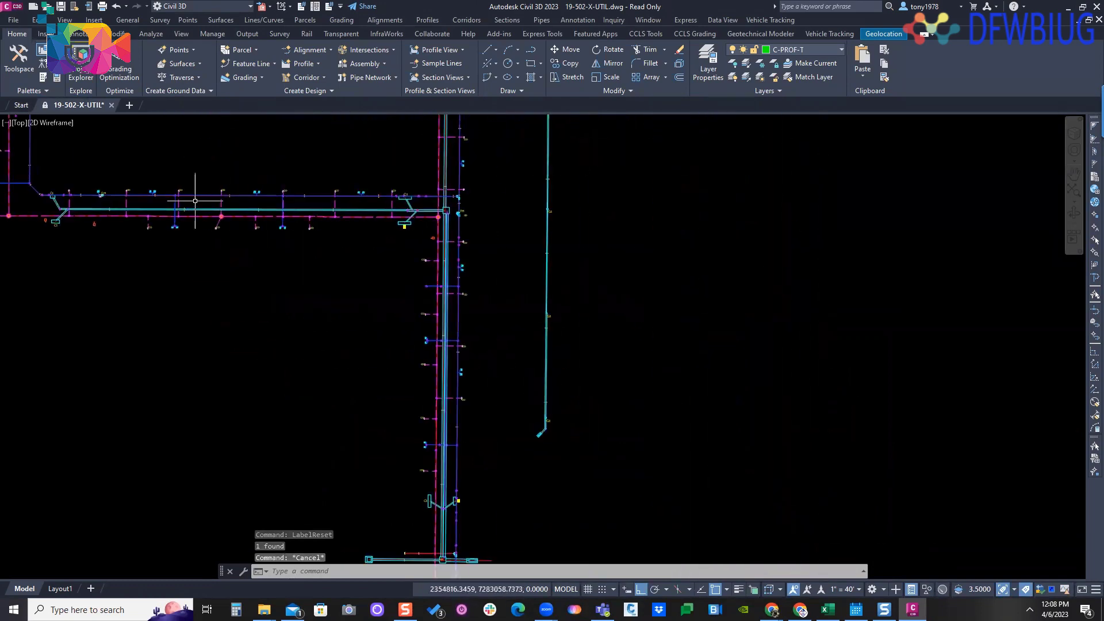
- Split model space into two vertical viewports
left_click(181, 34)
left_click(468, 79)
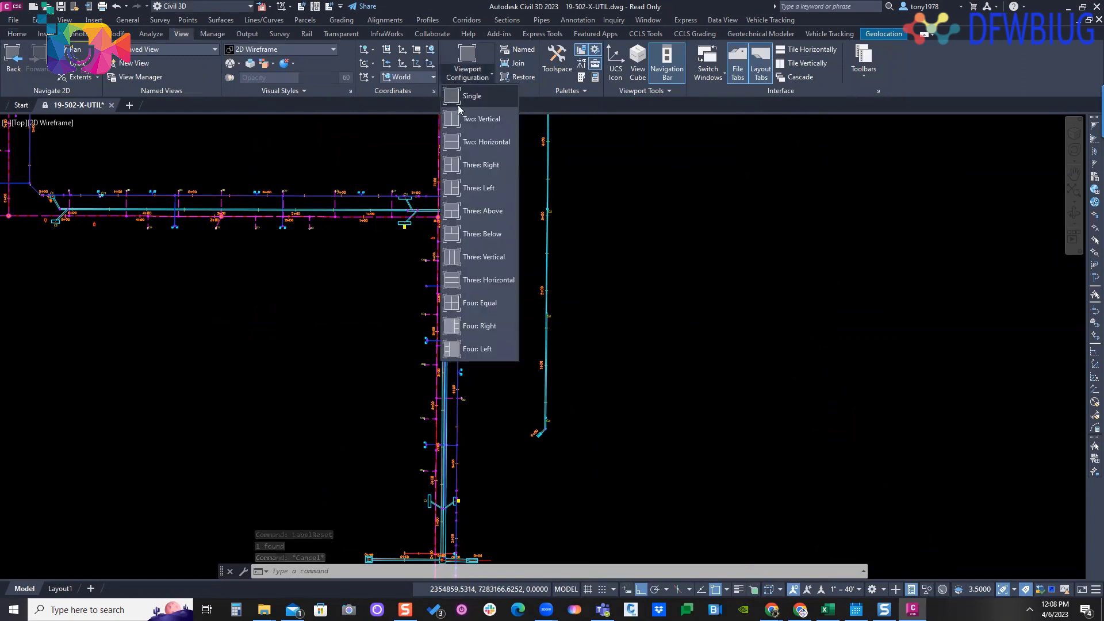
left_click(461, 116)
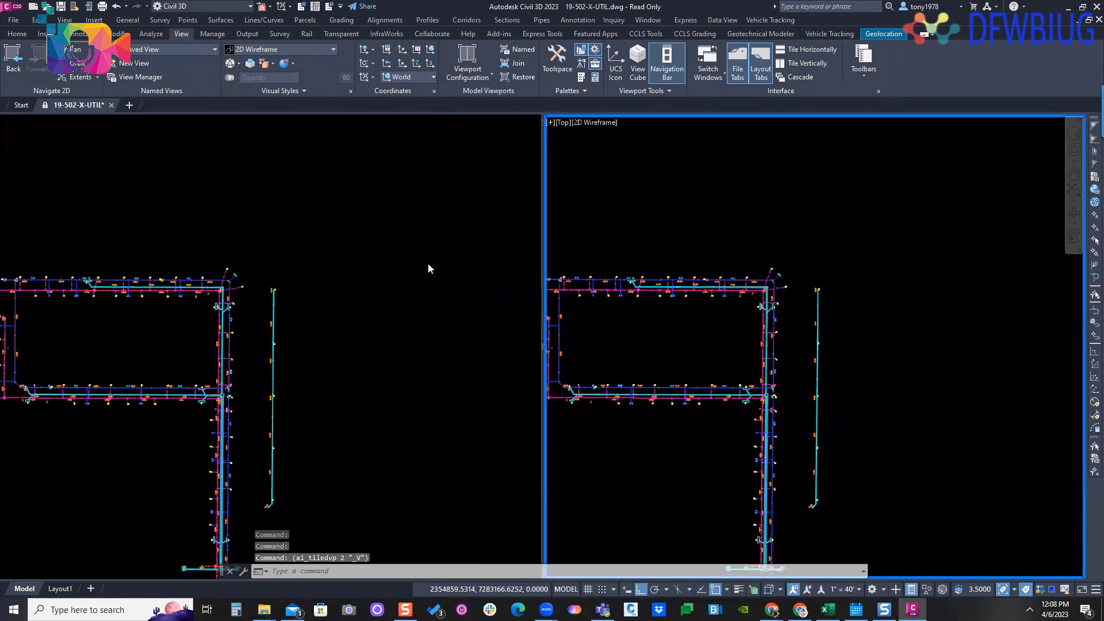
- Show the plan utility networks in one viewport and the storm sewer SD-1 profile around stations 6+00 to 8+00 in the other
left_click(339, 287)
mouse_move(225, 411)
middle_mouse_down()
mouse_move(391, 260)
mouse_move(388, 211)
mouse_move(413, 398)
middle_mouse_up()
scroll(392, 260, "up", 4)
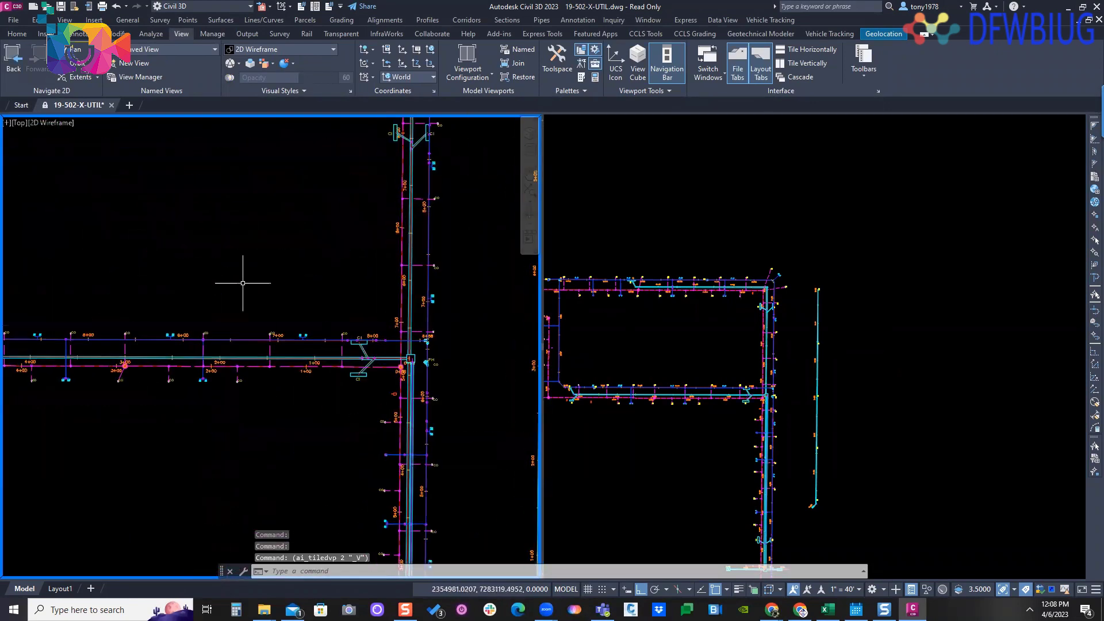
scroll(167, 282, "down", 2)
middle_click_drag(167, 281, 271, 305)
left_click(766, 352)
scroll(766, 352, "down", 4)
middle_click_drag(766, 353, 549, 327)
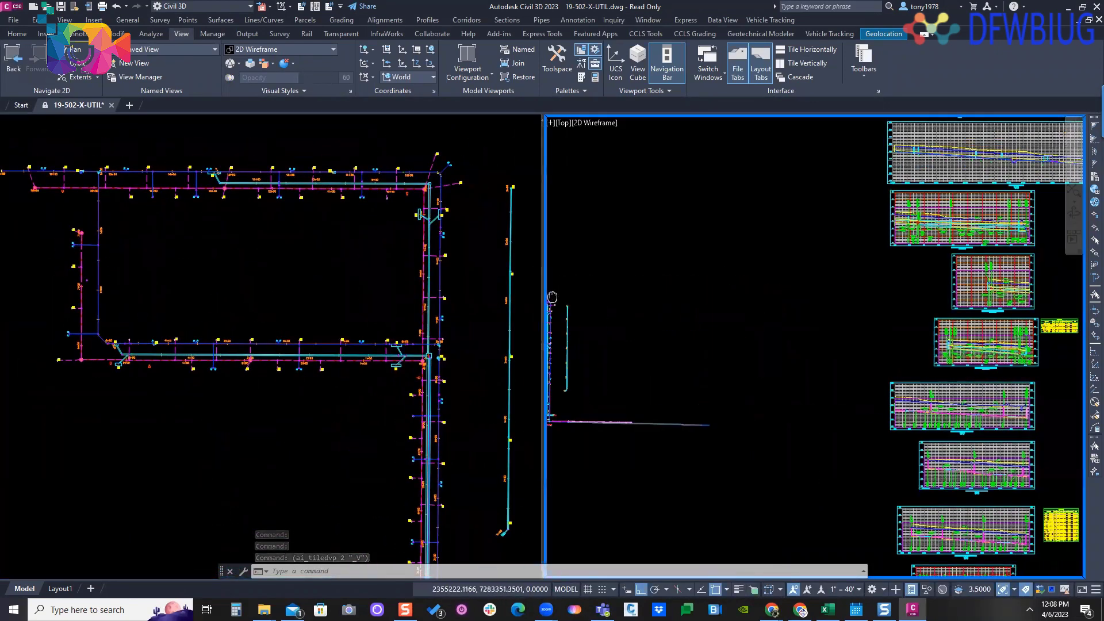
middle_click_drag(813, 288, 601, 387)
scroll(601, 387, "up", 2)
scroll(730, 305, "up", 6)
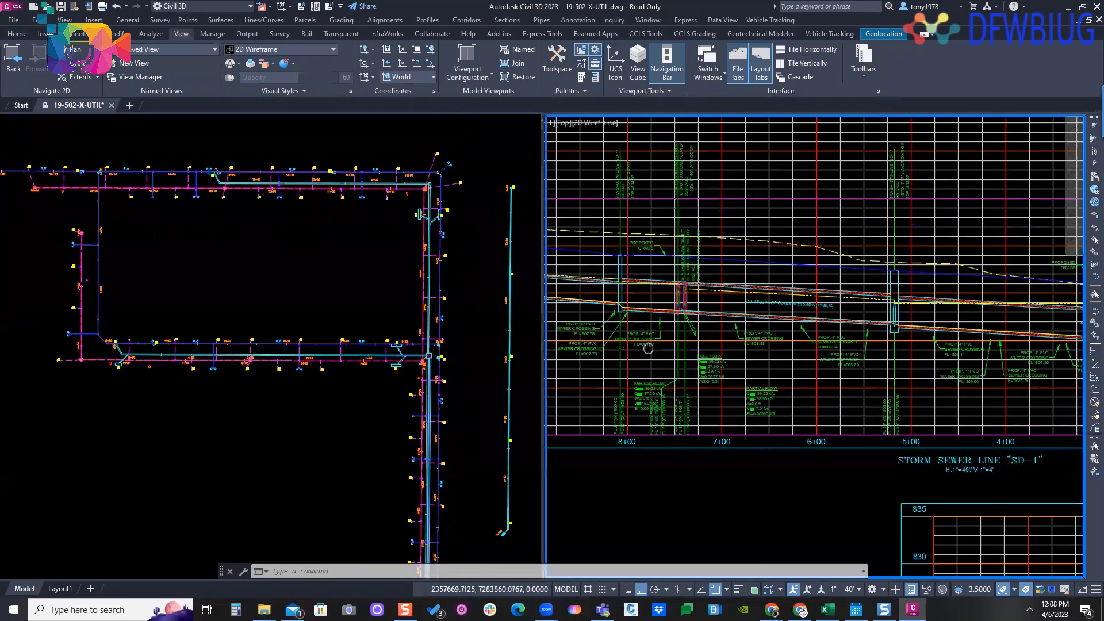
- Examine the storm, water and sanitary lines in plan near the fire hydrant and the curb inlets by station 5+00
left_click(166, 312)
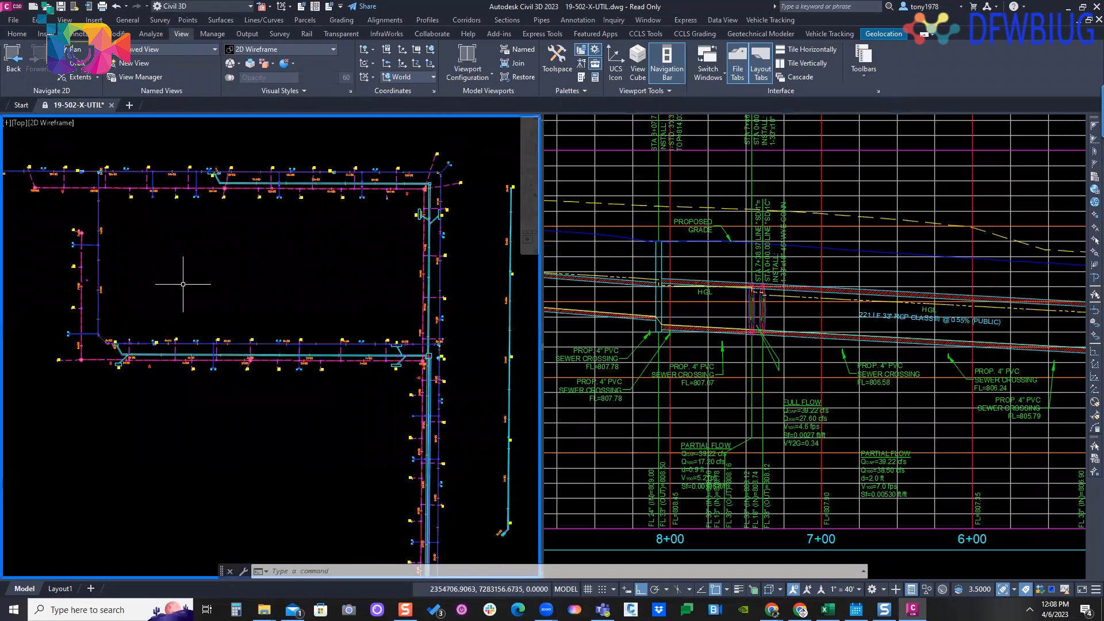
scroll(143, 291, "up", 4)
scroll(136, 285, "up", 2)
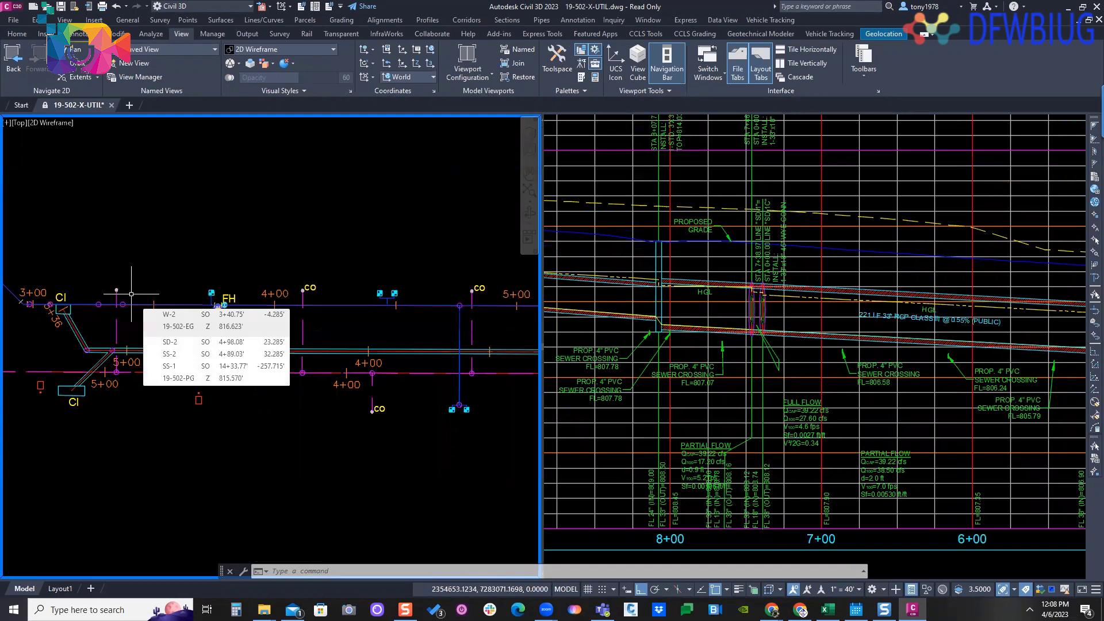
middle_click_drag(193, 268, 188, 250)
scroll(173, 353, "up", 3)
middle_click_drag(189, 329, 269, 330)
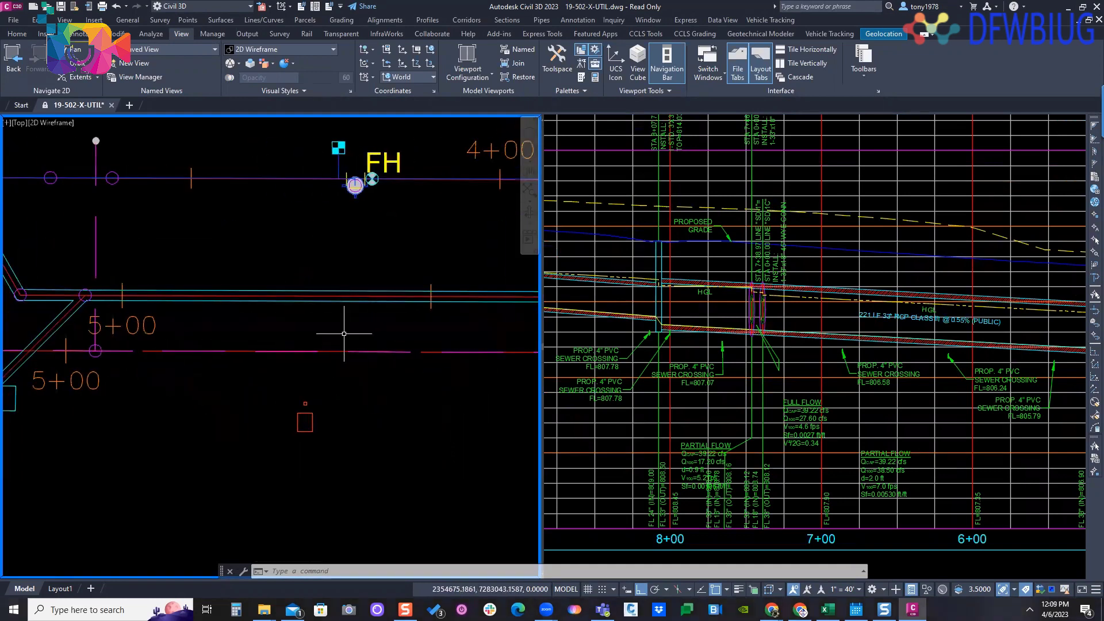
scroll(344, 333, "down", 2)
mouse_move(308, 321)
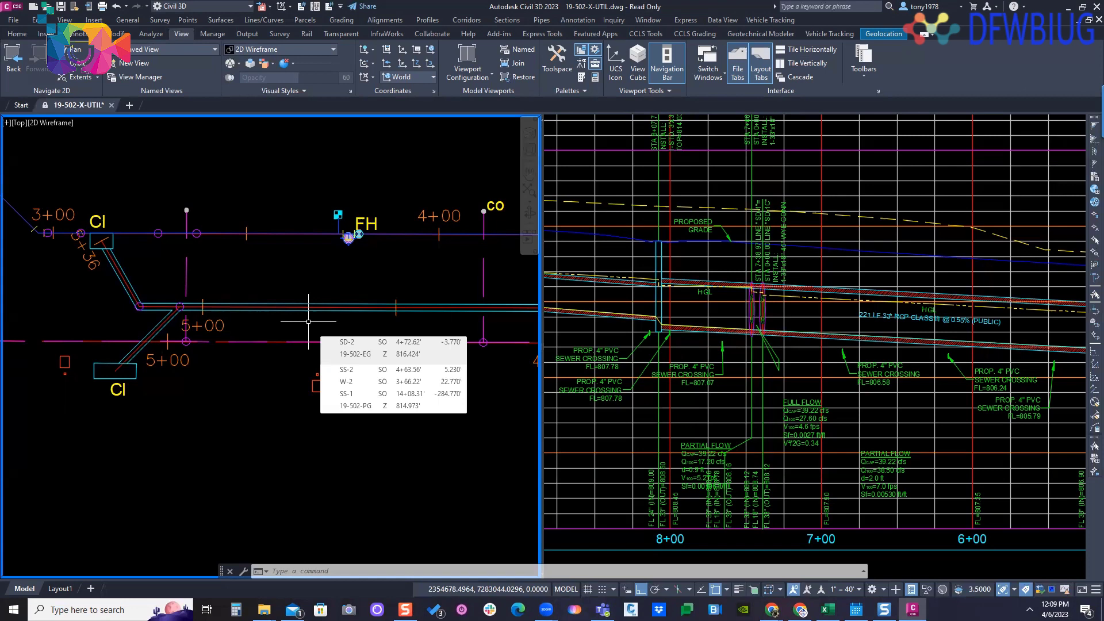
middle_click_drag(327, 324, 302, 329)
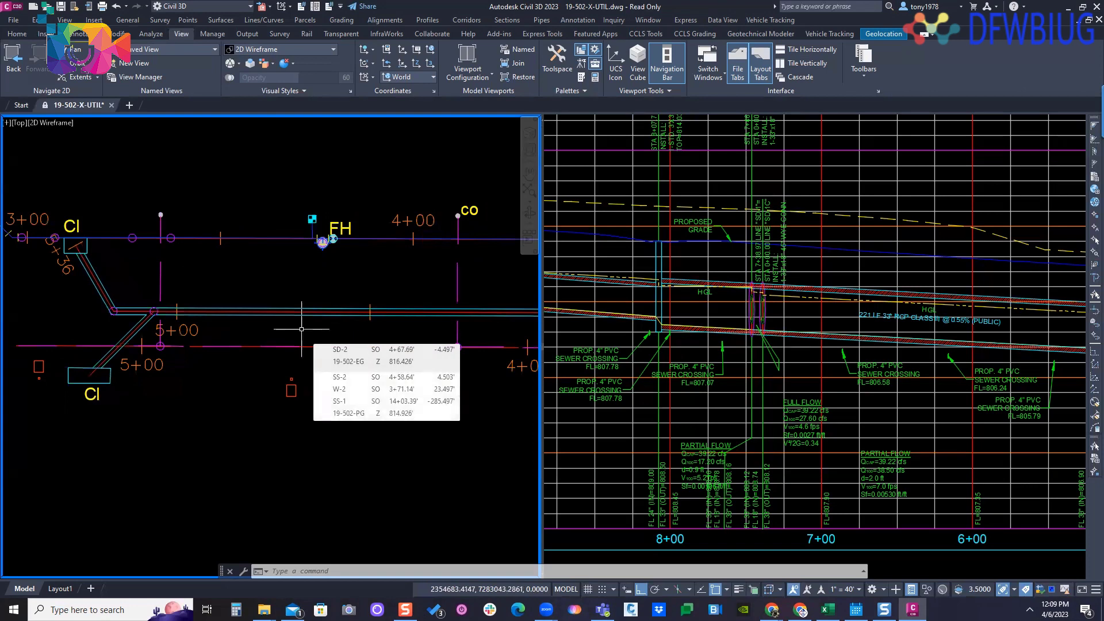
scroll(301, 329, "down", 4)
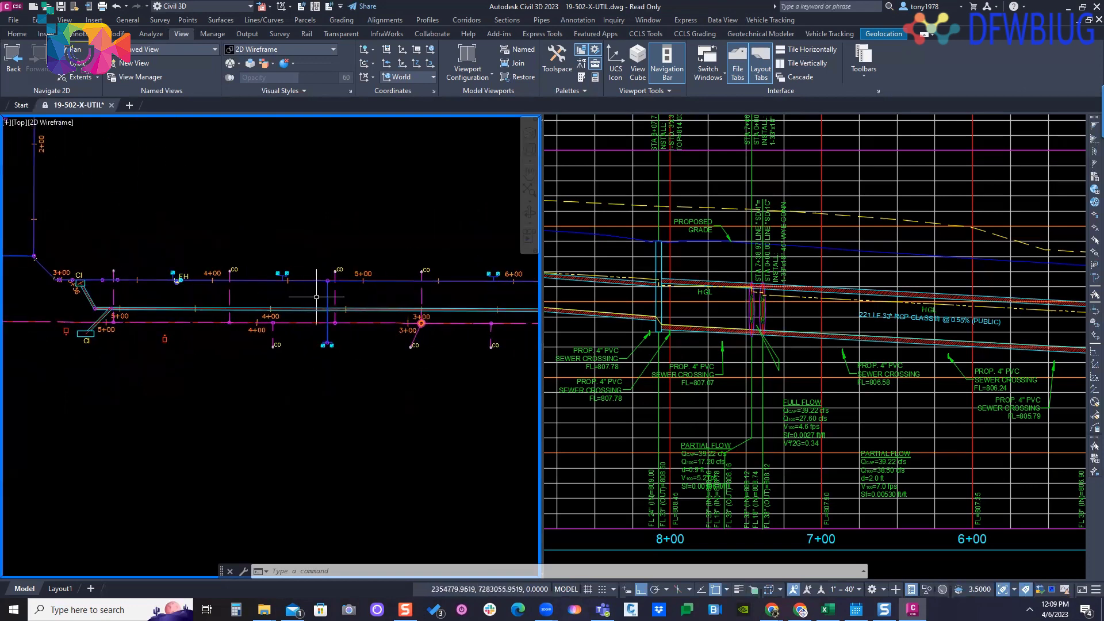
scroll(195, 310, "down", 3)
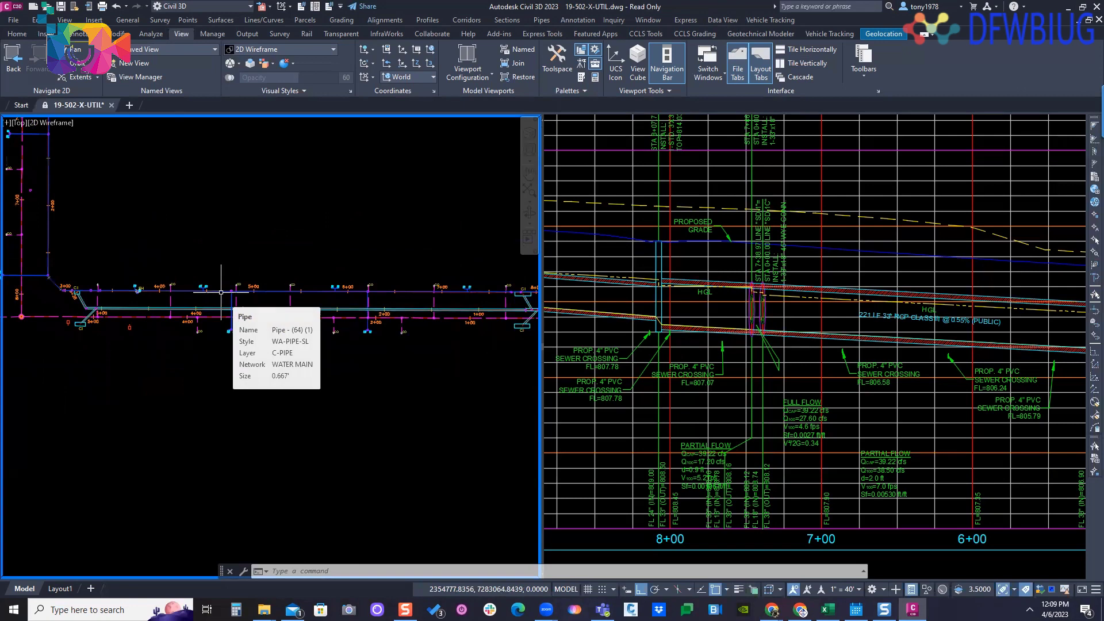
- Follow the storm main in plan to its downstream curb inlets and inspect the lateral connections there
scroll(221, 292, "up", 4)
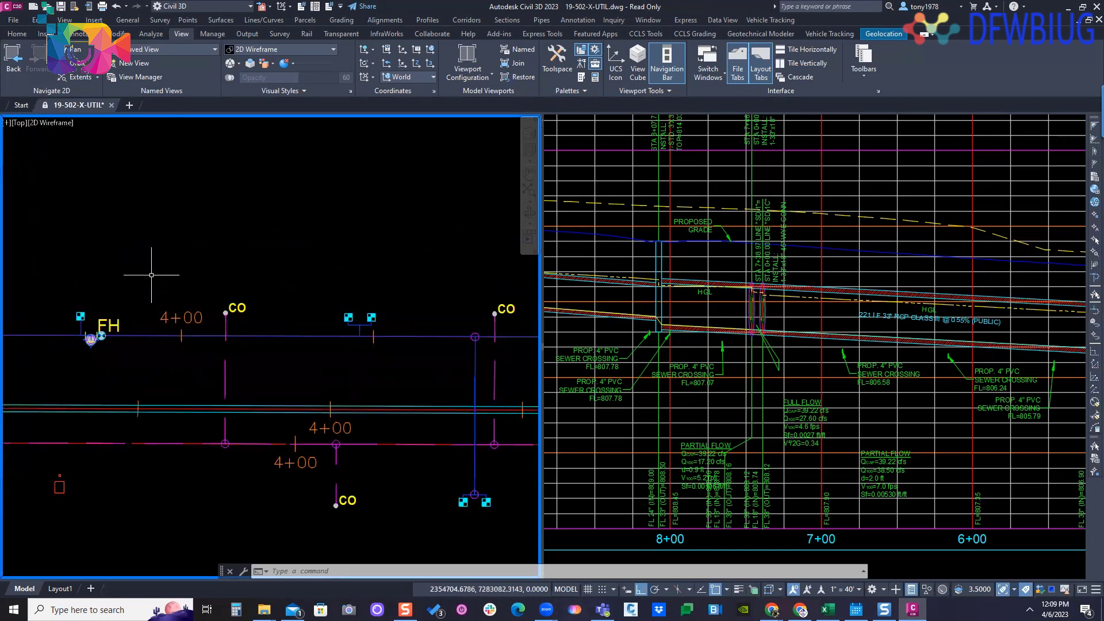
scroll(290, 278, "down", 2)
middle_click_drag(311, 289, 209, 285)
middle_click_drag(451, 319, 216, 355)
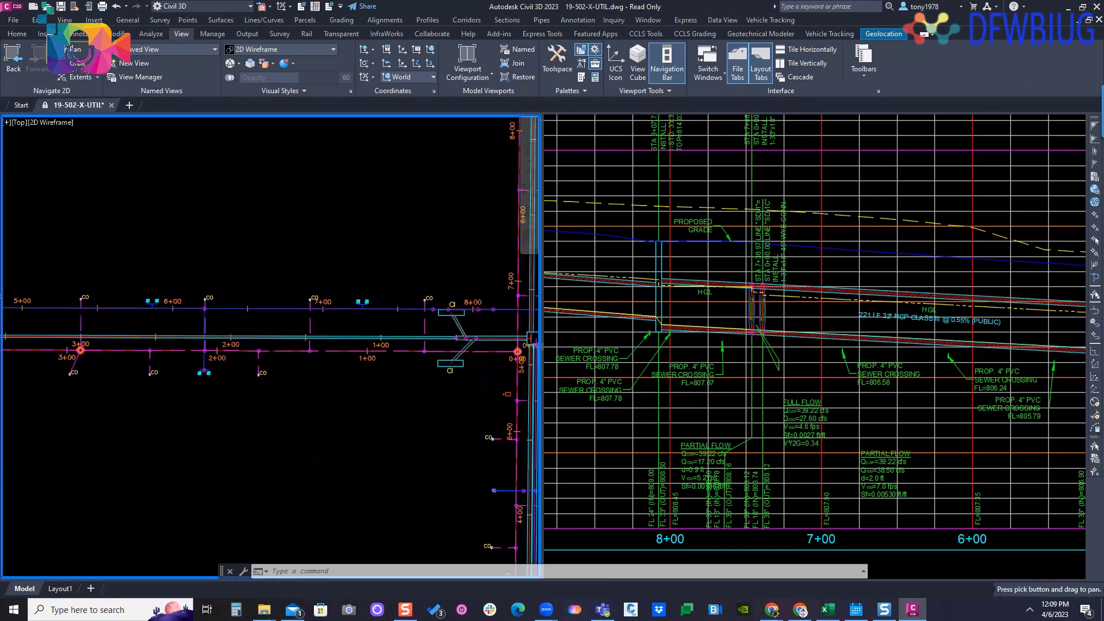
scroll(457, 336, "up", 6)
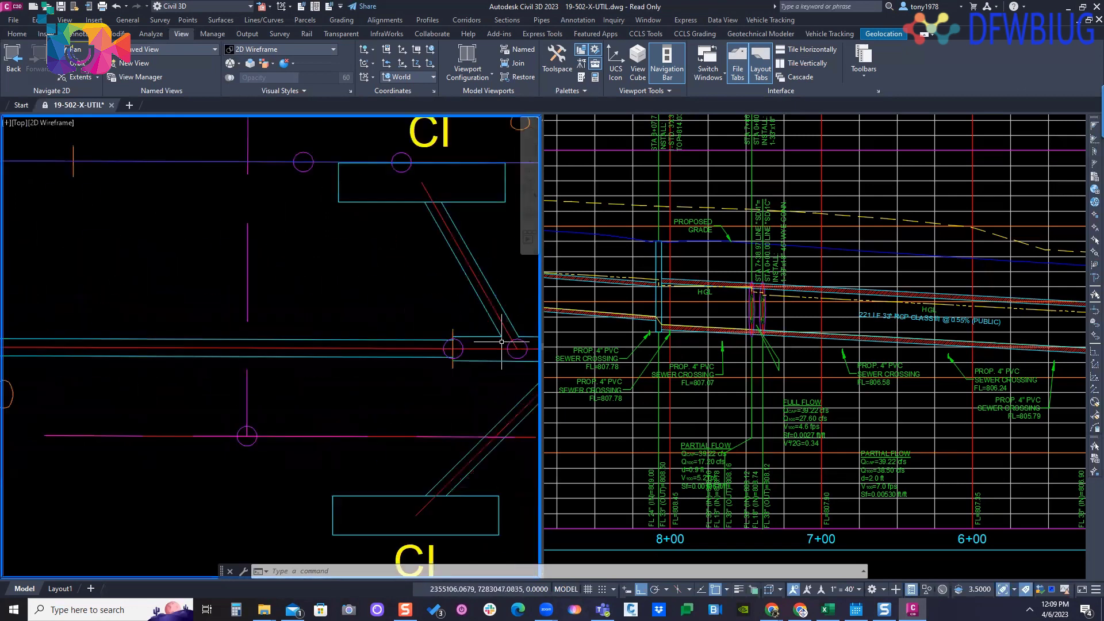
scroll(465, 349, "down", 2)
scroll(466, 349, "up", 3)
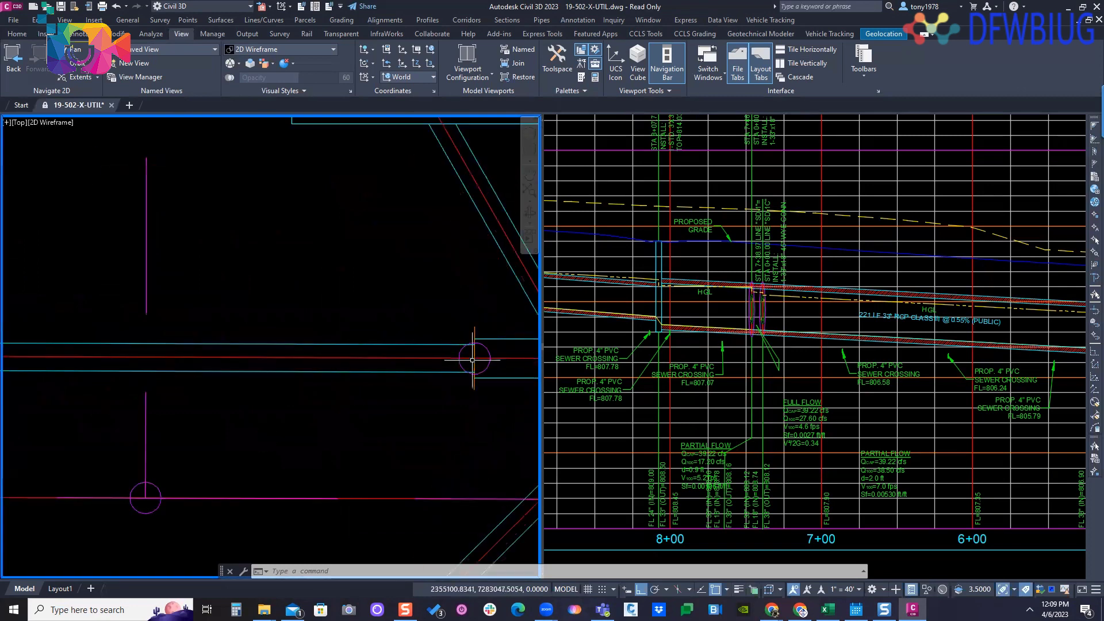
scroll(466, 352, "down", 7)
- Inspect the curb inlet lateral connections at the upstream end of the storm main and check the main pipe's properties
middle_click_drag(160, 351, 459, 335)
scroll(459, 334, "down", 2)
middle_click_drag(277, 347, 420, 319)
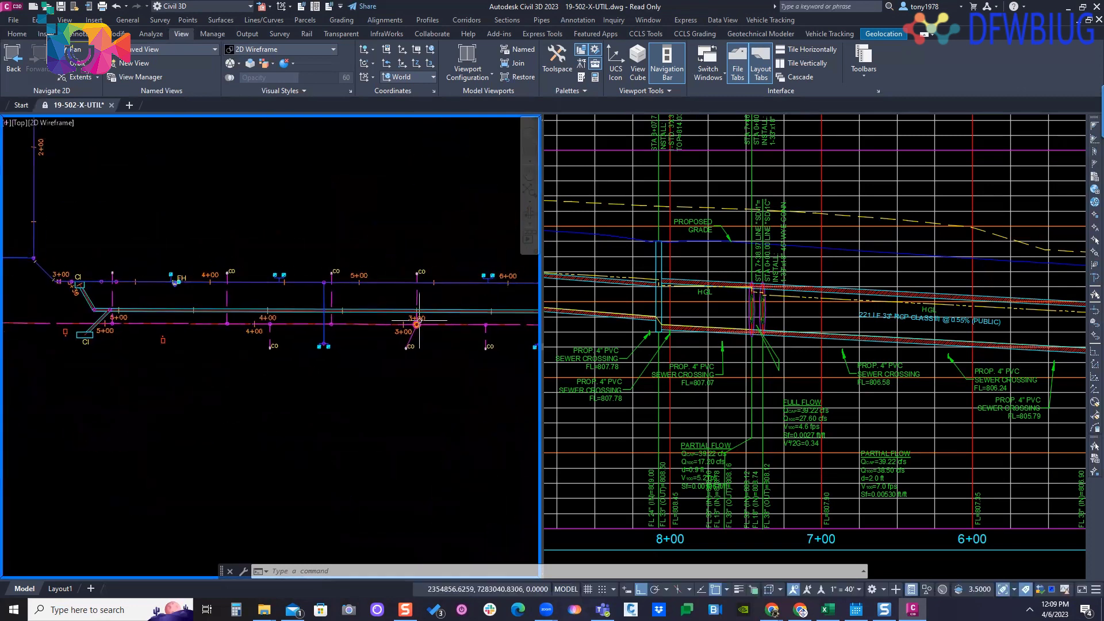
scroll(82, 310, "up", 8)
scroll(122, 307, "down", 3)
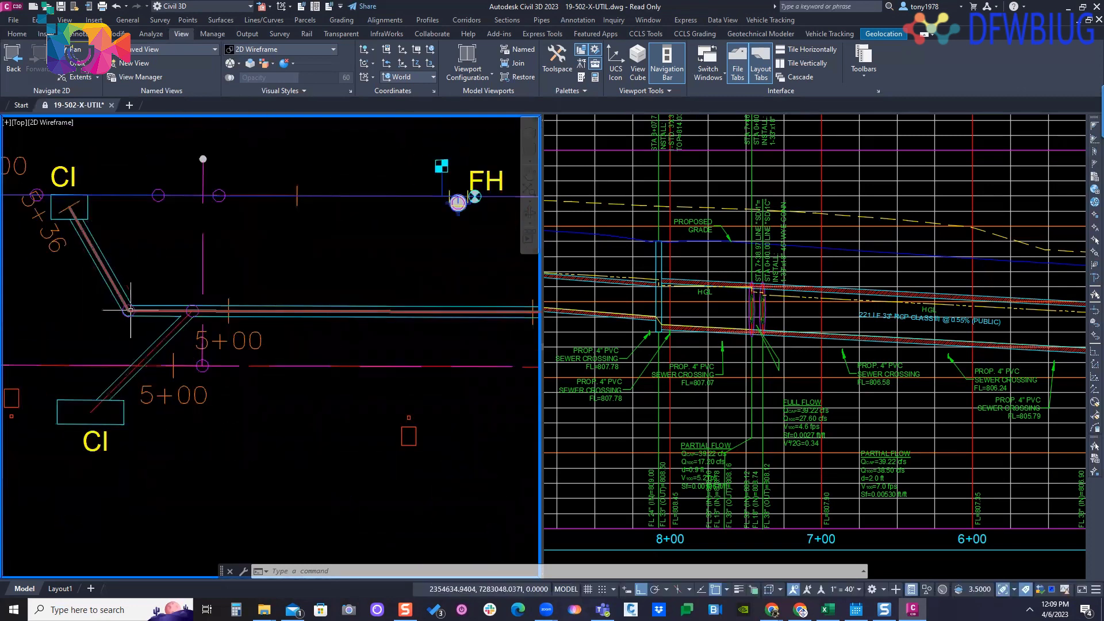
scroll(179, 308, "up", 5)
scroll(189, 313, "down", 2)
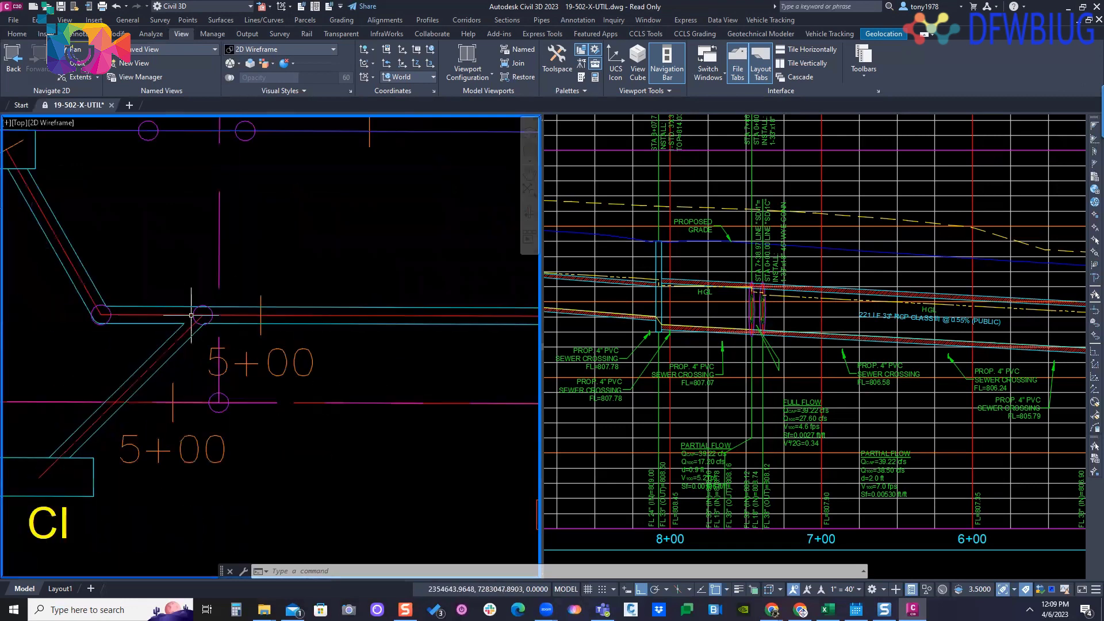
middle_click_drag(118, 388, 168, 364)
middle_click_drag(209, 322, 130, 346)
scroll(131, 347, "down", 1)
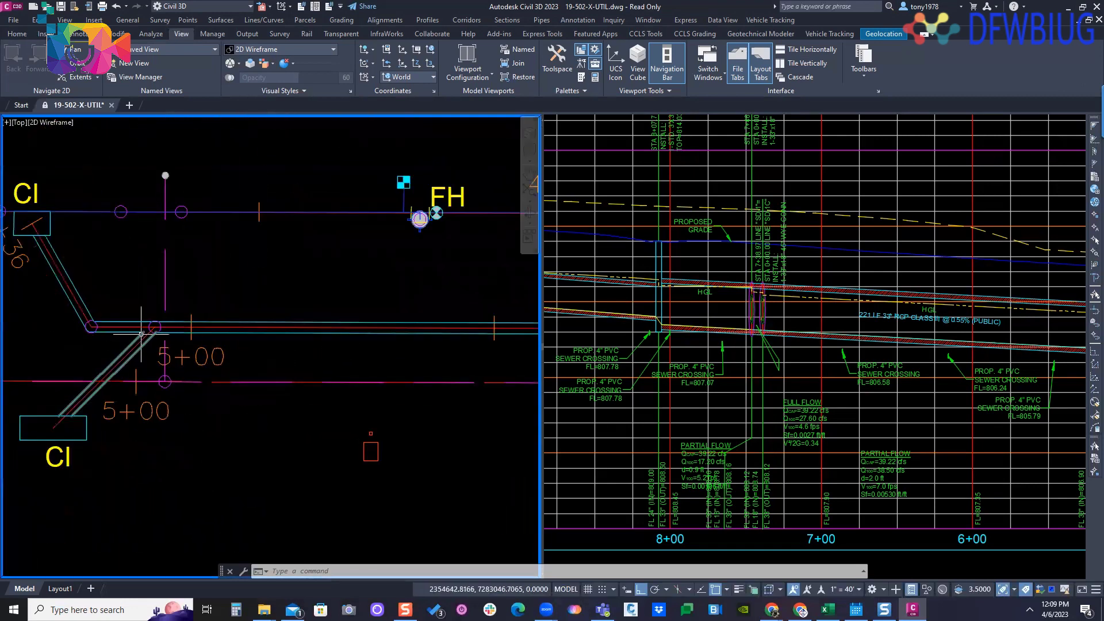
scroll(141, 333, "down", 1)
middle_click_drag(233, 332, 146, 328)
mouse_move(146, 328)
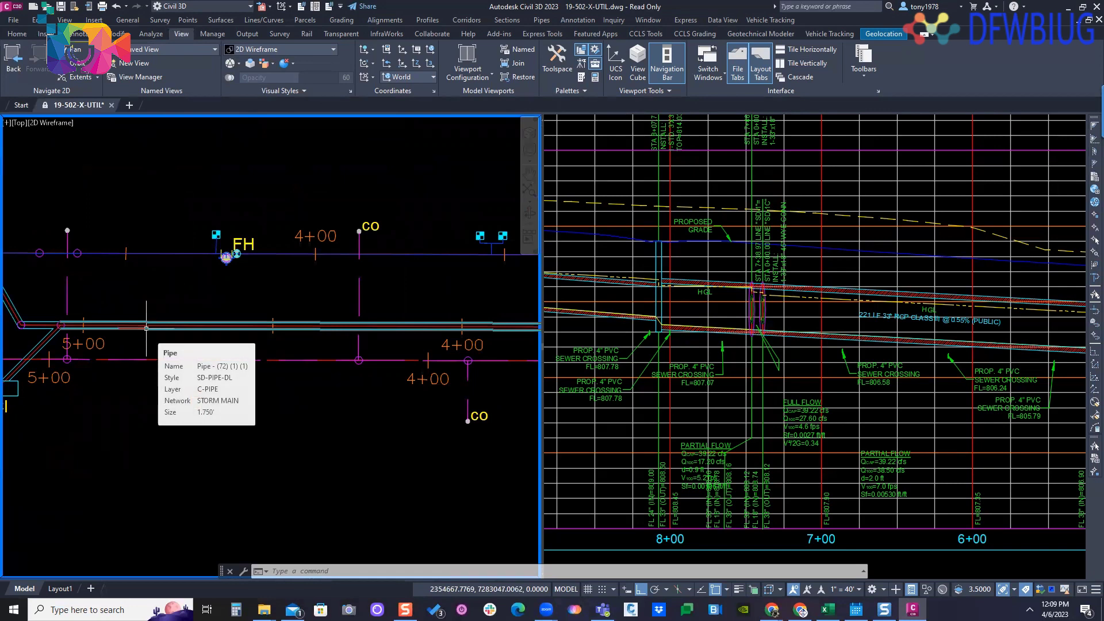
- Locate the storm sewer SD-2 profile among the profile views and examine its pipe, crossings and grades
left_click(882, 310)
scroll(883, 310, "up", 4)
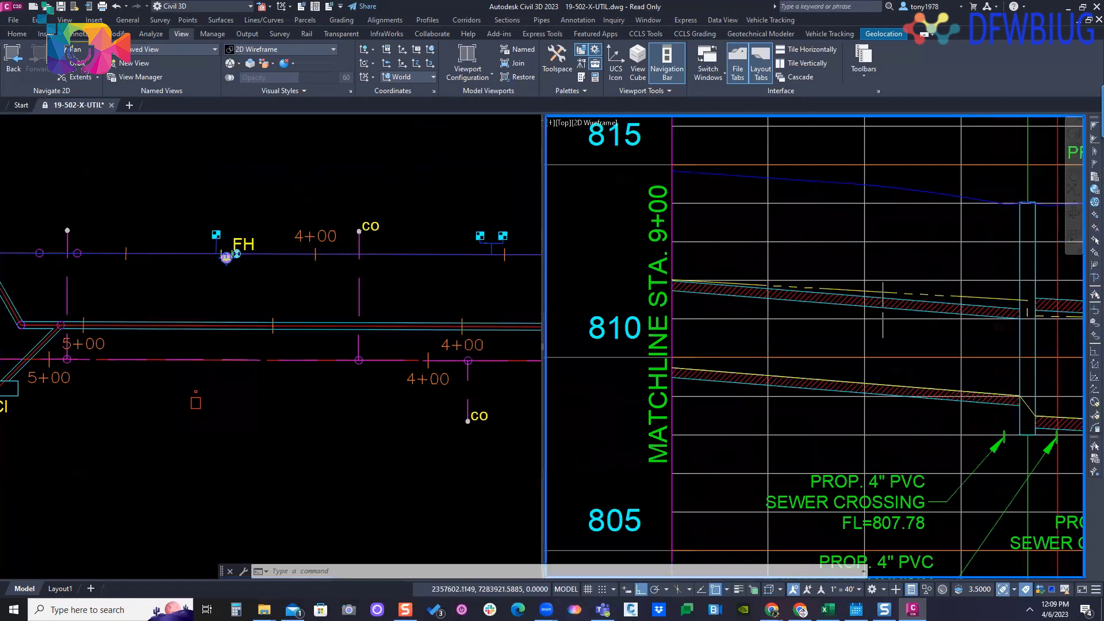
scroll(882, 311, "down", 8)
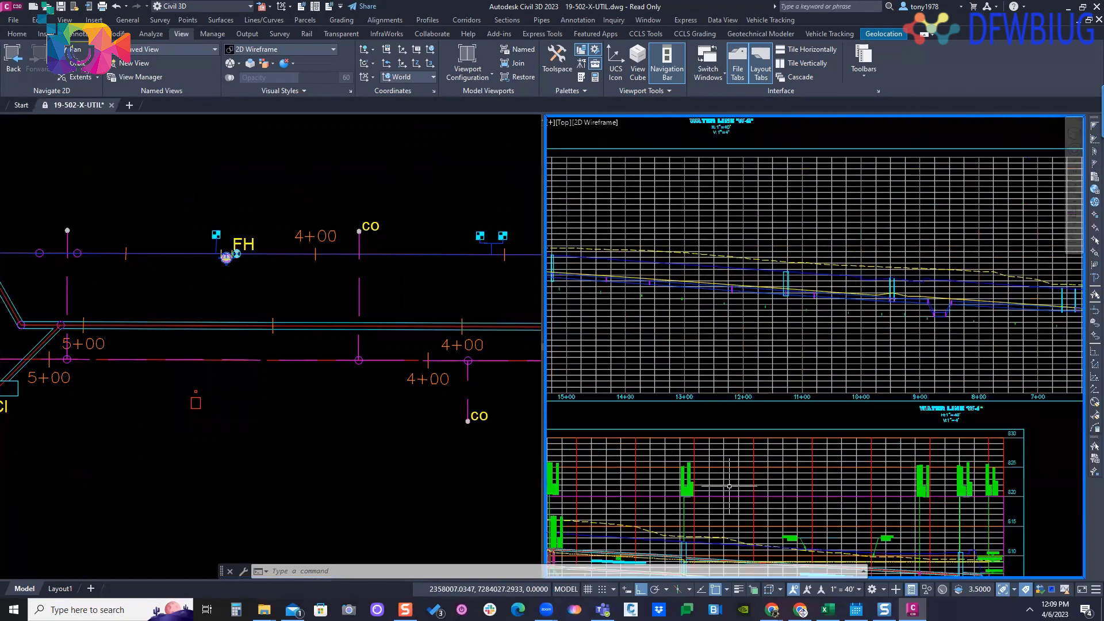
scroll(815, 402, "down", 4)
middle_click_drag(810, 408, 829, 299)
scroll(860, 449, "up", 8)
middle_click_drag(872, 448, 691, 360)
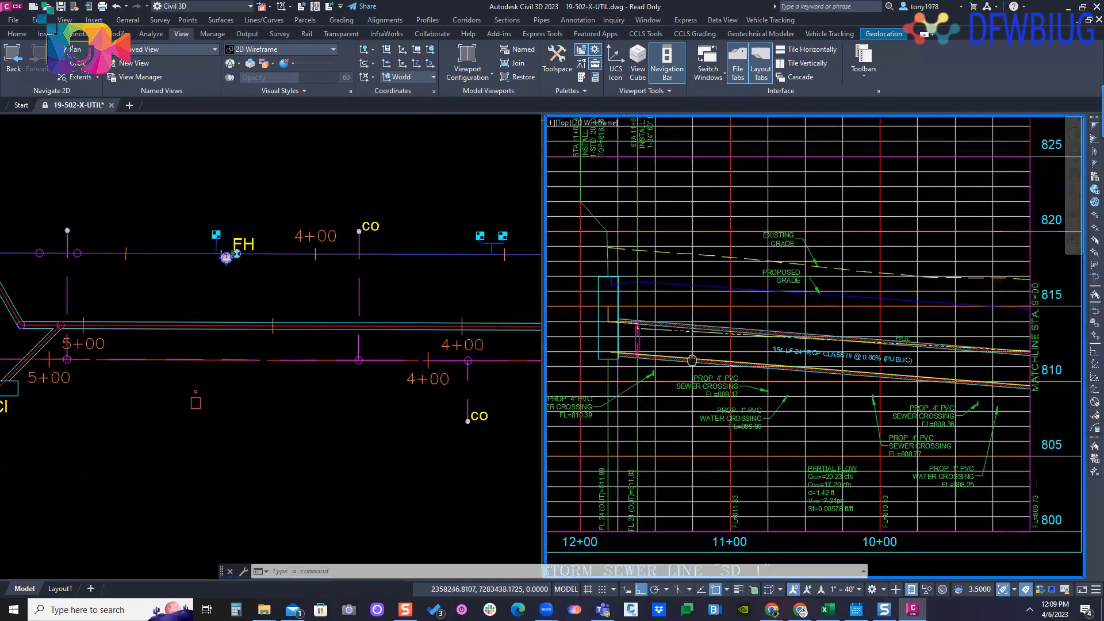
middle_click_drag(882, 366, 894, 234)
scroll(825, 348, "down", 4)
scroll(782, 421, "up", 5)
middle_click_drag(793, 480, 728, 297)
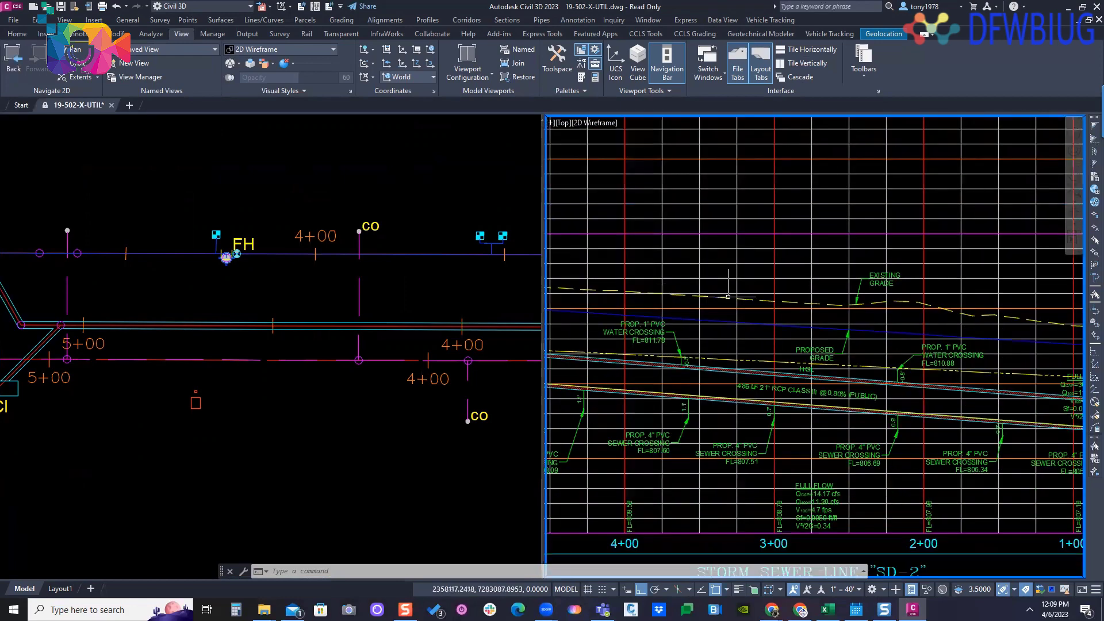
- Return to the storm sewer SD-1 profile and examine the hydraulic grade line from matchline station 9+00 onward
scroll(916, 320, "down", 5)
middle_click_drag(862, 202, 897, 489)
middle_click_drag(818, 362, 872, 356)
scroll(756, 376, "up", 5)
middle_click_drag(755, 376, 899, 361)
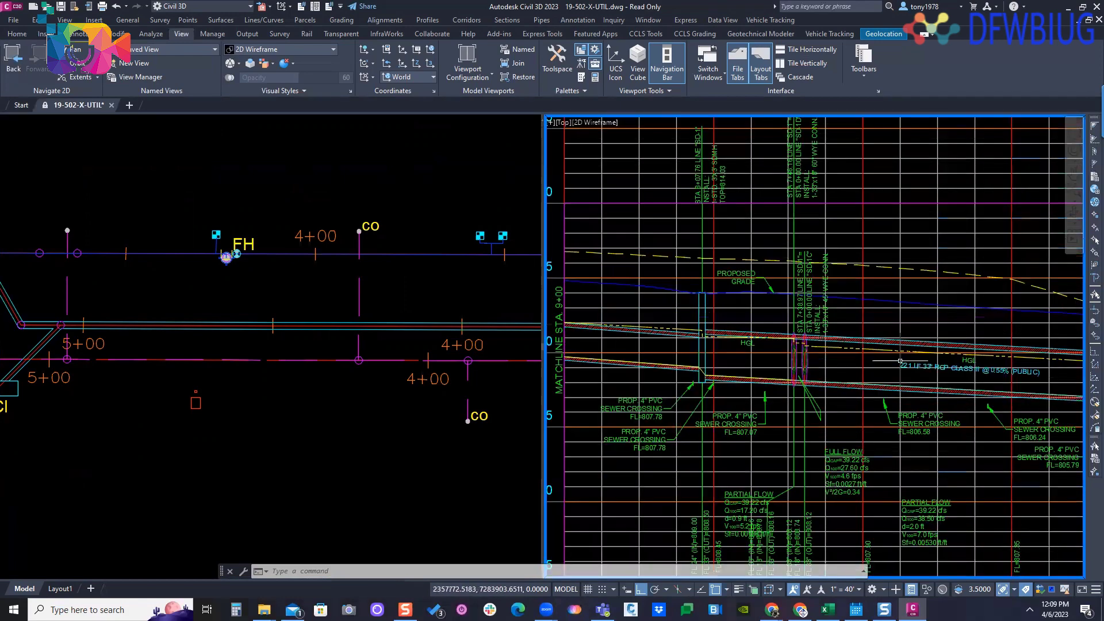
scroll(749, 368, "up", 3)
middle_click_drag(624, 307, 636, 277)
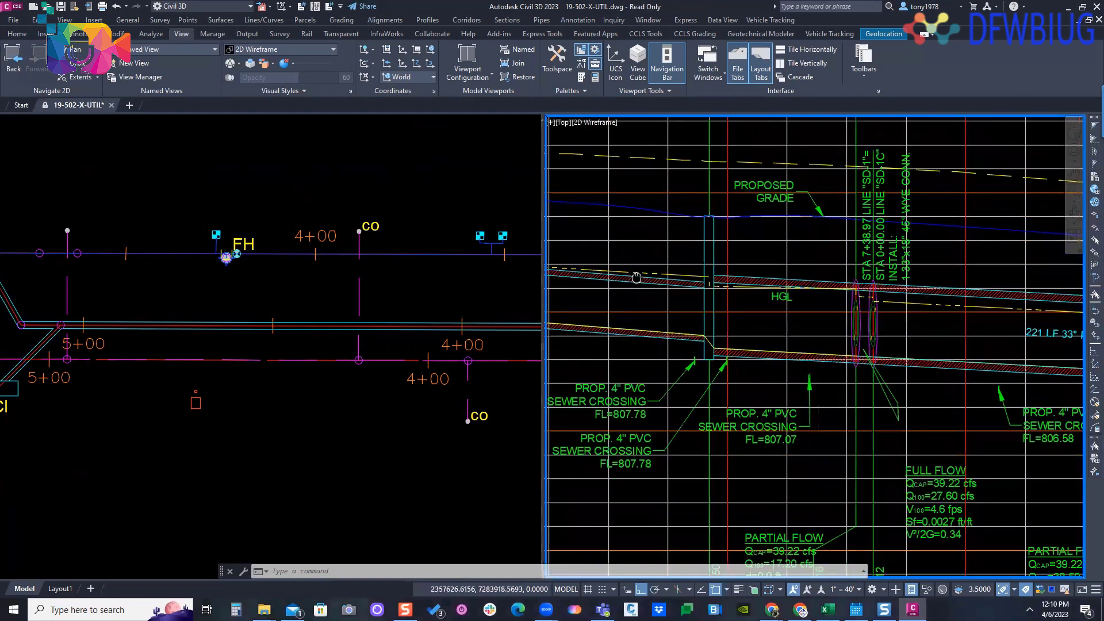
middle_click_drag(897, 305, 696, 280)
middle_click_drag(765, 277, 864, 279)
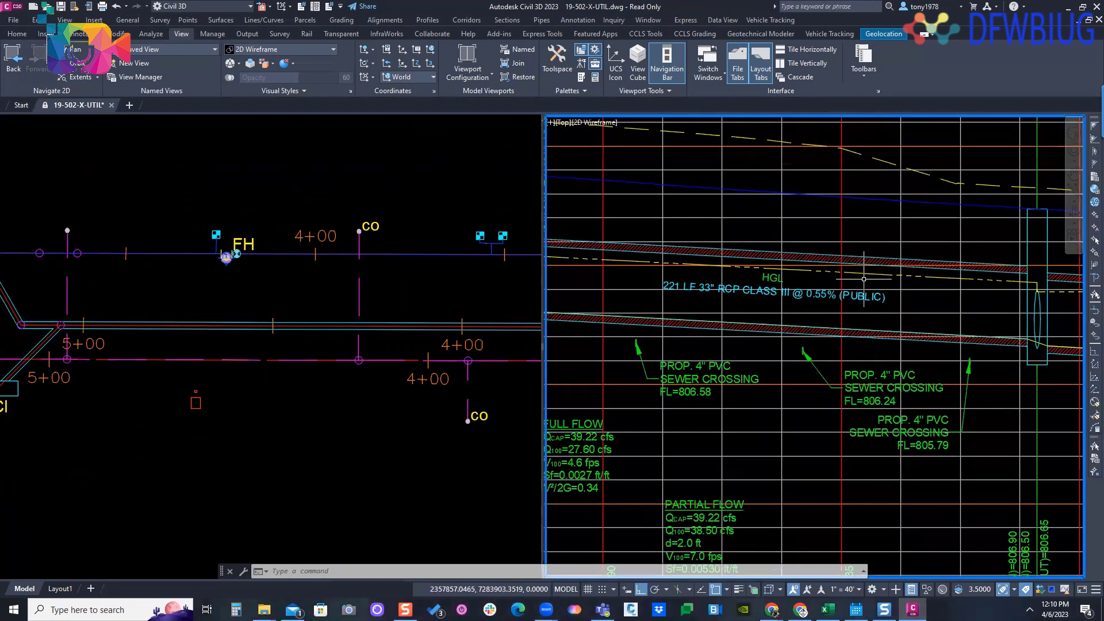
- Select the HGL profile on the SD-1 view and inspect it at the structure near station 8+00
left_click(863, 275)
middle_click_drag(799, 268, 945, 268)
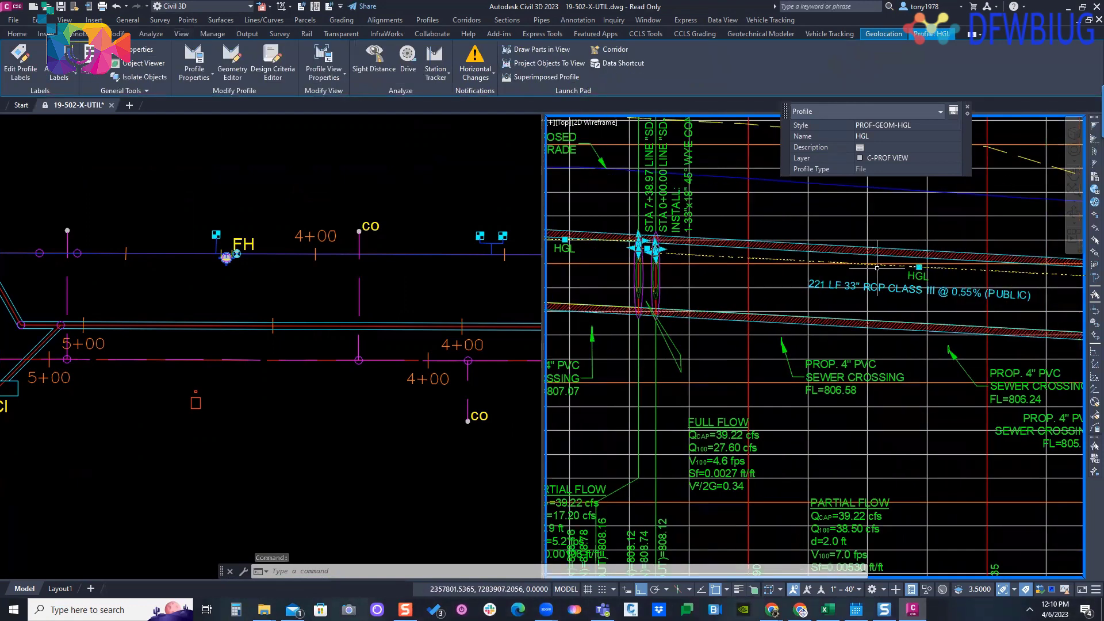
middle_click_drag(639, 262, 930, 267)
scroll(764, 243, "up", 3)
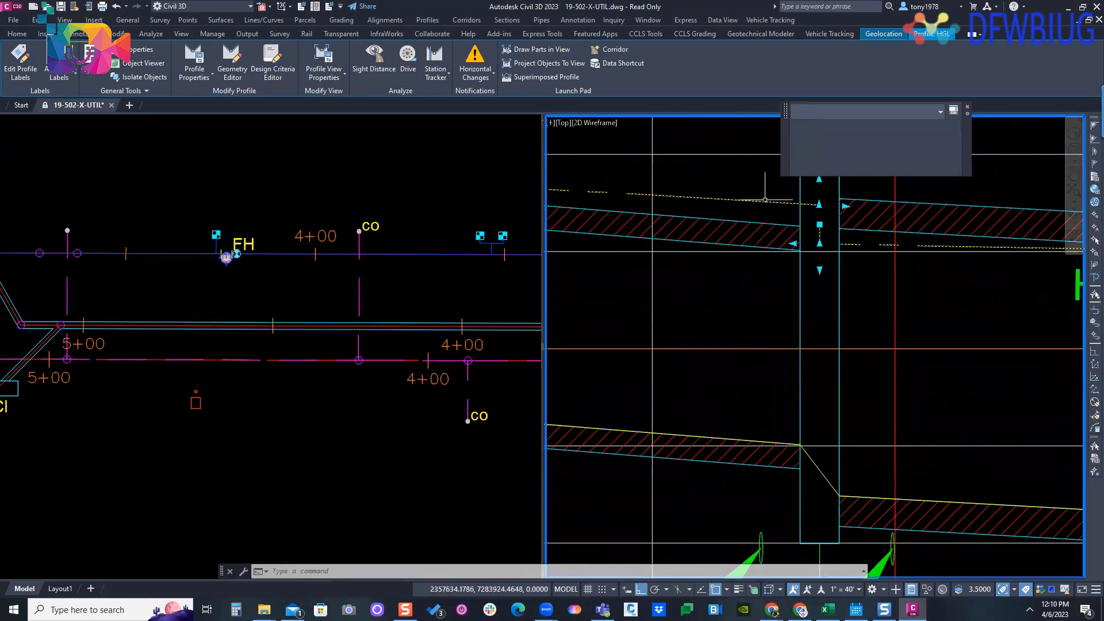
- Inspect the HGL profile on SD-1 from the structure near station 8+00 back to the matchline at 9+00
scroll(705, 203, "down", 3)
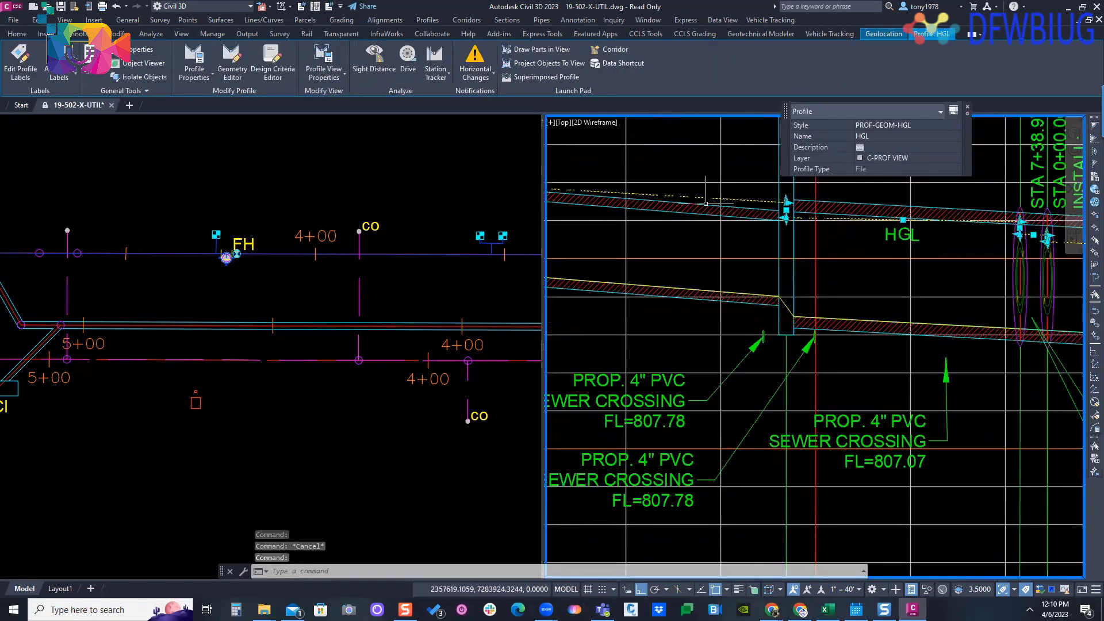
middle_click_drag(705, 203, 766, 207)
scroll(707, 219, "down", 2)
middle_click_drag(694, 220, 747, 246)
scroll(719, 209, "up", 2)
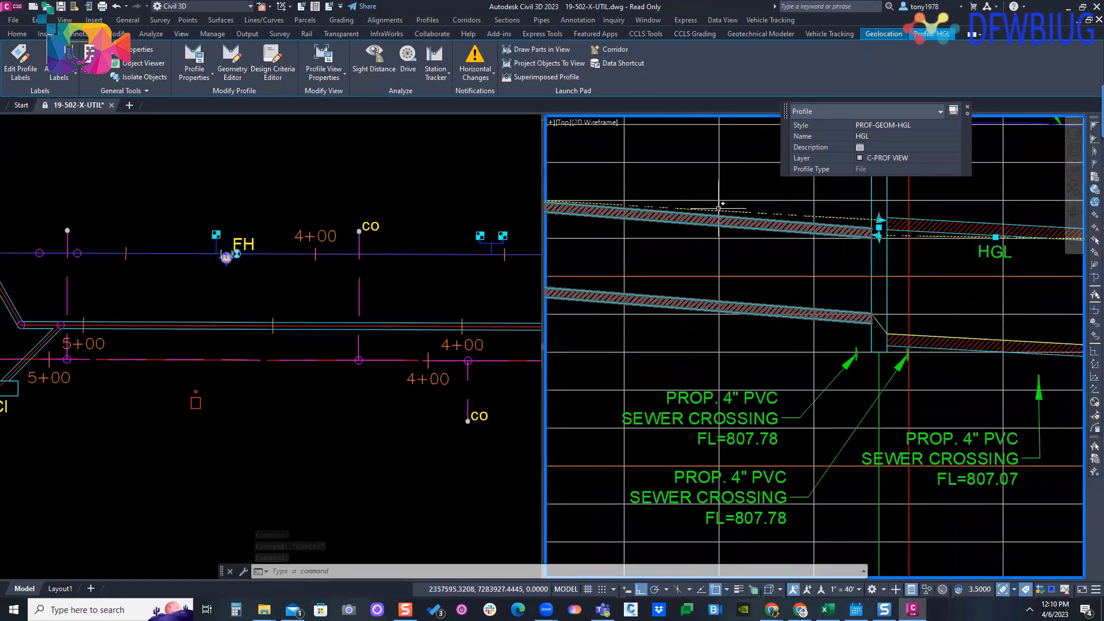
scroll(719, 206, "down", 3)
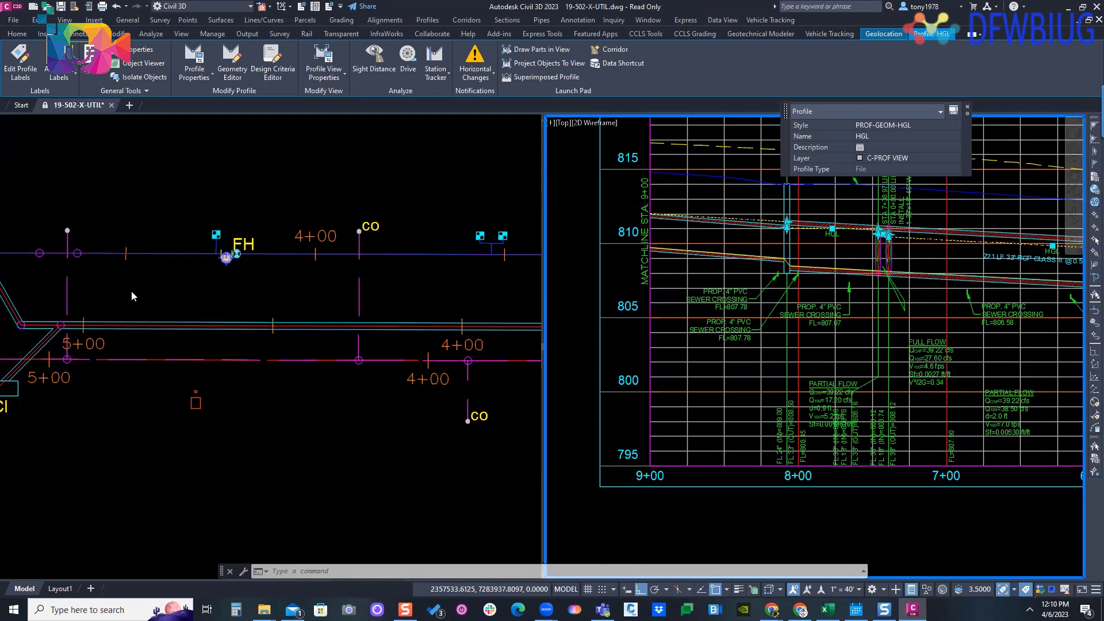
left_click(266, 258)
mouse_move(437, 252)
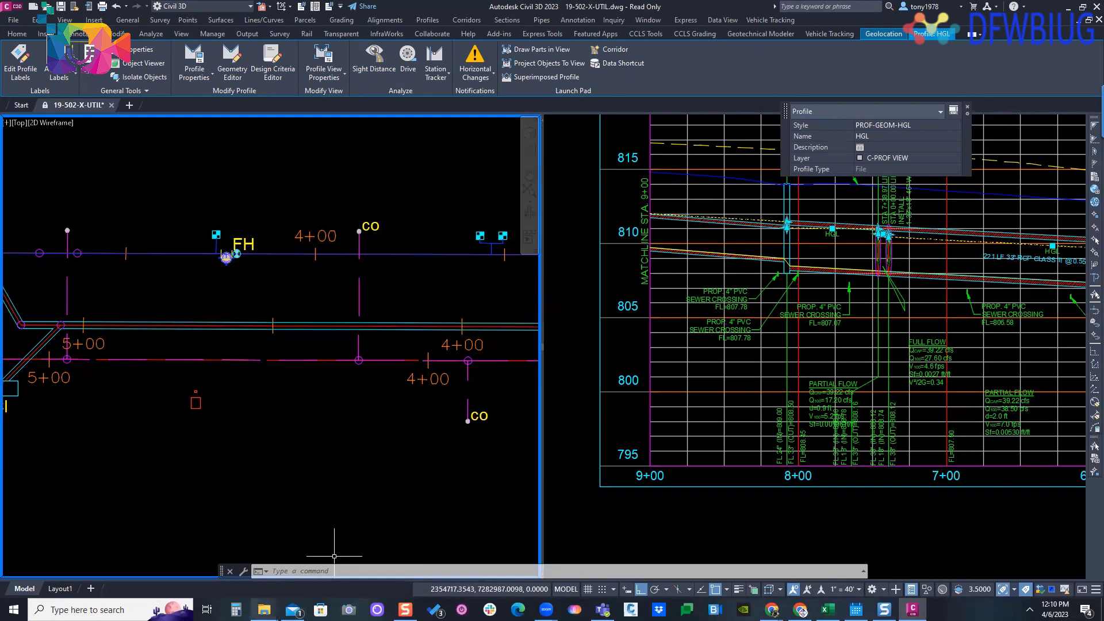
- Switch to the Excel workbook 15037 - STORM CALCULATIONS.xlsx and bring the drainage area and pipe length columns into view
left_click(264, 609)
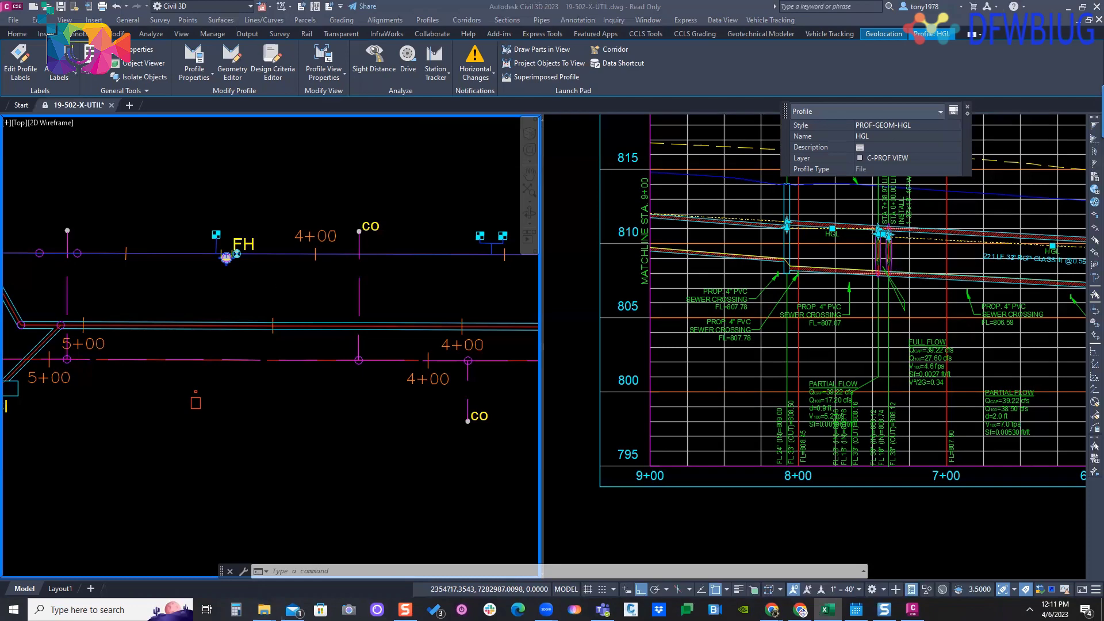
left_click(827, 609)
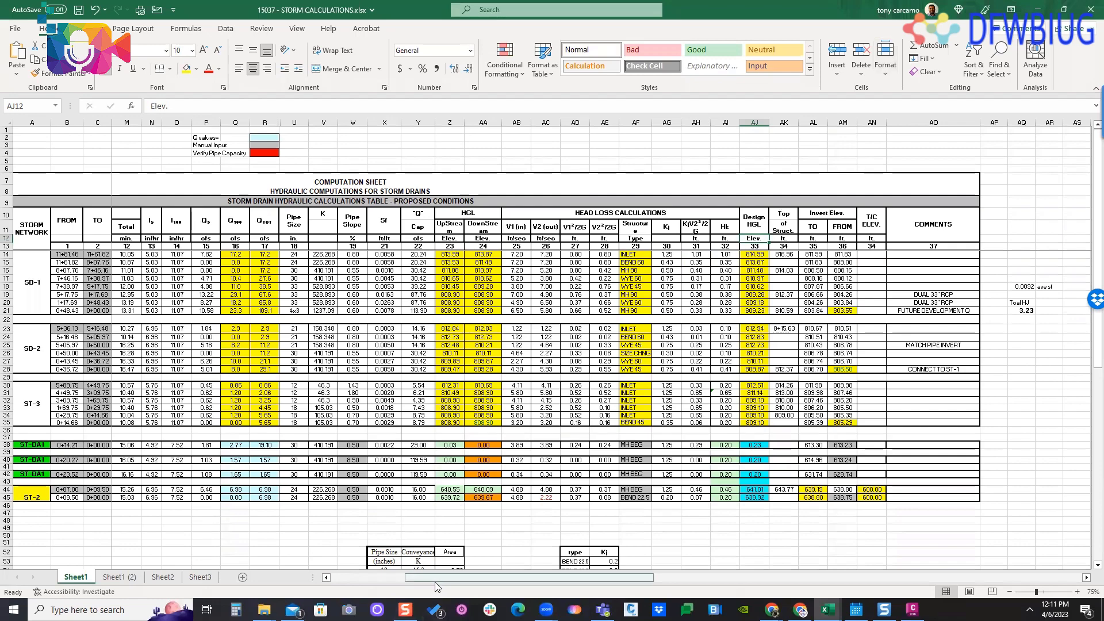
left_click_drag(435, 577, 340, 577)
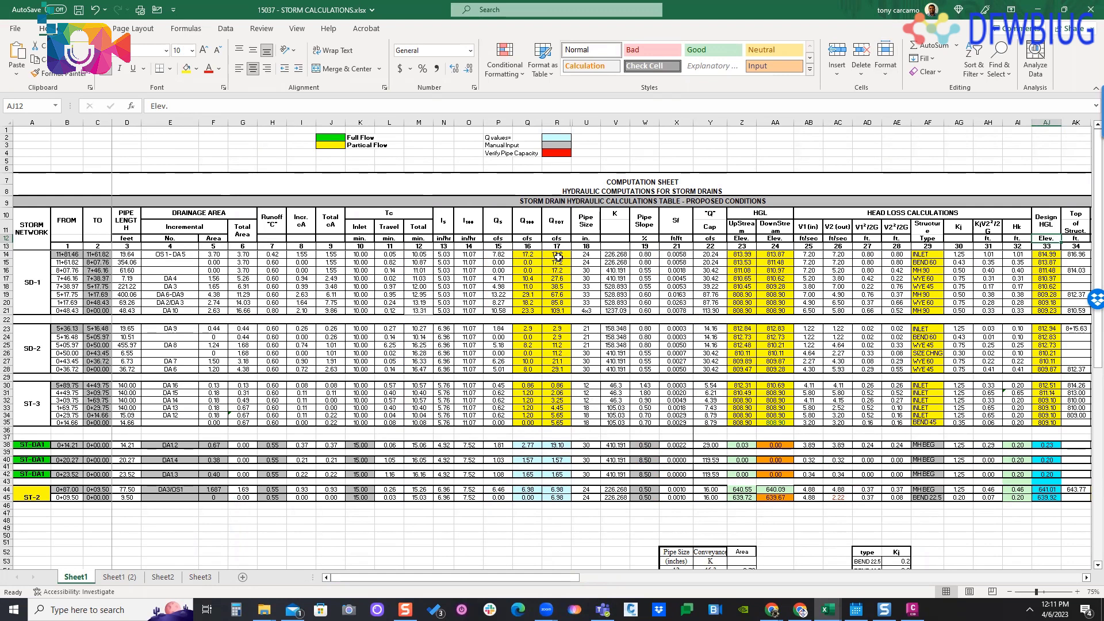
- Review the SD-1 rows' total flow, pipe capacity and upstream and downstream HGL formulas in the computation table
left_click(556, 270)
left_click_drag(551, 576, 579, 576)
left_click(595, 287)
left_click(618, 253)
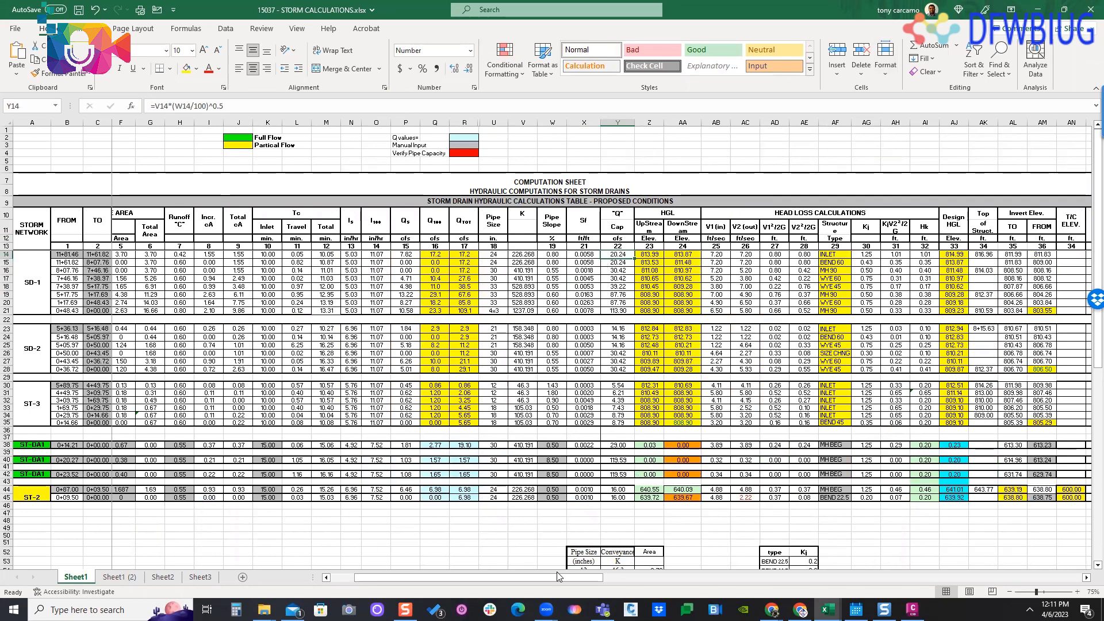
left_click_drag(556, 577, 591, 576)
left_click(498, 286)
left_click(543, 255)
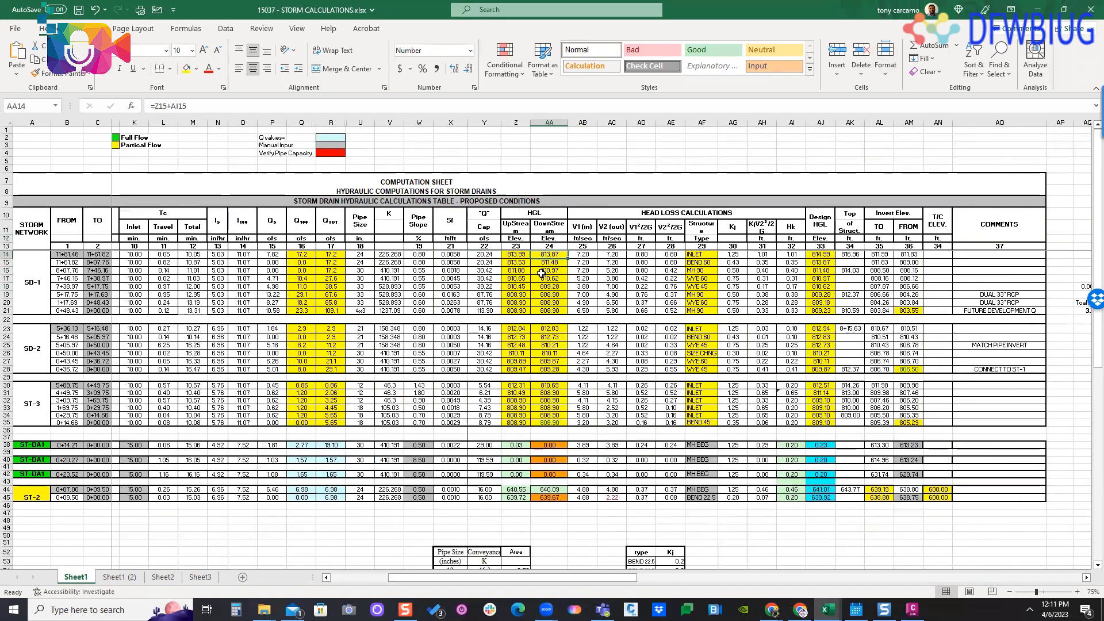
- Check the structure type choices for the SD-1 rows and the velocity head formula in row 19
left_click(698, 261)
left_click(702, 310)
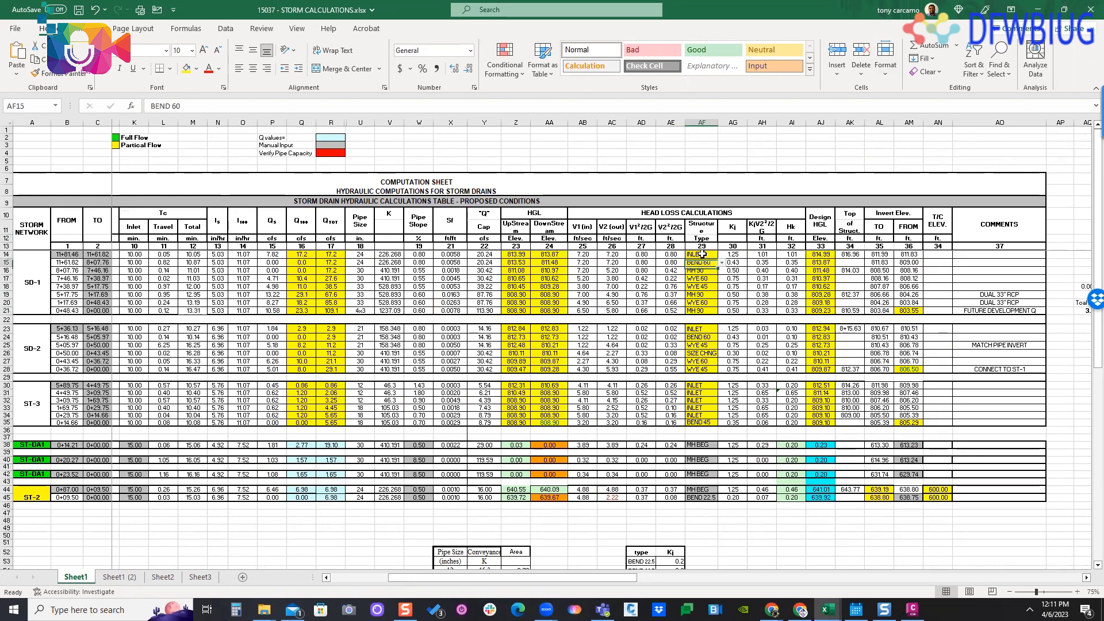
left_click_drag(702, 269, 702, 262)
left_click(721, 273)
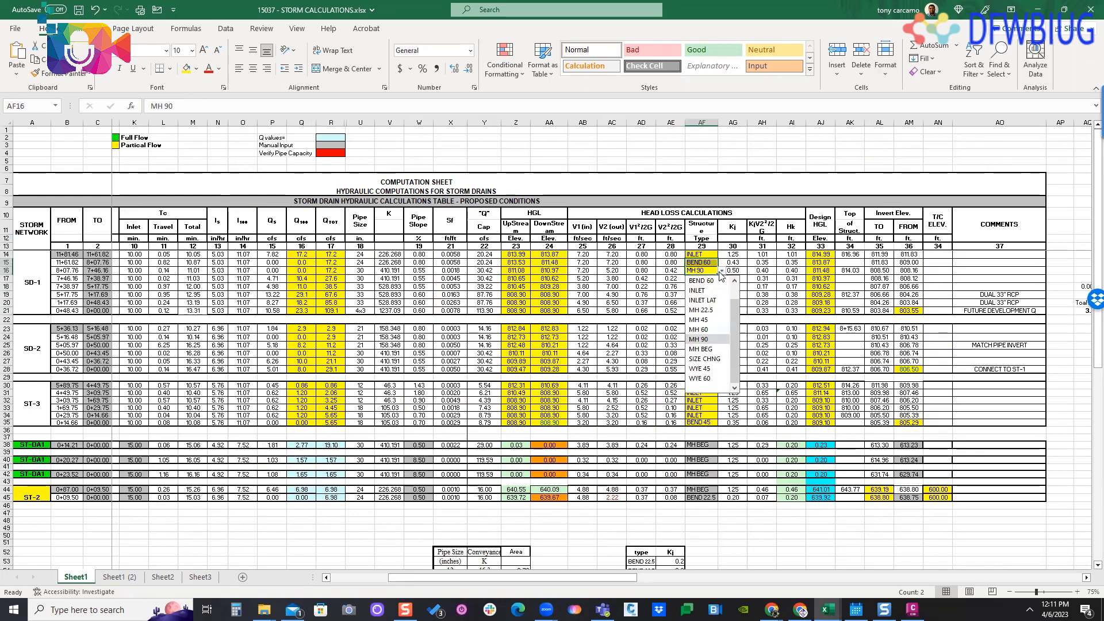
left_click(654, 293)
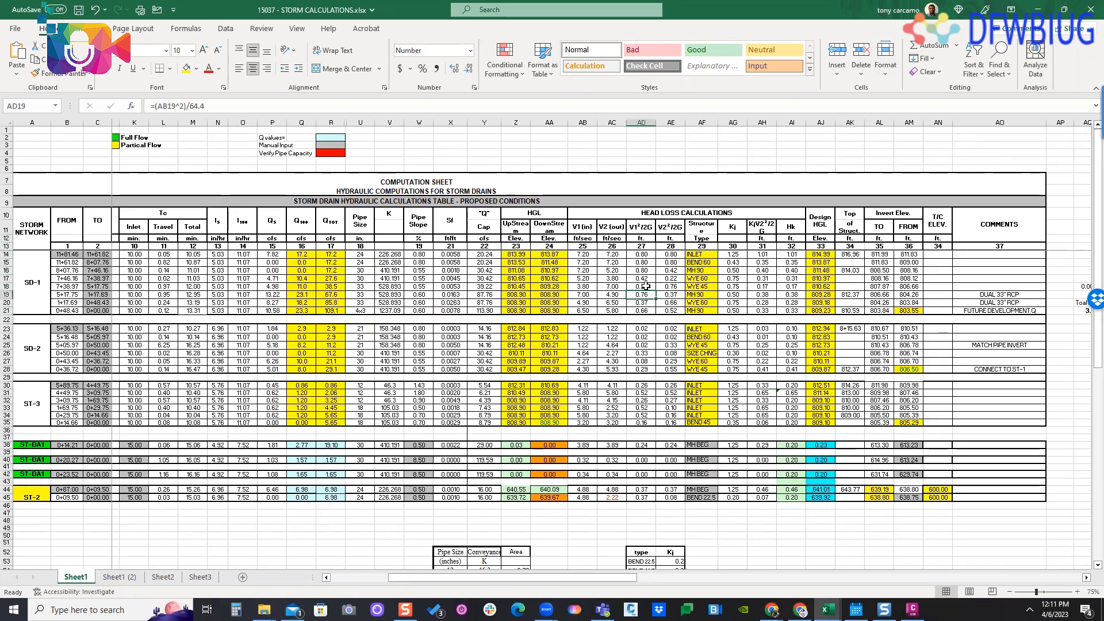
- Examine the rainfall intensity, pipe conveyance and Kj lookup tables below the computations, and return to the SD-1 rows
scroll(397, 463, "down", 7)
left_click(158, 456)
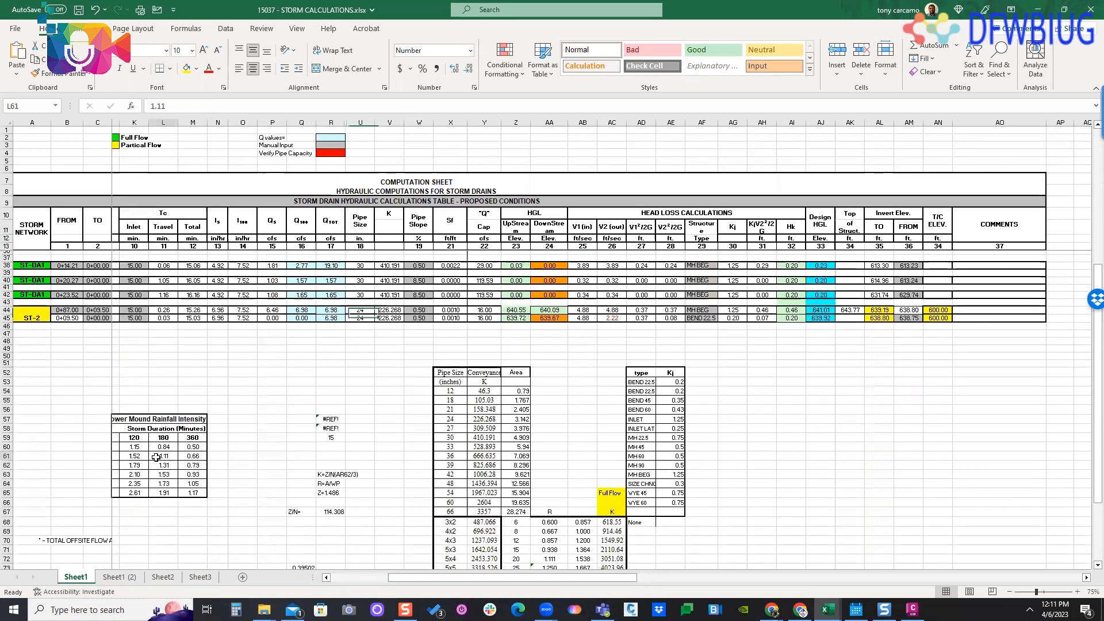
left_click(246, 429)
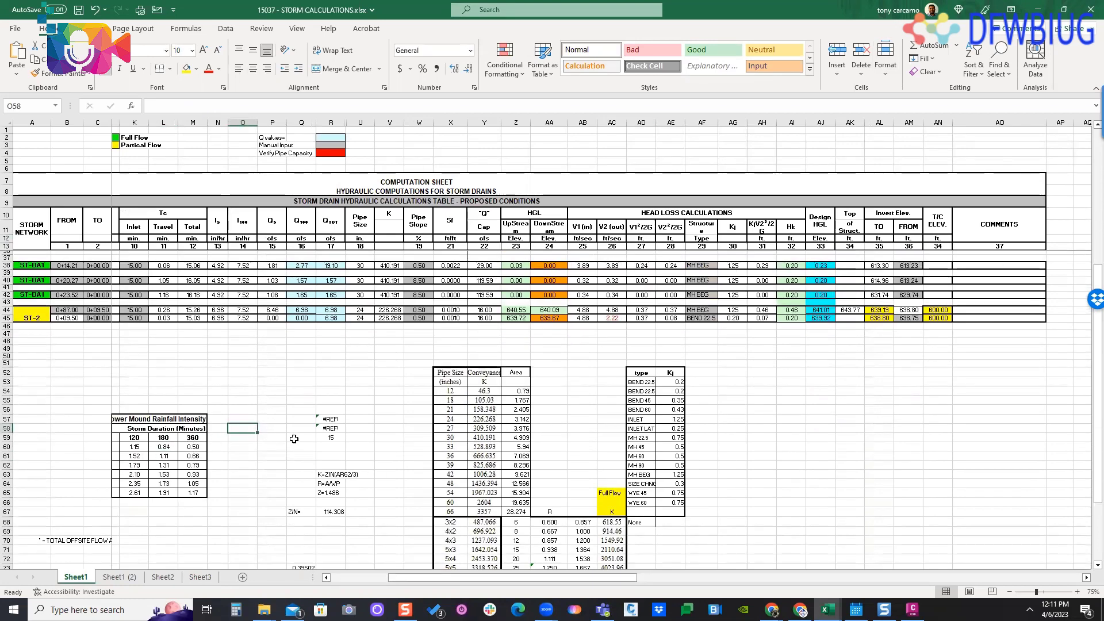
scroll(374, 425, "up", 5)
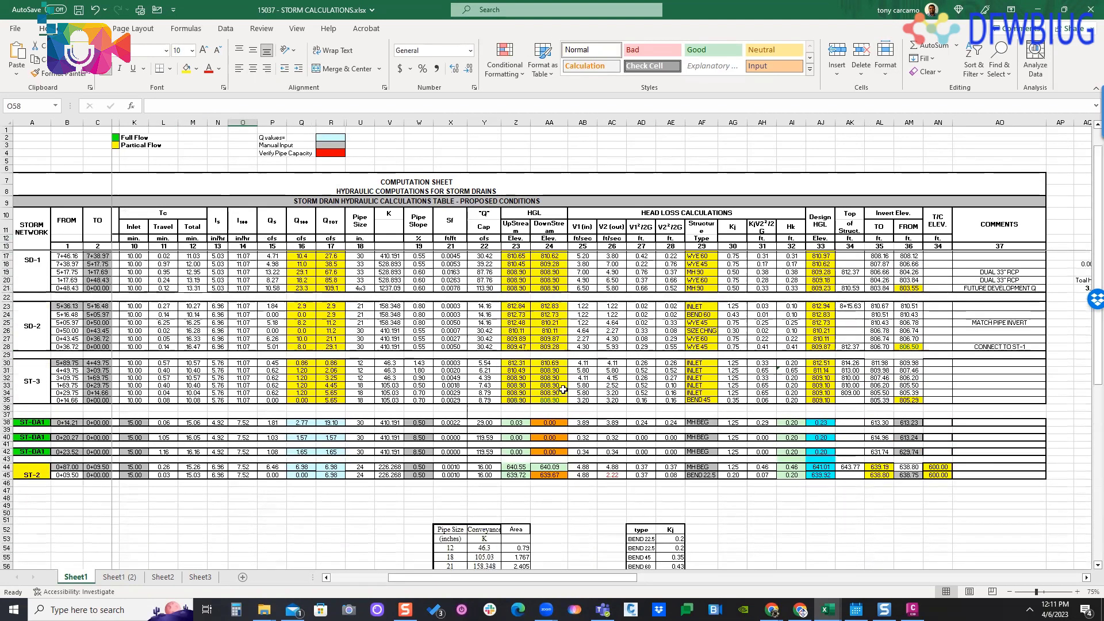
scroll(455, 368, "up", 3)
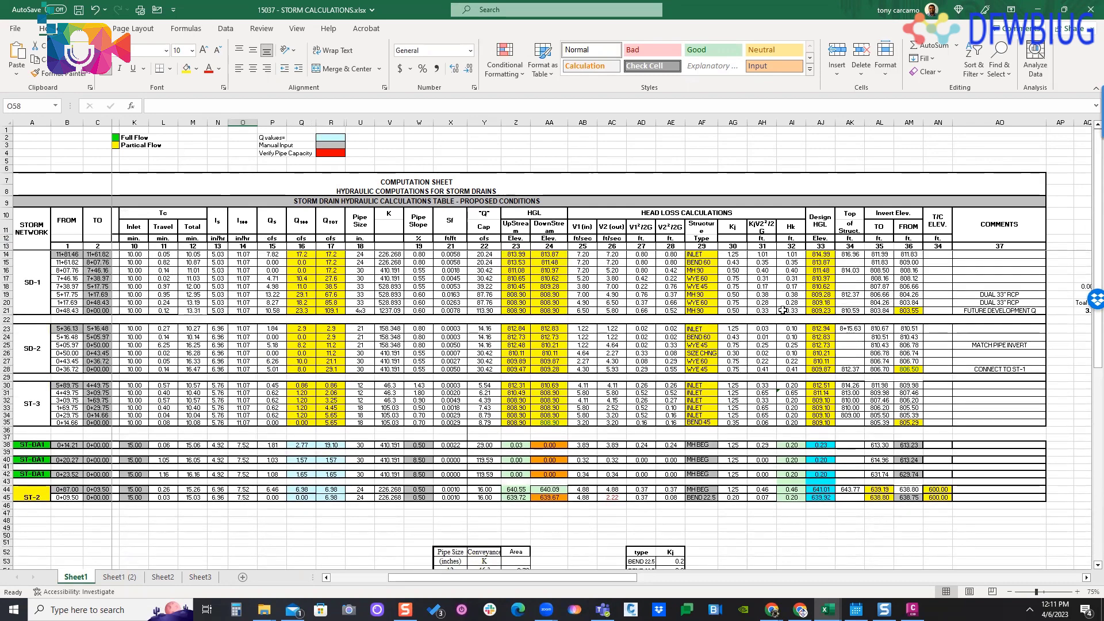
- Check the upstream HGL formula in SD-1 row 16, view Sheet1 (2), and return to Sheet1
left_click(515, 270)
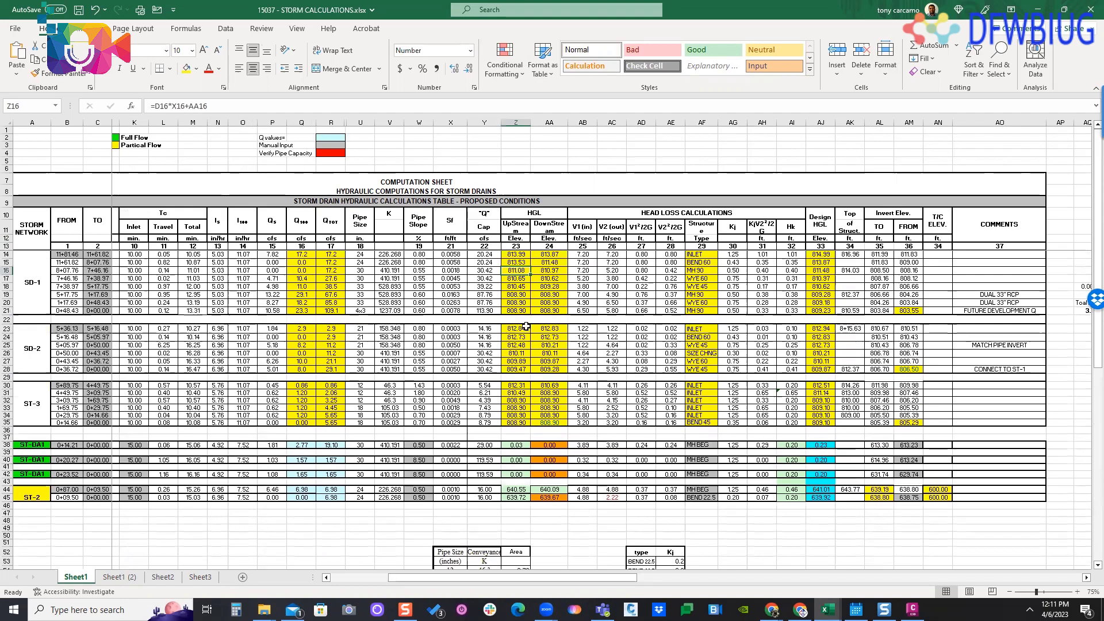
scroll(501, 341, "down", 2)
left_click(115, 577)
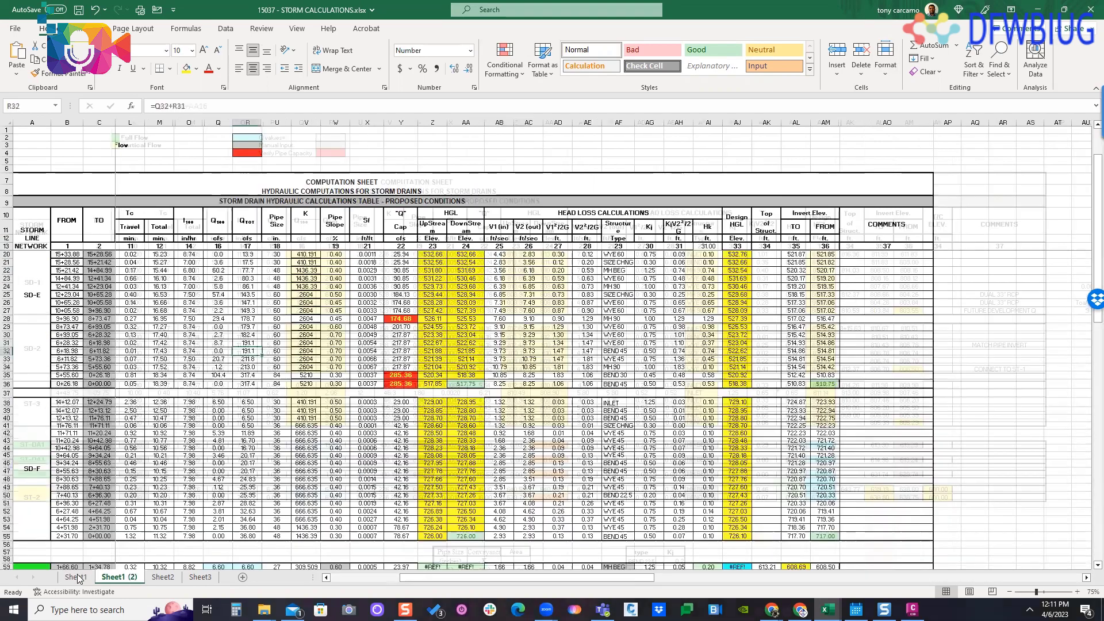
left_click(73, 578)
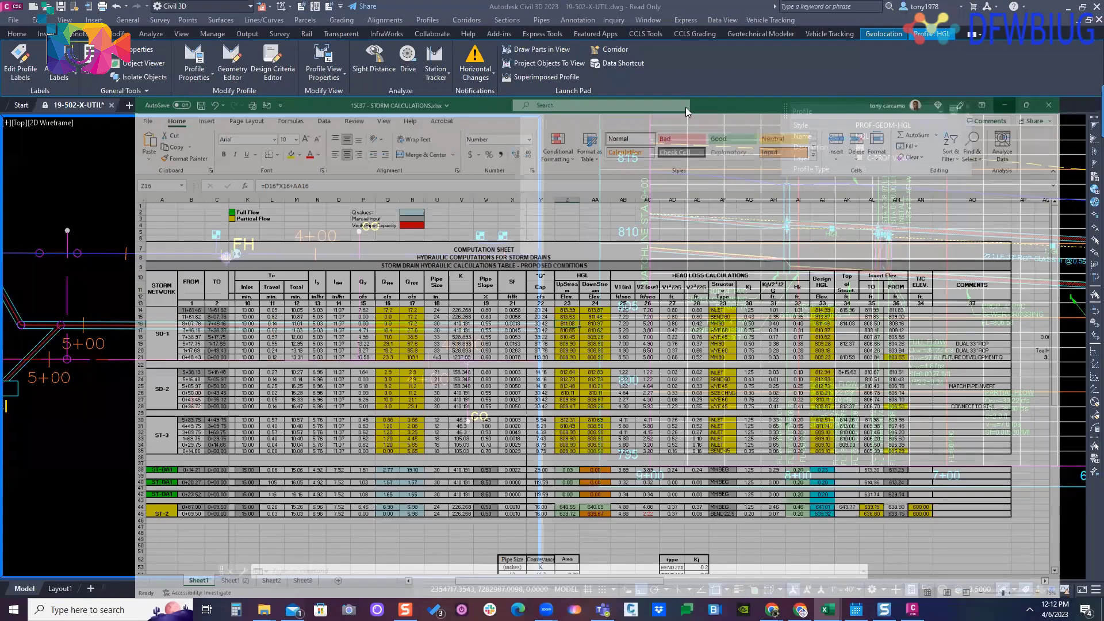
- Switch back to Civil 3D and clear the HGL profile selection
left_click(1037, 9)
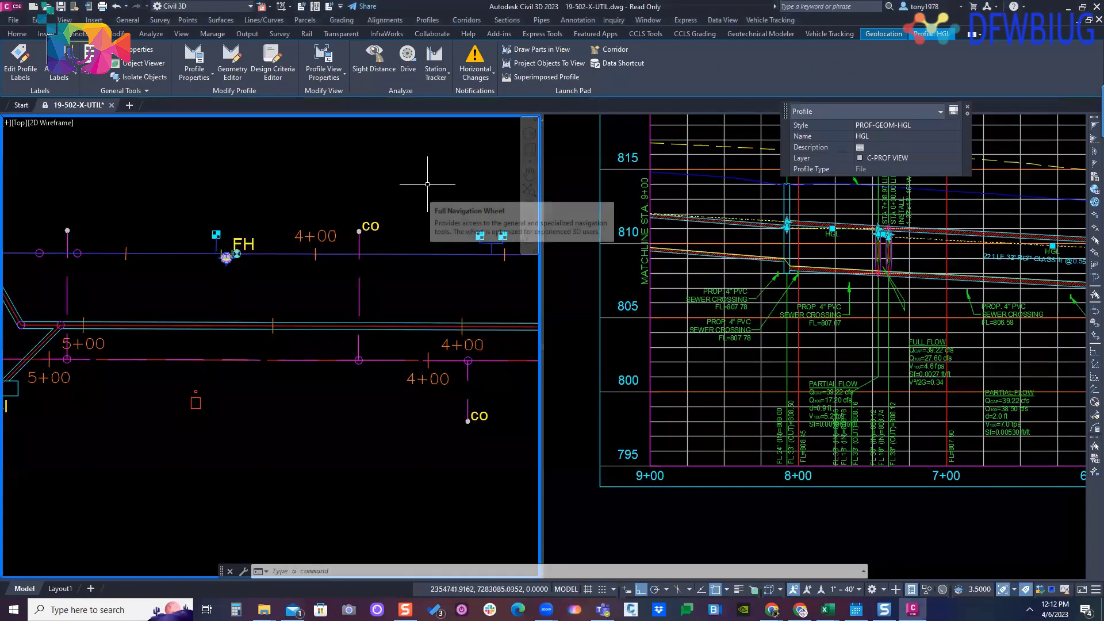
middle_click_drag(449, 181, 423, 202)
left_click(602, 214)
middle_click_drag(602, 215, 548, 294)
key("Escape")
key("Escape")
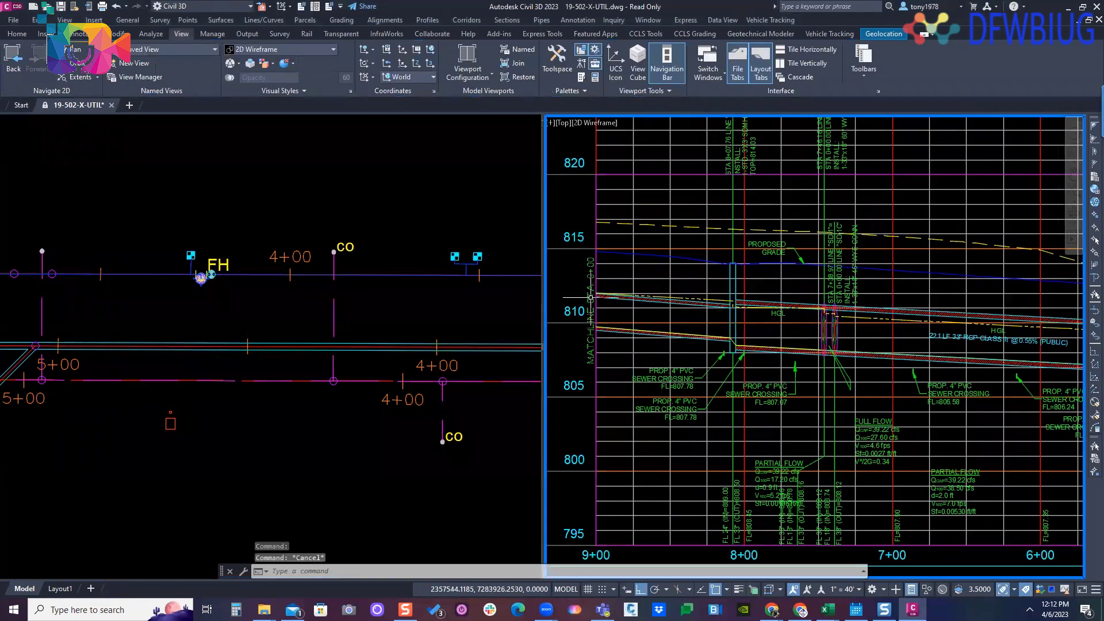
- Select the 21" RCP storm pipe east of the curb inlet laterals in plan and locate it among the profile views
left_click(329, 335)
middle_click_drag(257, 323, 278, 318)
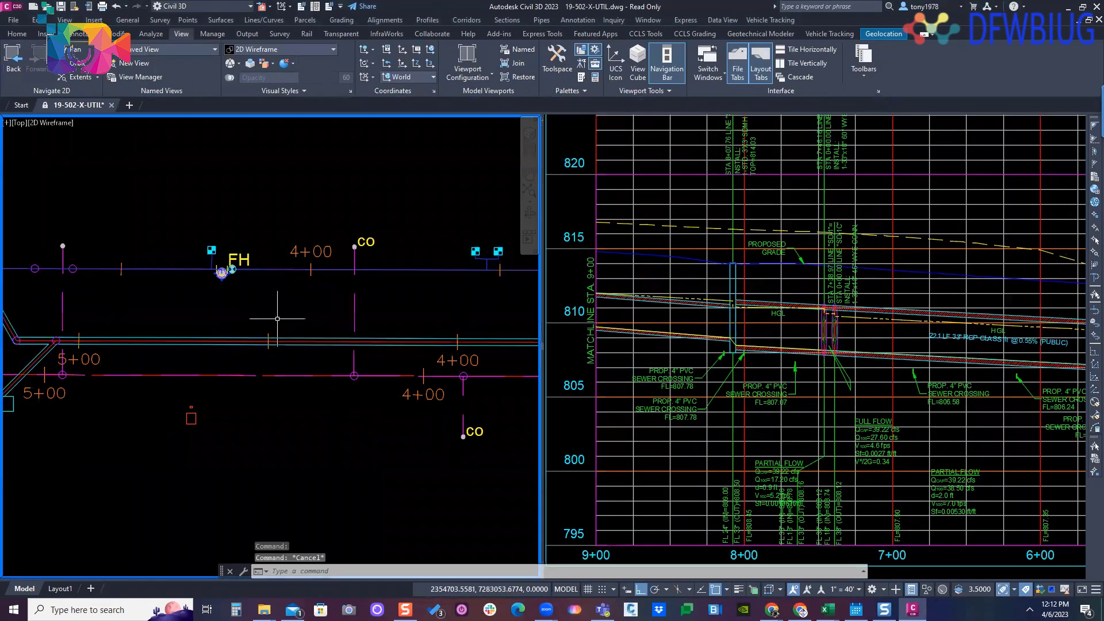
left_click(304, 340)
left_click(747, 324)
scroll(748, 324, "down", 8)
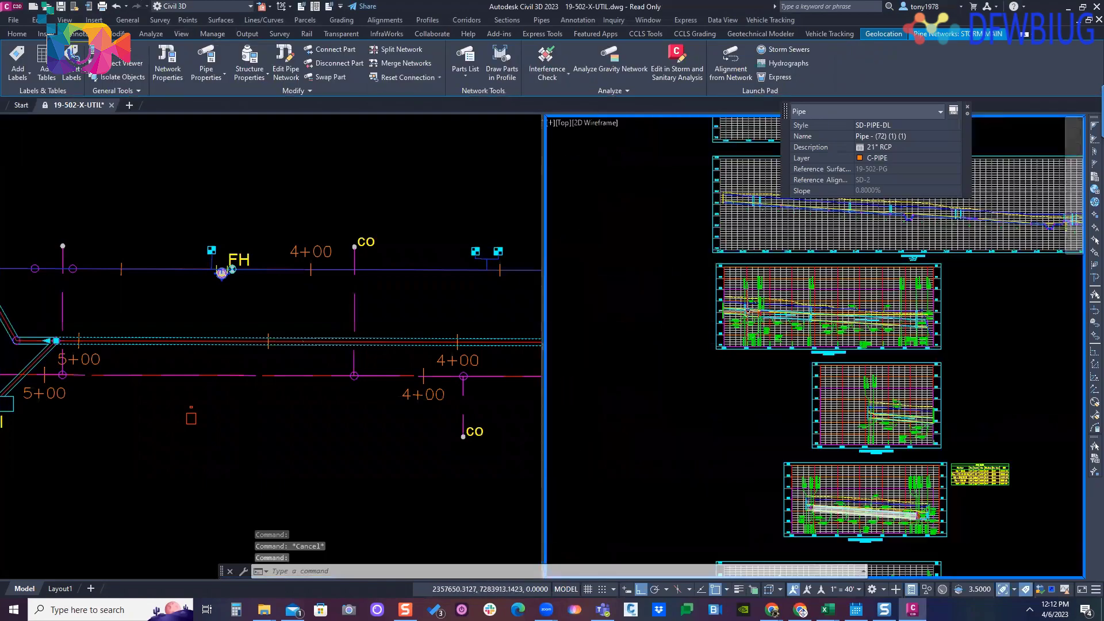
middle_click_drag(840, 470, 767, 262)
scroll(782, 449, "up", 4)
scroll(725, 465, "down", 2)
- Clear the pipe selection and inspect the SD-1 profile from station 12+00 to the matchline beside the plan's curb inlets
middle_click_drag(725, 466, 695, 582)
middle_click_drag(653, 229, 674, 353)
scroll(855, 442, "up", 4)
scroll(919, 495, "up", 3)
key("Escape")
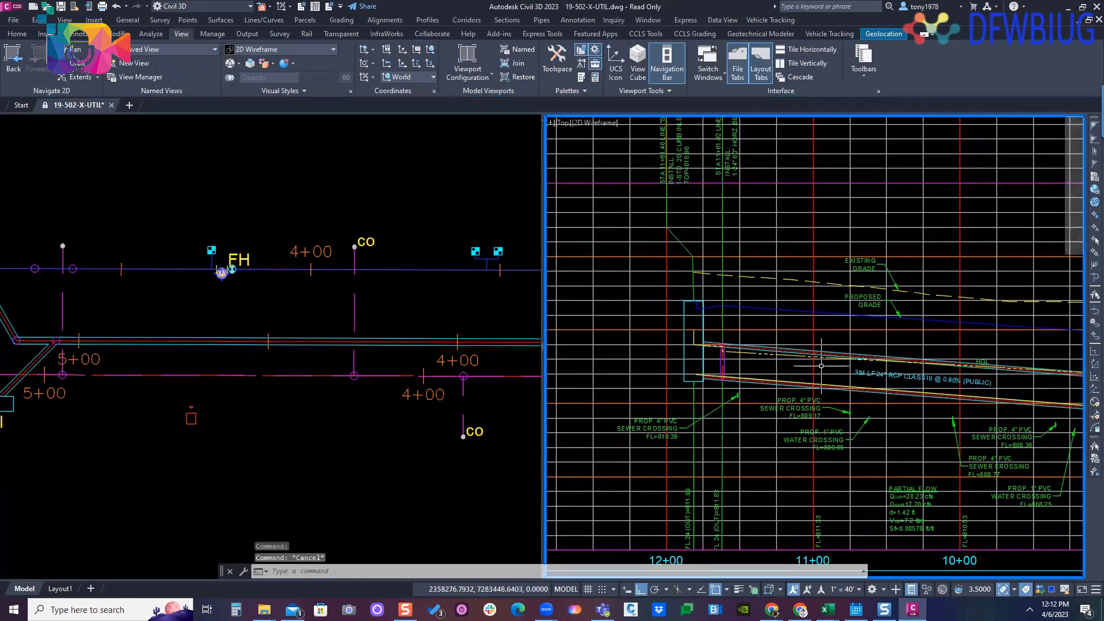
middle_click_drag(857, 380, 805, 345)
left_click(383, 256)
scroll(382, 256, "down", 2)
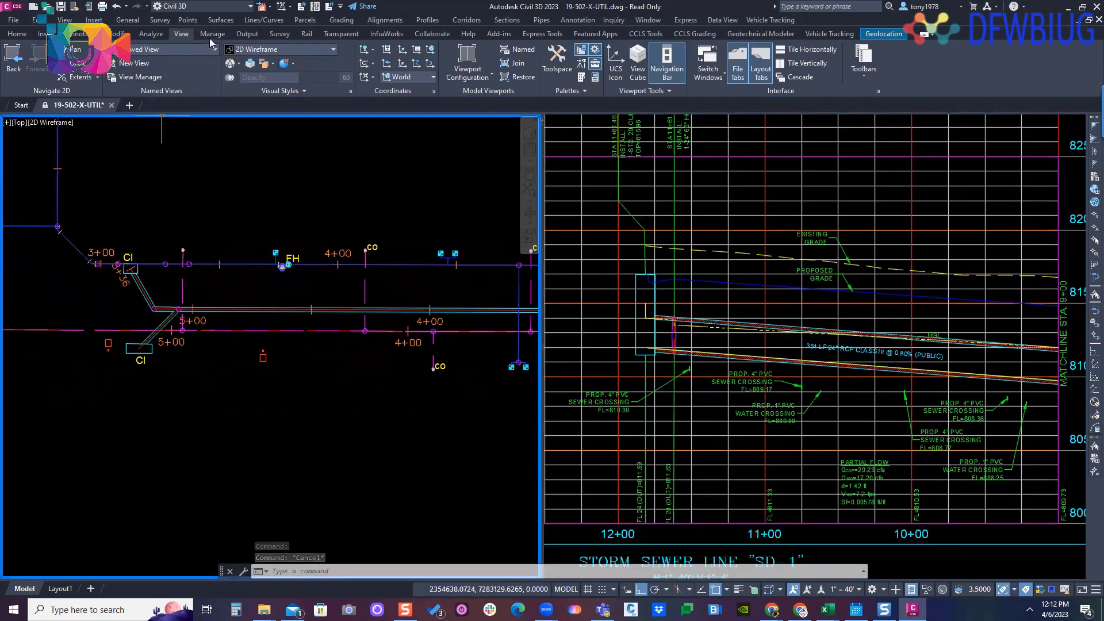
- Launch the Hydraflow Express extension and choose a circular section for a channel calculation
left_click(150, 33)
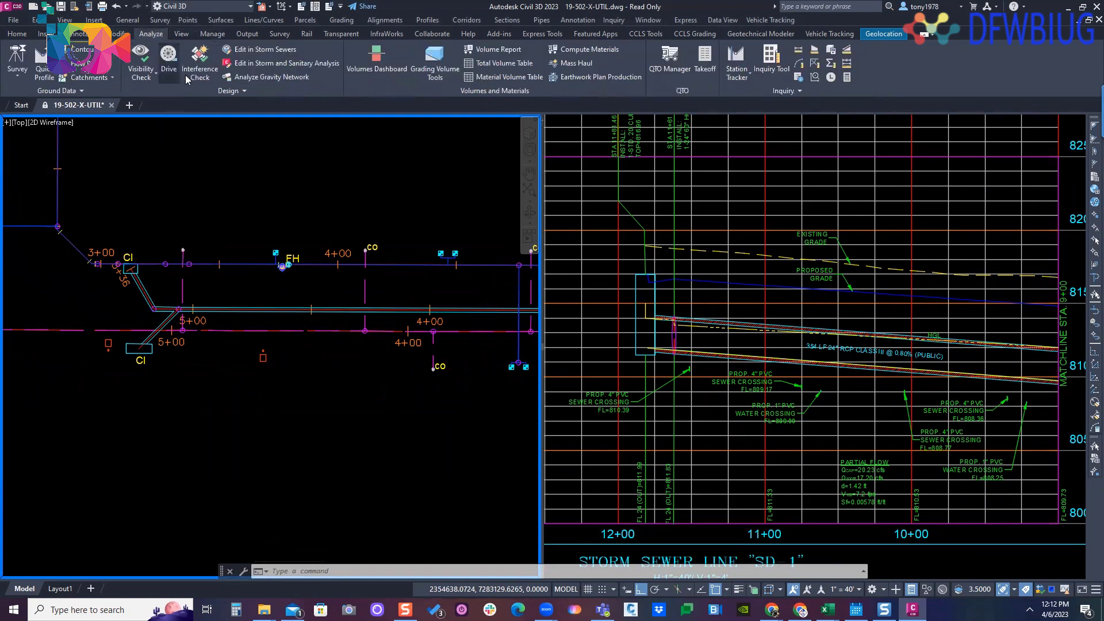
left_click(233, 92)
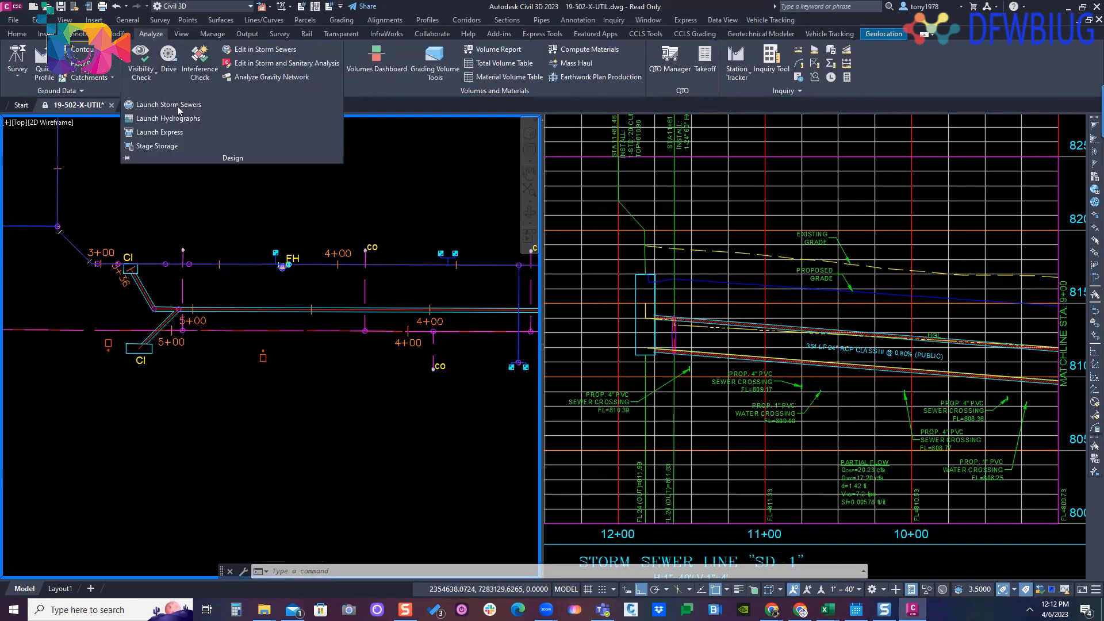
left_click(159, 132)
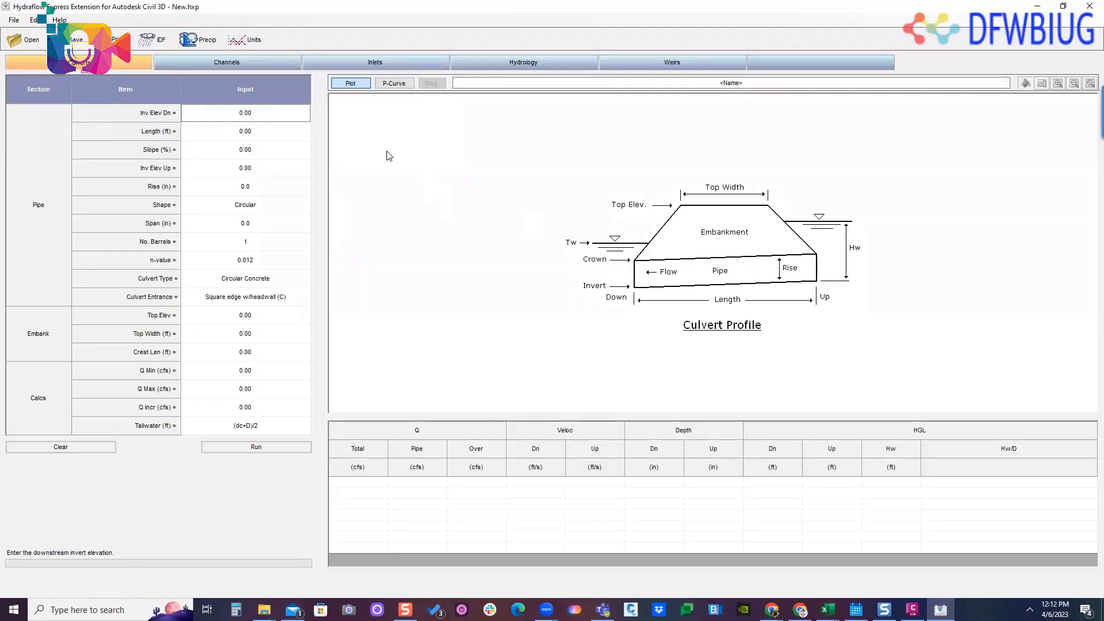
left_click(227, 64)
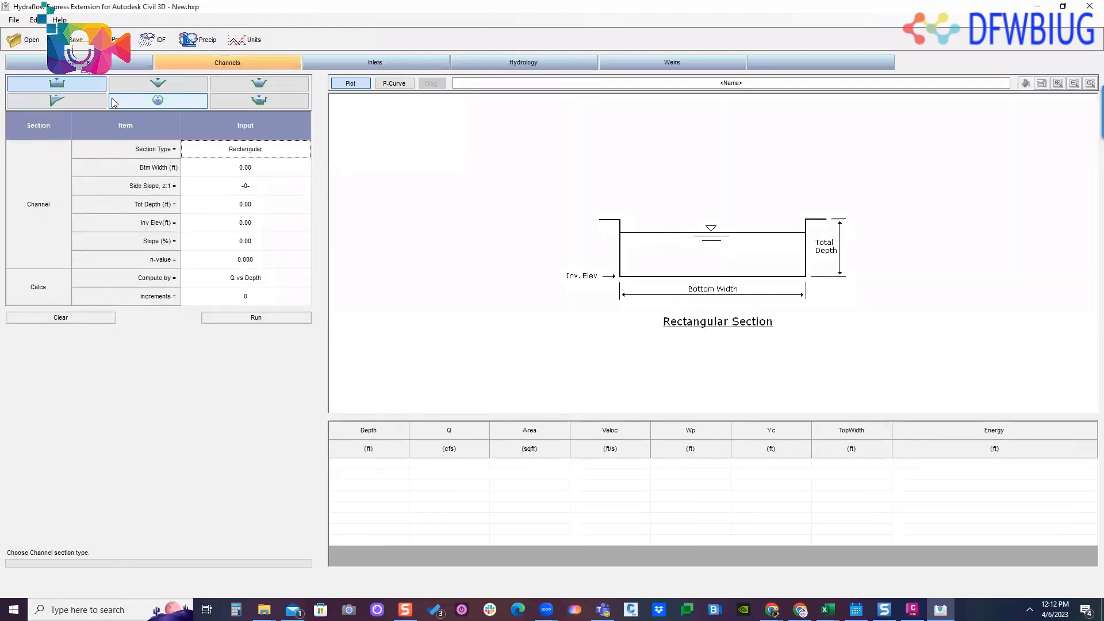
left_click(157, 100)
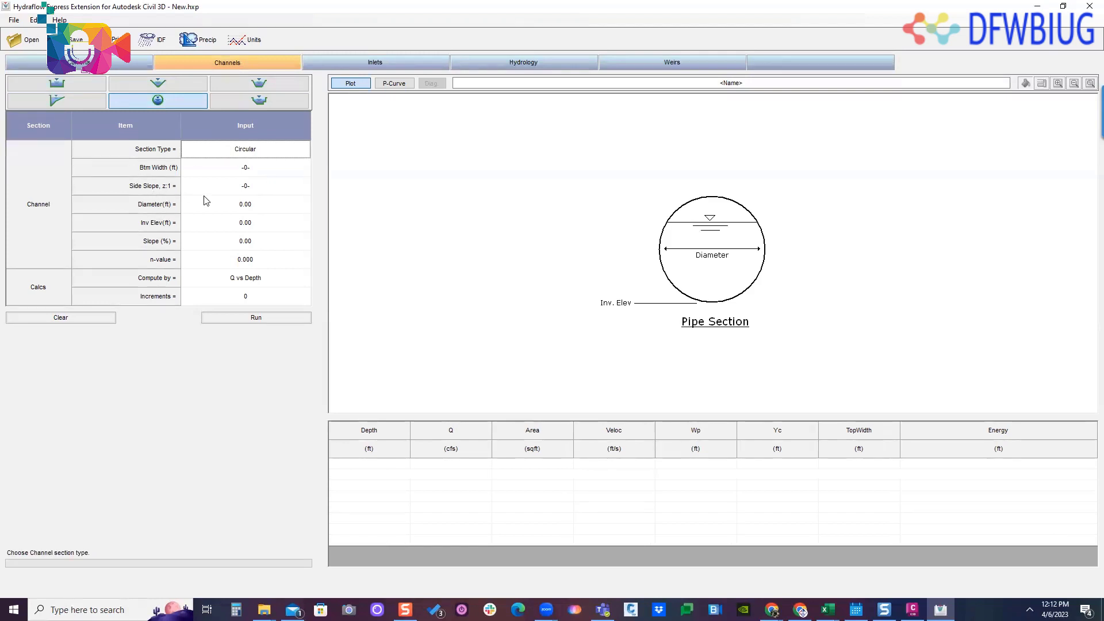
- Set the circular section's diameter to 2 ft and its invert elevation to 100 ft
left_click(233, 205)
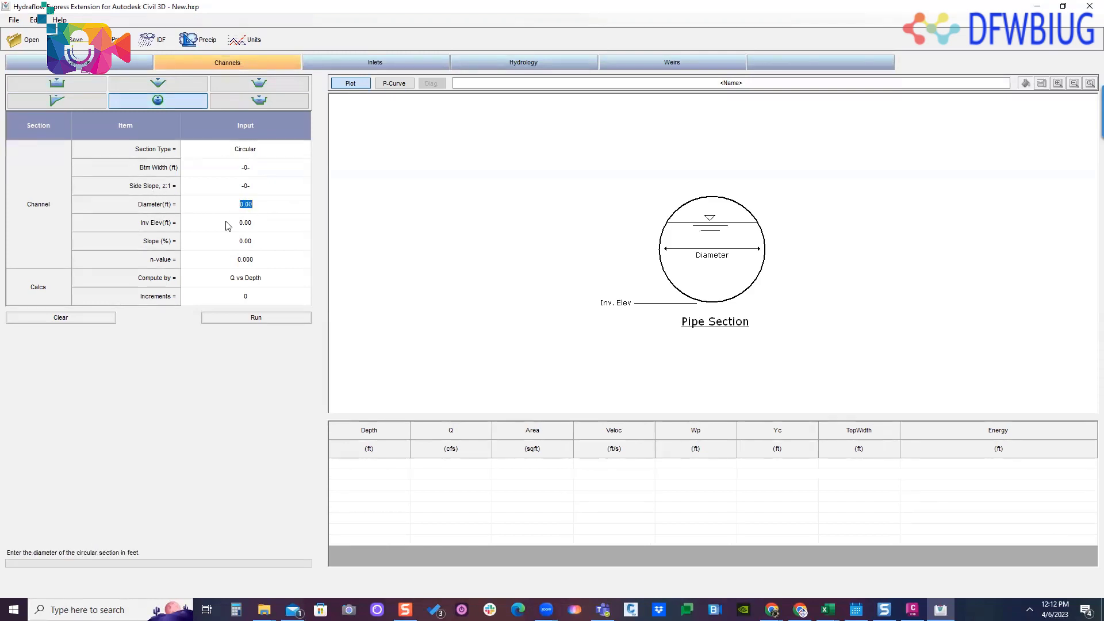
type("2")
key("Return")
left_click(249, 224)
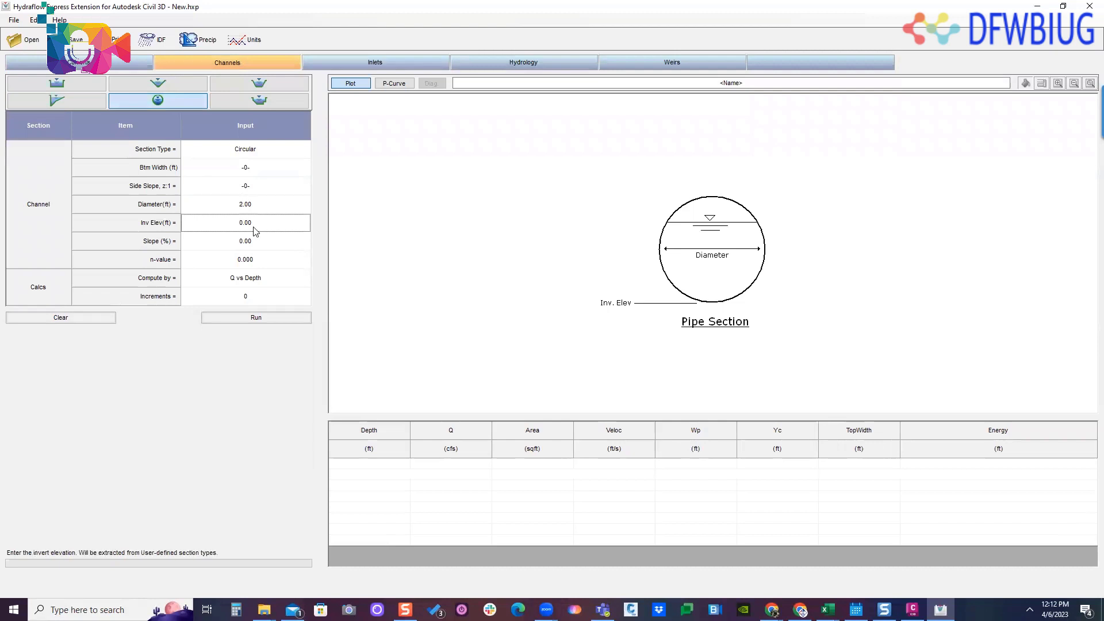
left_click(251, 225)
key("BackSpace")
key("BackSpace")
type("100")
key("Return")
- Set the circular section's slope to 1% and its Manning's n-value to 0.013
left_click(268, 241)
left_click(256, 242)
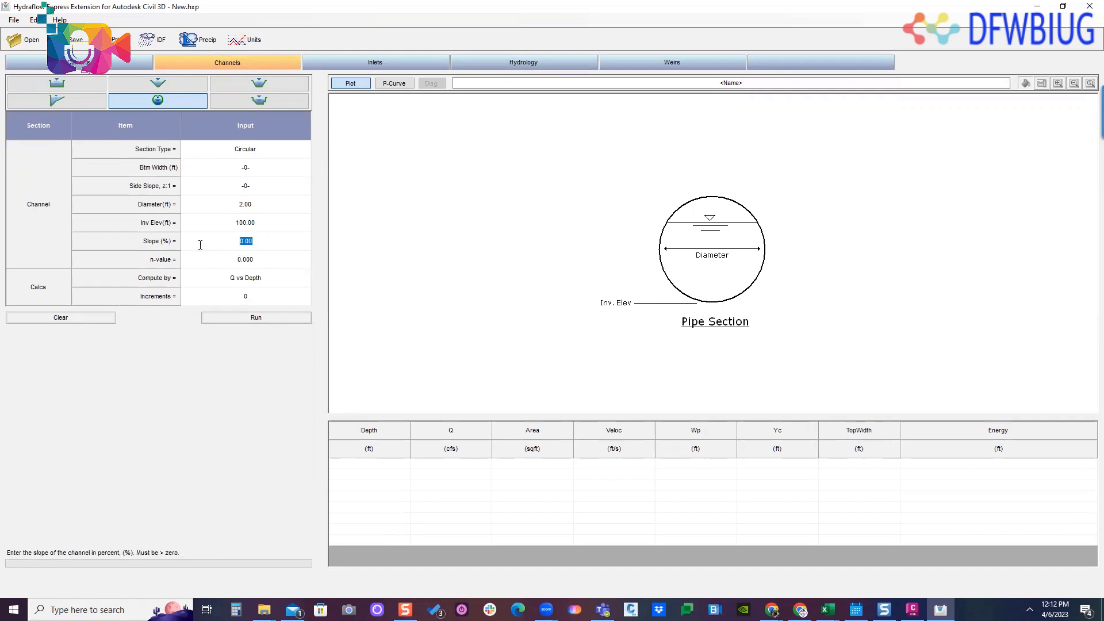
type("1")
key("Return")
left_click(261, 263)
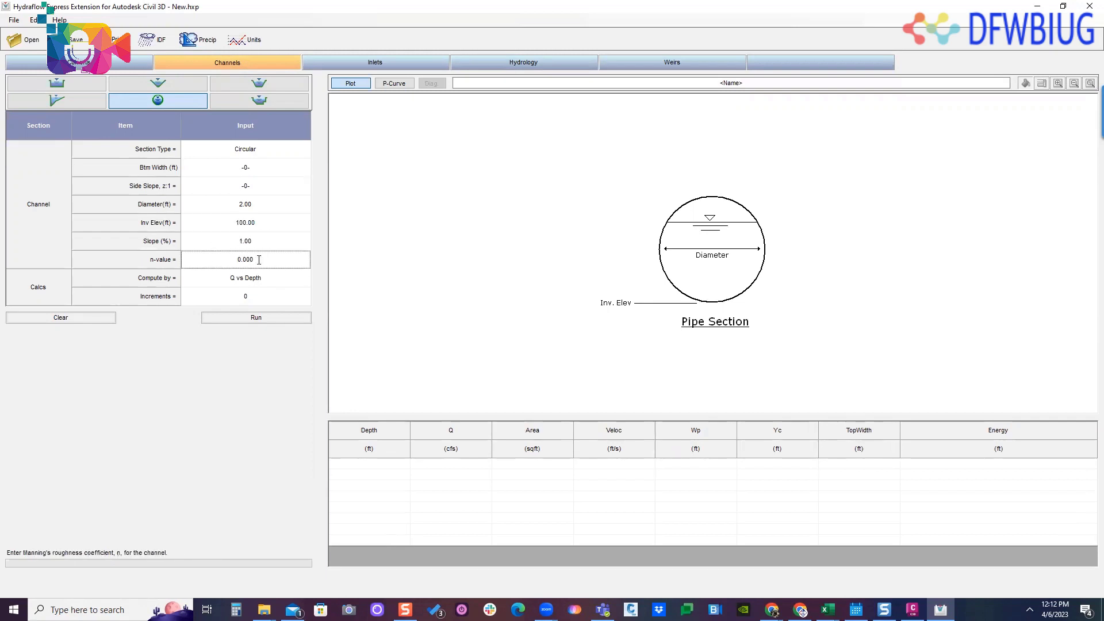
left_click(260, 259)
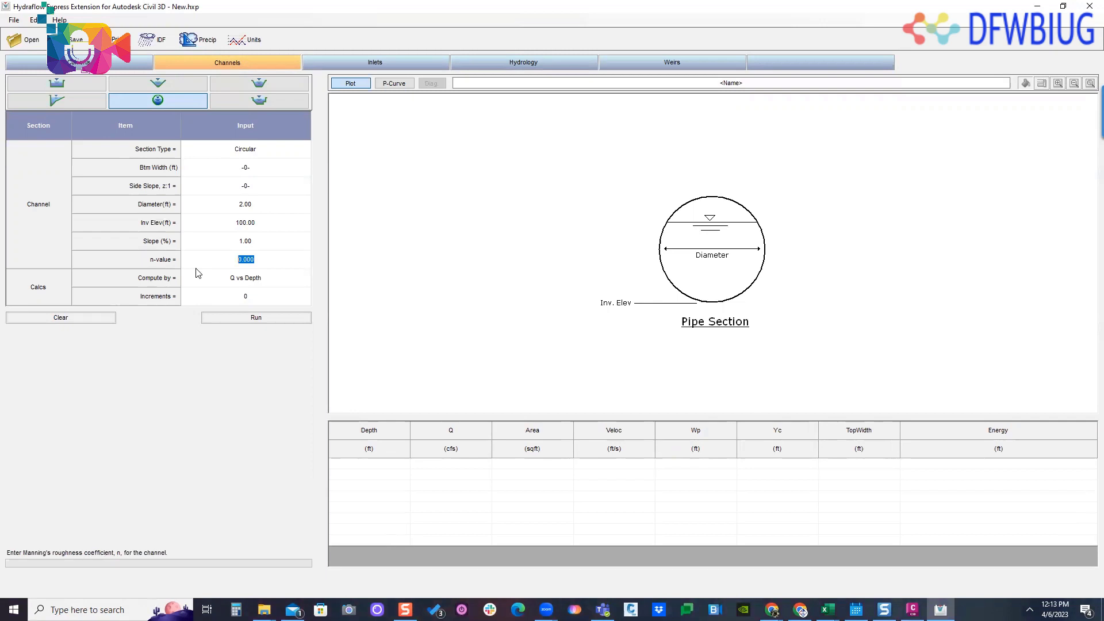
type(".013")
- Set the calculation method to Known Q with a flow of 2.50 cfs and run it
left_click(295, 281)
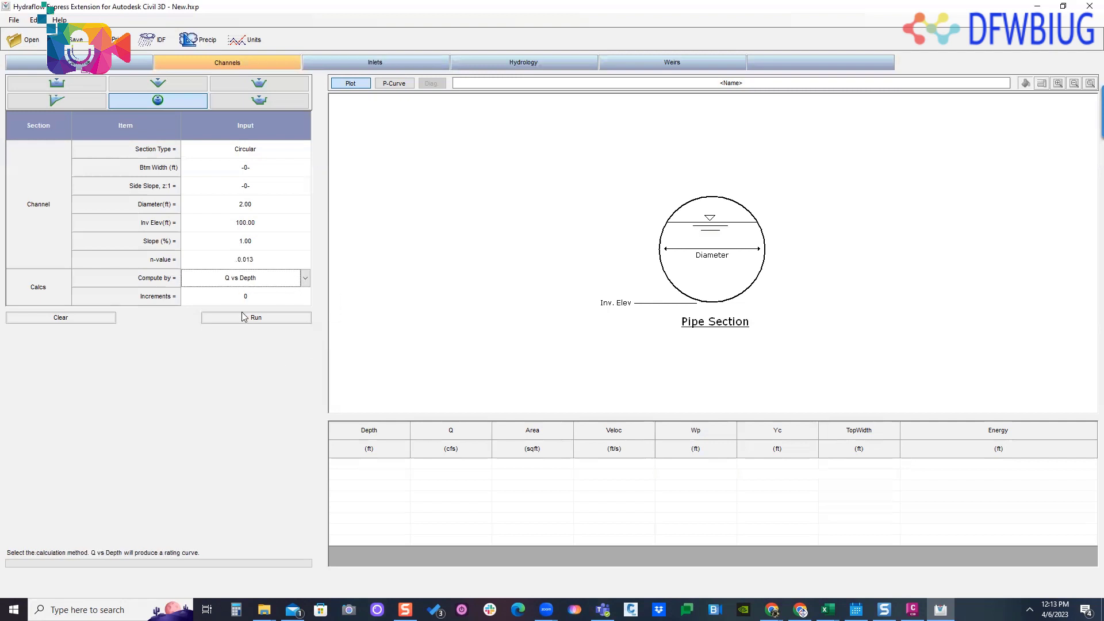
left_click(306, 280)
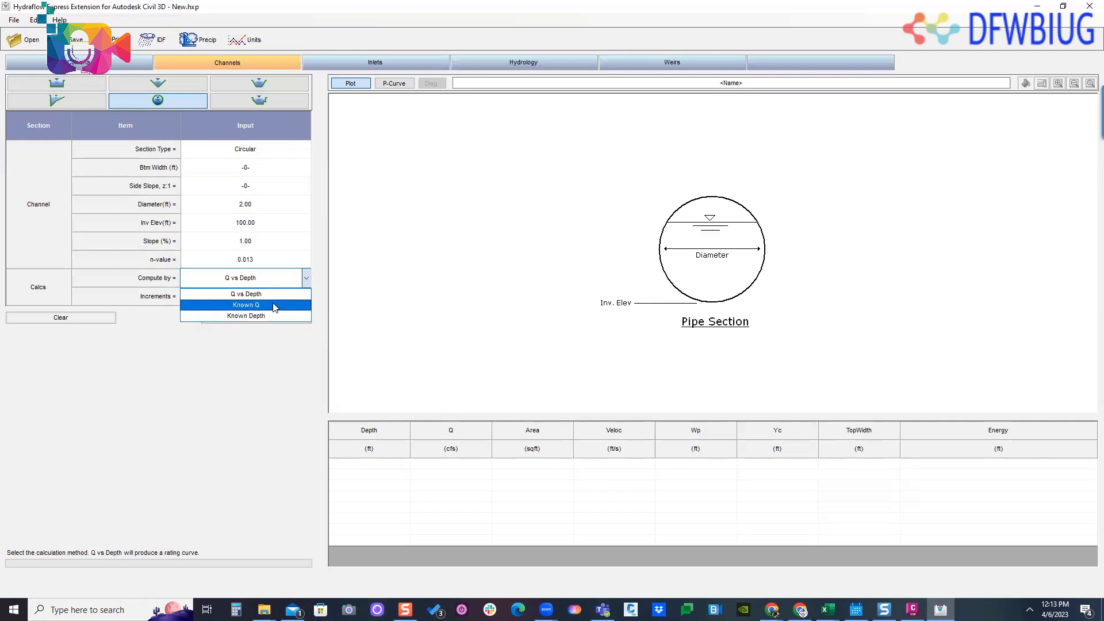
left_click(276, 306)
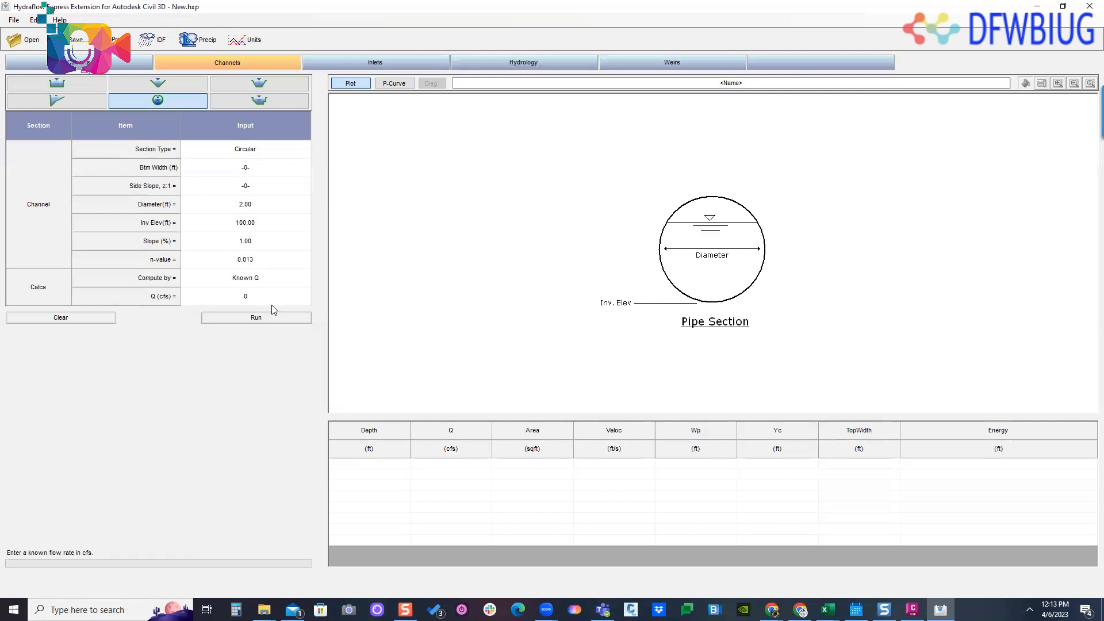
left_click(273, 297)
left_click(263, 290)
type("5")
double_click(230, 299)
type("2.50")
left_click(248, 318)
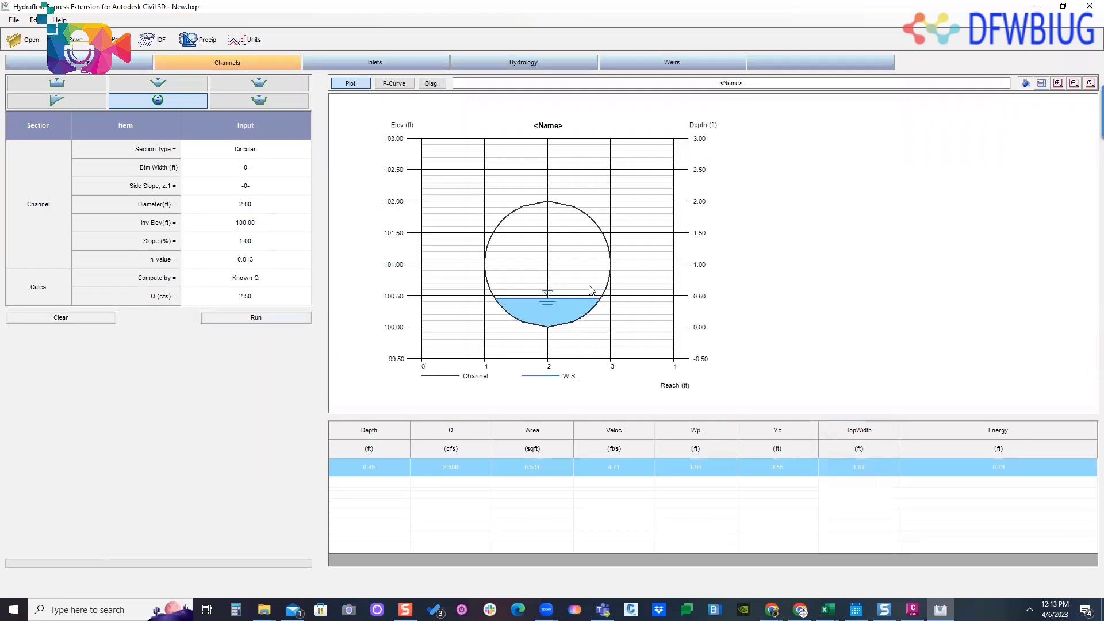
- Review the depth, flow and velocity computed for the known-flow run in the results table
left_click(385, 492)
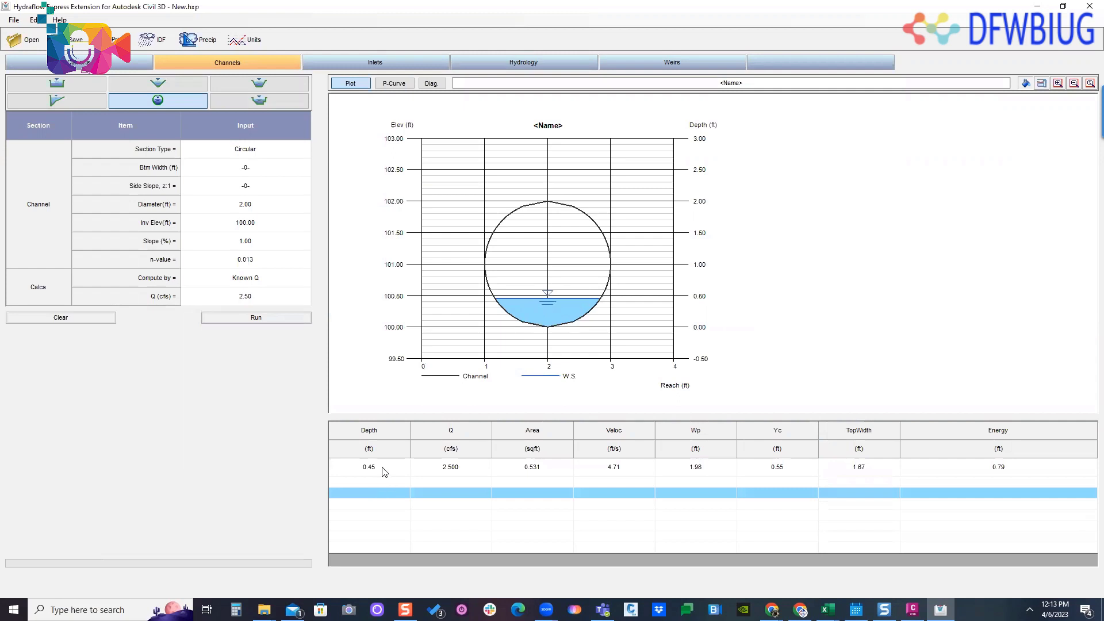
left_click(374, 468)
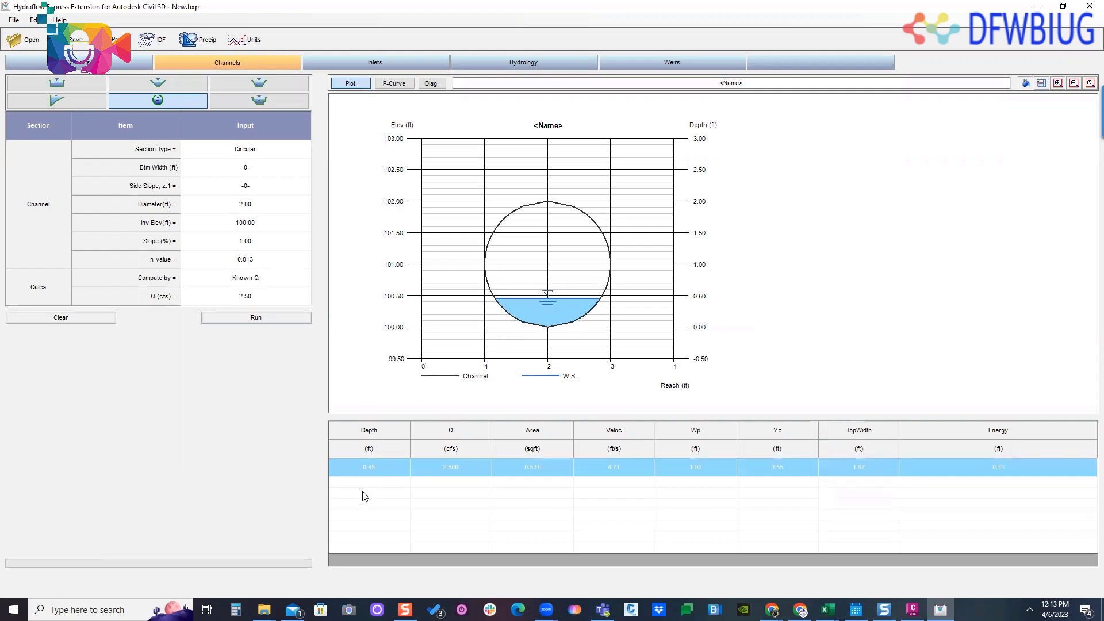
left_click(442, 506)
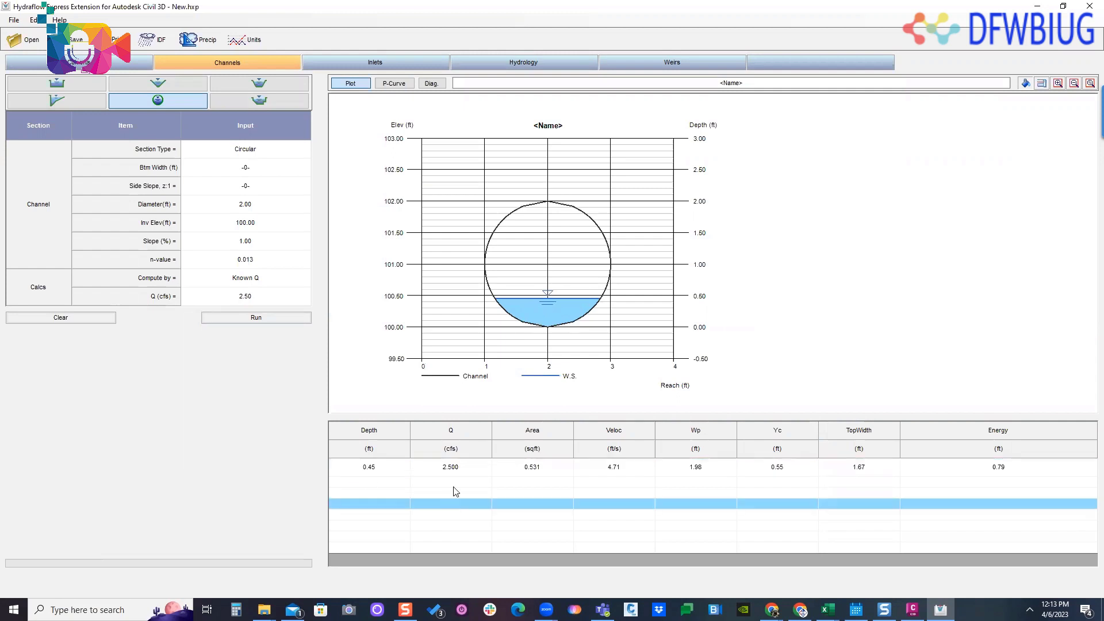
left_click(474, 469)
left_click(537, 492)
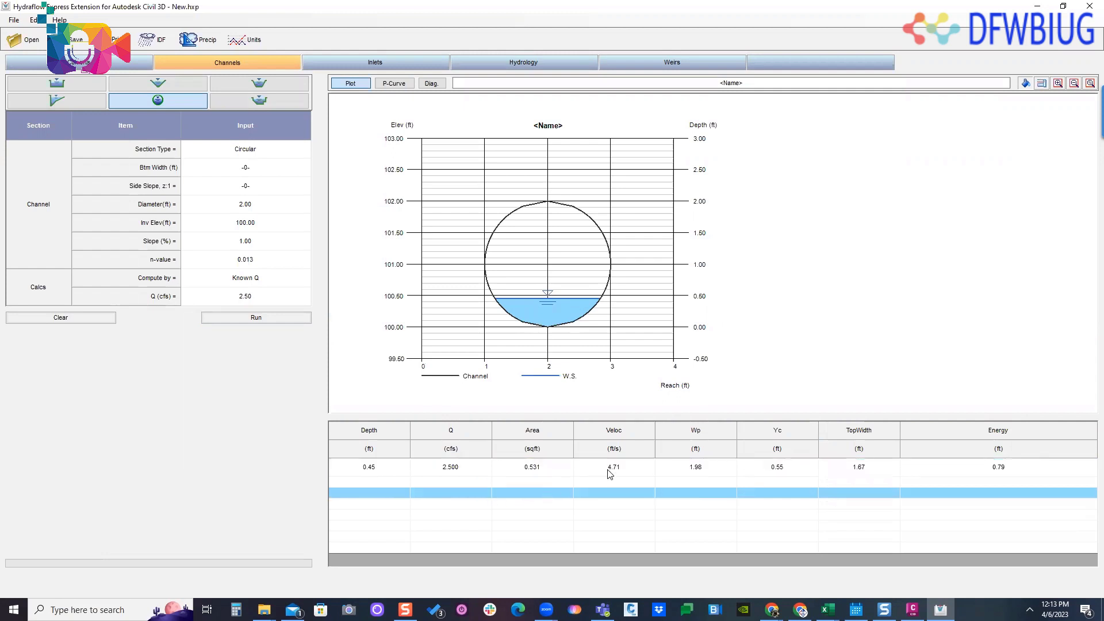
left_click(638, 468)
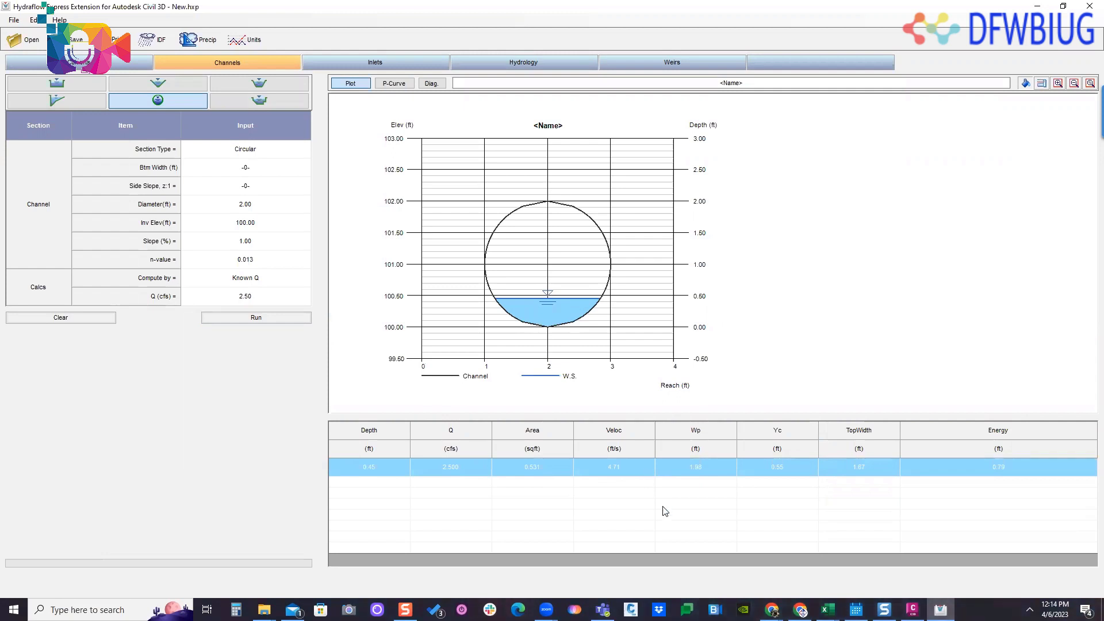
left_click(677, 495)
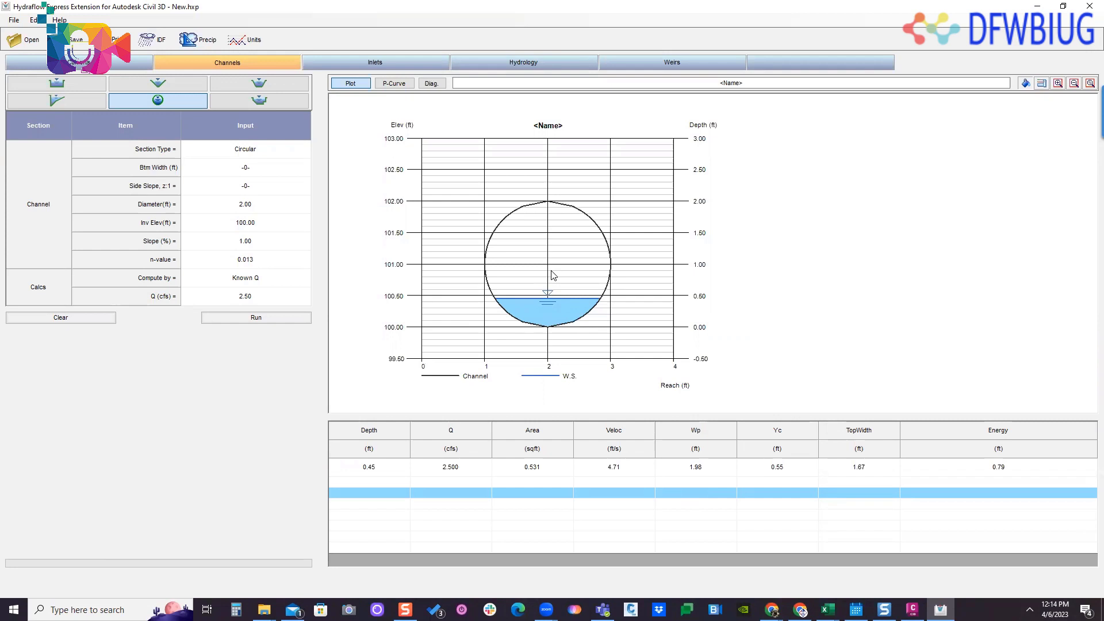
left_click(614, 469)
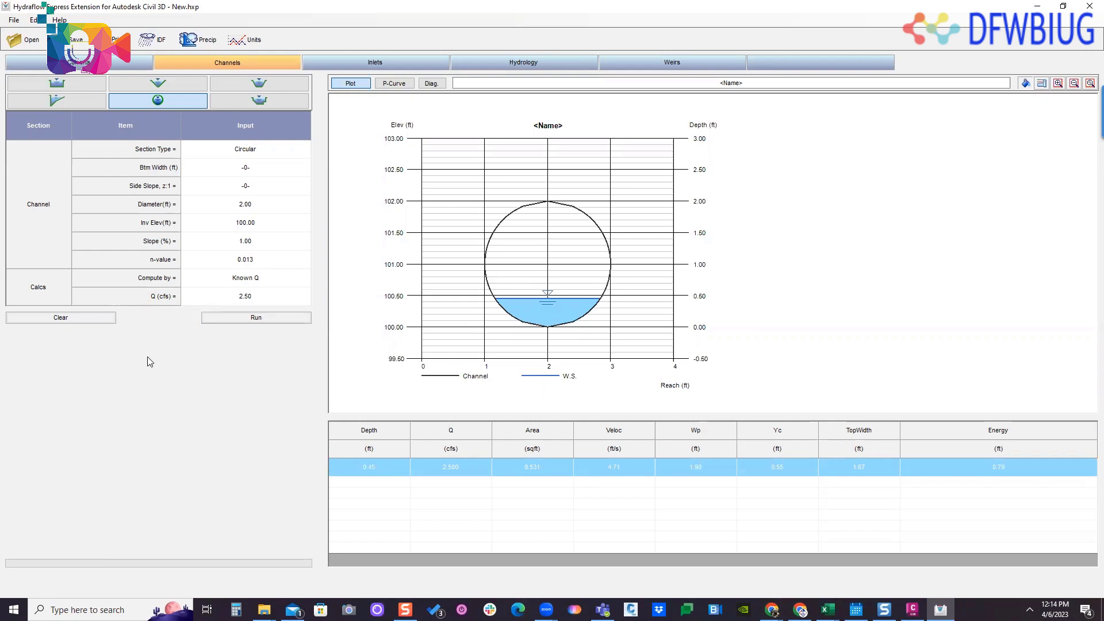
- Change the calculation method to Q vs Depth with 10 increments and run it
left_click(305, 279)
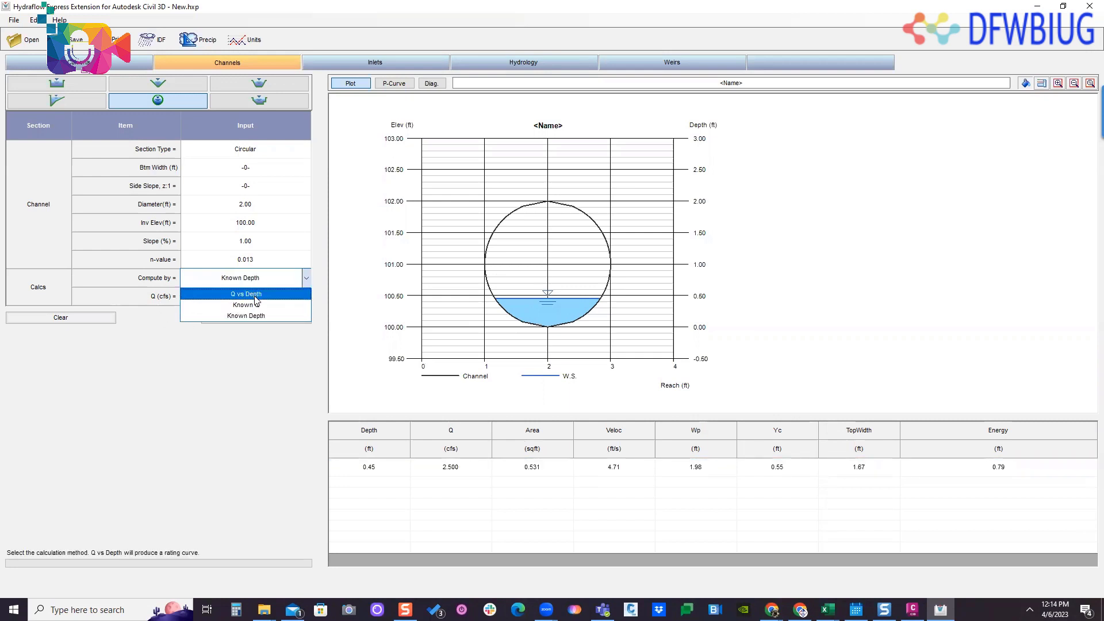
left_click(254, 294)
left_click(199, 298)
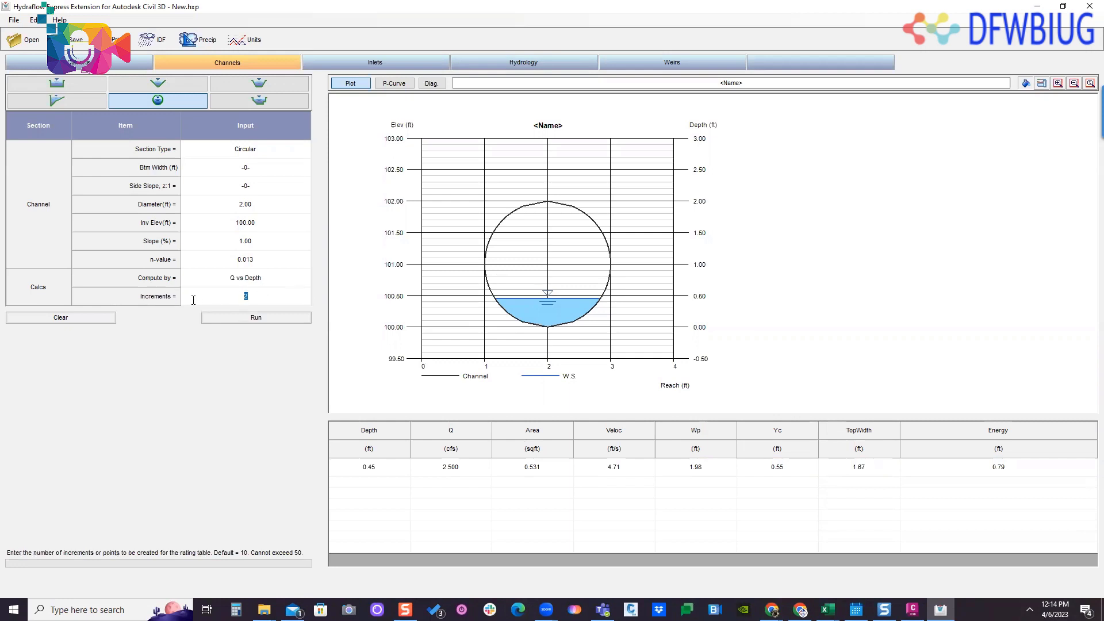
type("10")
left_click(217, 318)
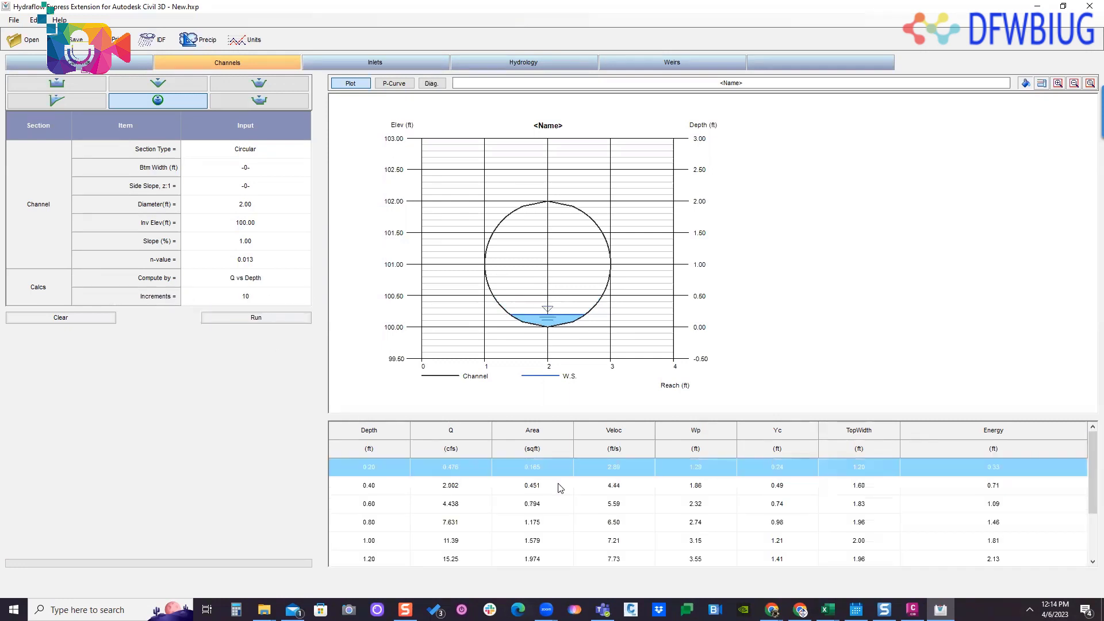
- Go through the rating table's deeper rows up to full depth, comparing each row's flow with the plotted water level
scroll(549, 513, "down", 2)
scroll(430, 491, "up", 2)
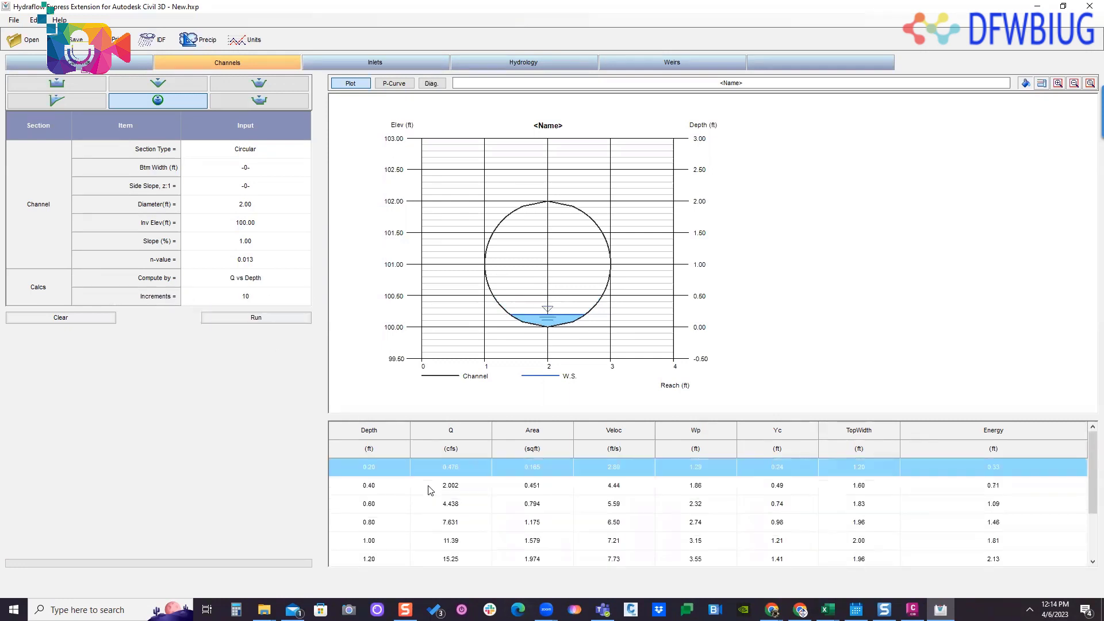
scroll(384, 496, "down", 2)
left_click(384, 488)
left_click(395, 508)
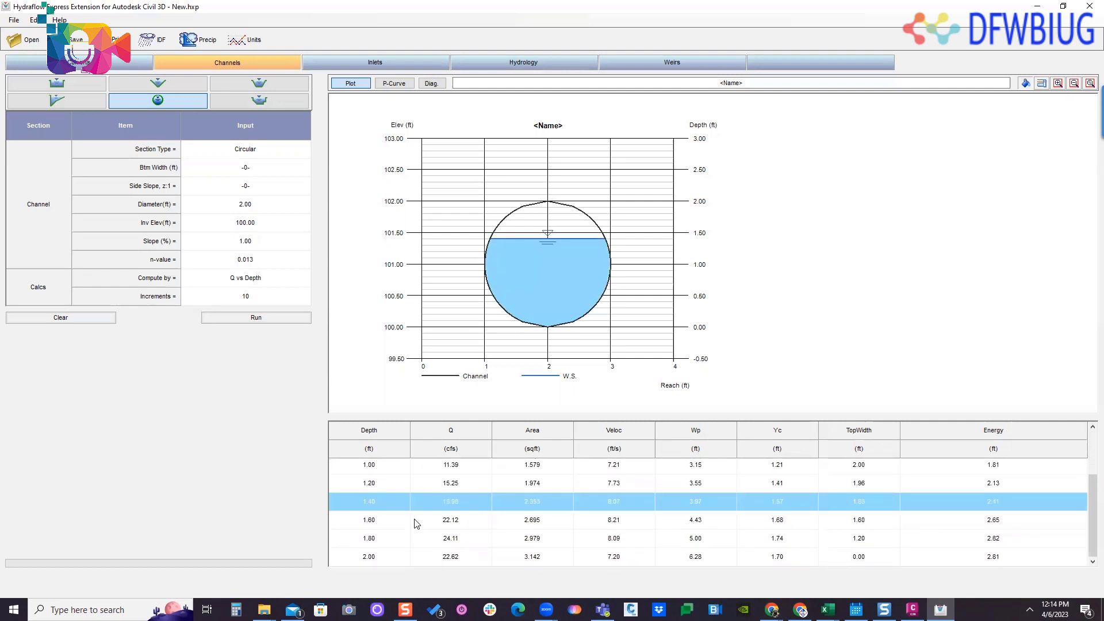
left_click(426, 523)
left_click(446, 533)
left_click(382, 559)
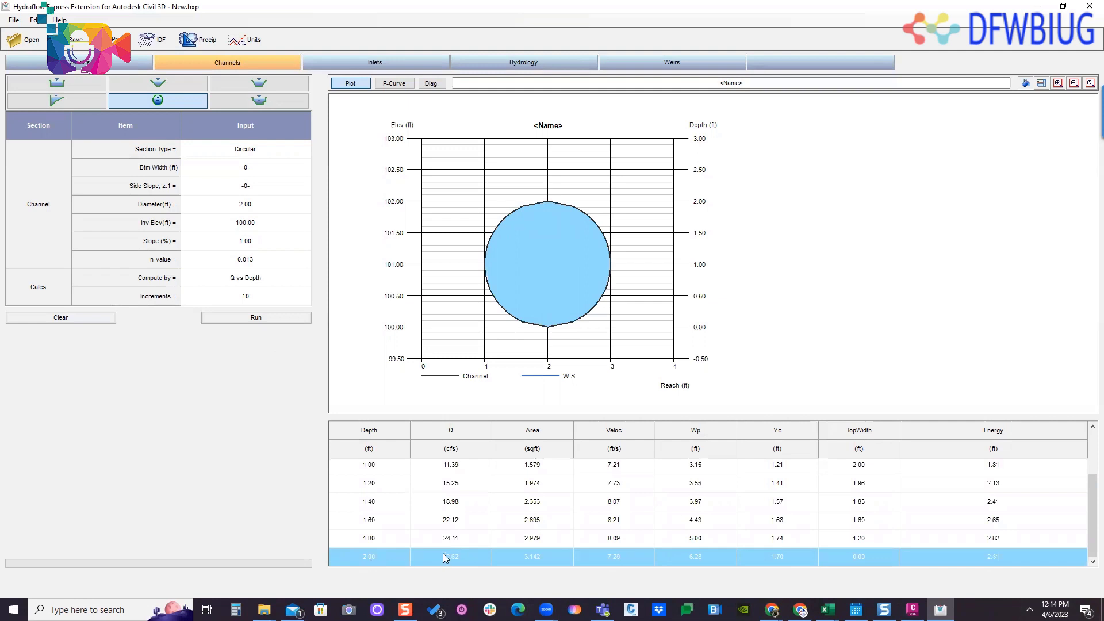
left_click(368, 539)
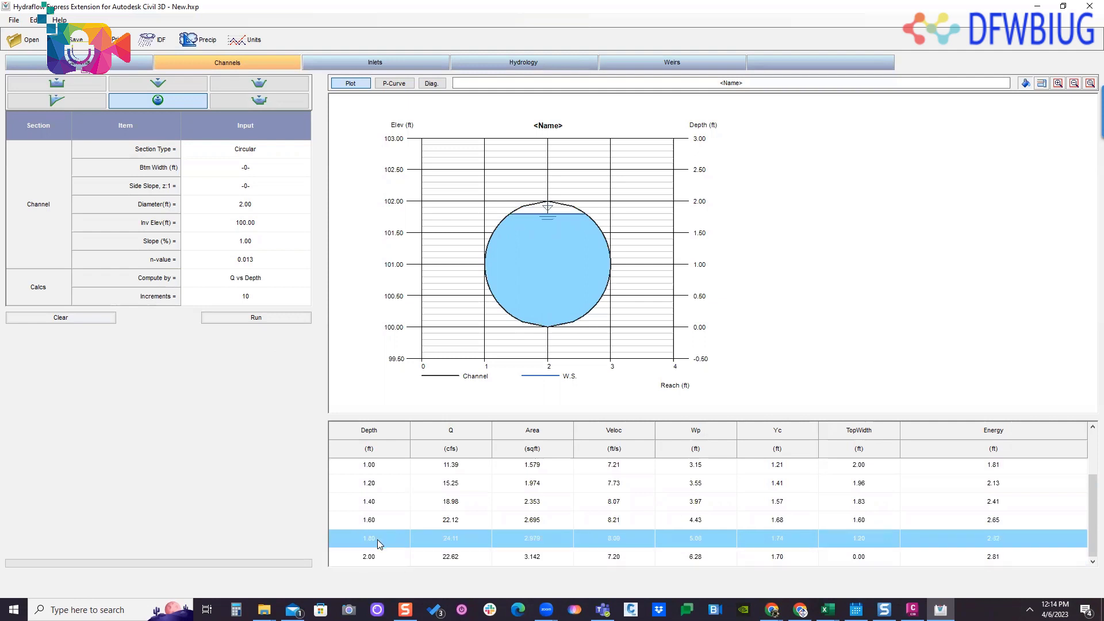
- Set the rating table to 20 increments and rerun the calculation, reaching its deepest rows
left_click(268, 295)
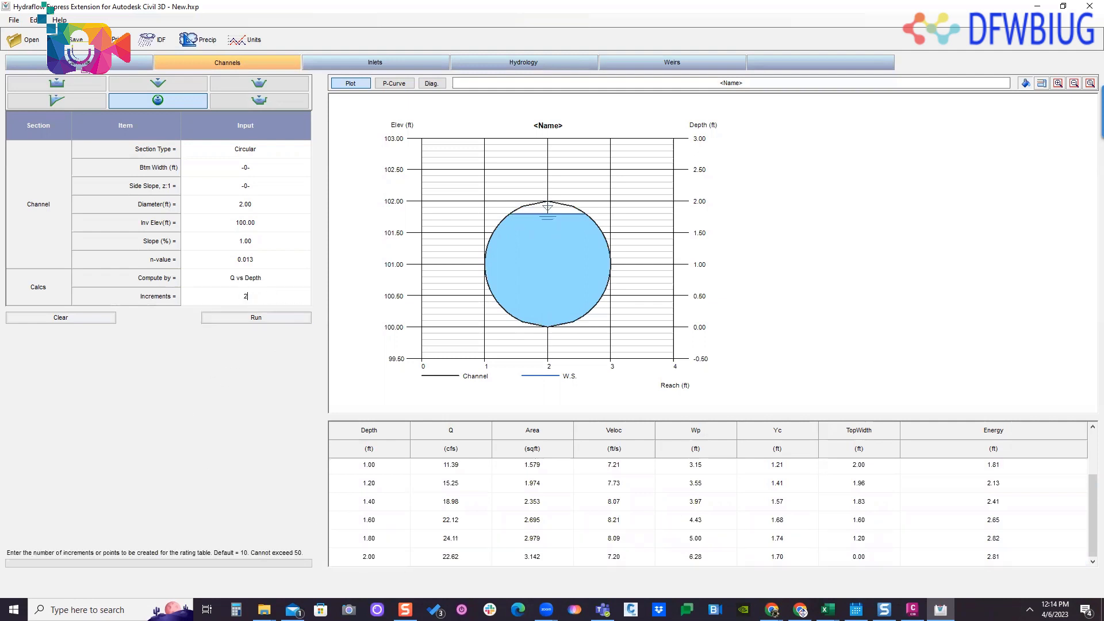
left_click(221, 317)
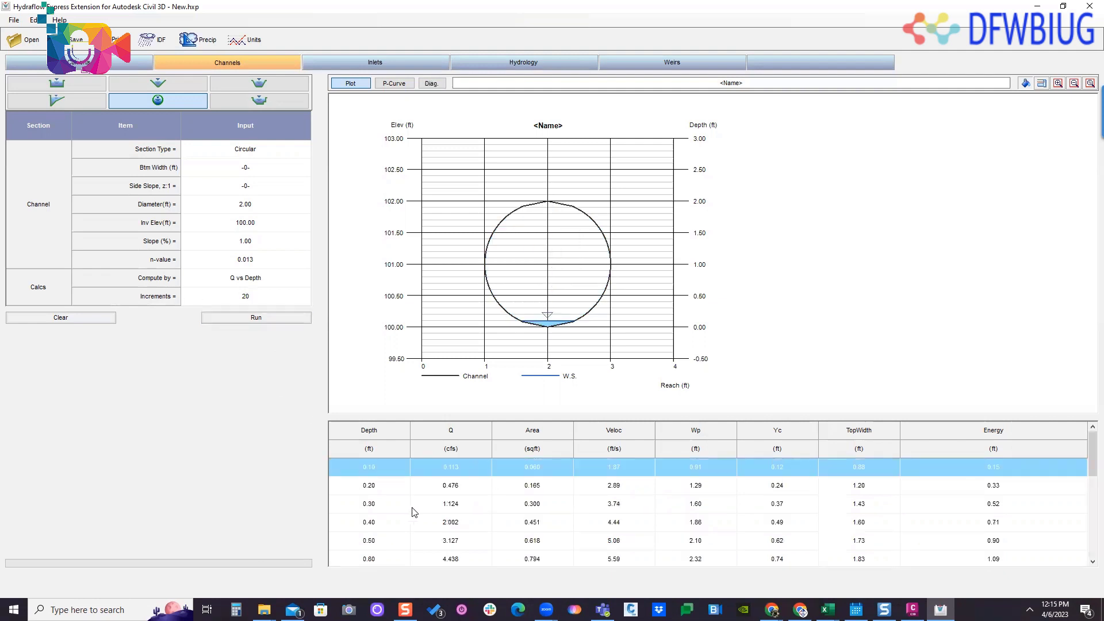
scroll(407, 511, "down", 5)
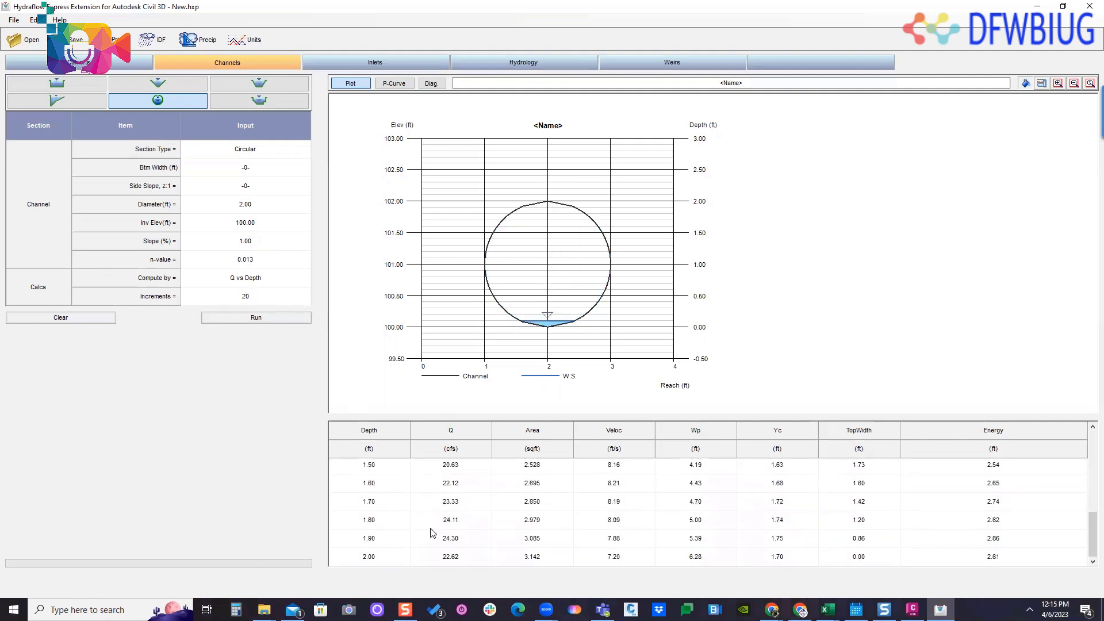
- Compare the flow and plotted water level of the 1.70, 1.90 and 2.00 ft depth rows
left_click(399, 540)
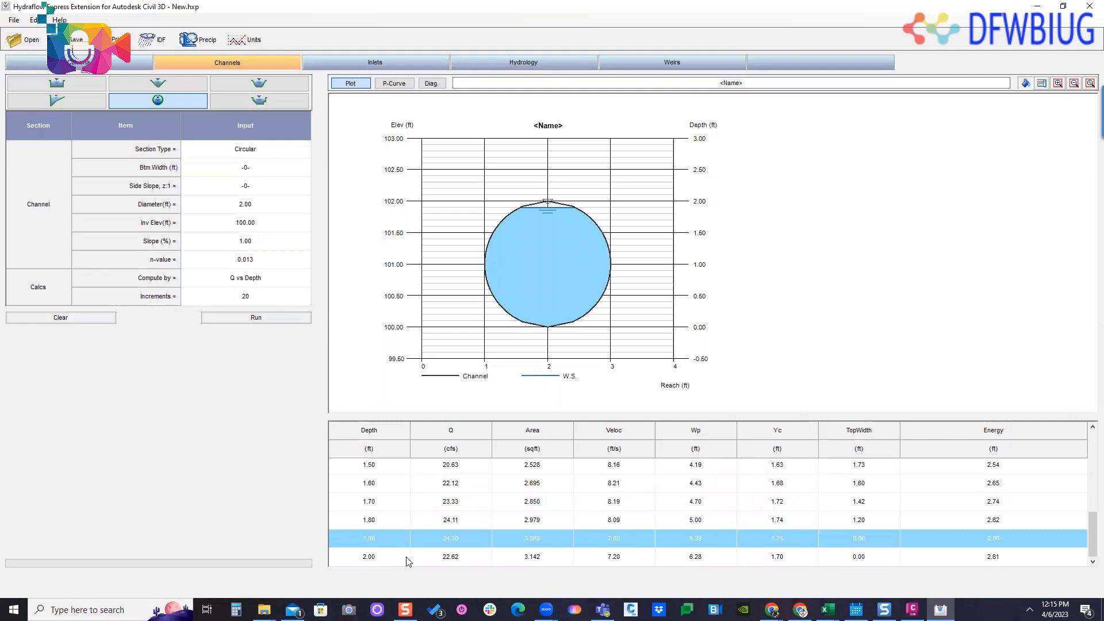
left_click(402, 559)
left_click(394, 543)
key("Up")
key("Down")
left_click(379, 558)
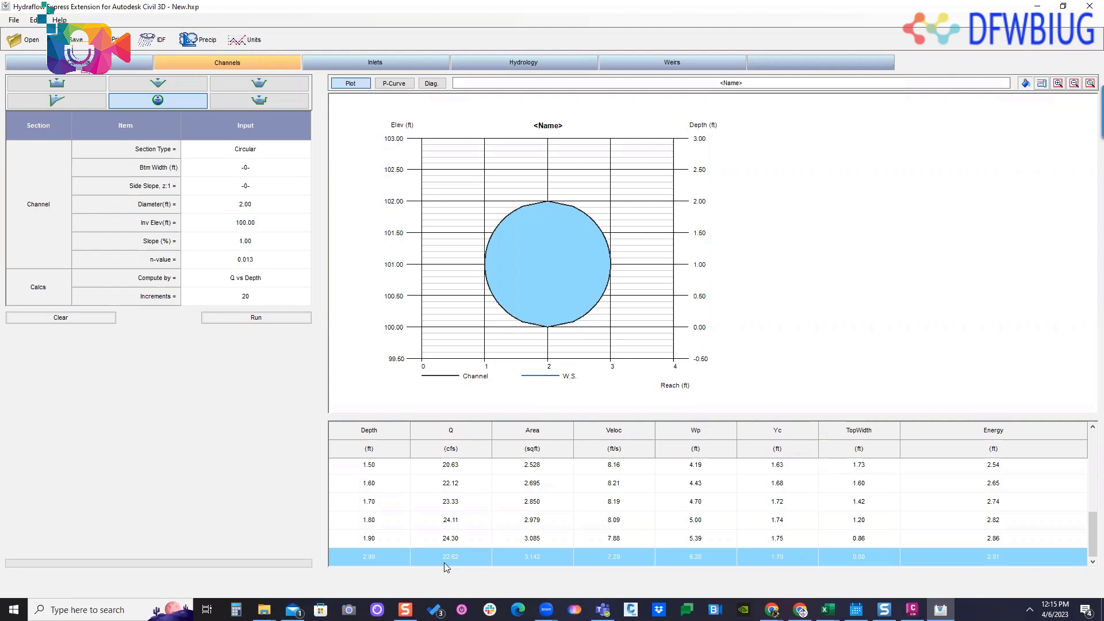
left_click(480, 503)
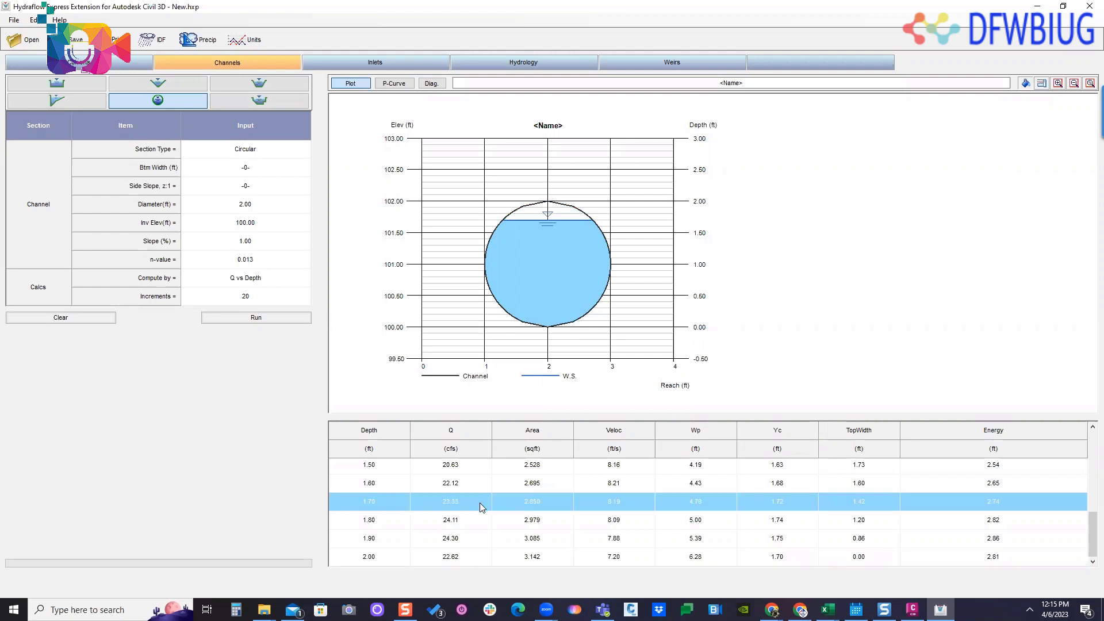
- Switch to Civil 3D, select the HGL profile in the SD-2 profile view, and examine it against the 21" RCP along the line
left_click_drag(686, 5, 305, 254)
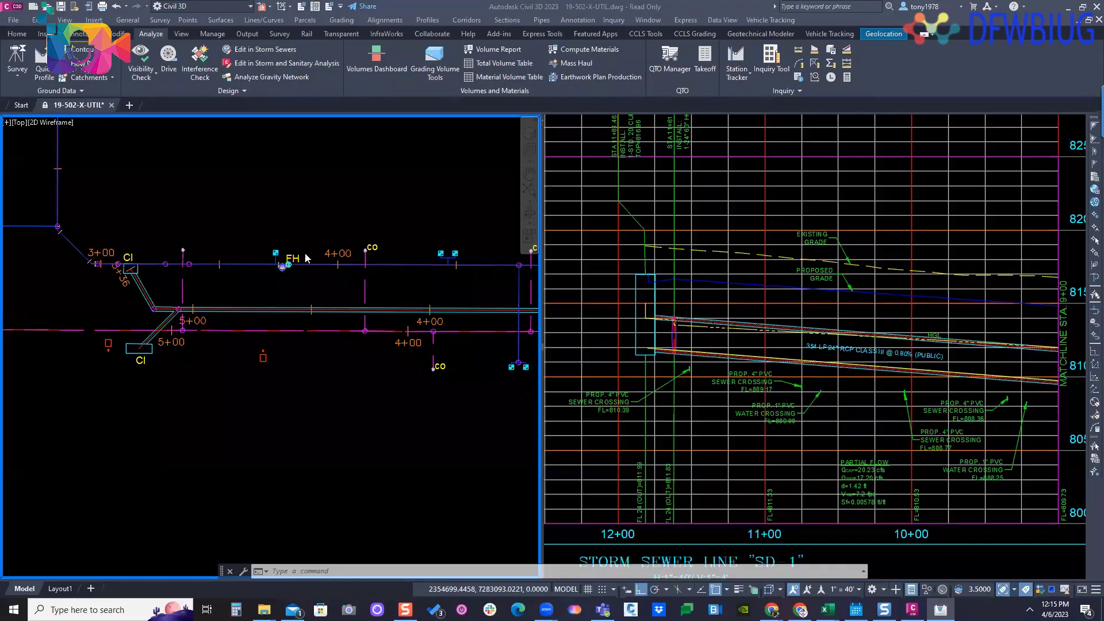
left_click(735, 337)
scroll(736, 336, "down", 6)
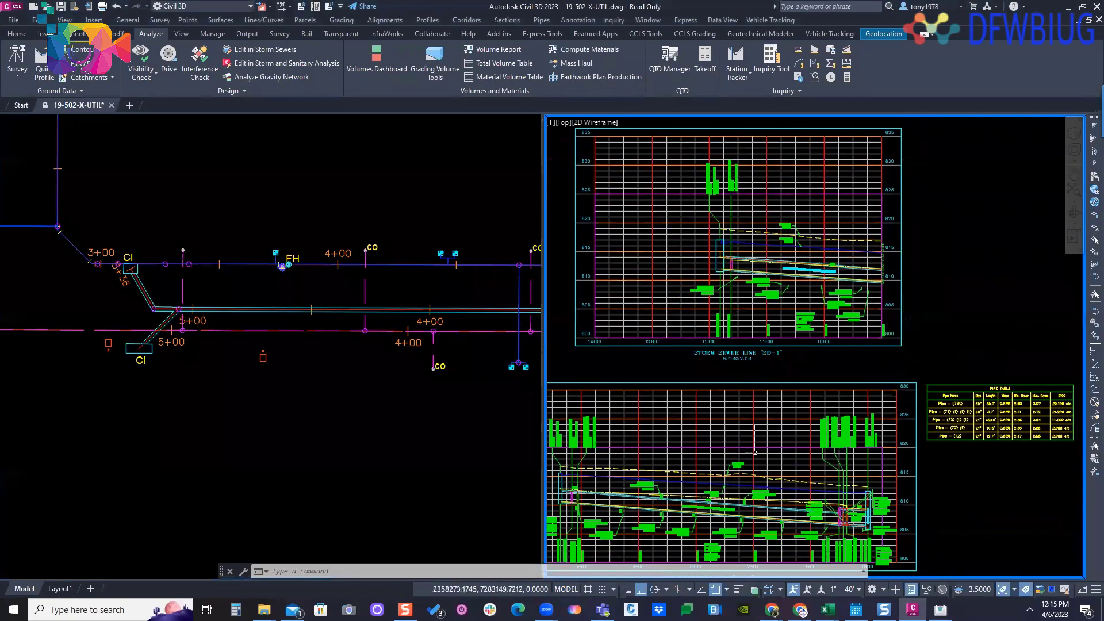
scroll(768, 360, "up", 3)
scroll(768, 361, "up", 4)
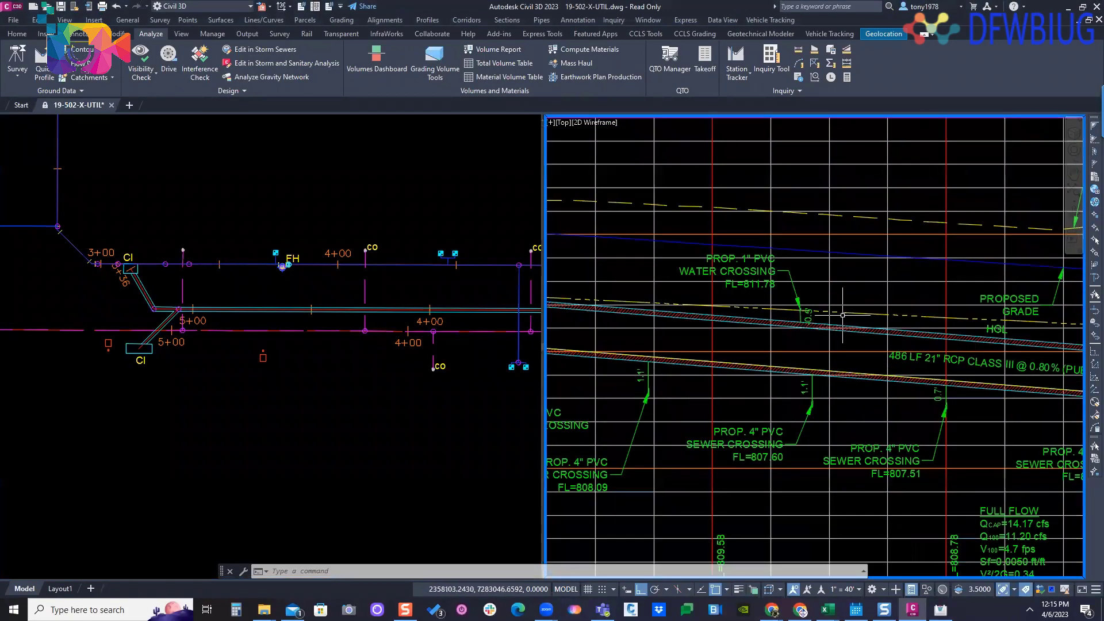
left_click(852, 314)
scroll(920, 323, "down", 2)
middle_click_drag(948, 324, 753, 313)
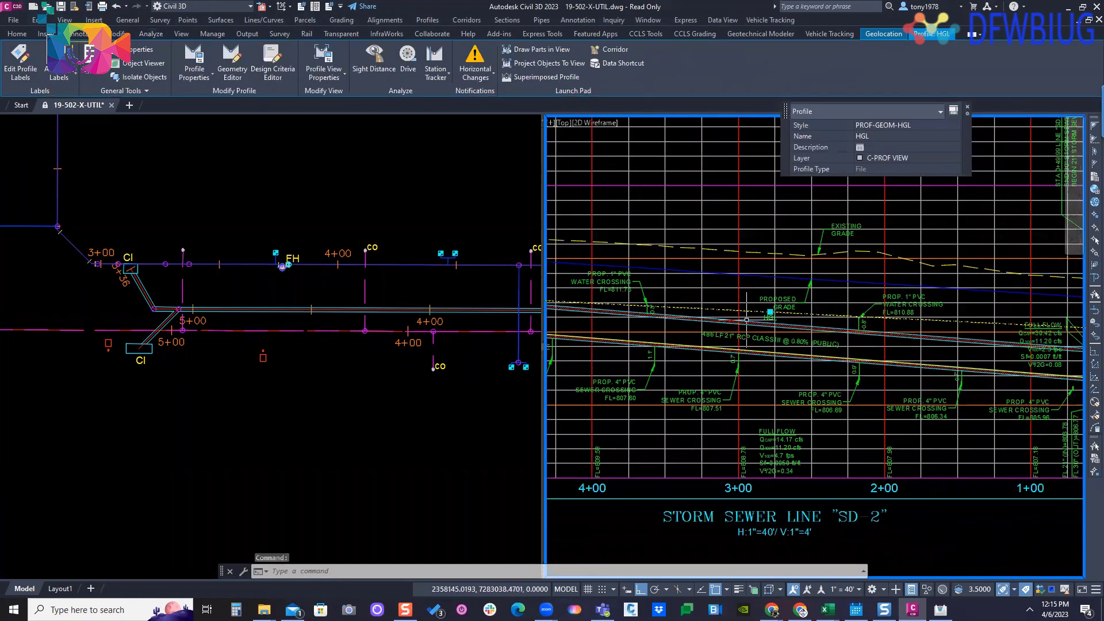
middle_click_drag(906, 323, 700, 308)
middle_click_drag(572, 314, 802, 295)
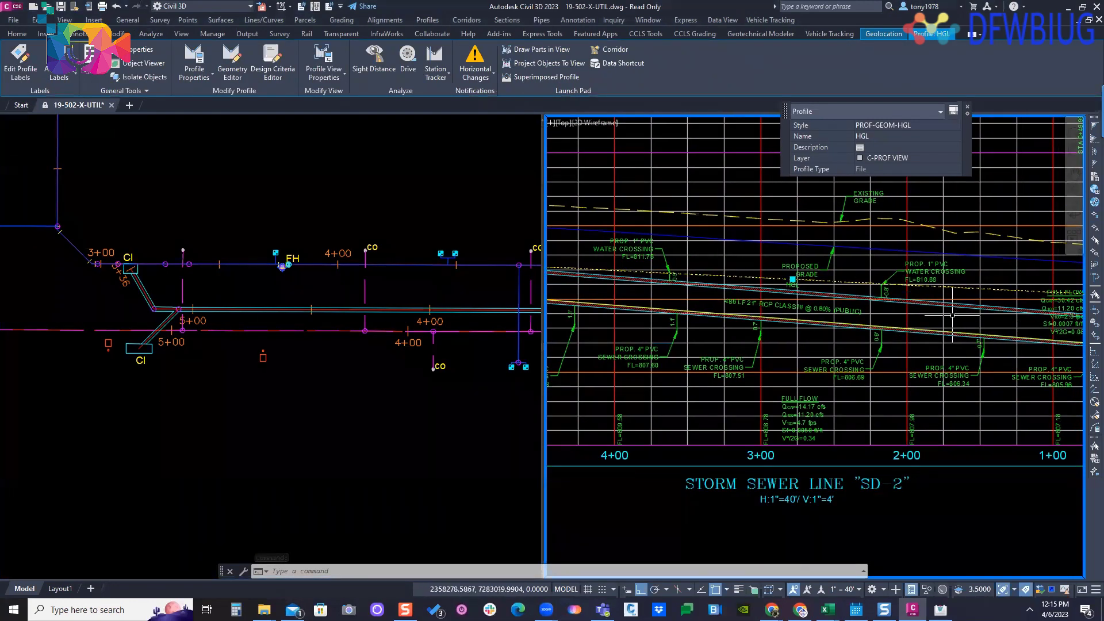
middle_click_drag(773, 293, 853, 283)
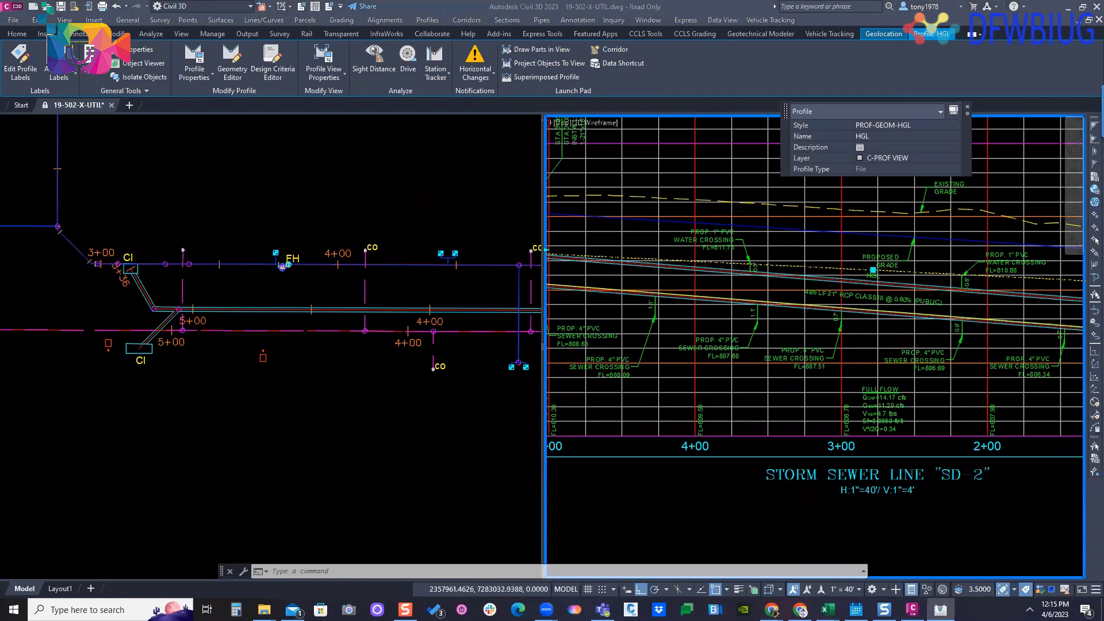
- Switch back to Hydraflow Express and examine the rating table from the 0.30 and 0.50 ft rows down to full depth
left_click_drag(0, 149, 626, 75)
left_click(679, 72)
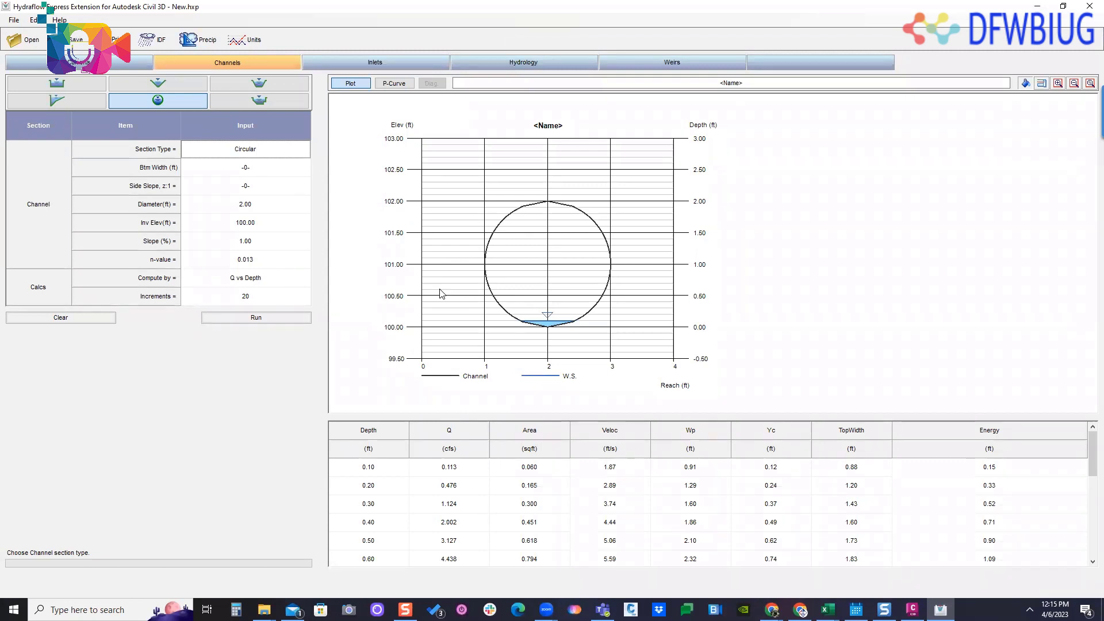
left_click(279, 282)
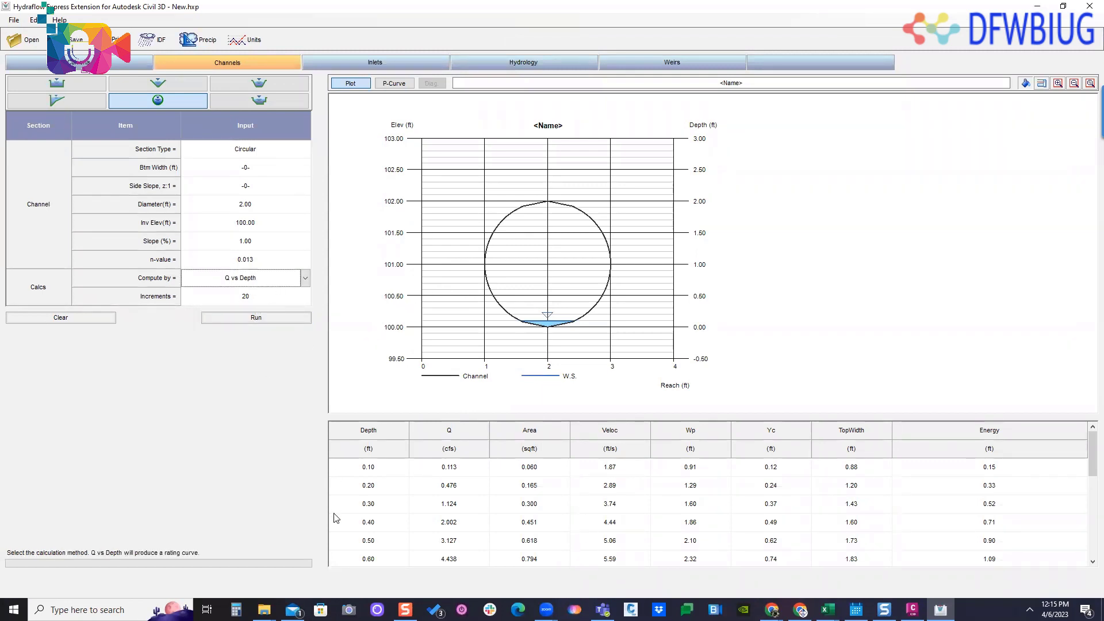
left_click(355, 507)
left_click(368, 542)
scroll(337, 483, "down", 8)
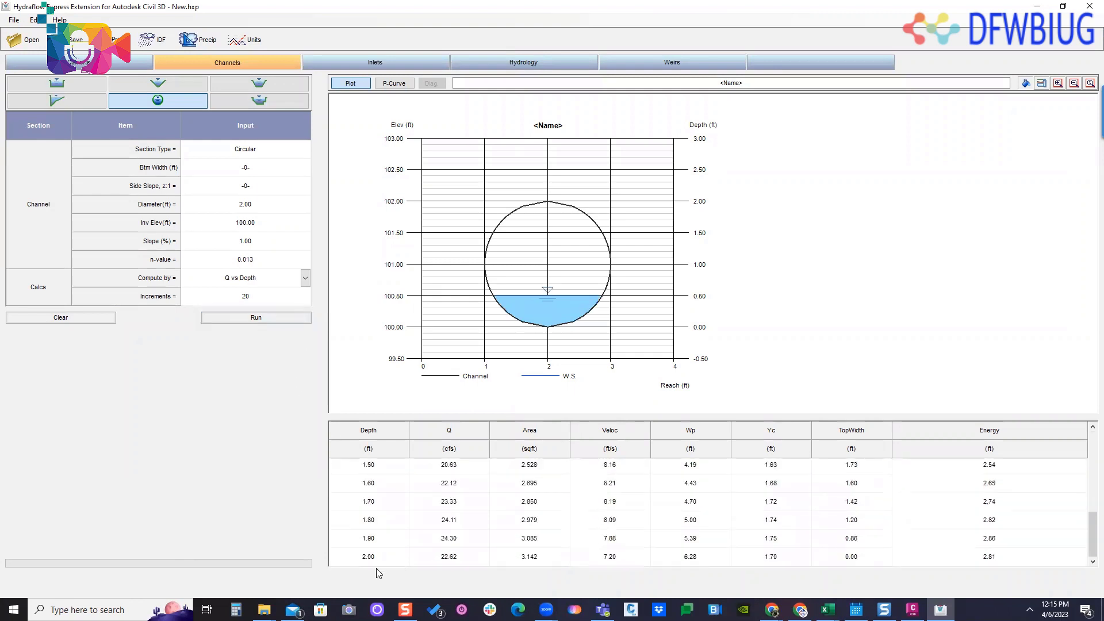
- Compare the flow and plotted water level at full pipe depth with those of the 1.90 ft depth row
left_click(370, 558)
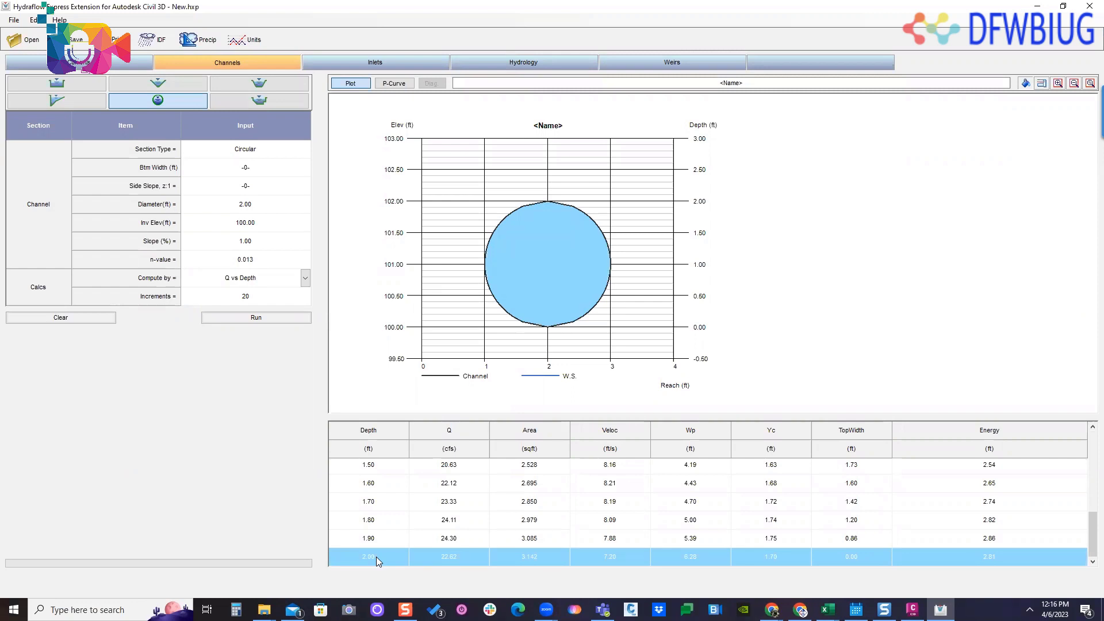
left_click(376, 538)
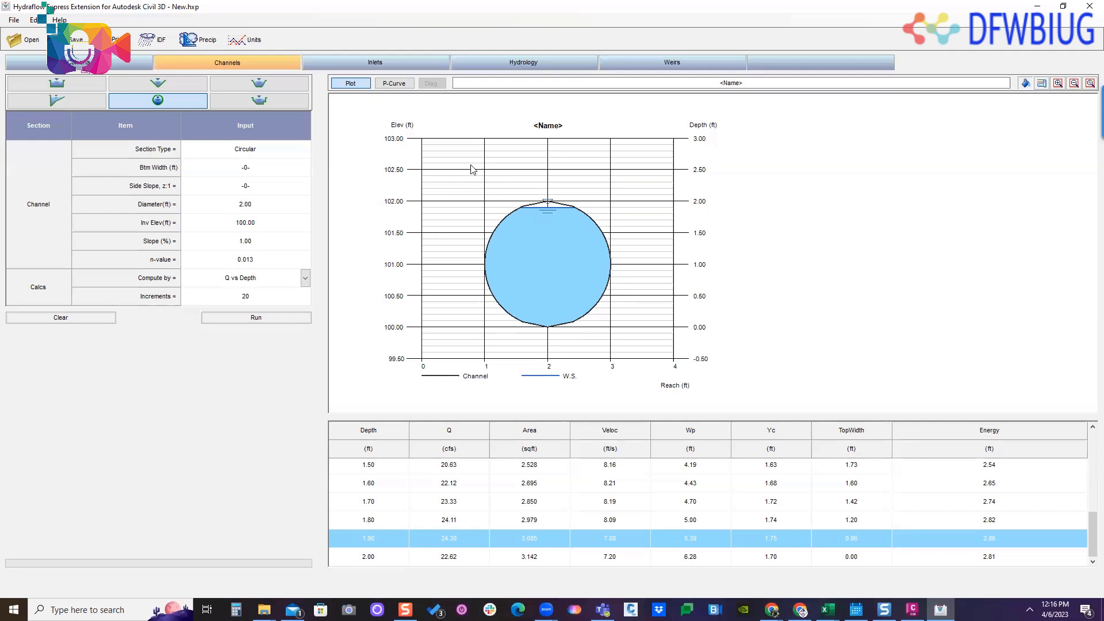
- Switch to Civil 3D, clear the HGL profile selection, and examine the SD-2 storm sewer profile toward its upstream end near station 5+00
left_click(1039, 13)
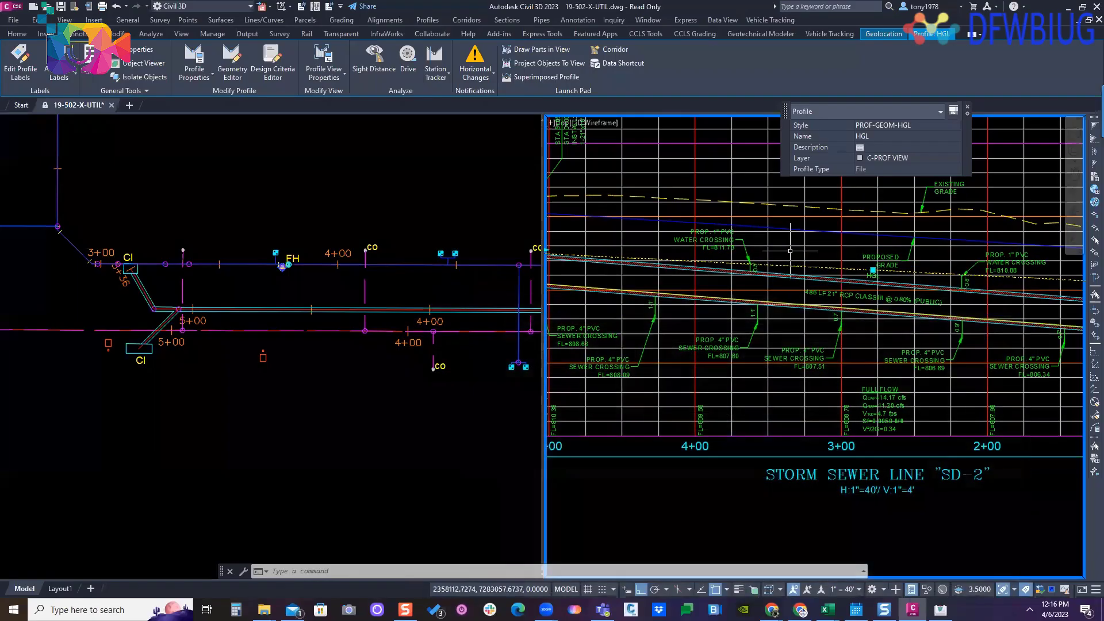
scroll(864, 324, "up", 3)
key("Escape")
key("Escape")
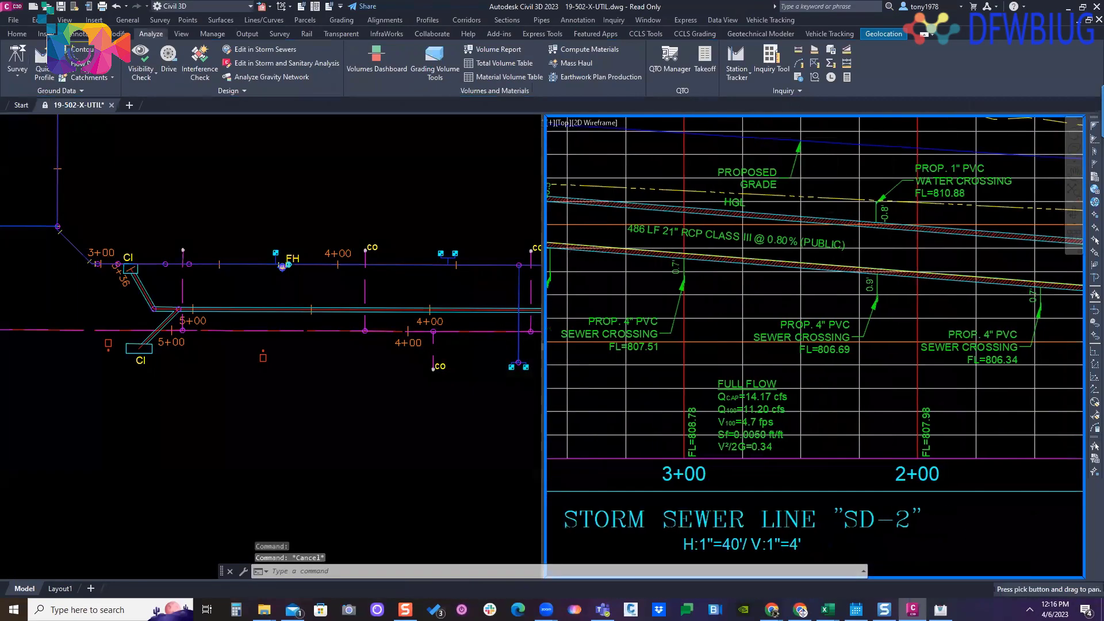
scroll(719, 236, "down", 5)
scroll(719, 235, "down", 3)
scroll(682, 361, "up", 1)
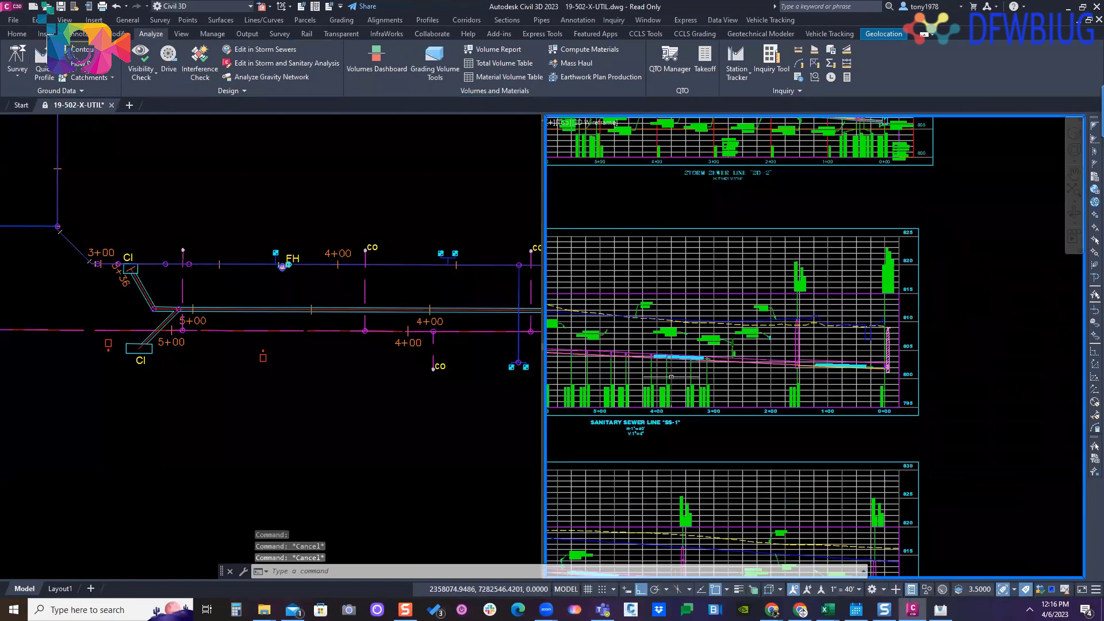
middle_click_drag(682, 360, 746, 341)
scroll(746, 340, "down", 1)
middle_click_drag(748, 253, 742, 407)
scroll(742, 347, "up", 1)
scroll(742, 347, "up", 3)
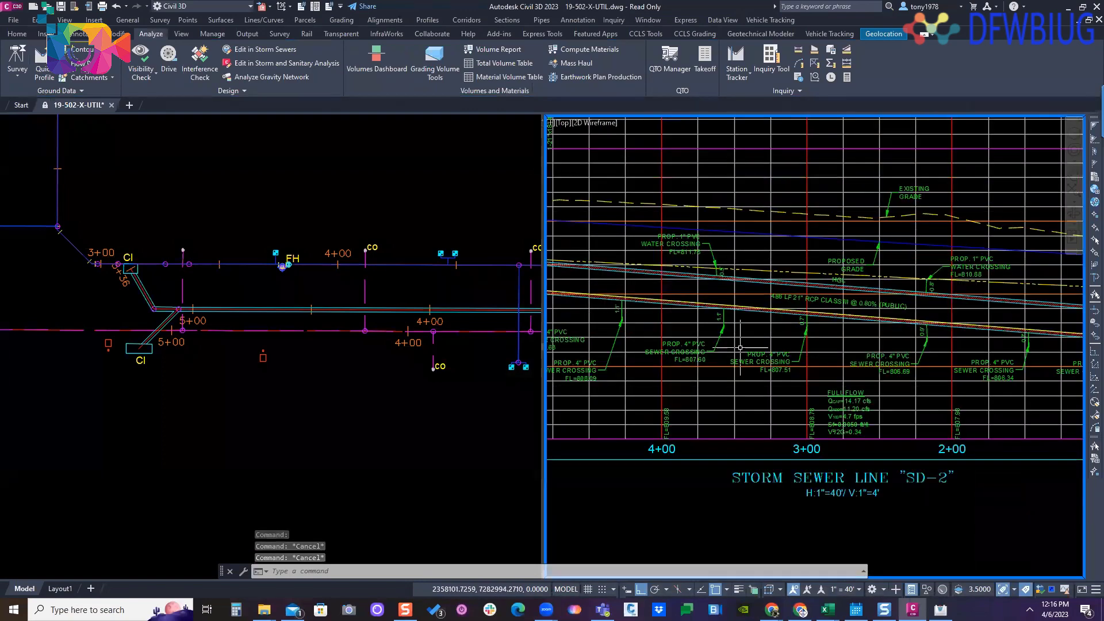
middle_click_drag(747, 338, 837, 312)
middle_click_drag(630, 319, 780, 288)
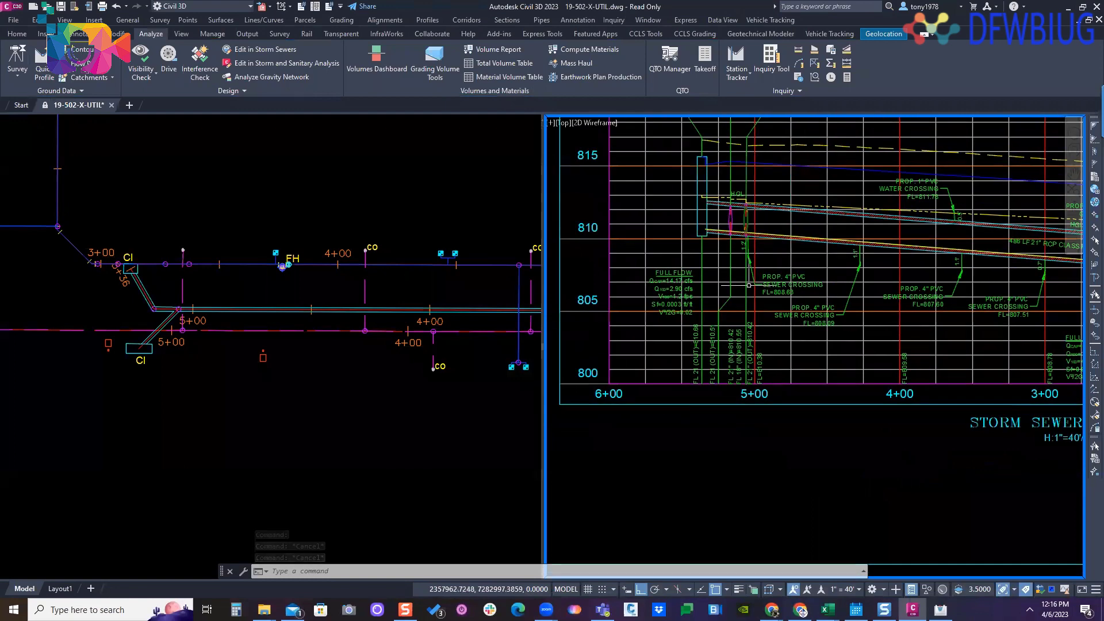
- Examine the FULL FLOW label upstream of station 5+00 on SD-2, comparing the pipe capacity with the 100-year flow and velocity
scroll(667, 275, "up", 3)
left_click(667, 265)
left_click(639, 281)
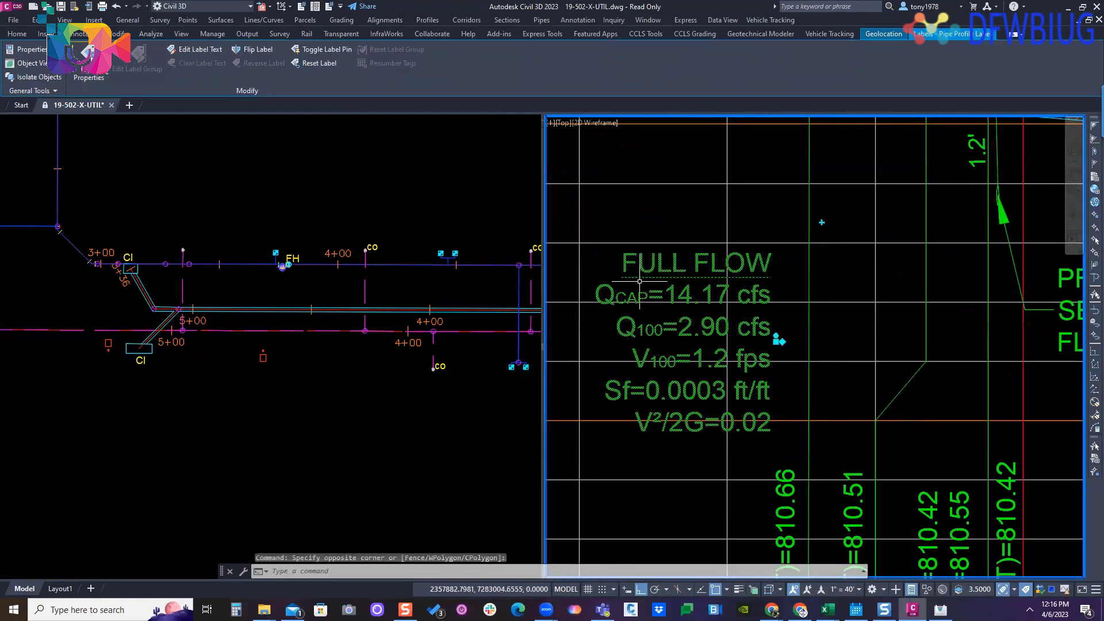
key("Escape")
scroll(707, 274, "down", 2)
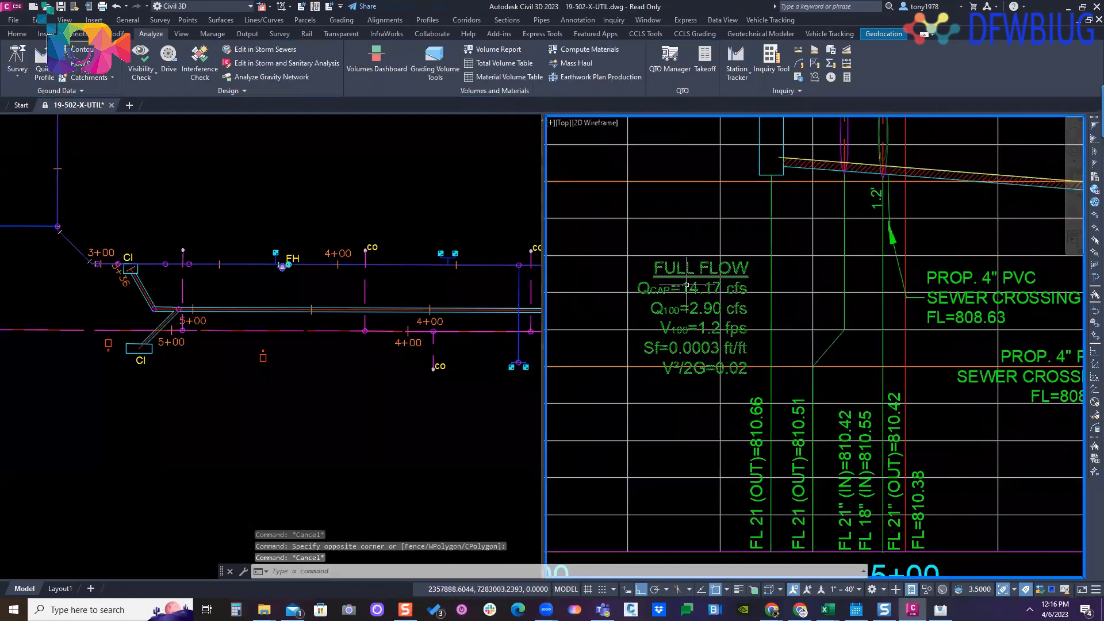
scroll(689, 265, "up", 3)
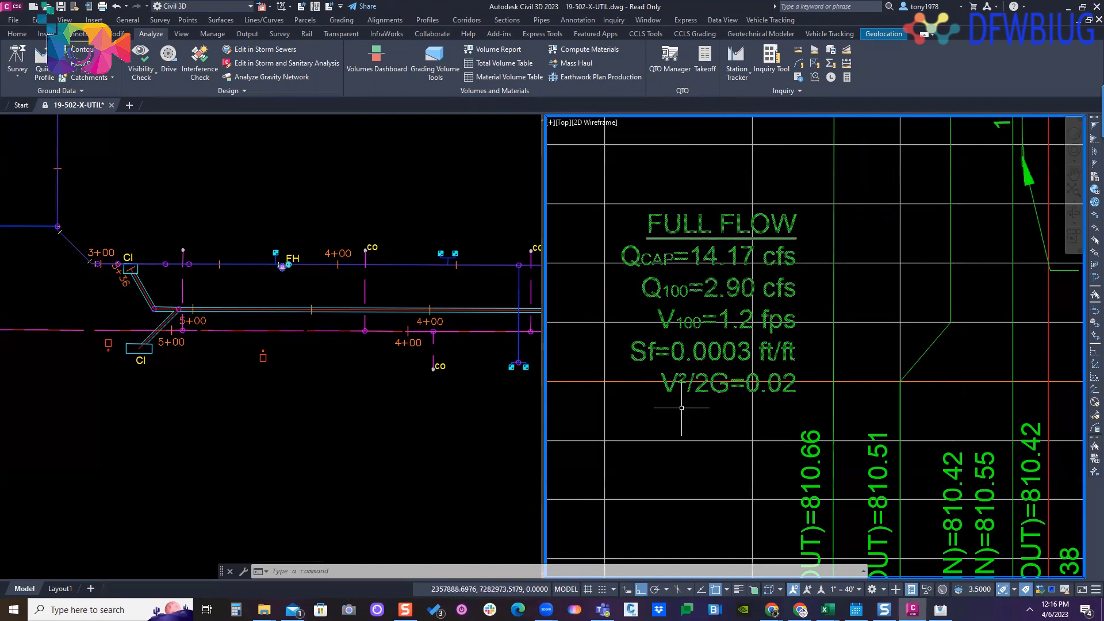
scroll(682, 408, "down", 4)
middle_click_drag(807, 351, 875, 269)
scroll(785, 282, "up", 4)
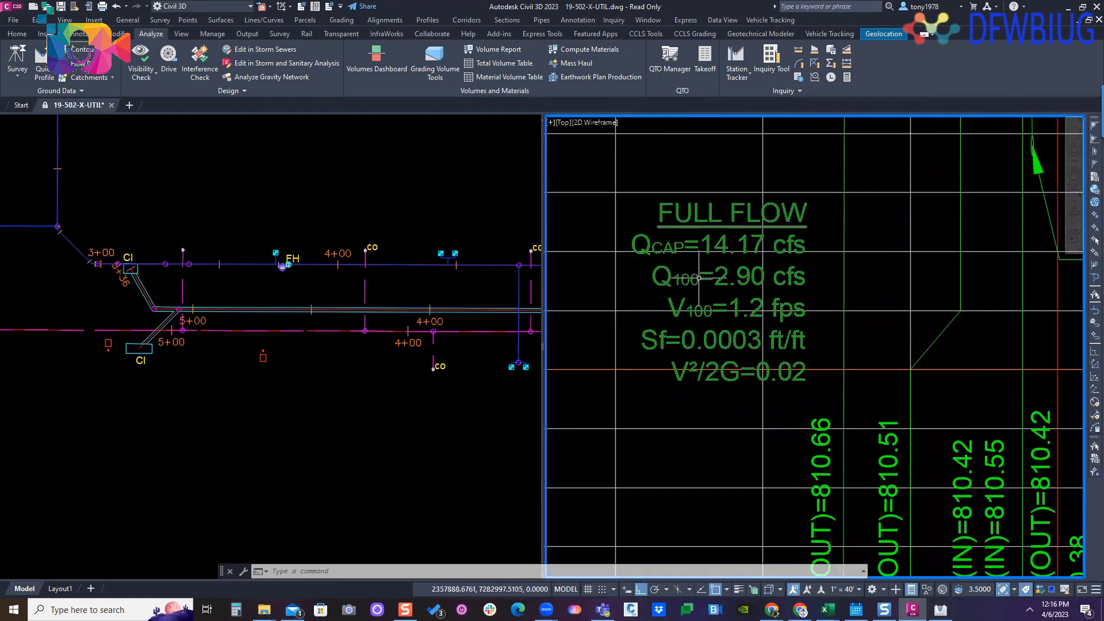
scroll(695, 269, "up", 2)
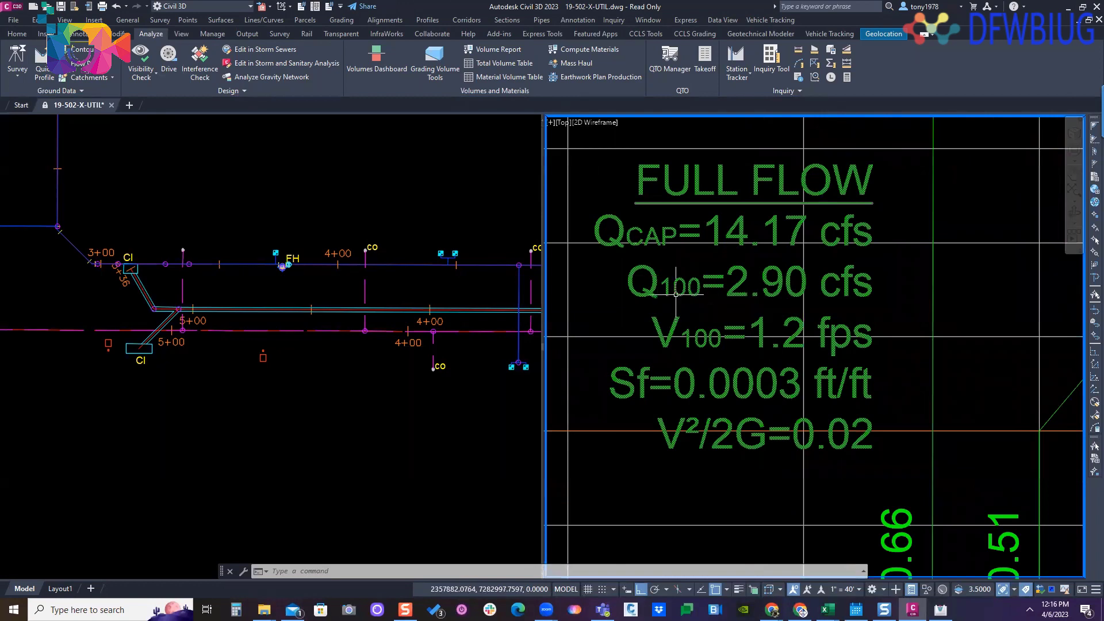
- Follow the HGL and the 21" RCP along the SD-2 profile downstream to station 0+00
scroll(706, 316, "down", 8)
middle_click_drag(858, 312, 747, 300)
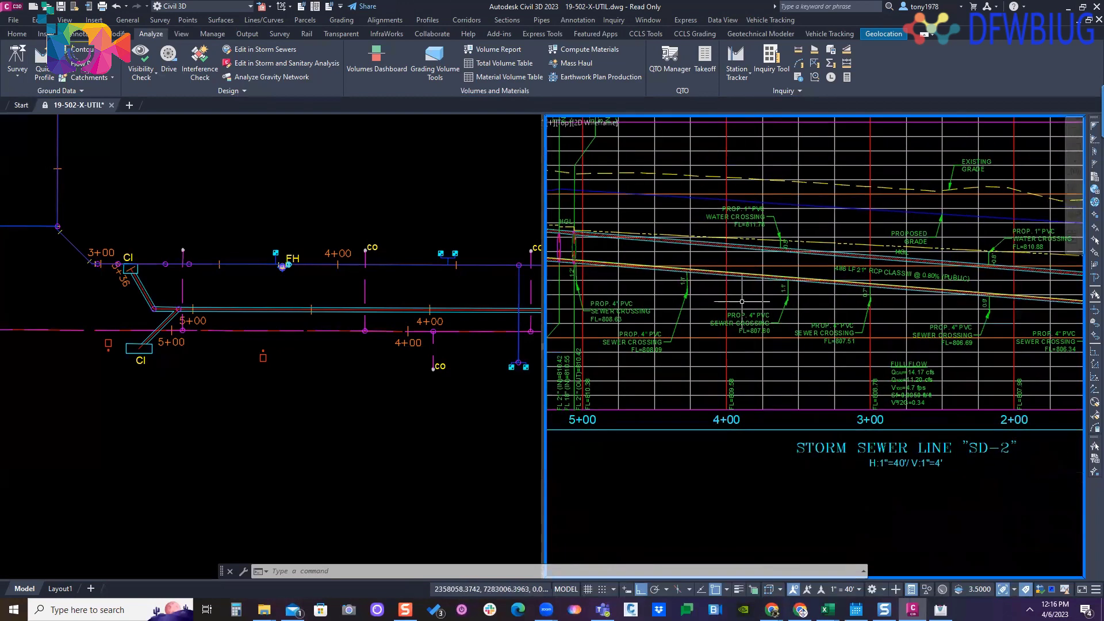
middle_click_drag(809, 328, 694, 326)
scroll(695, 326, "down", 2)
mouse_move(1028, 316)
middle_mouse_down()
mouse_move(1038, 298)
mouse_move(1021, 296)
middle_mouse_up()
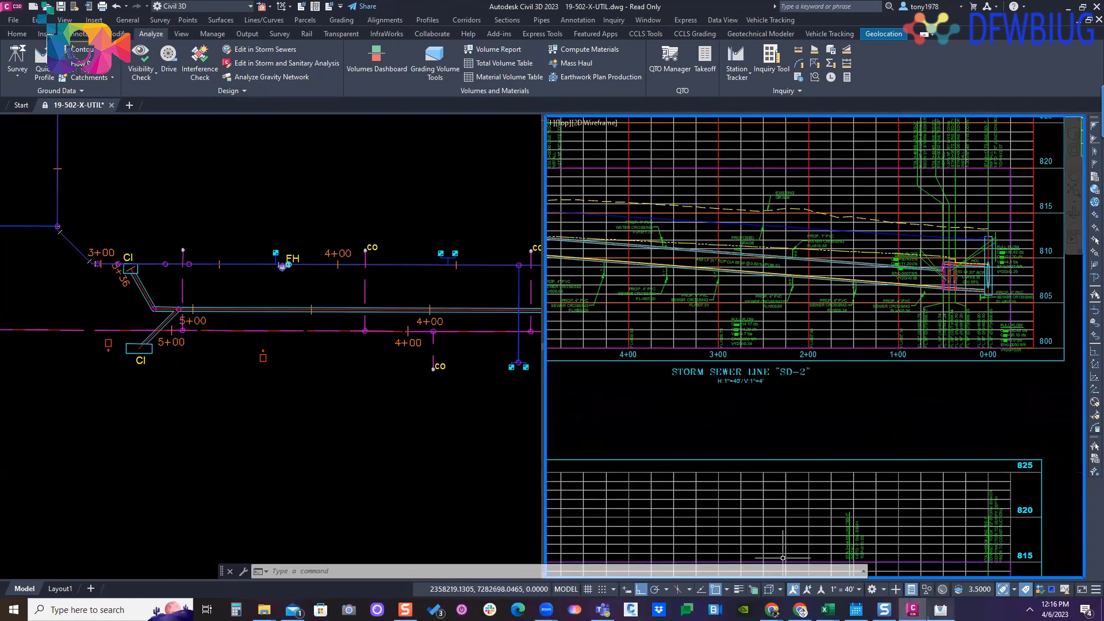
- Switch back to Hydraflow Express and start a triangular channel section with side slopes of 4.0; 4.0
left_click(940, 609)
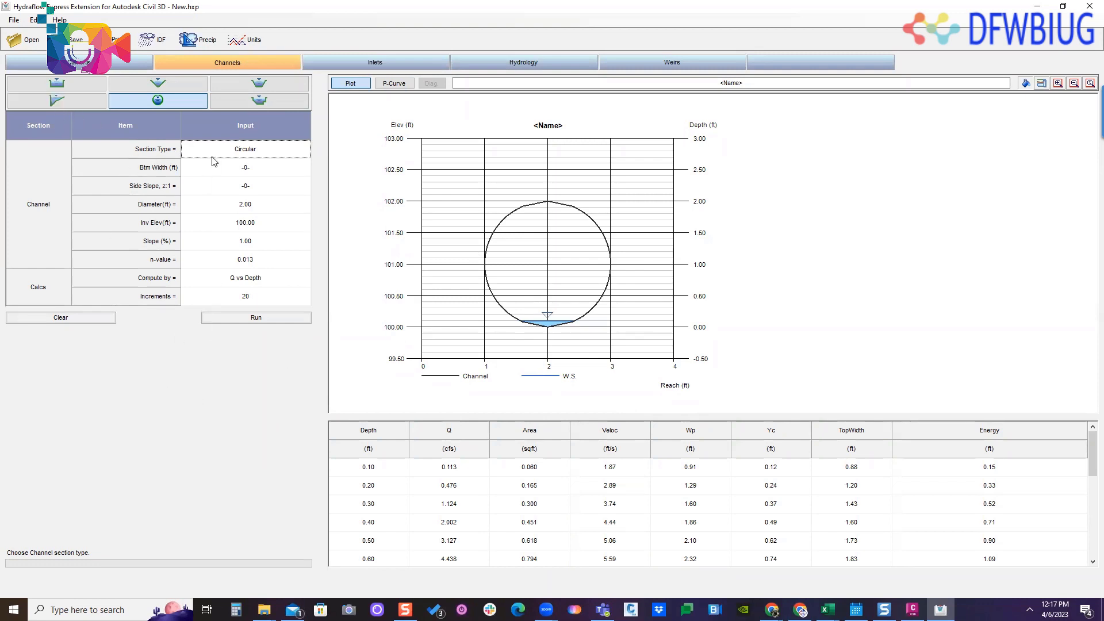
left_click(158, 85)
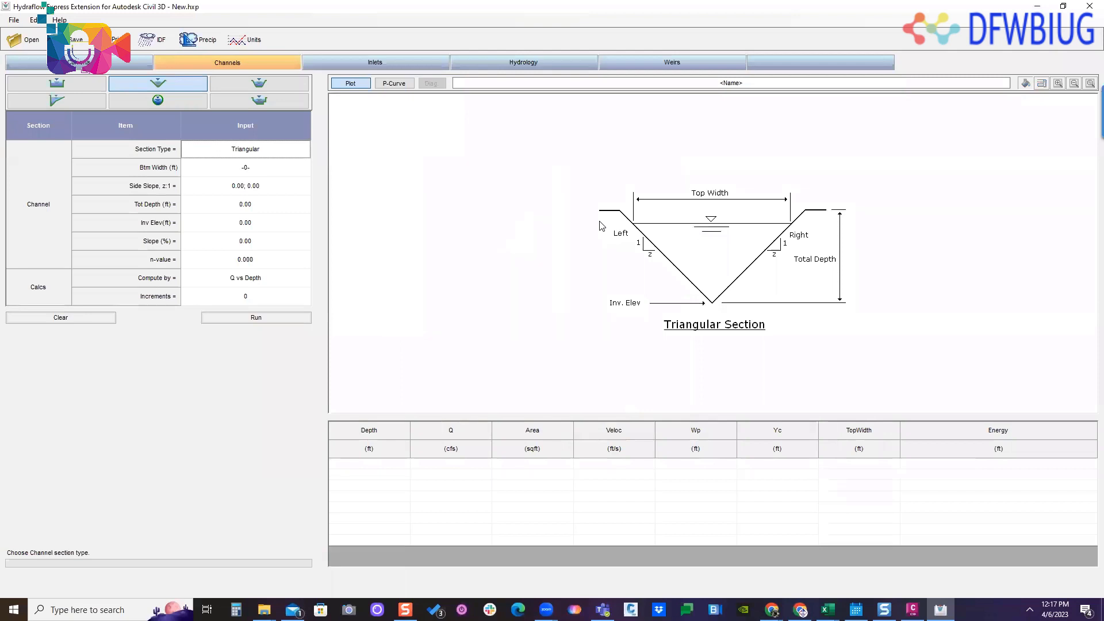
left_click(235, 187)
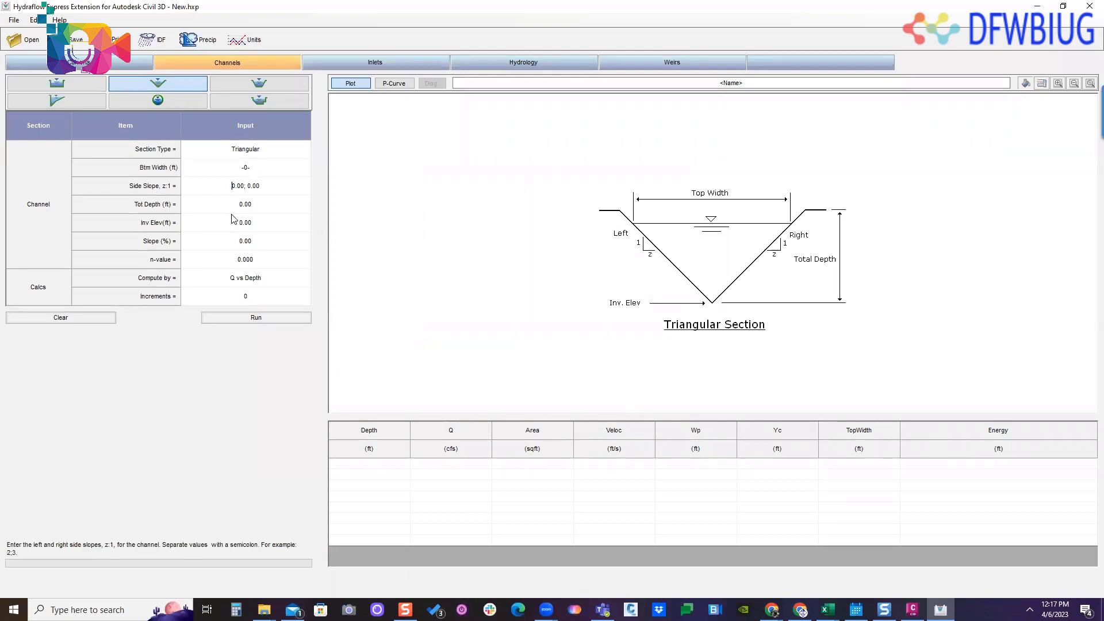
key("Delete")
key("Delete")
key("Delete")
key("Delete")
type("4")
key("Delete")
key("Delete")
left_click(263, 211)
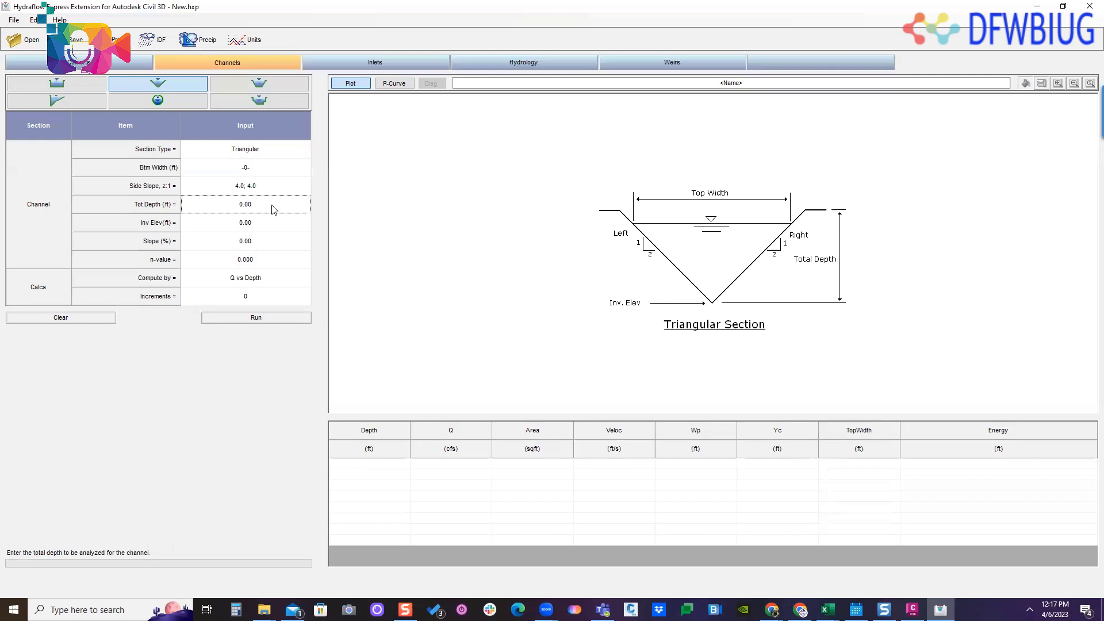
- Set the triangular channel's total depth to 4.00 ft and its invert elevation to 100.00 ft
left_click(254, 211)
type("4")
left_click_drag(261, 206, 190, 221)
type("4")
left_click(258, 222)
left_click(259, 221)
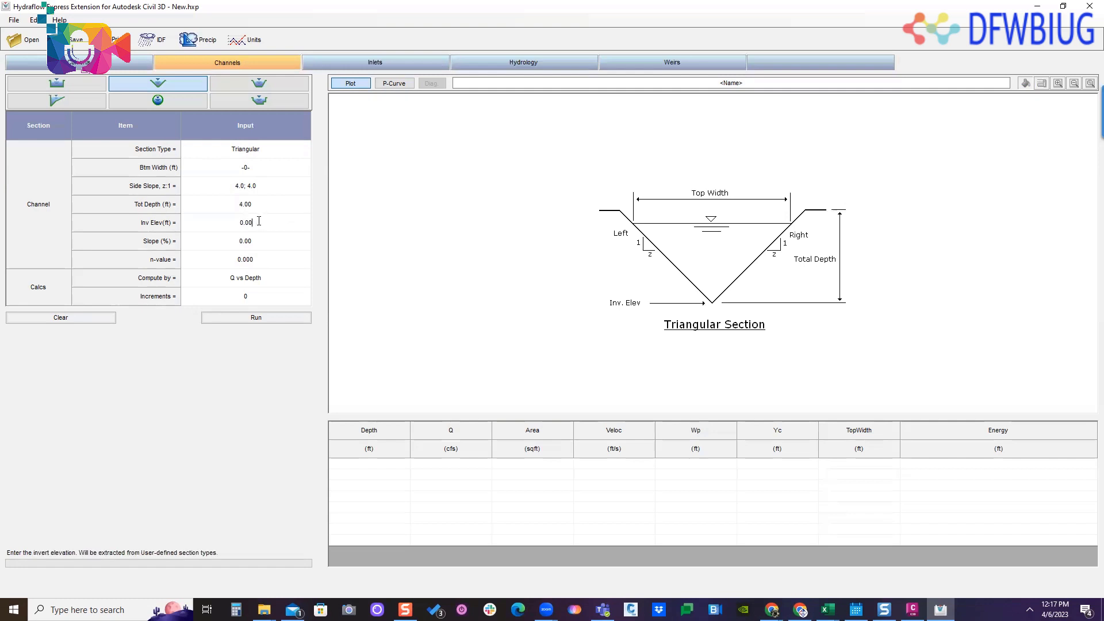
left_click_drag(259, 221, 207, 239)
type("10")
- Set the channel slope to 1.00% and the n-value to 0.030
left_click(261, 249)
type("12")
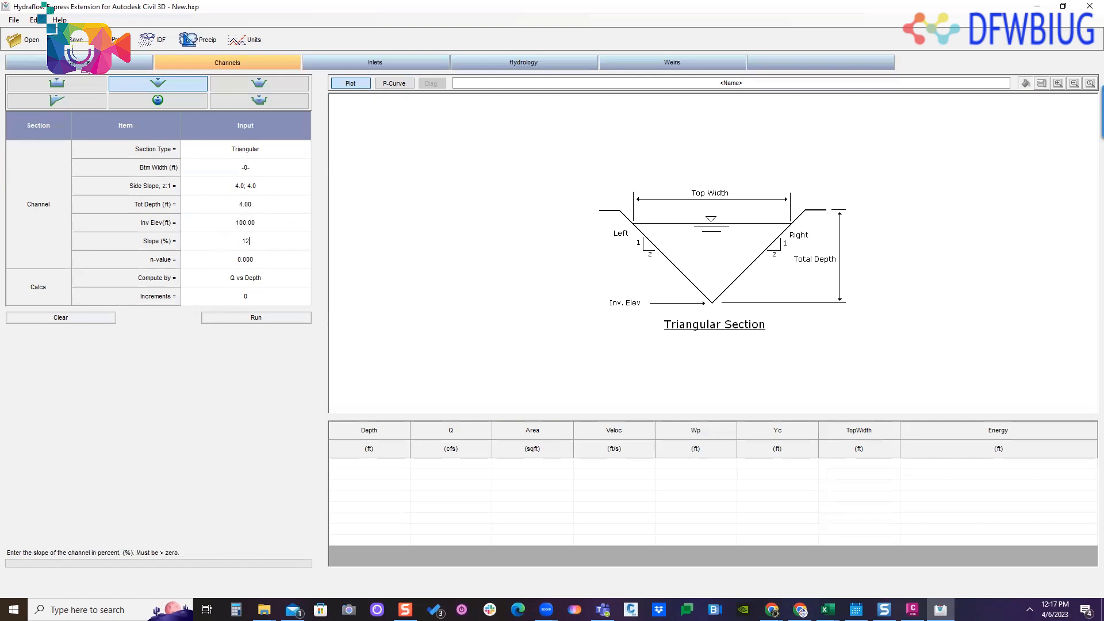
left_click(259, 266)
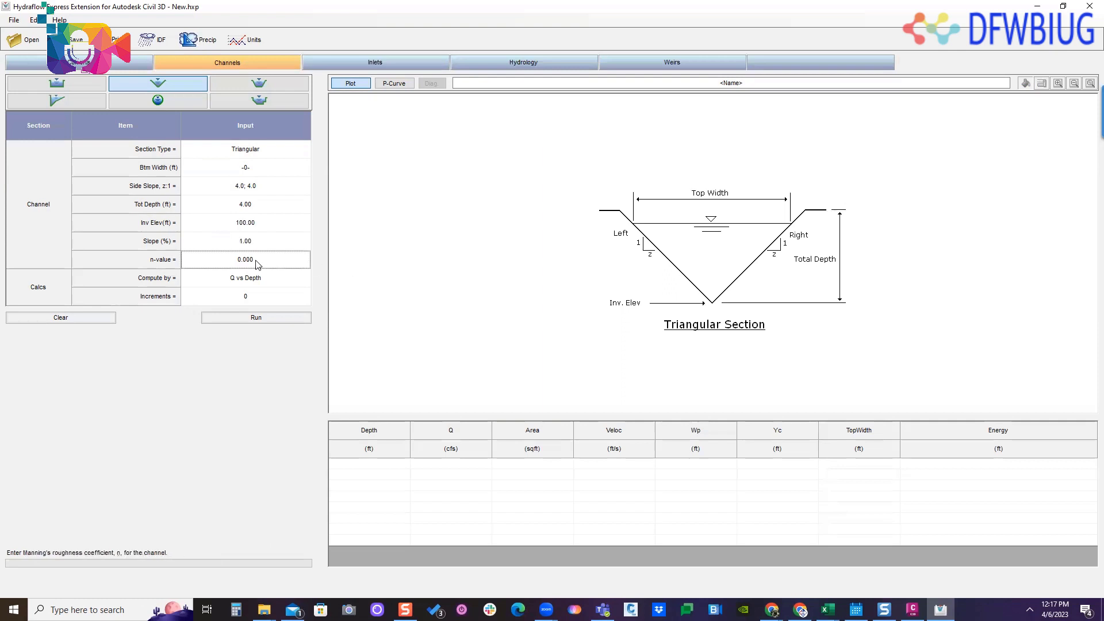
type(".03")
- Set the rating table to 20 increments and run the Q vs Depth calculation for the triangular channel
left_click(290, 280)
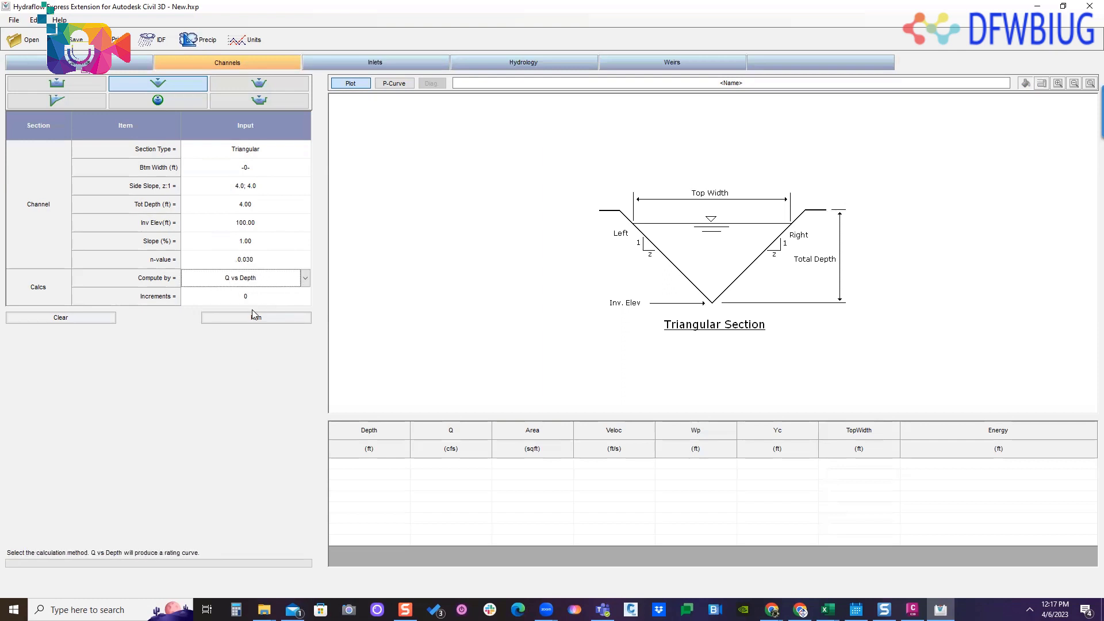
left_click(255, 300)
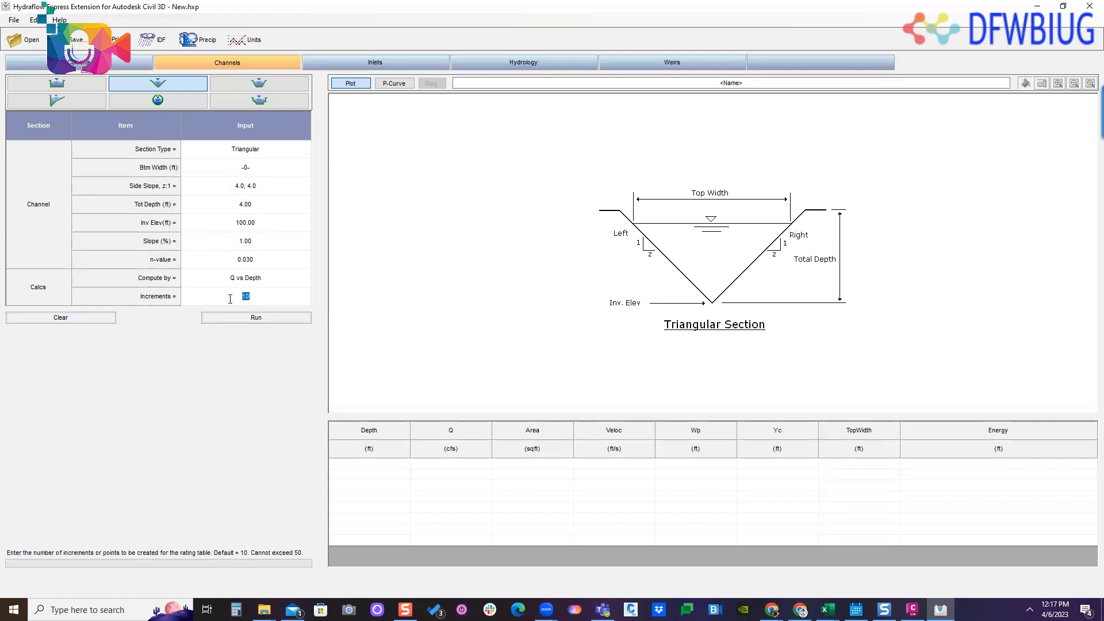
type("20")
left_click(245, 319)
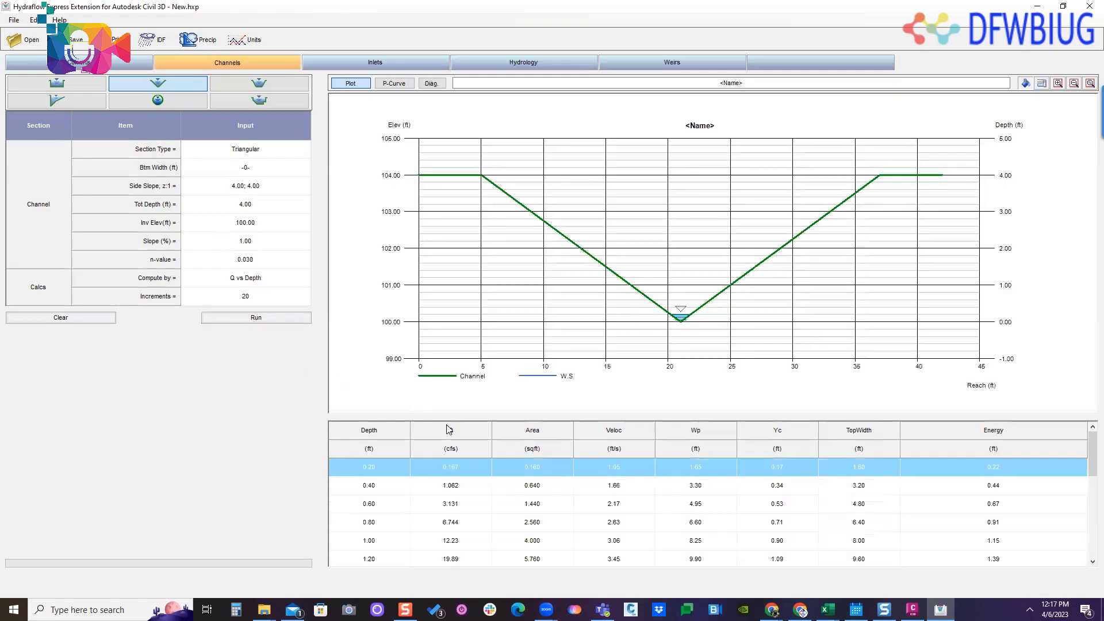
- Compare the flow and plotted water level of the 3.60, 3.80 and 4.00 ft depth rows in the triangular channel's rating table
scroll(451, 494, "down", 2)
left_click(454, 516)
scroll(454, 516, "down", 4)
left_click(456, 520)
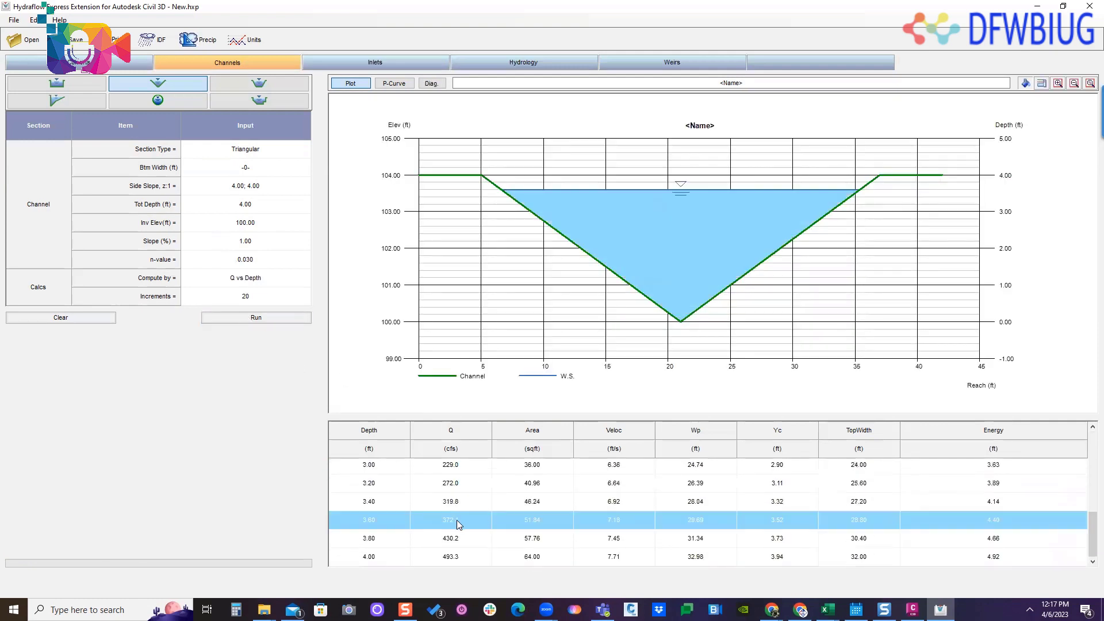
left_click(461, 538)
left_click(458, 557)
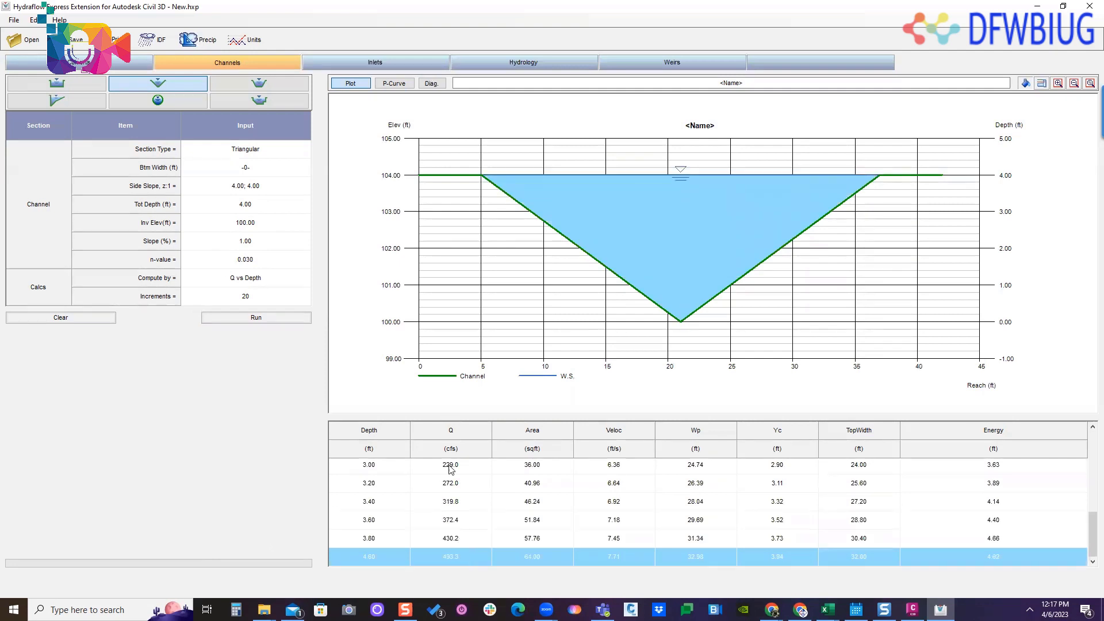
left_click(381, 538)
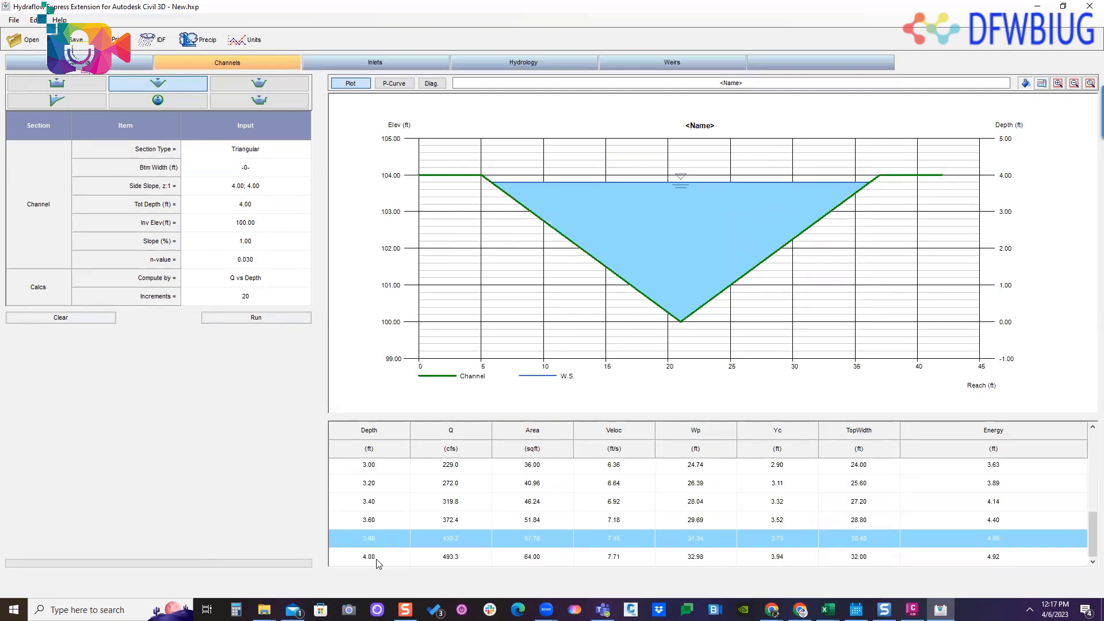
left_click(380, 556)
left_click(392, 537)
left_click(433, 556)
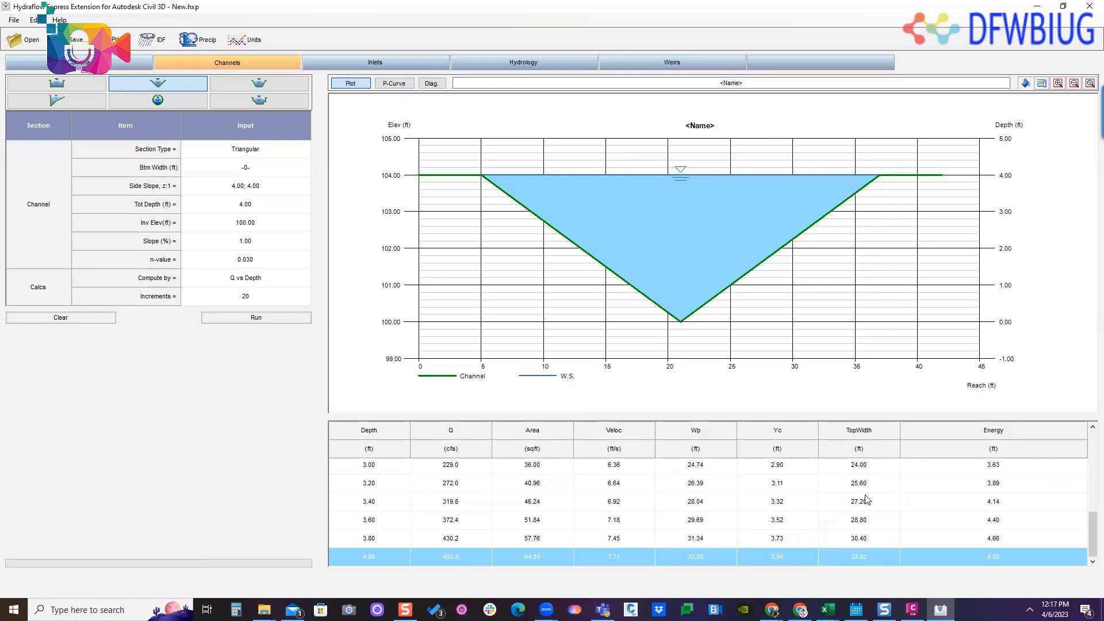
- Compare the top width of the 3.80 and 4.00 ft depth rows against the plotted channel section
left_click(871, 541)
left_click(868, 557)
left_click(868, 543)
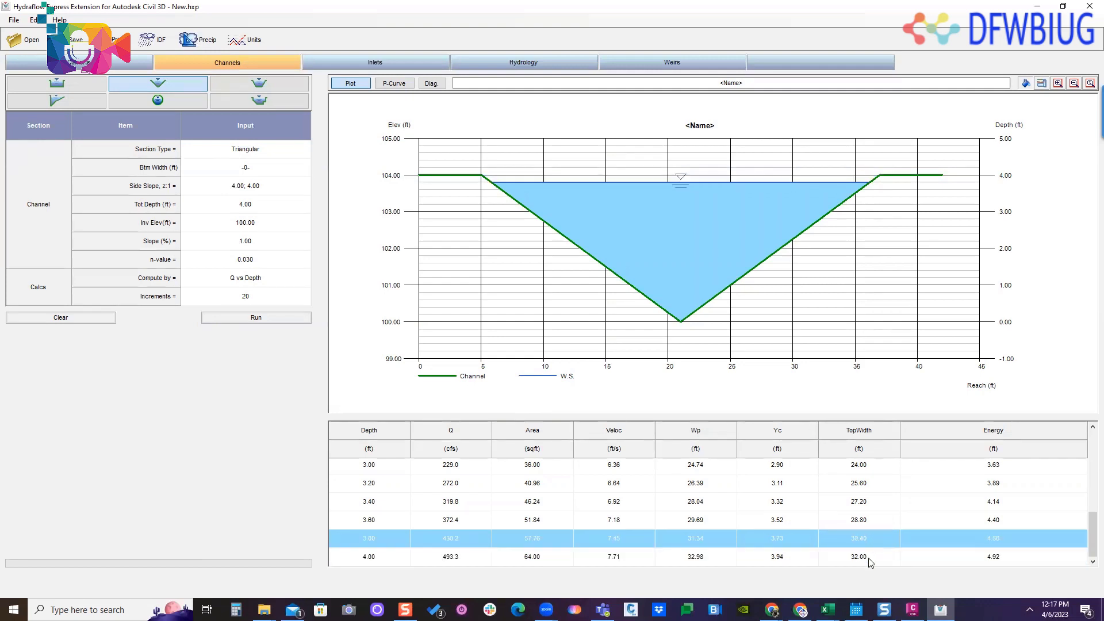
left_click(865, 553)
left_click(866, 542)
left_click(864, 557)
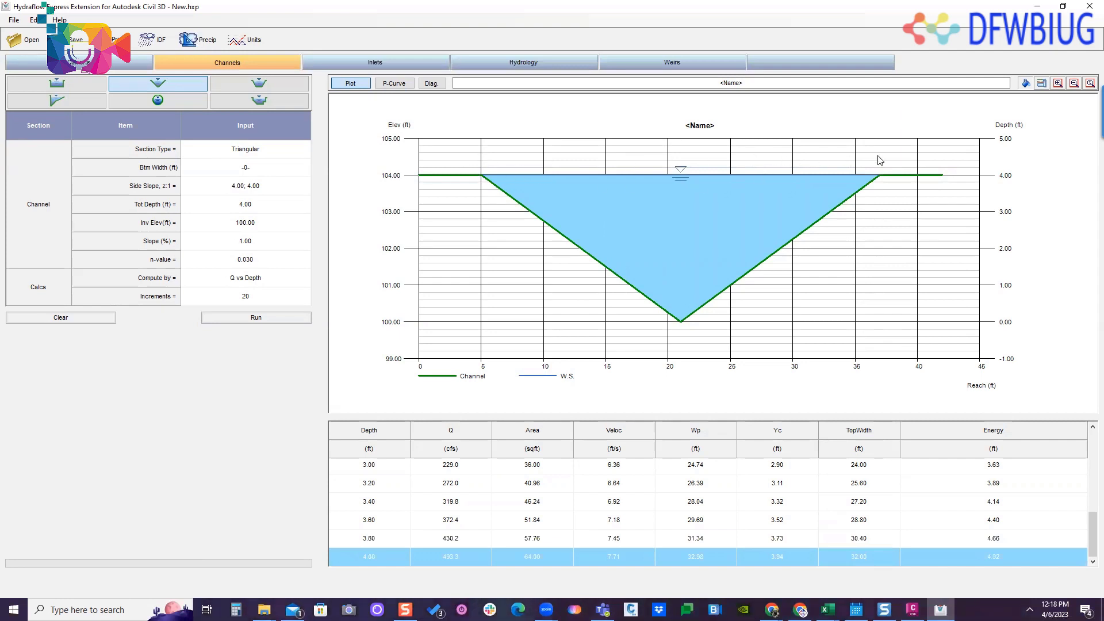
- Compute the triangular channel by Known Q with a flow of 15.25 cfs and check the result row
left_click(296, 280)
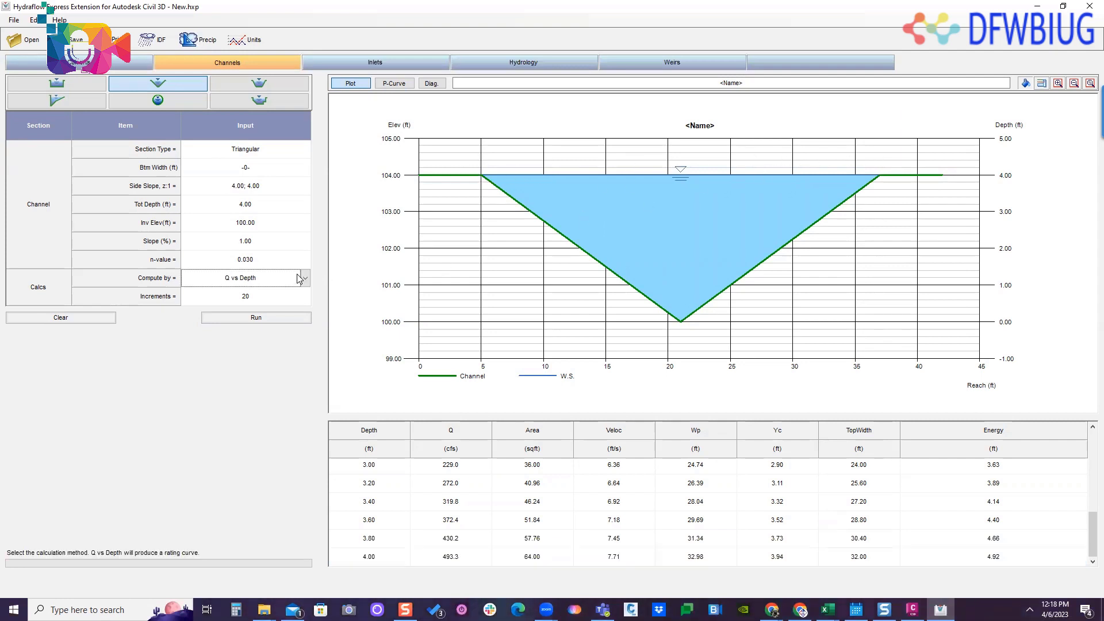
left_click(305, 277)
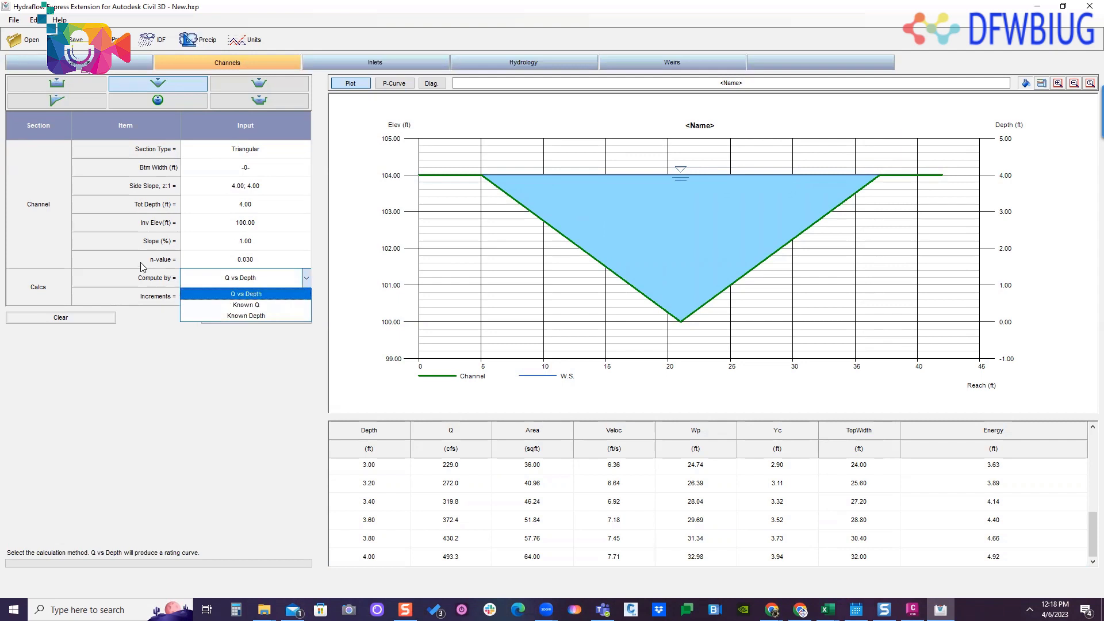
left_click(246, 305)
left_click(250, 296)
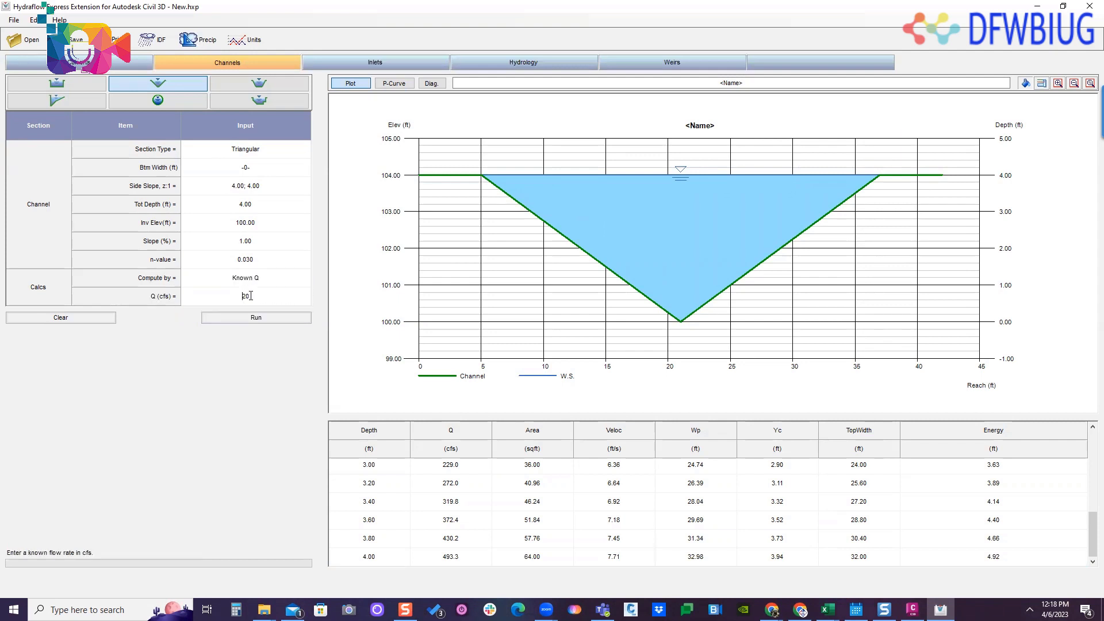
type("15.25")
left_click(236, 320)
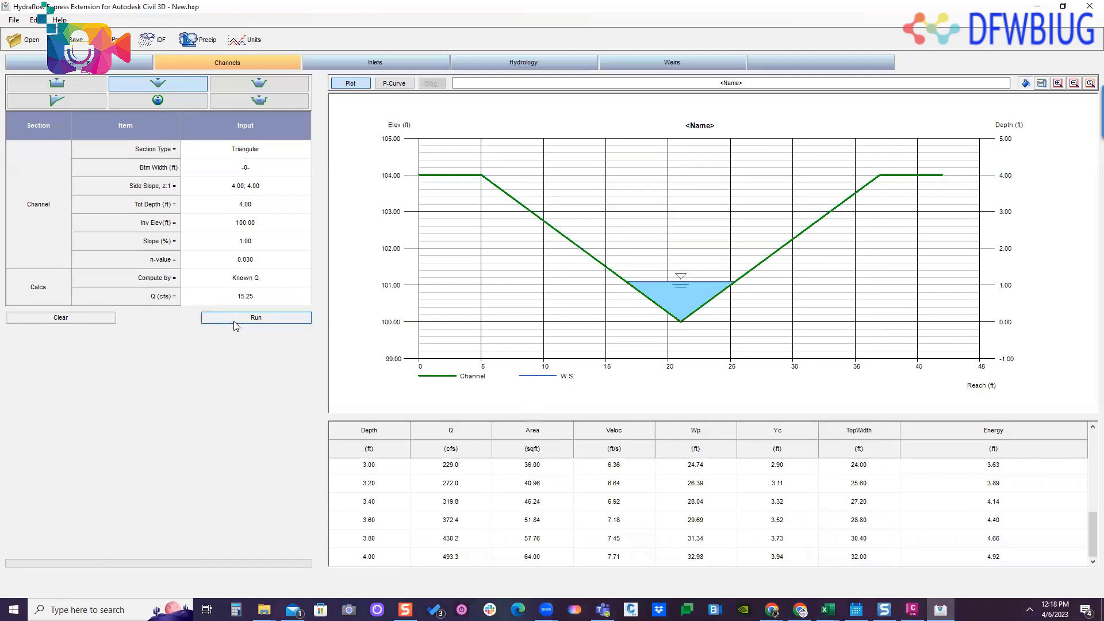
left_click(407, 489)
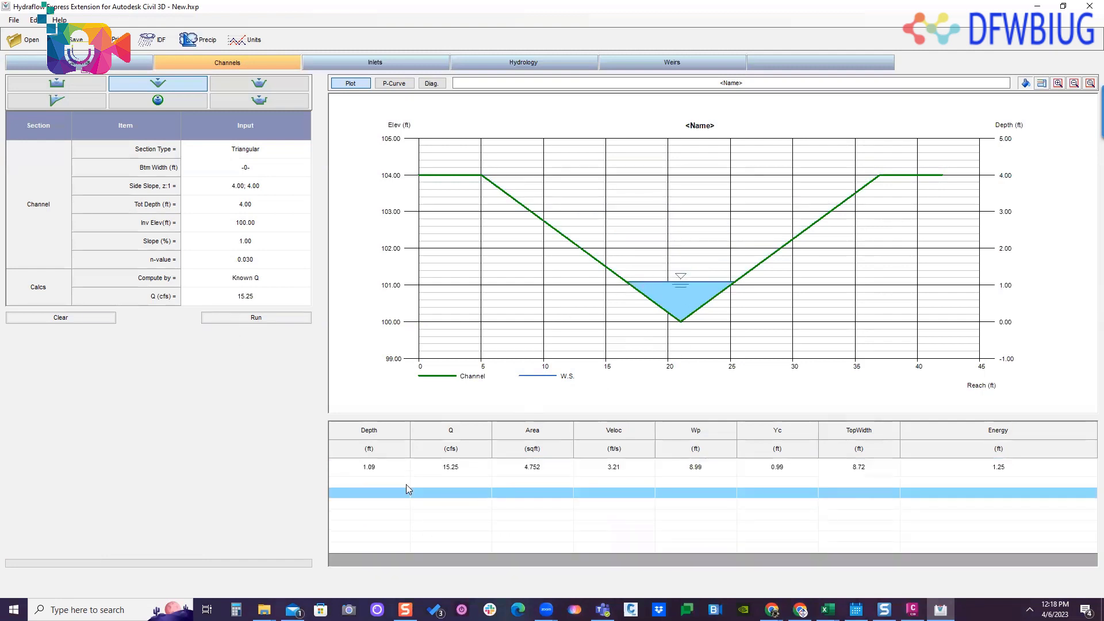
- Examine the depth and top width in the triangular channel's 15.25 cfs result row
left_click(381, 470)
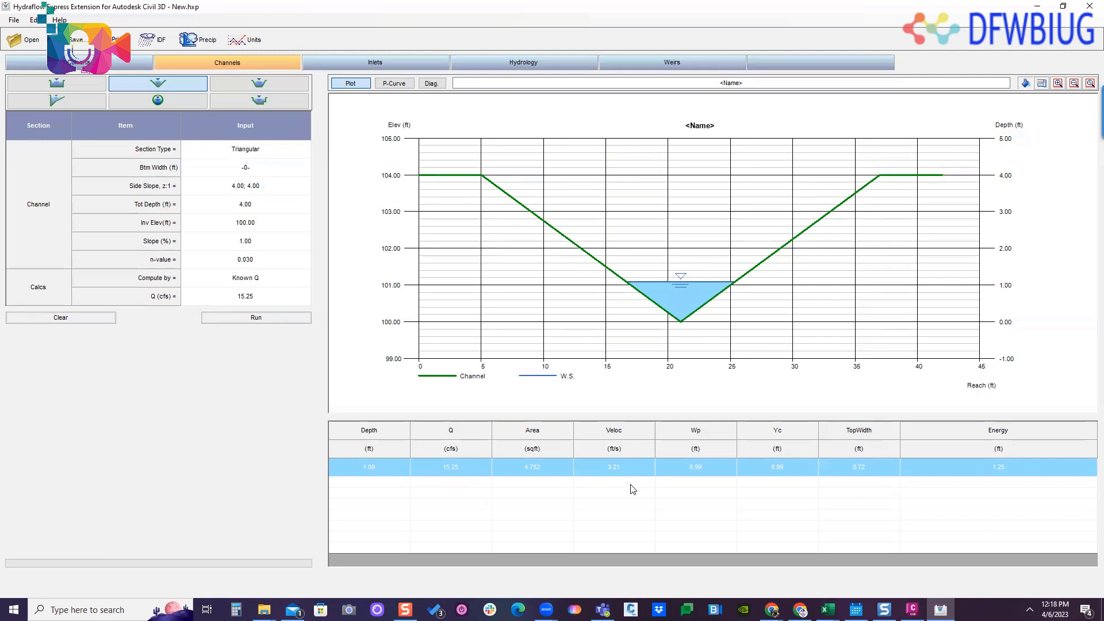
left_click(866, 482)
left_click(864, 468)
left_click(864, 484)
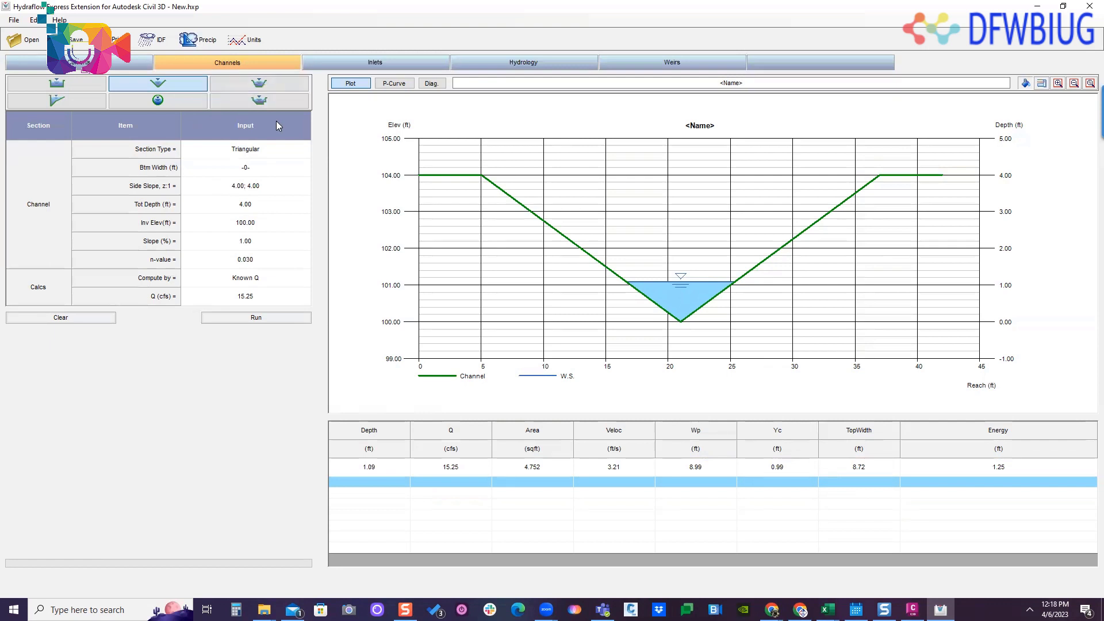
- View the trapezoidal and user-defined channel sections, and switch the section type to Gutter
left_click(259, 83)
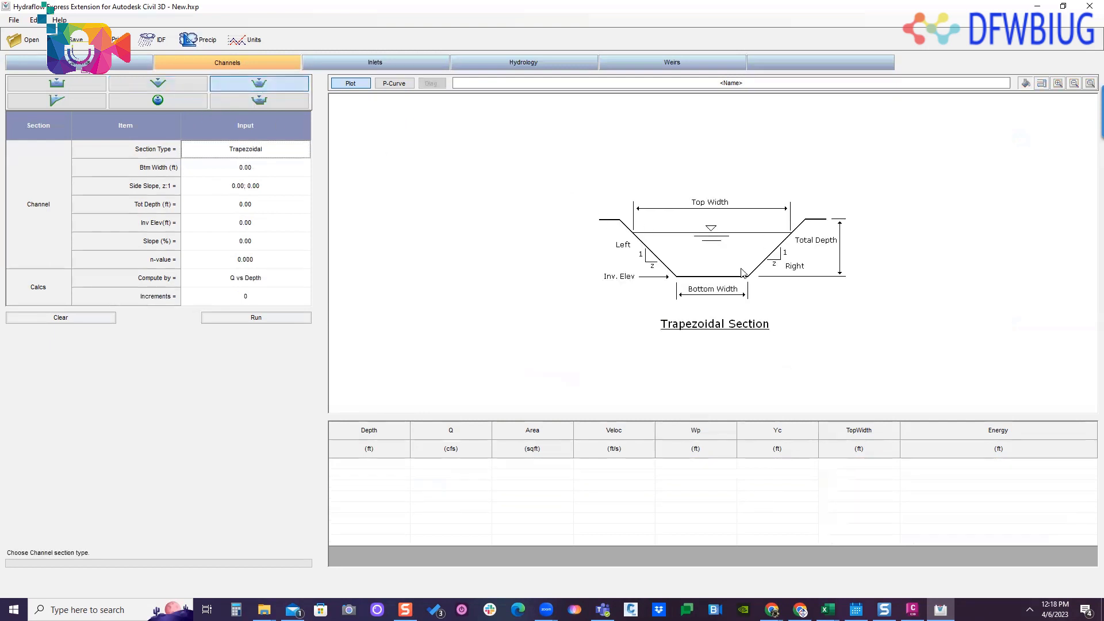
left_click(260, 103)
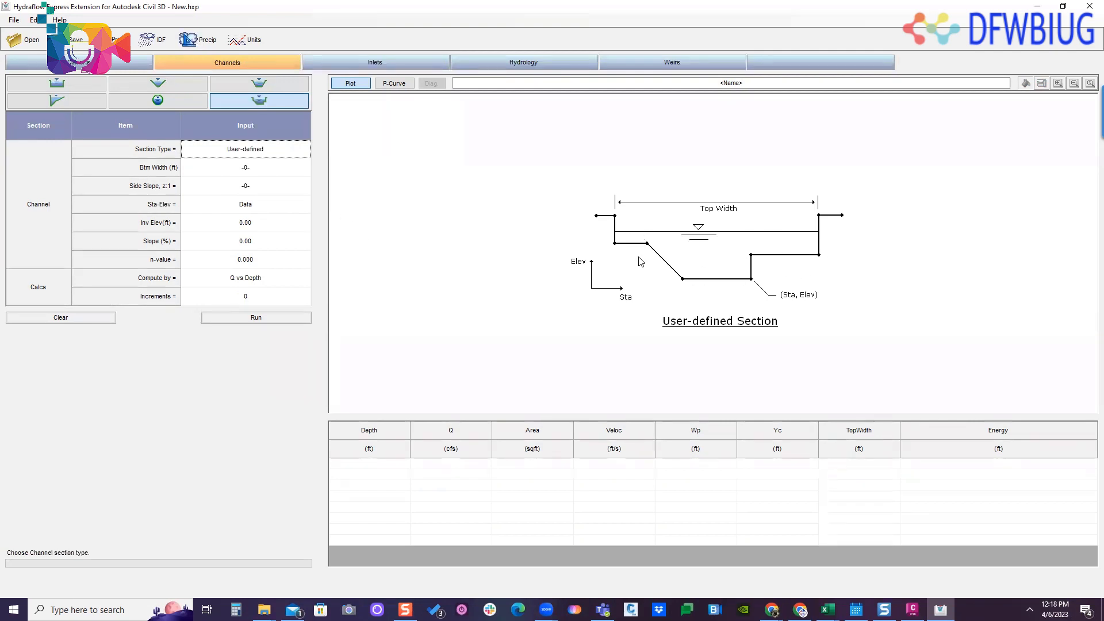
left_click(69, 102)
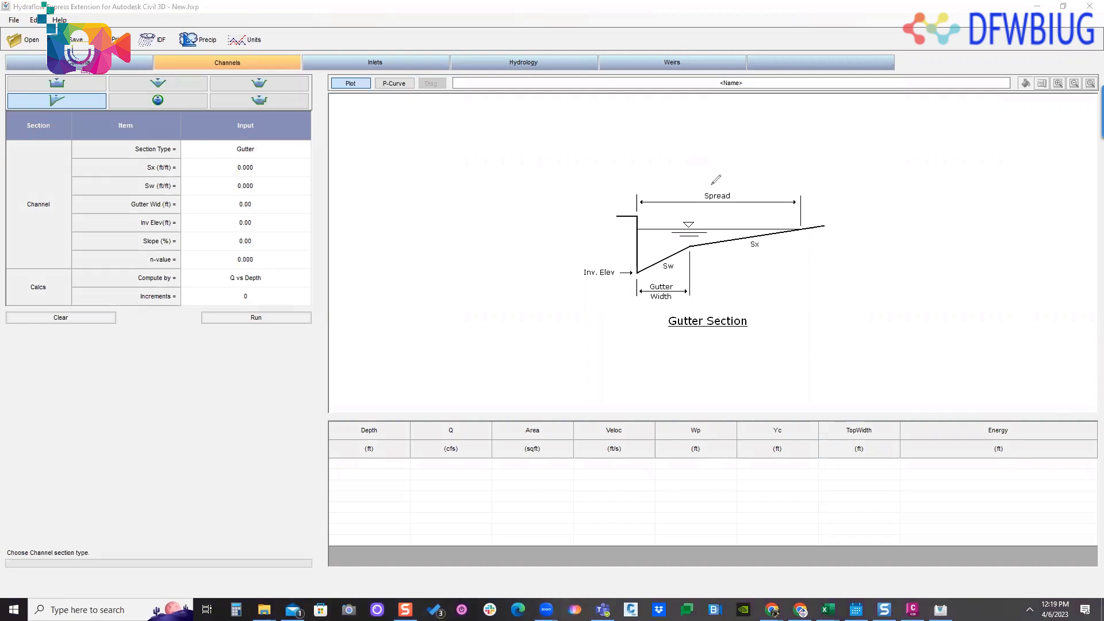
- Annotate the gutter diagram by circling Spread, sketching the far road side and curb, marking the water surface, and writing 1/2 above it
mouse_move(729, 182)
left_mouse_down()
mouse_move(700, 183)
mouse_move(741, 204)
mouse_move(732, 189)
left_mouse_up()
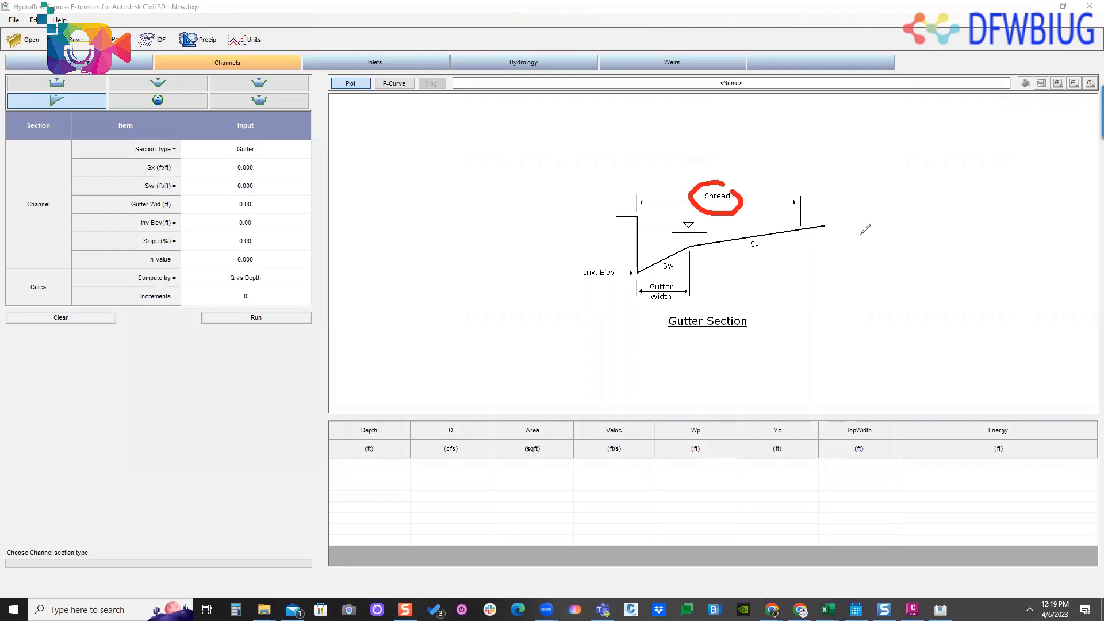
left_click_drag(826, 225, 993, 249)
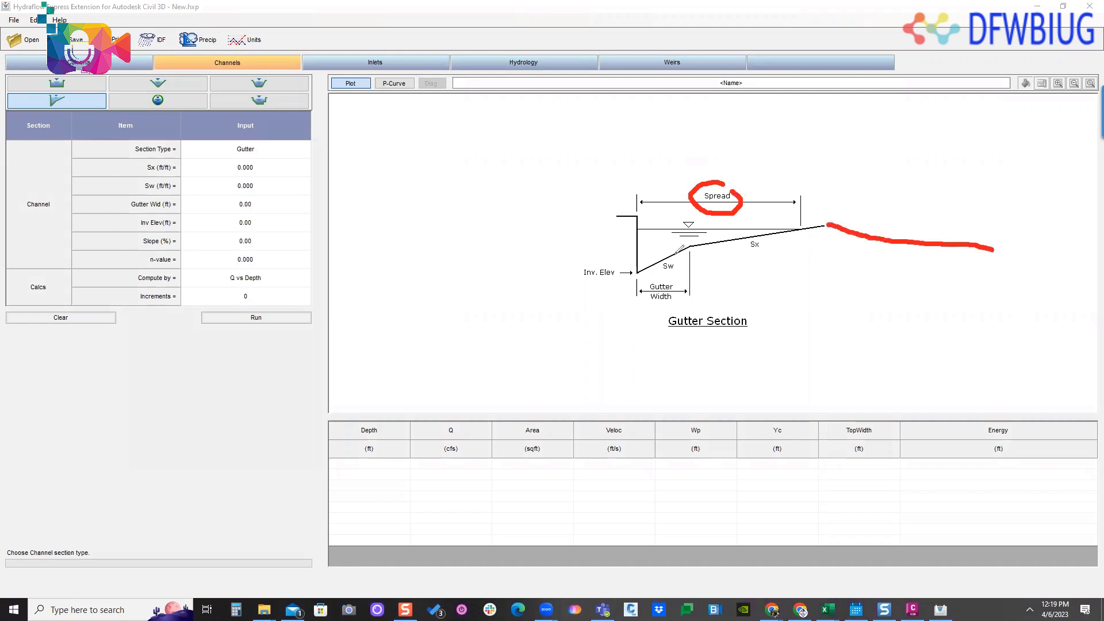
left_click_drag(1008, 179, 1023, 246)
mouse_move(631, 154)
left_mouse_down()
mouse_move(638, 199)
mouse_move(809, 221)
left_mouse_up()
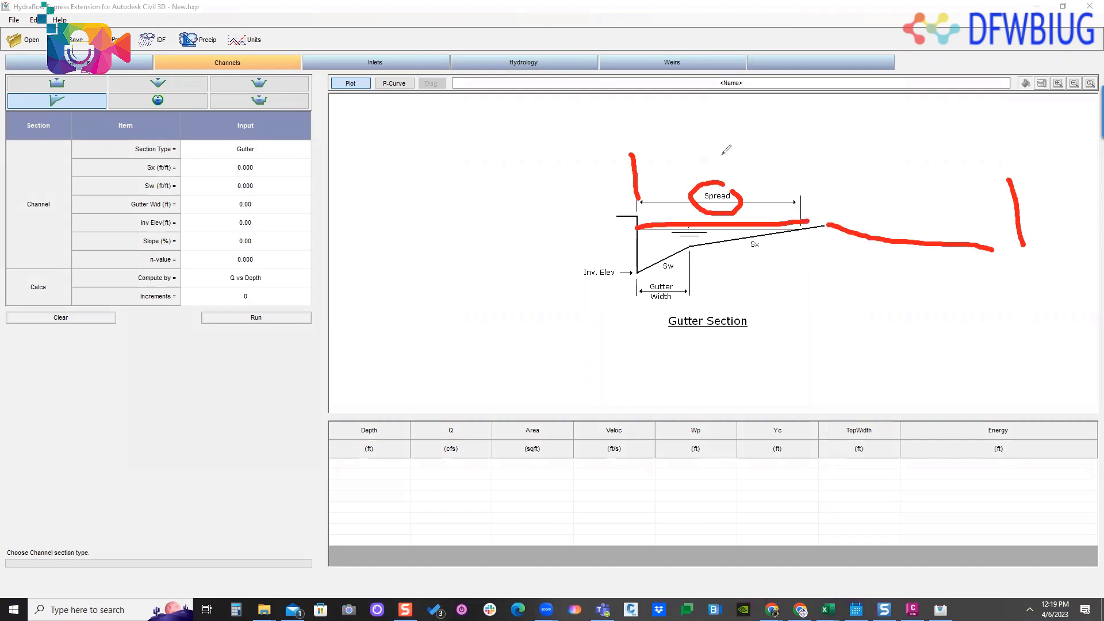
left_click_drag(717, 131, 732, 179)
left_click_drag(743, 144, 767, 165)
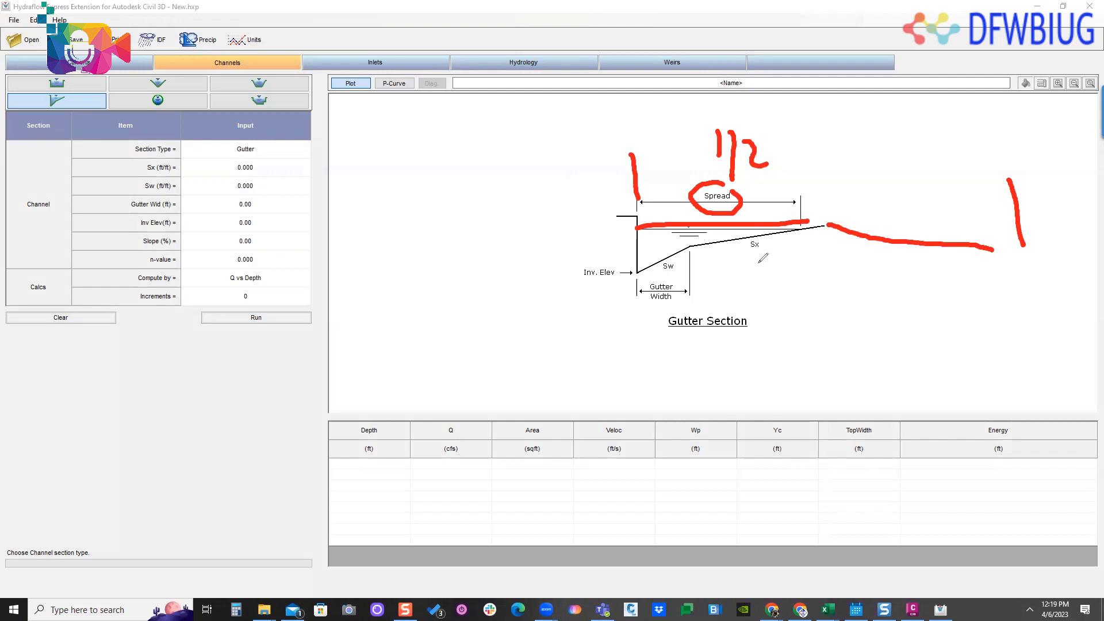
mouse_move(678, 147)
left_mouse_down()
mouse_move(680, 184)
mouse_move(709, 175)
left_mouse_up()
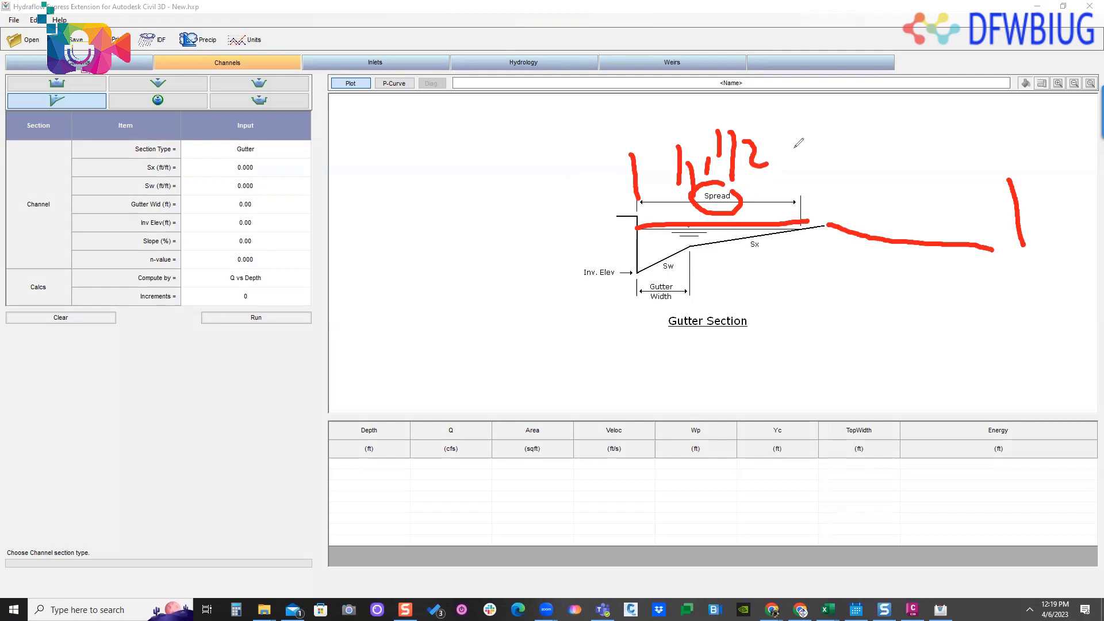
left_click_drag(792, 147, 845, 125)
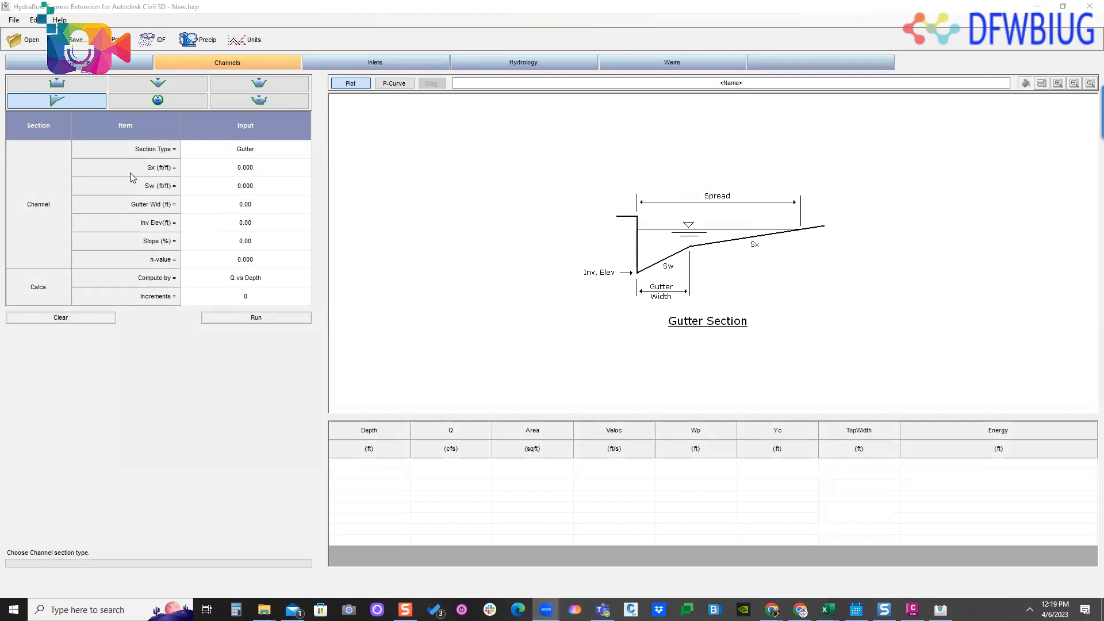
- Set the gutter section's roadway cross slope Sx to 0.02 ft/ft
left_click(241, 169)
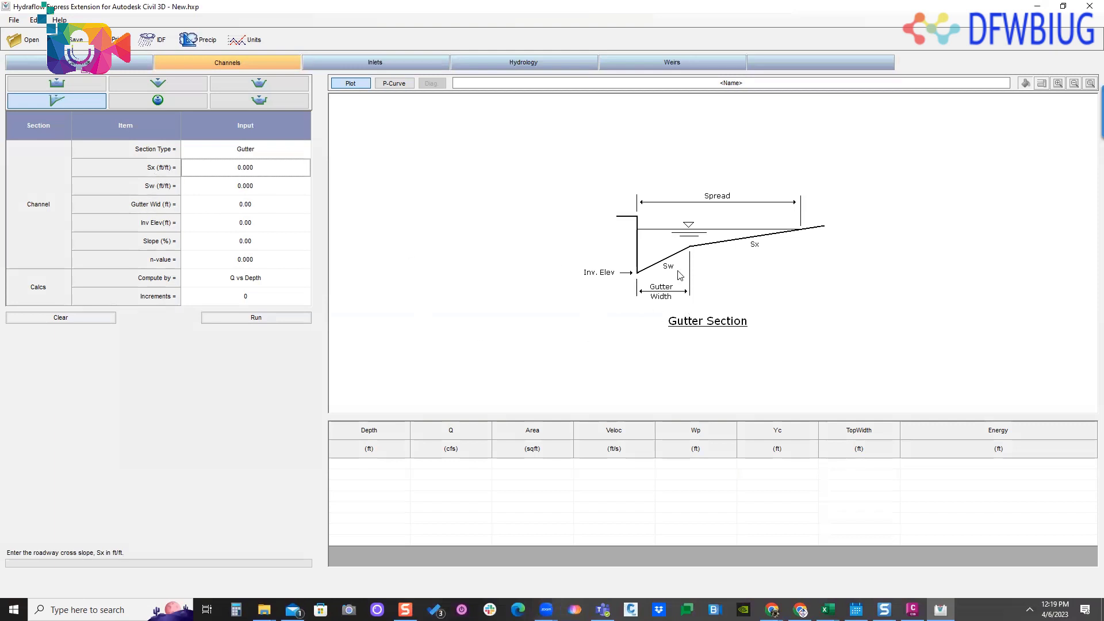
left_click(263, 166)
left_click_drag(263, 166, 198, 174)
type(".02")
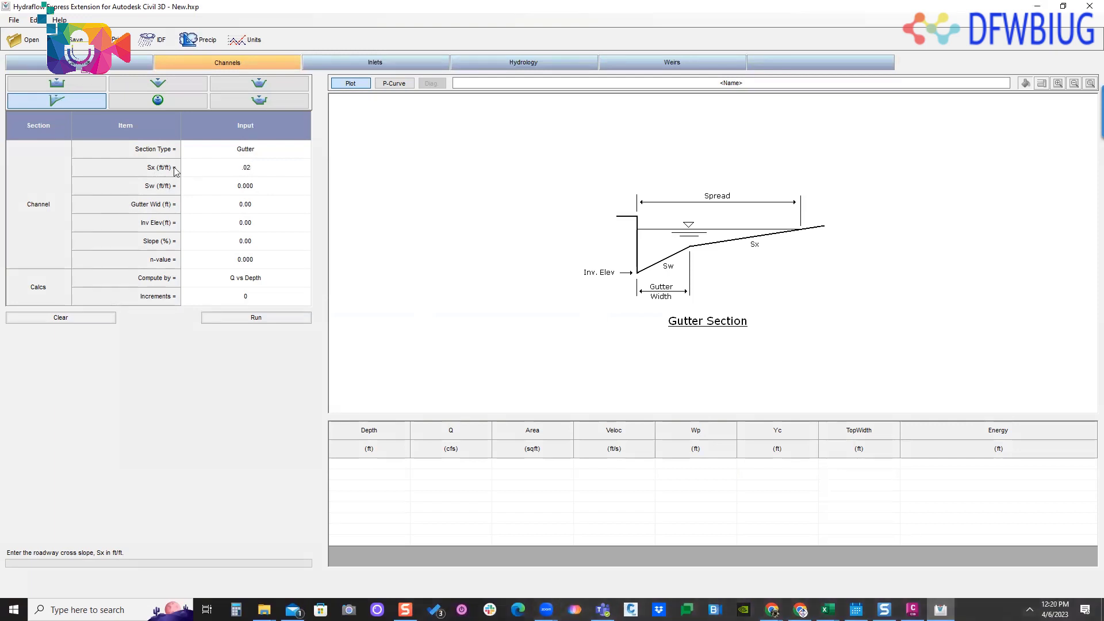
- Set the gutter cross slope Sw to 0.02 ft/ft
left_click(262, 193)
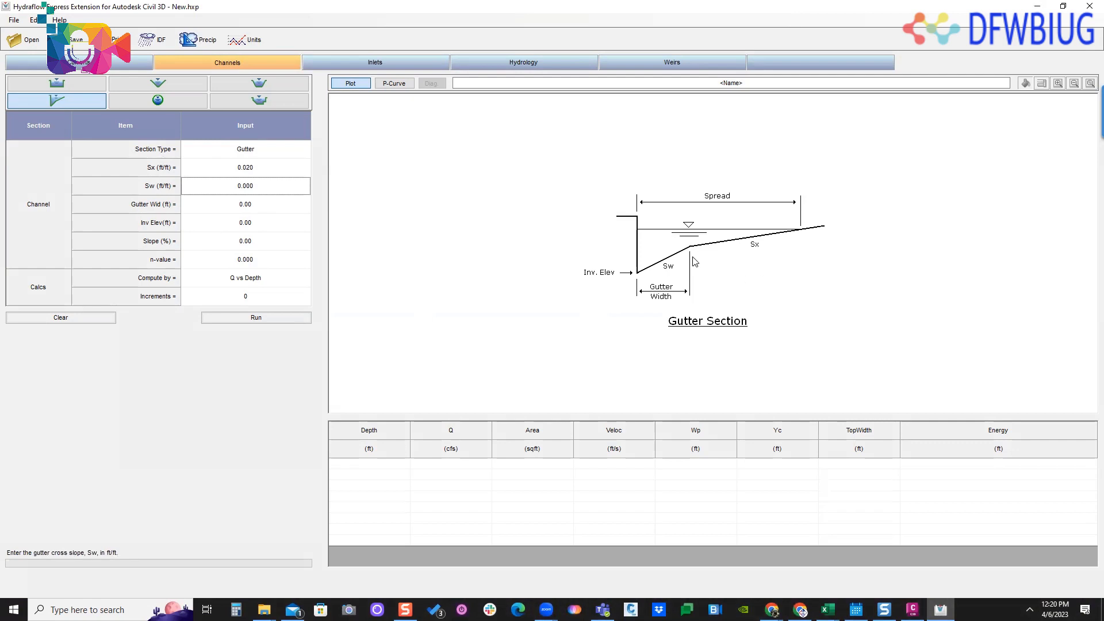
left_click(250, 186)
left_click(236, 610)
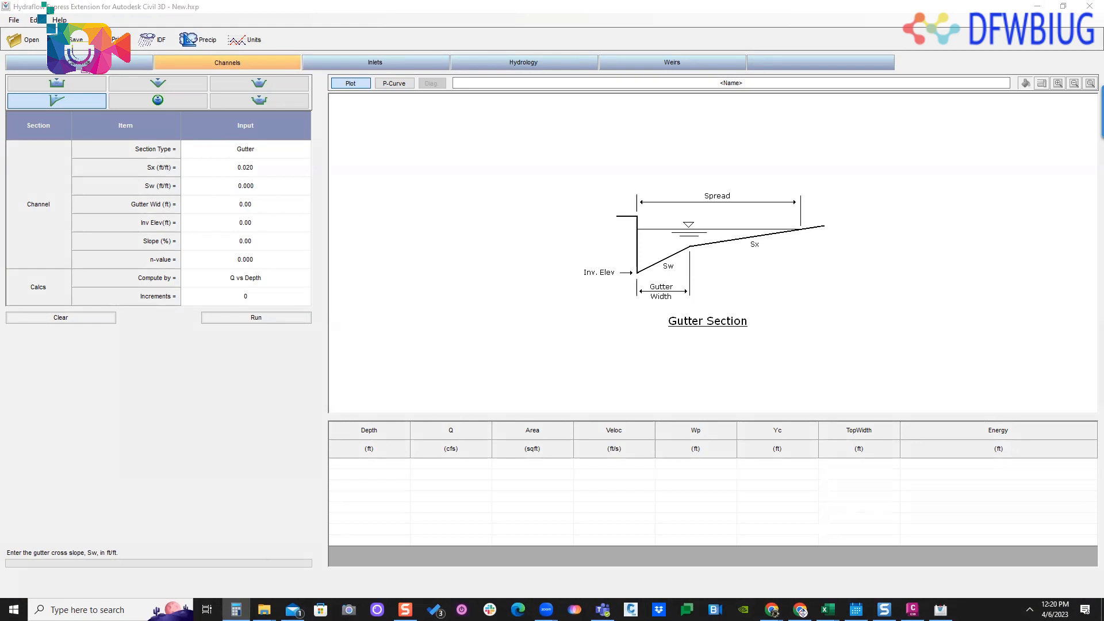
left_click(262, 190)
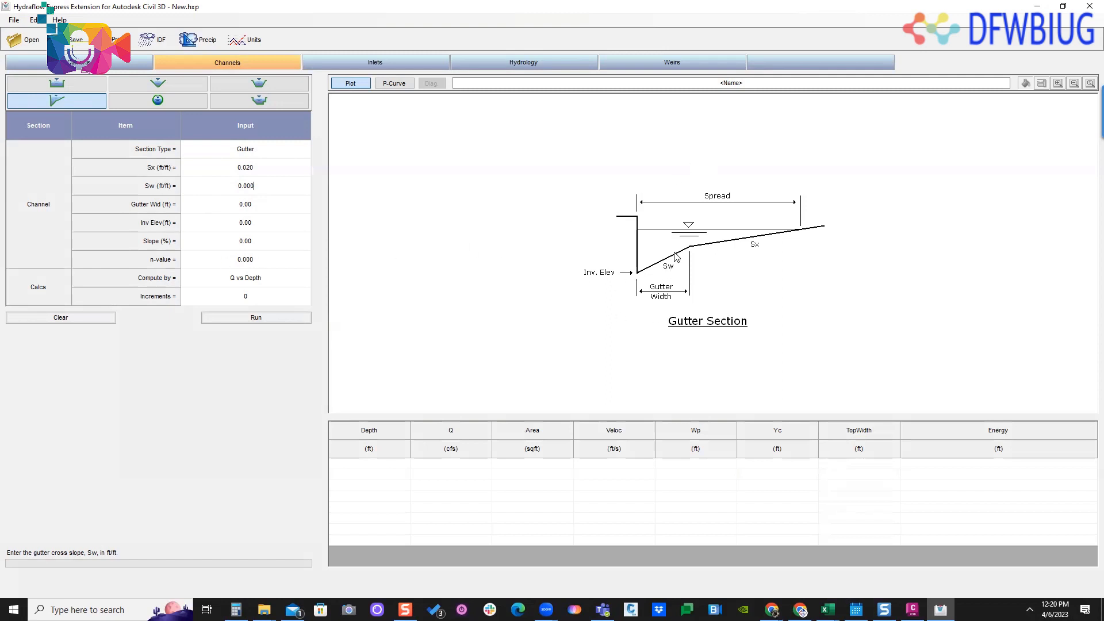
left_click_drag(260, 188, 189, 192)
type("0.02")
key("Return")
- Set the gutter width to 2 ft and the invert elevation to 100 ft
left_click(245, 210)
type("2")
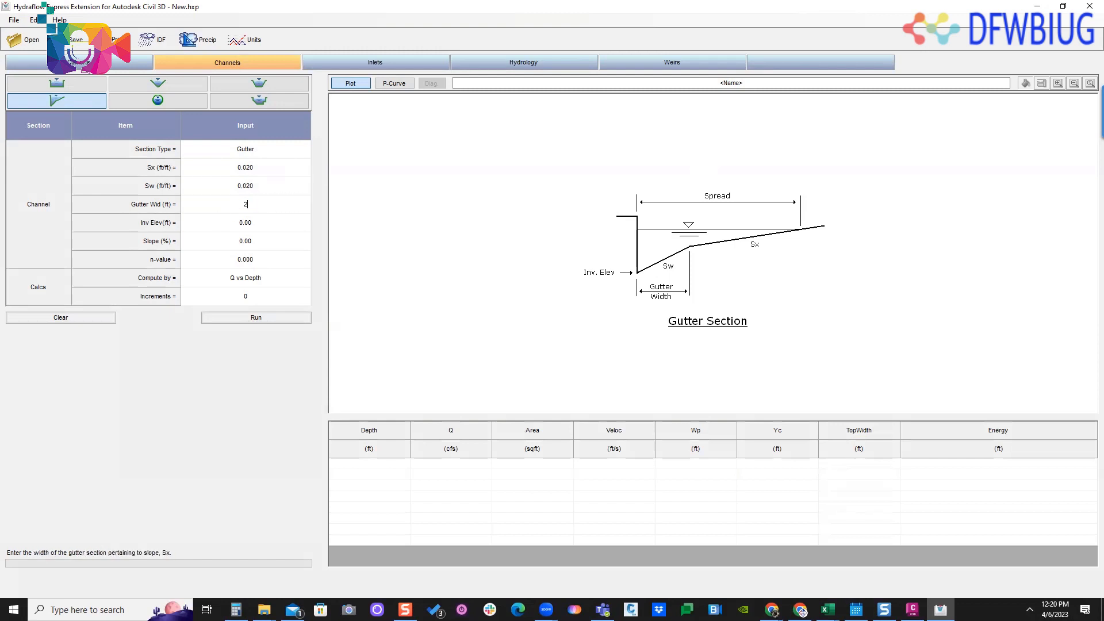
left_click(263, 228)
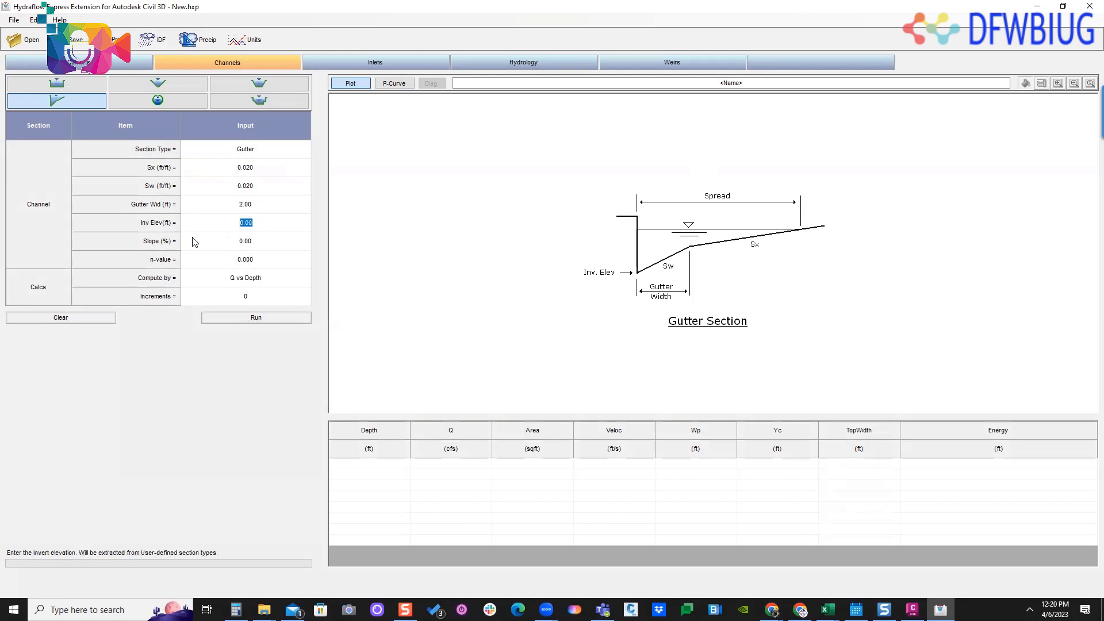
type("100")
- Set the gutter's longitudinal slope to 1% and its n-value to 0.013
left_click(251, 248)
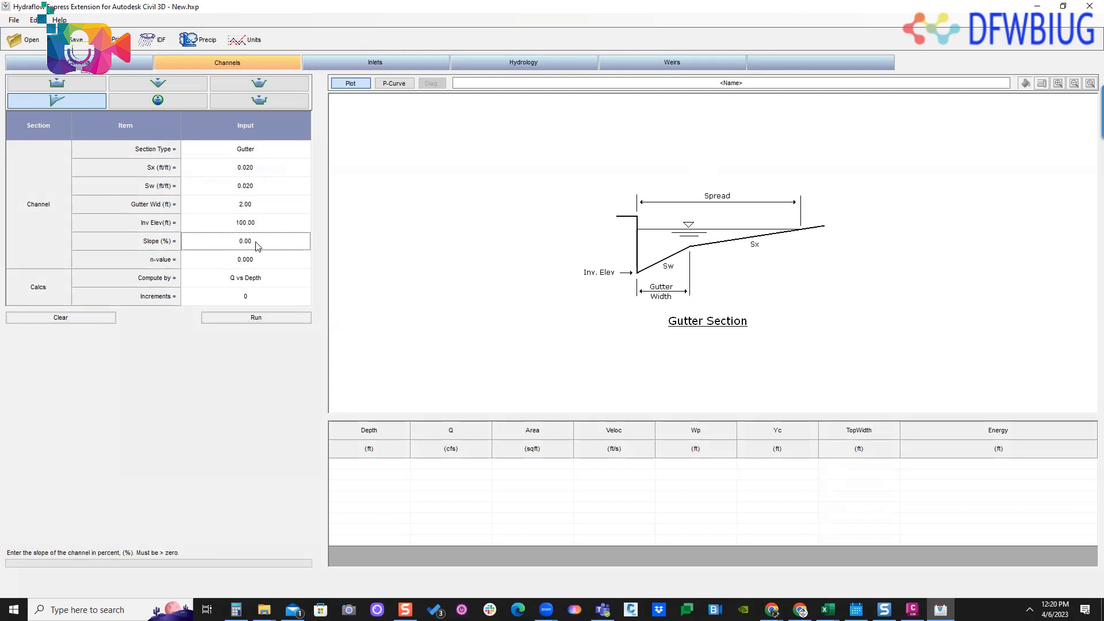
left_click(261, 240)
left_click_drag(261, 240, 215, 242)
type("1")
key("Return")
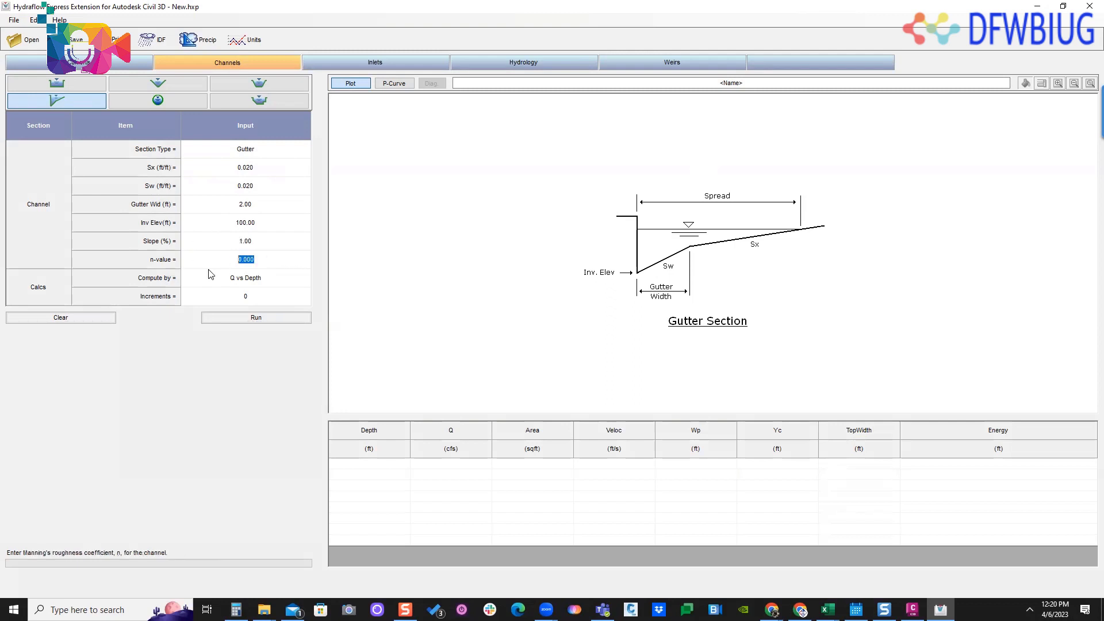
type(".013")
key("Return")
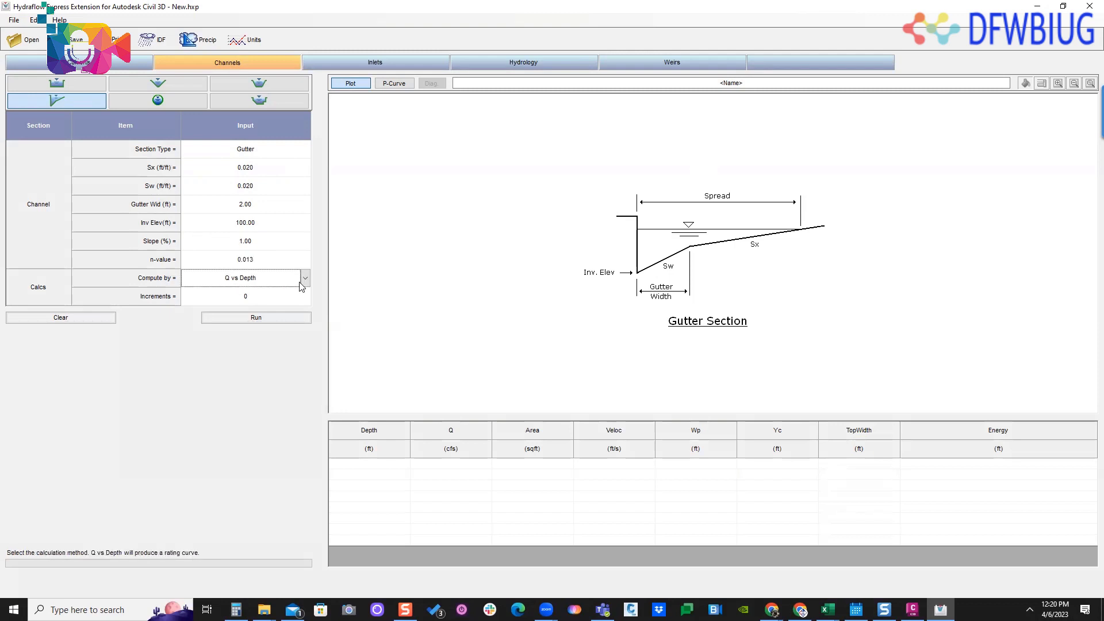
- Compute the gutter section by Known Q with a flow of 3.4 cfs
left_click(305, 278)
left_click(257, 293)
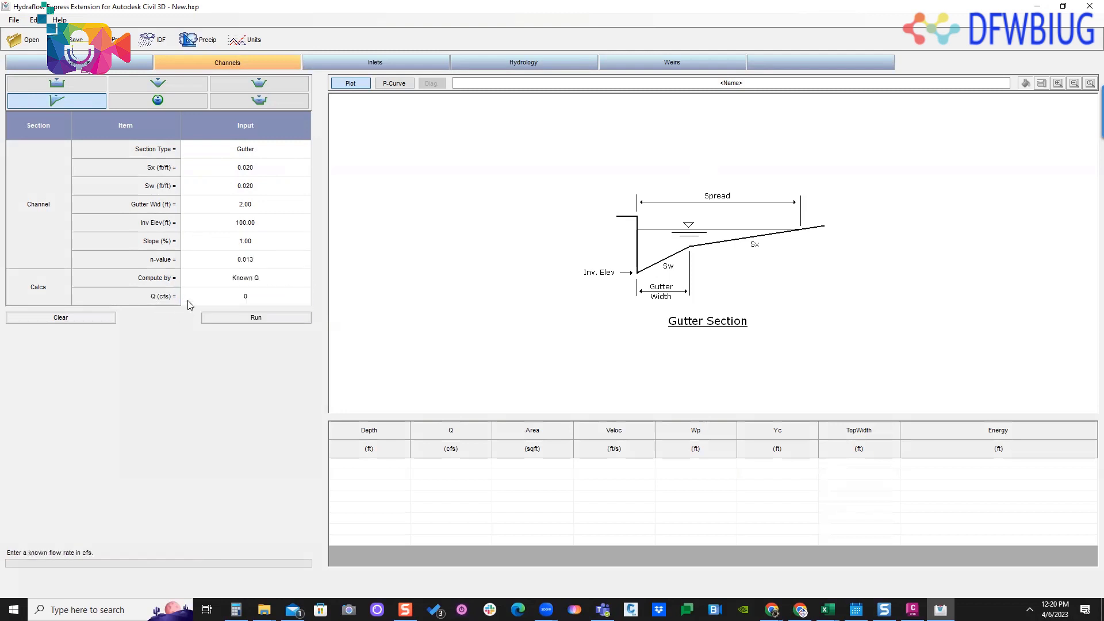
left_click(256, 302)
left_click(257, 300)
type("3.4")
left_click(251, 322)
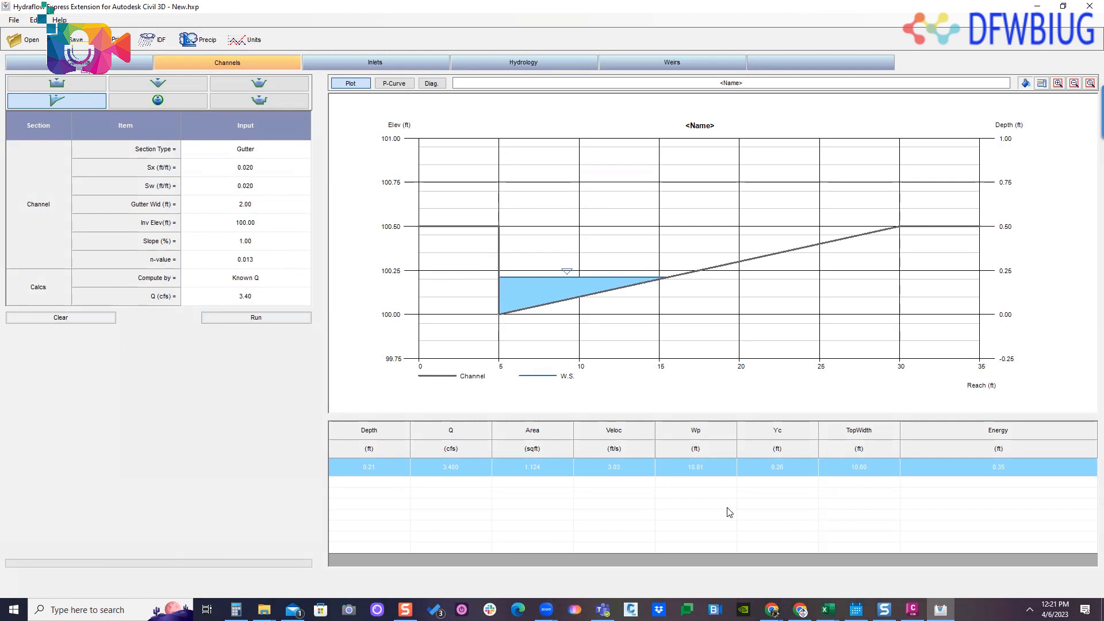
- Check the top width in the gutter's result row against the plotted spread
left_click(759, 493)
left_click(862, 467)
left_click(1074, 252)
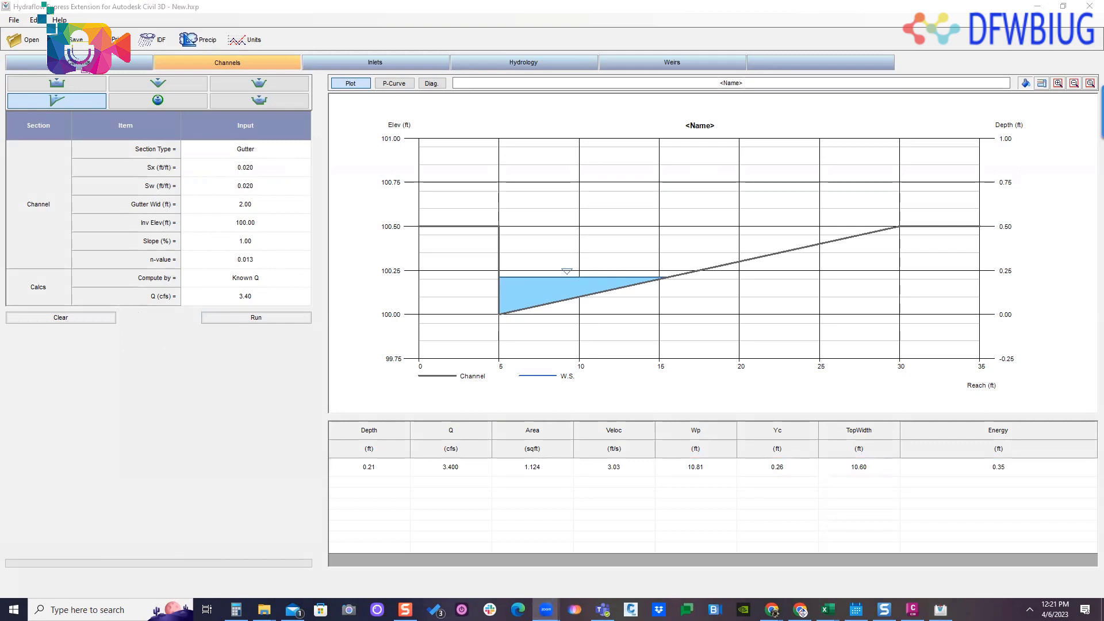
- Sketch a continuous cross slope and a crowned road over the gutter plot, mark the spread's edge, and clear the markup
left_click_drag(498, 311, 959, 204)
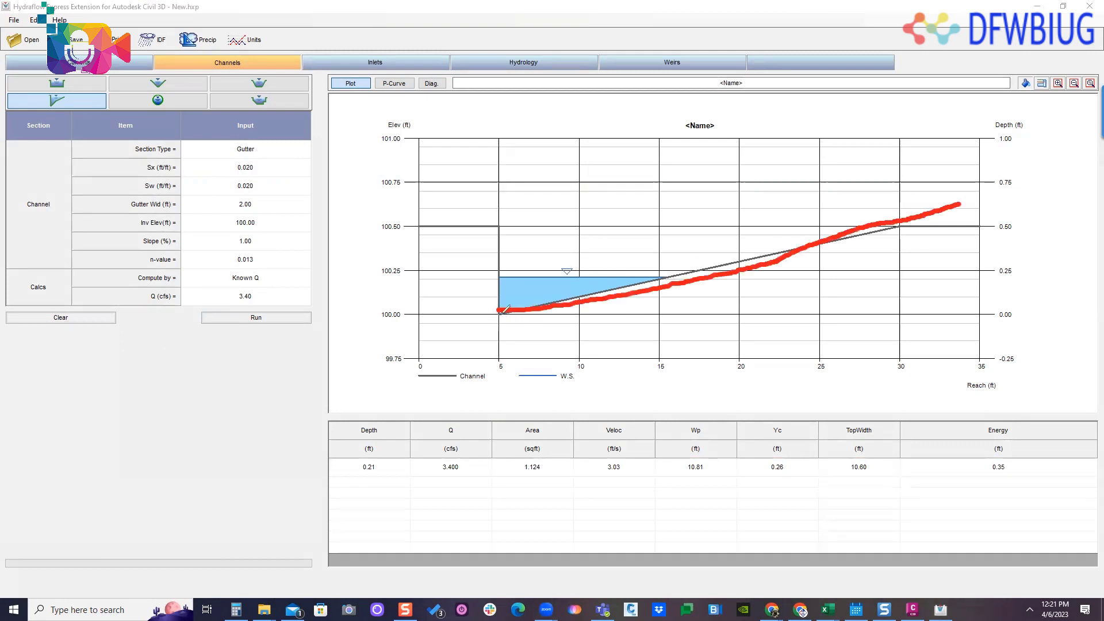
mouse_move(560, 303)
left_mouse_down()
mouse_move(722, 260)
mouse_move(958, 313)
left_mouse_up()
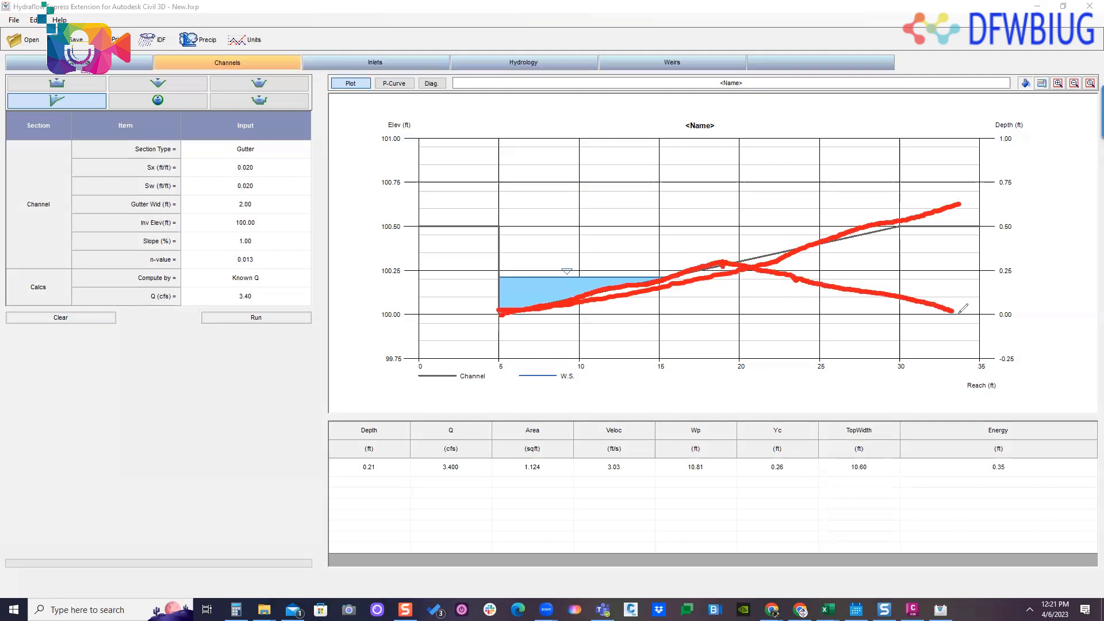
left_click_drag(668, 257, 669, 282)
mouse_move(579, 249)
left_mouse_down()
mouse_move(580, 265)
mouse_move(600, 263)
left_mouse_up()
key("Escape")
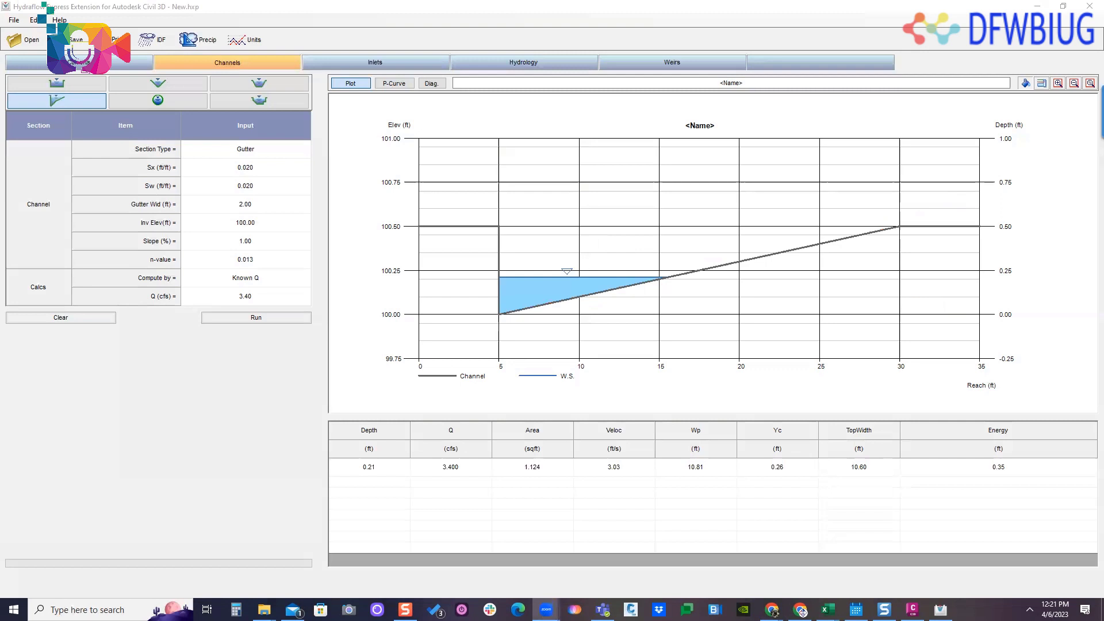
- Open the culvert calculator and set the downstream invert elevation to 100
left_click(138, 62)
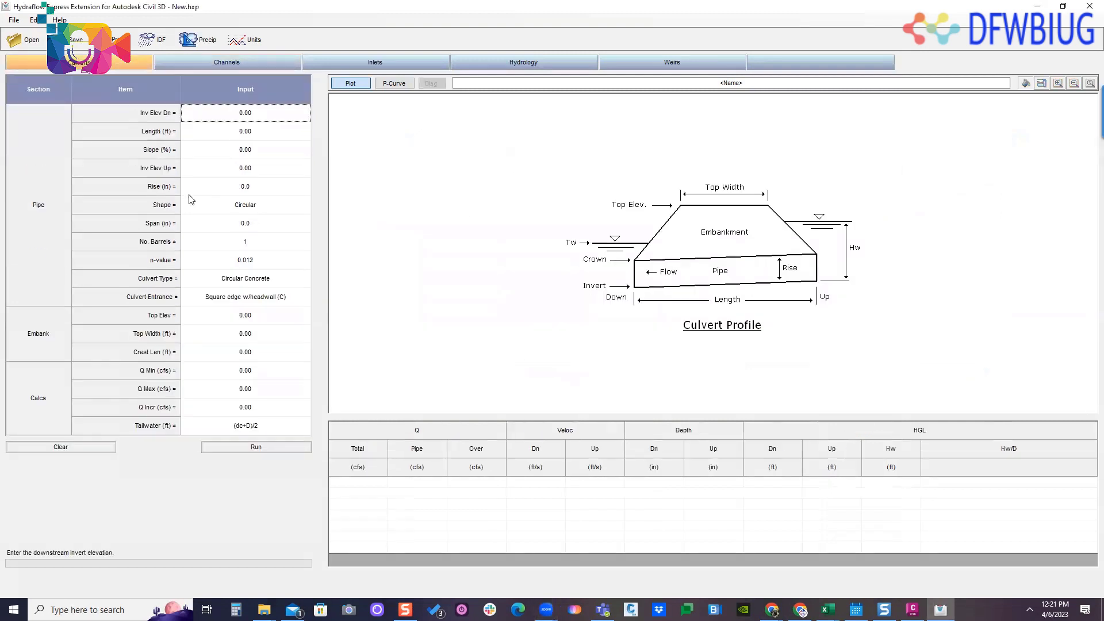
left_click(267, 114)
double_click(267, 114)
type("100")
- Set the culvert length to 30 ft and the slope to 0.5%, and check the computed upstream invert elevation
left_click(257, 139)
double_click(253, 137)
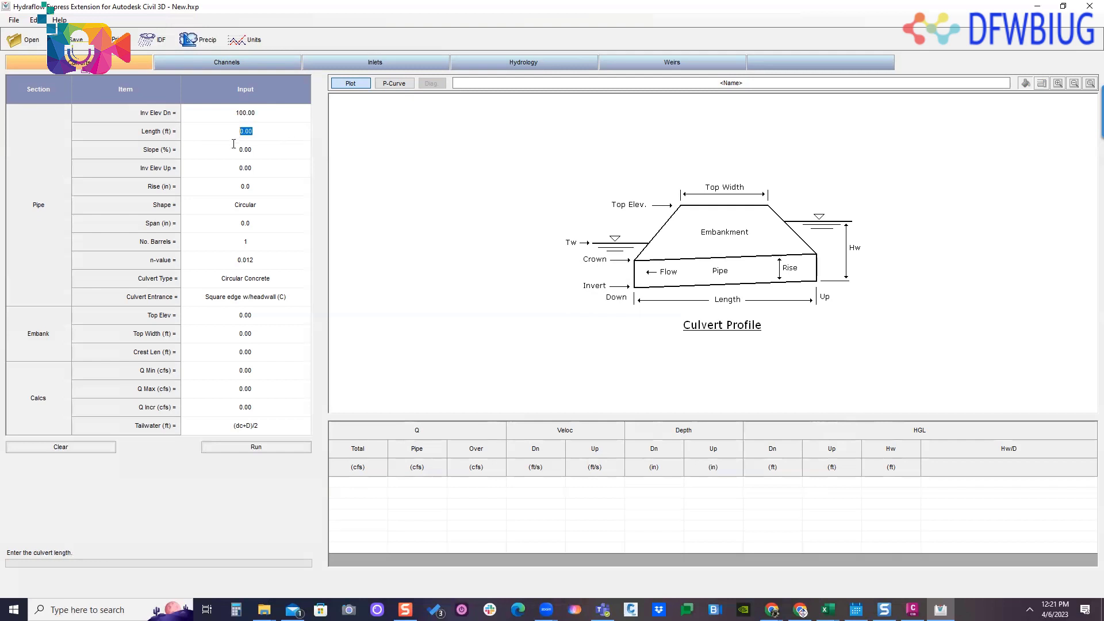
type("30")
double_click(257, 153)
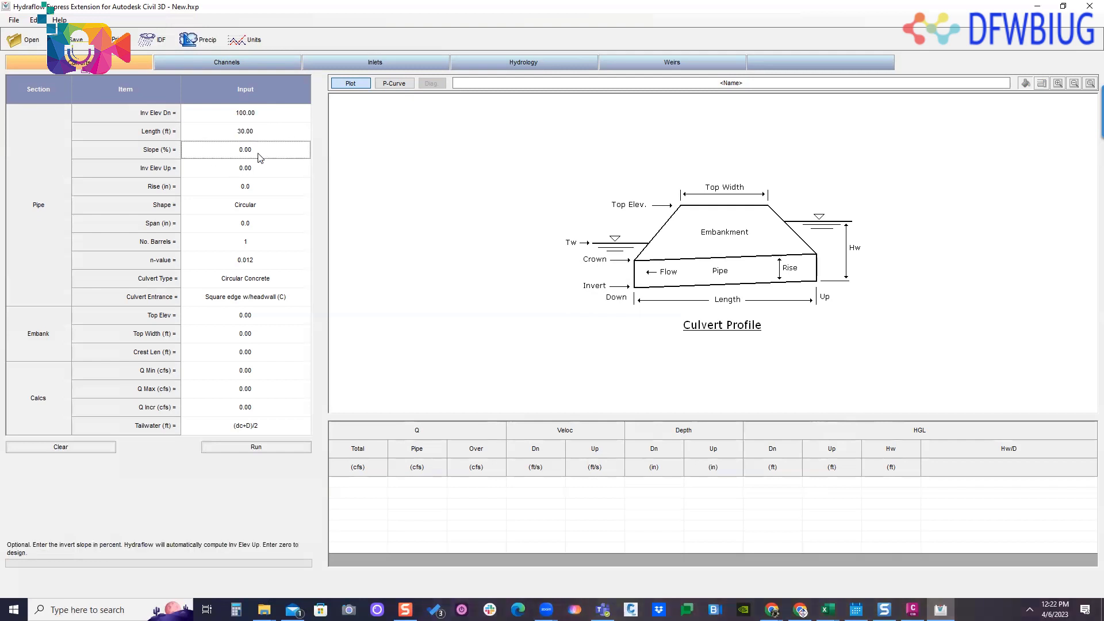
type(".5")
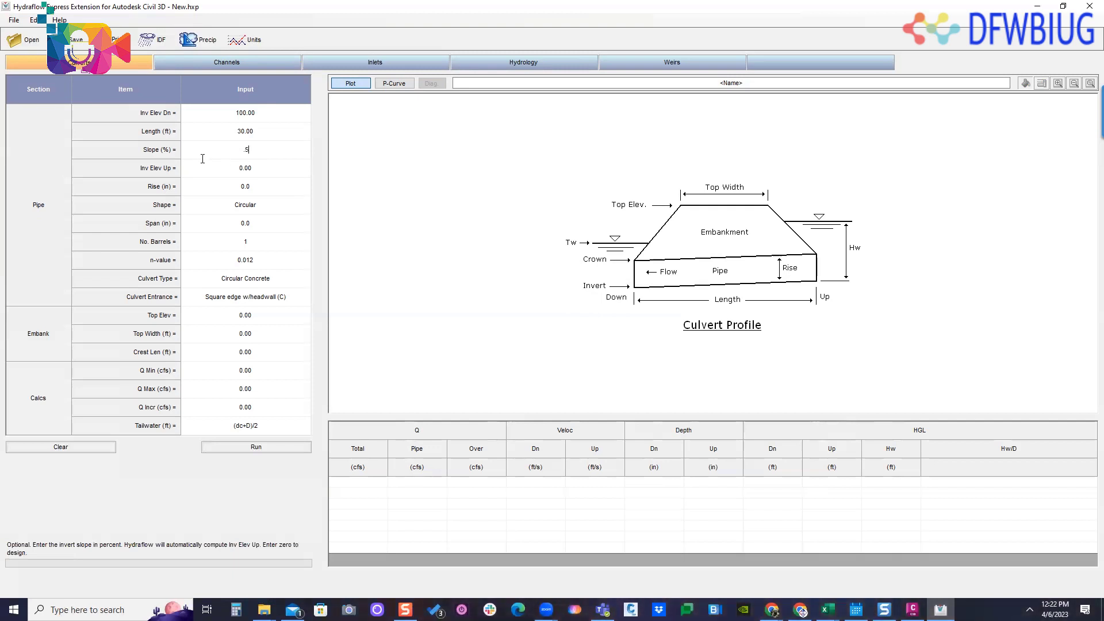
left_click(269, 170)
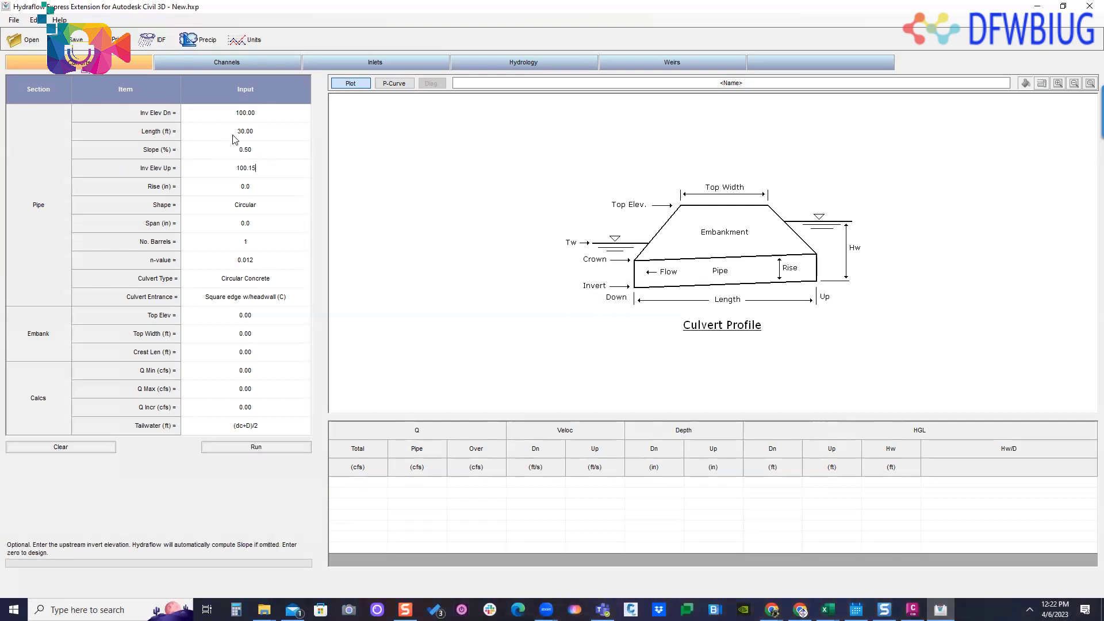
left_click(250, 137)
left_click(257, 151)
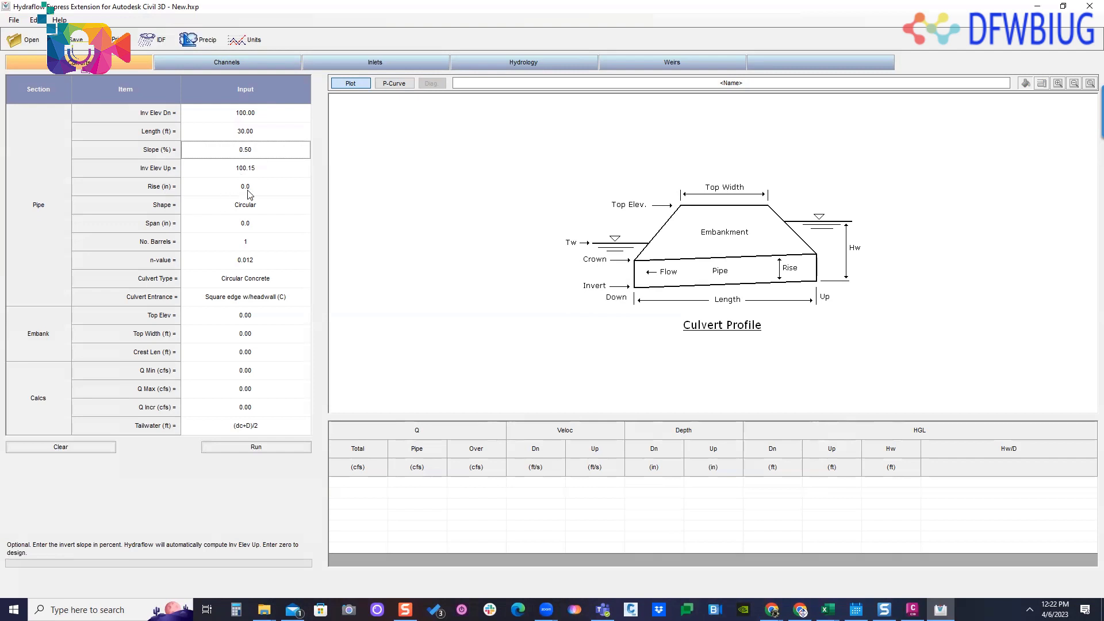
- Set the culvert pipe's rise to 15 in
left_click(272, 189)
double_click(273, 190)
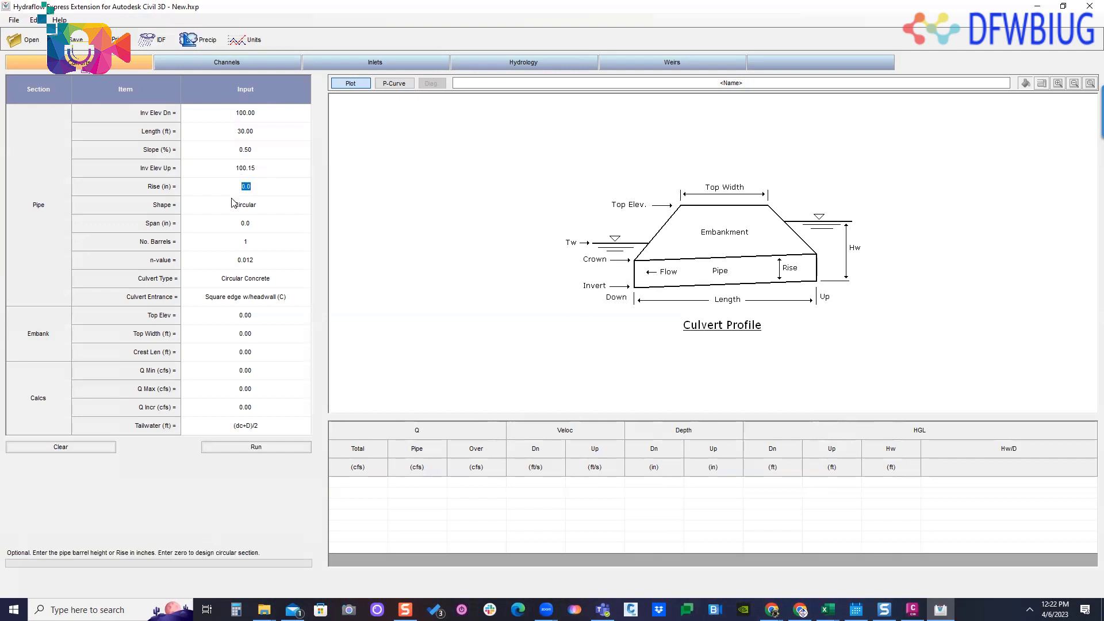
type("15")
left_click(258, 205)
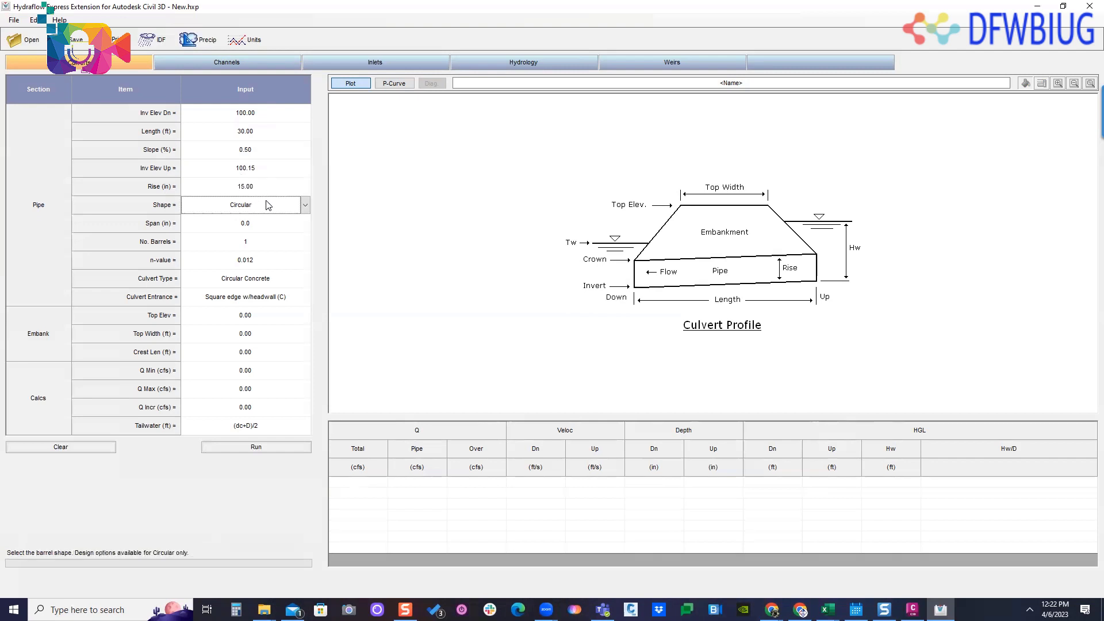
- Choose the Circular shape for the culvert barrel and set its rise to 18 in
left_click(306, 210)
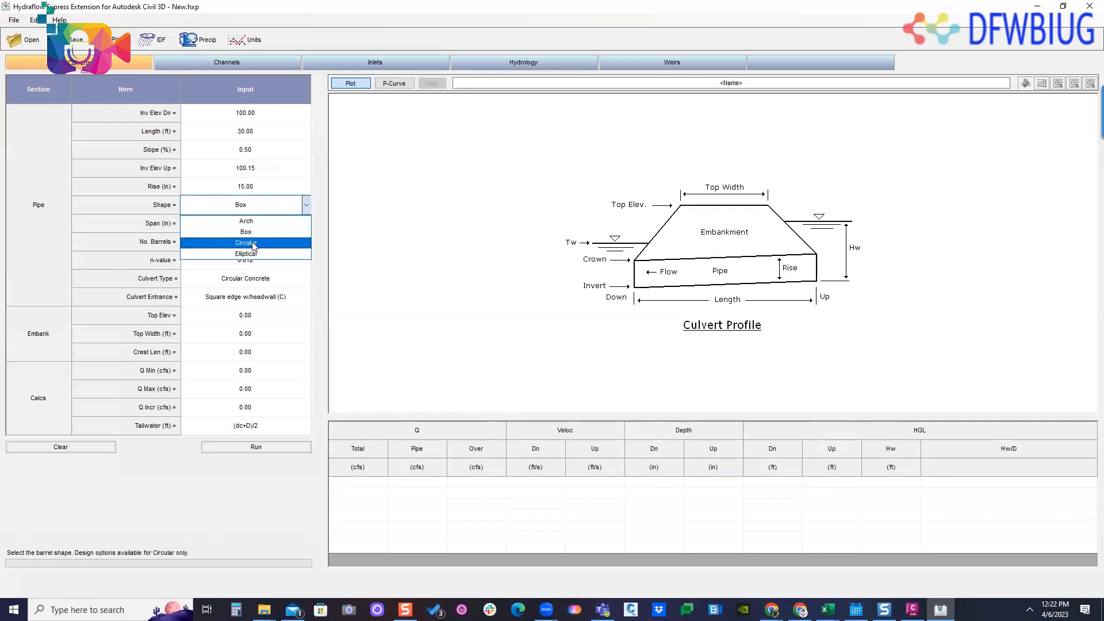
left_click(254, 243)
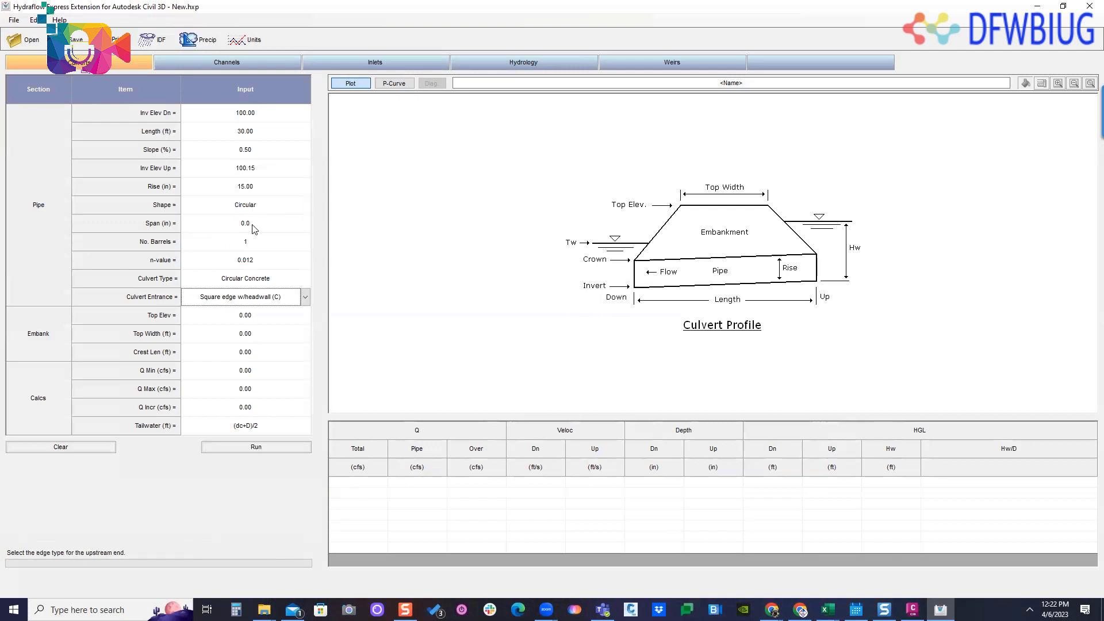
left_click(256, 224)
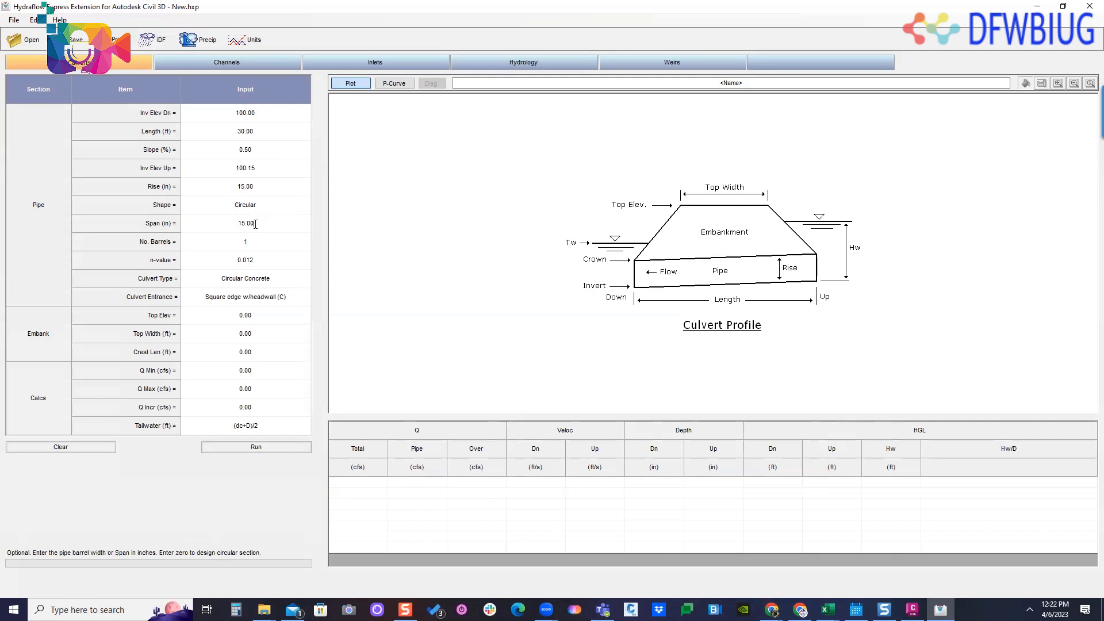
left_click(256, 186)
double_click(257, 187)
type("18")
key("Return")
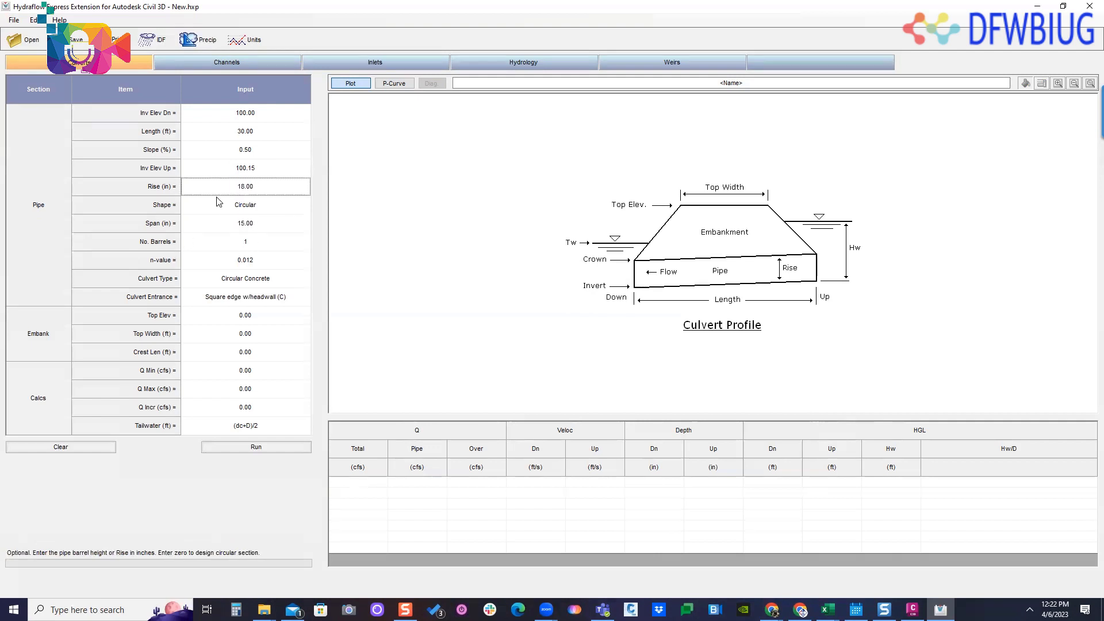
- Keep the culvert at 1 barrel and set its Manning's n-value to 0.013
left_click(254, 246)
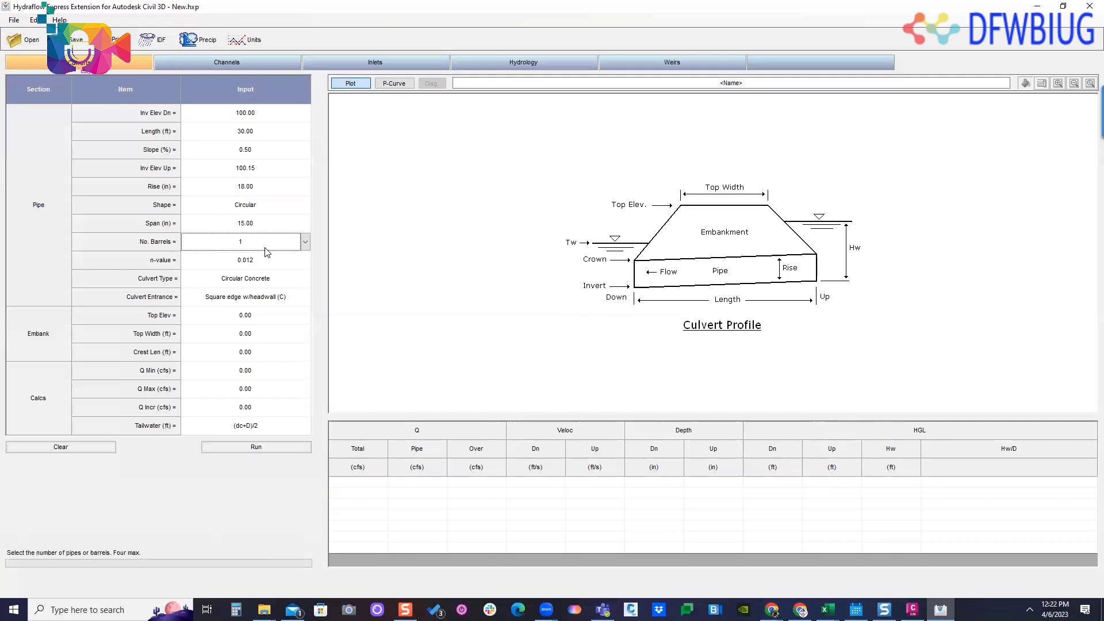
left_click(305, 242)
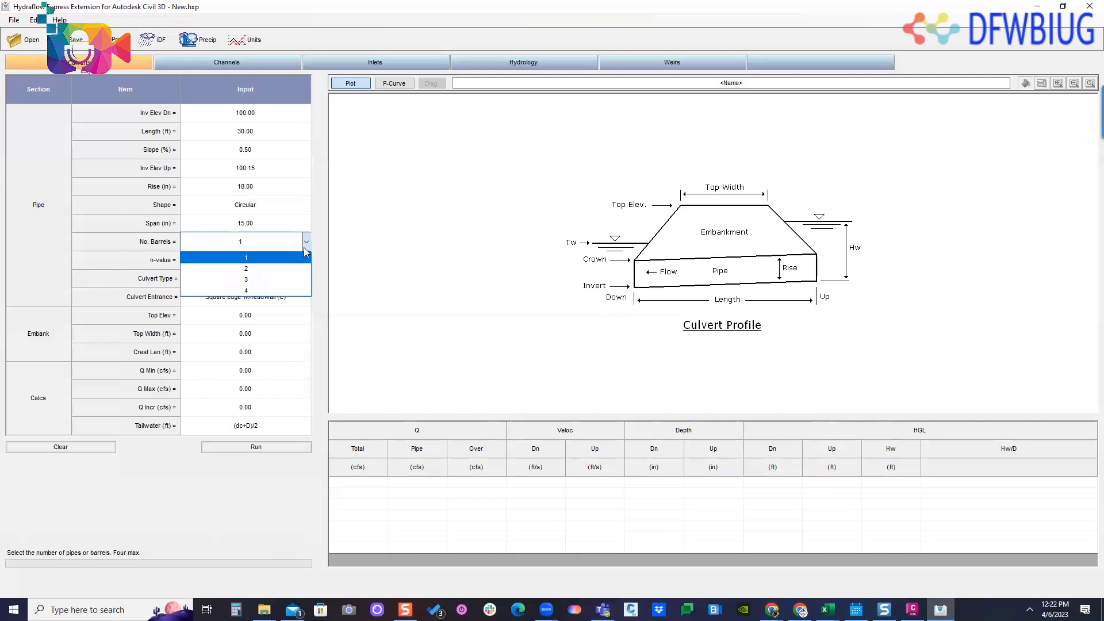
left_click(334, 221)
left_click(265, 262)
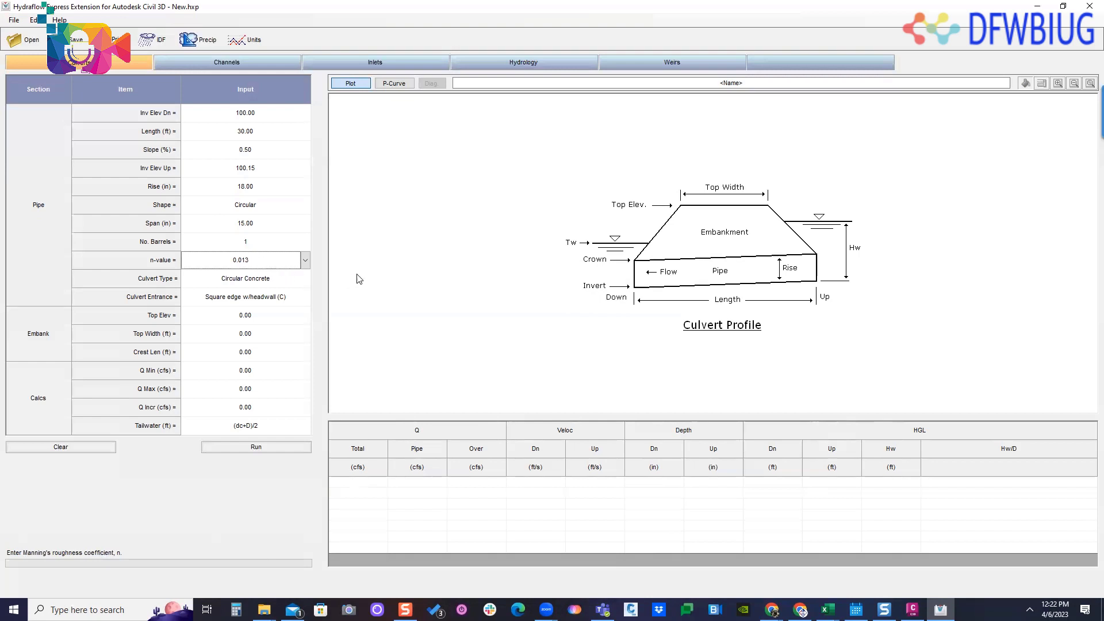
- Review the culvert type and entrance options, keeping Circular Concrete and Square edge w/headwall (C)
left_click(277, 283)
left_click(308, 279)
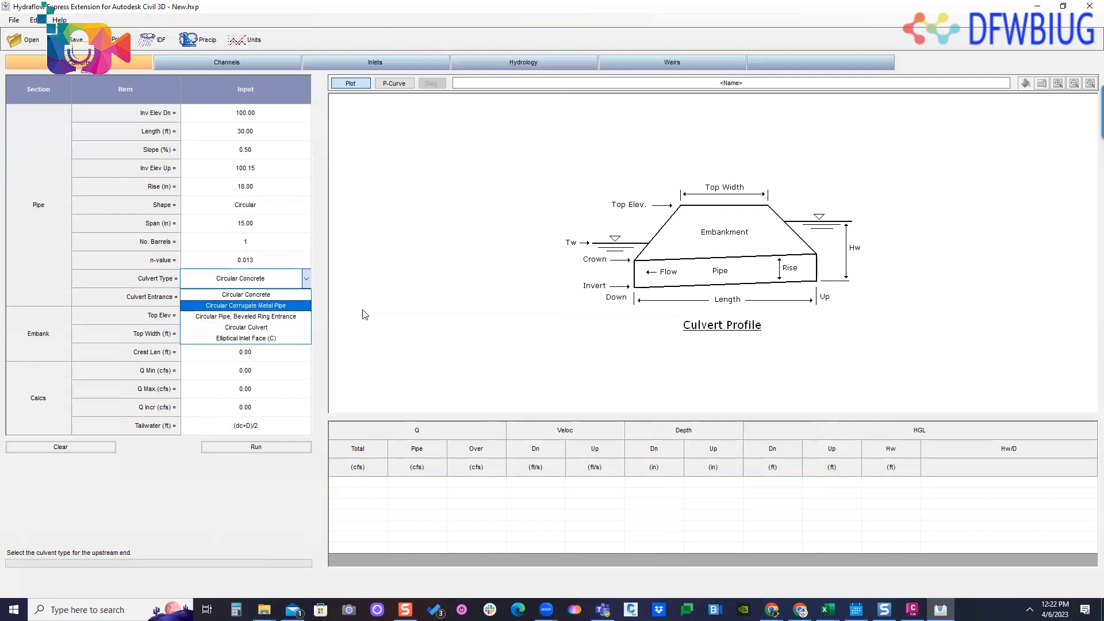
left_click(473, 286)
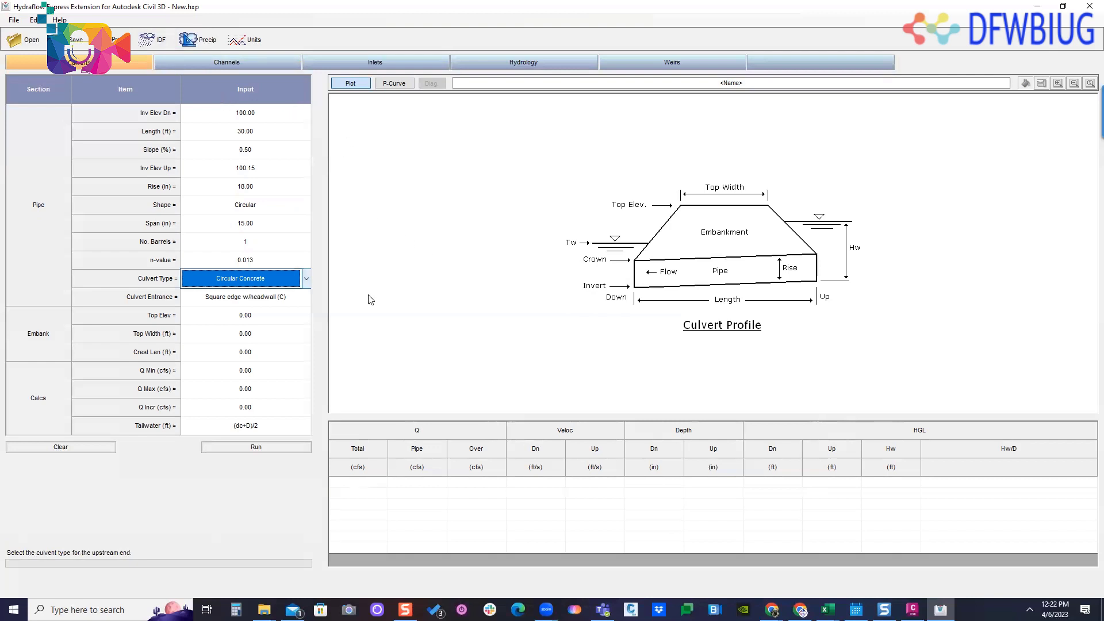
left_click(290, 300)
left_click(306, 297)
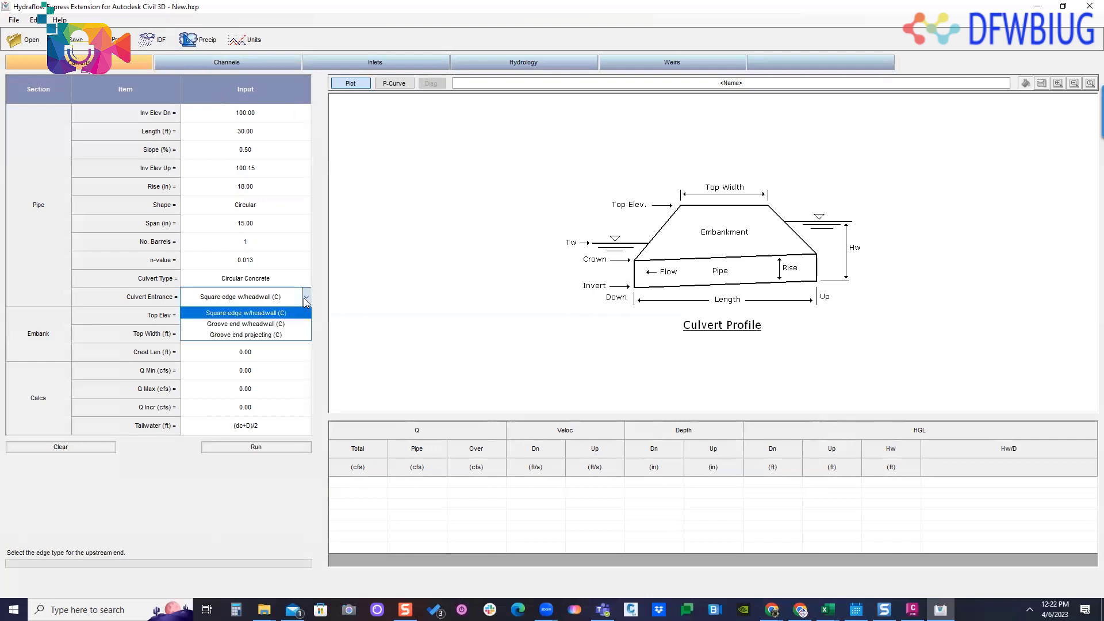
left_click(305, 298)
- Set the embankment's top elevation to 105
left_click(270, 325)
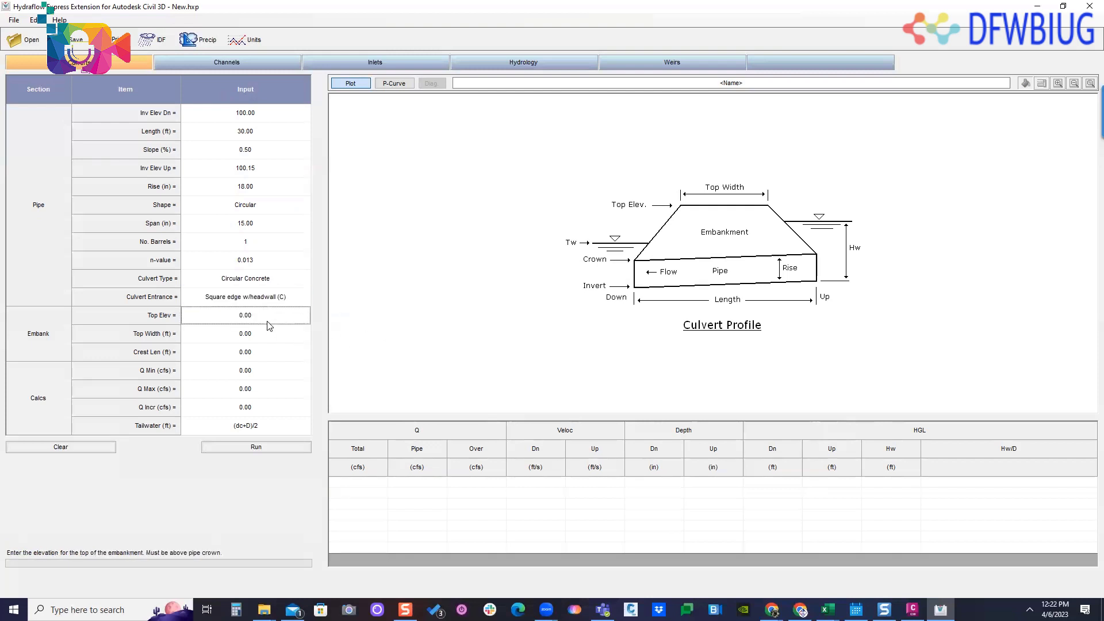
double_click(273, 315)
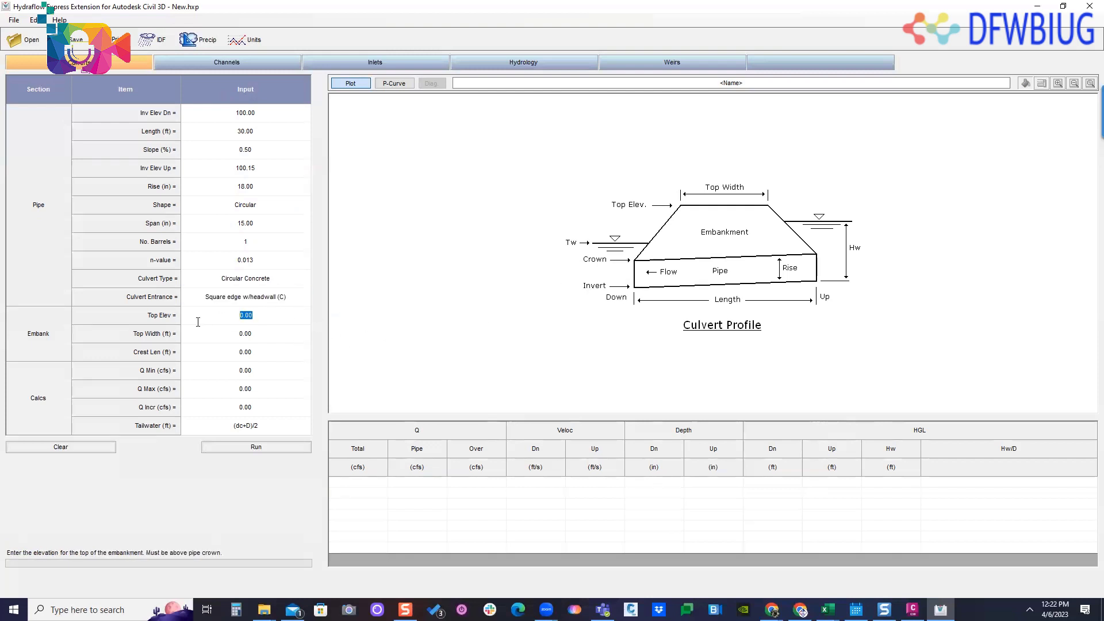
type("105")
- Mark the top width on the culvert profile diagram, clear the mark, and set the embankment's top width to 25 ft
left_click_drag(741, 194, 700, 197)
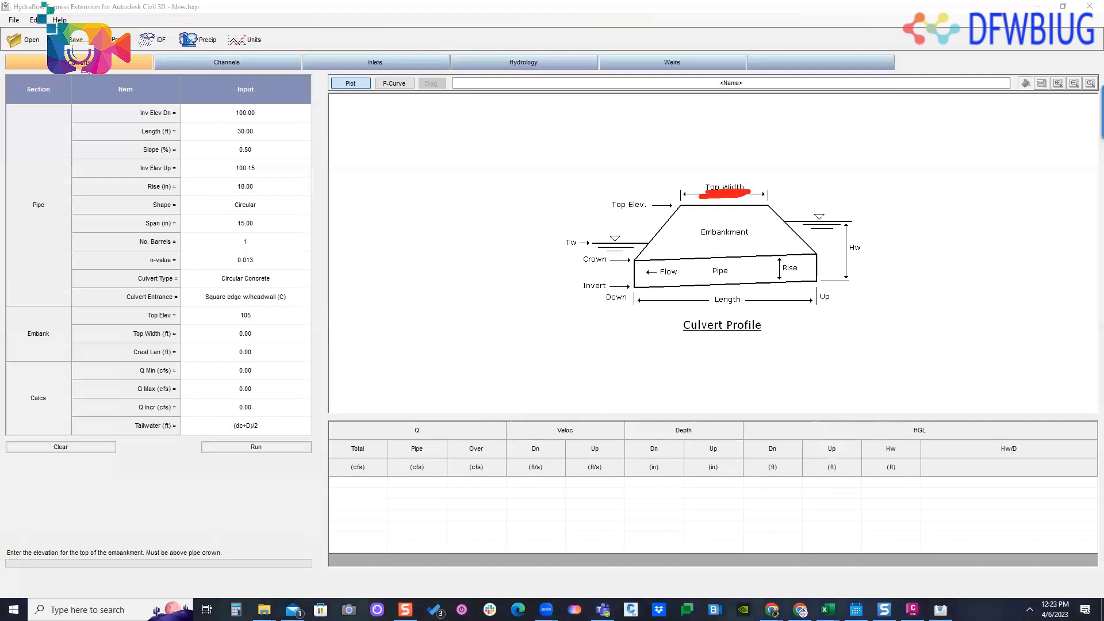
key("ctrl+z")
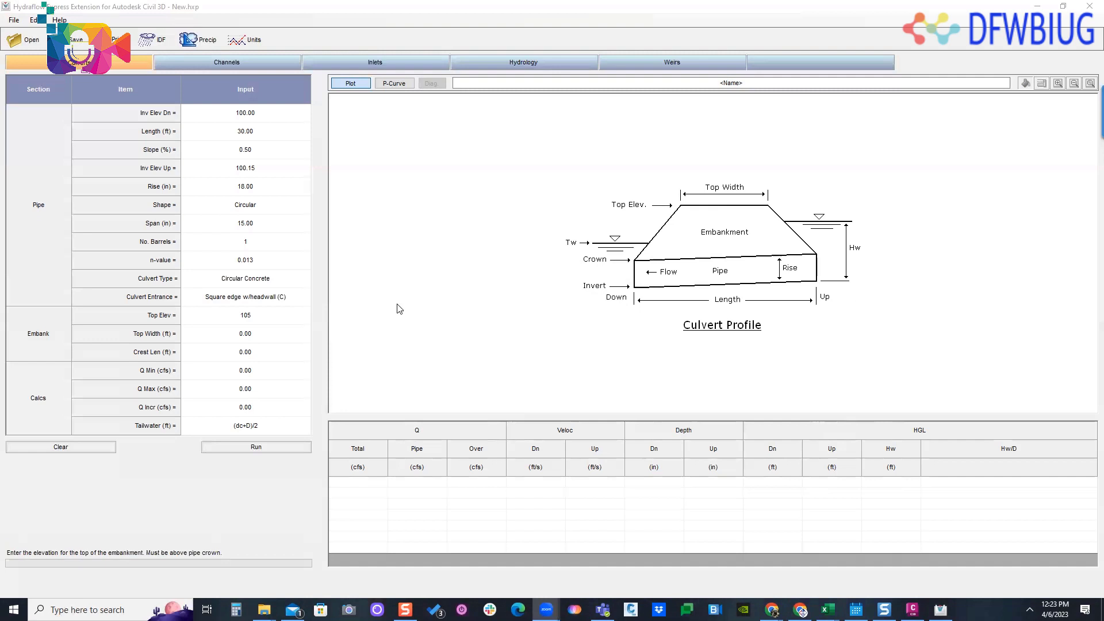
left_click(268, 332)
left_click(267, 332)
left_click_drag(267, 331, 231, 333)
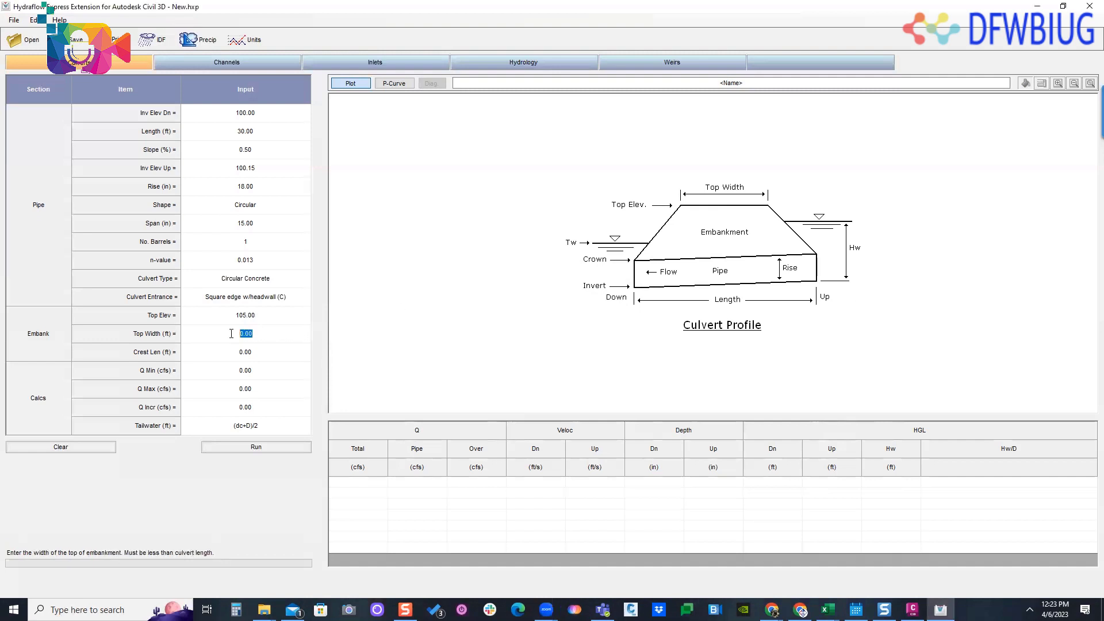
type("25")
- Set the embankment's crest length to 5 ft
left_click(274, 357)
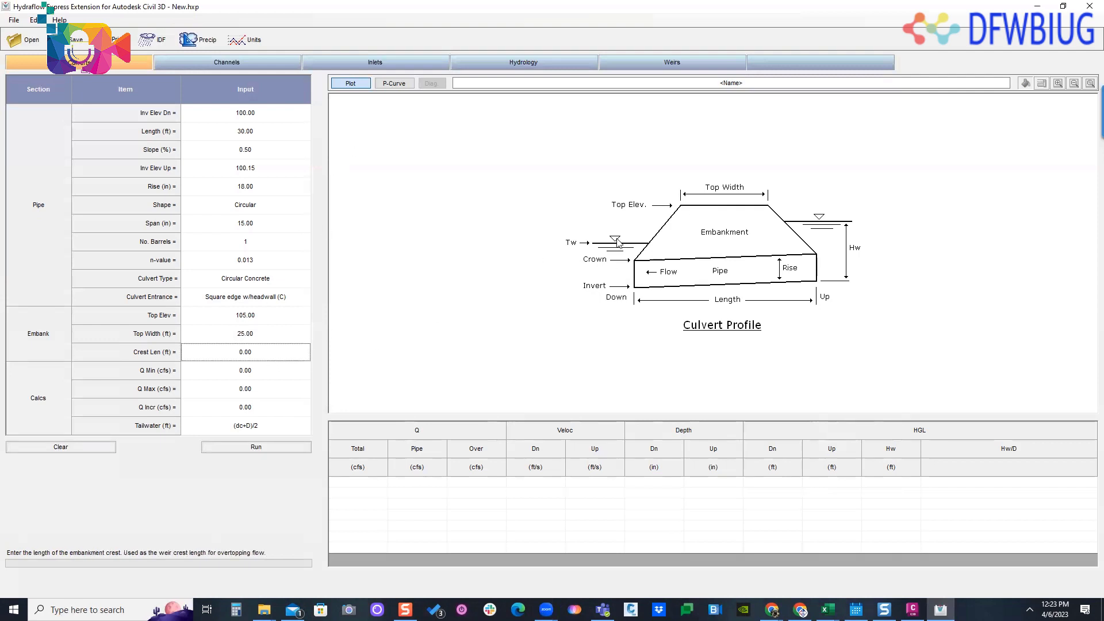
left_click(261, 130)
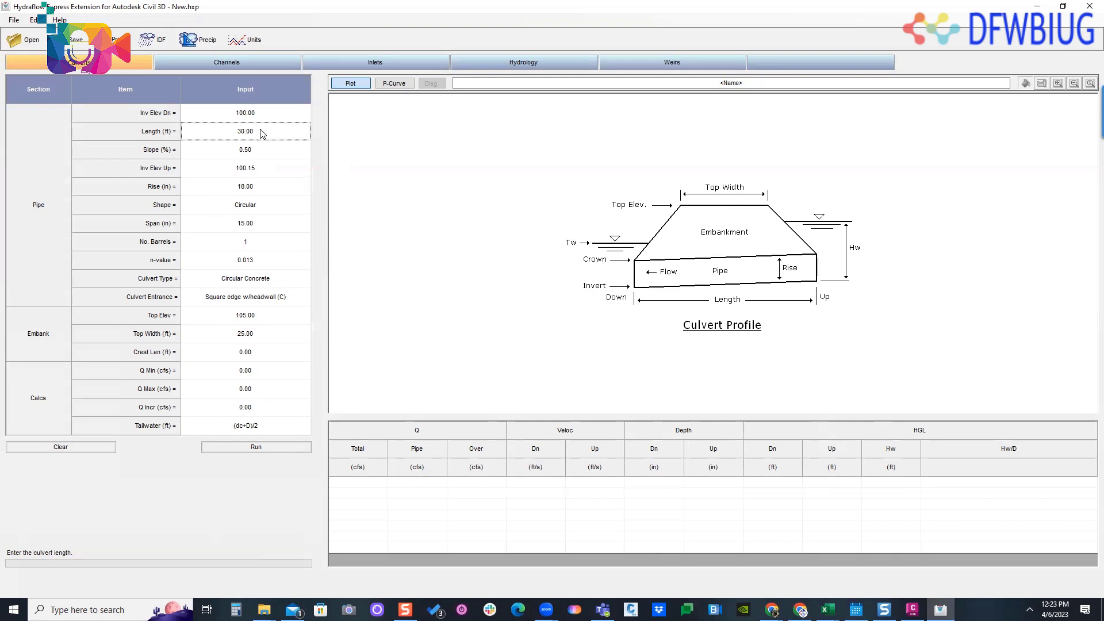
double_click(255, 349)
type("5")
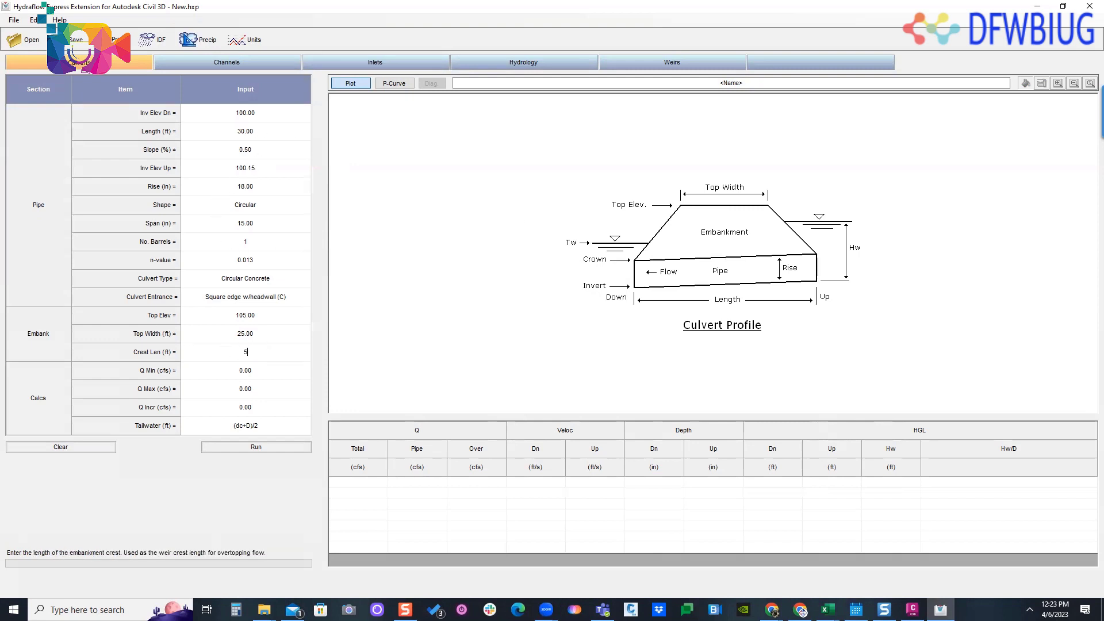
- Set the culvert length to 40 ft
double_click(271, 130)
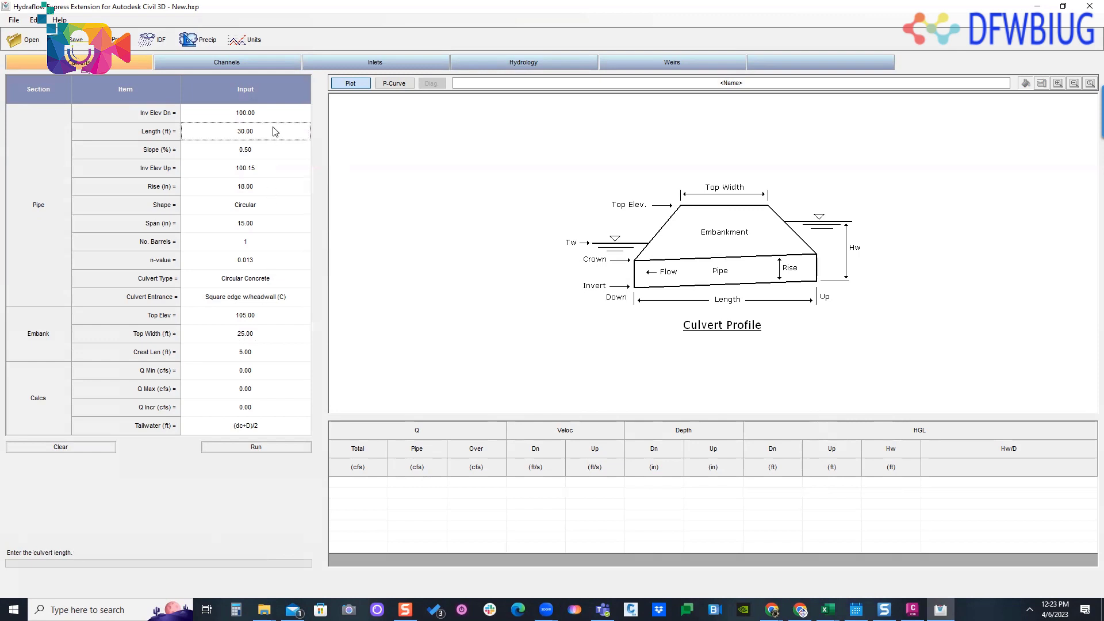
type("40")
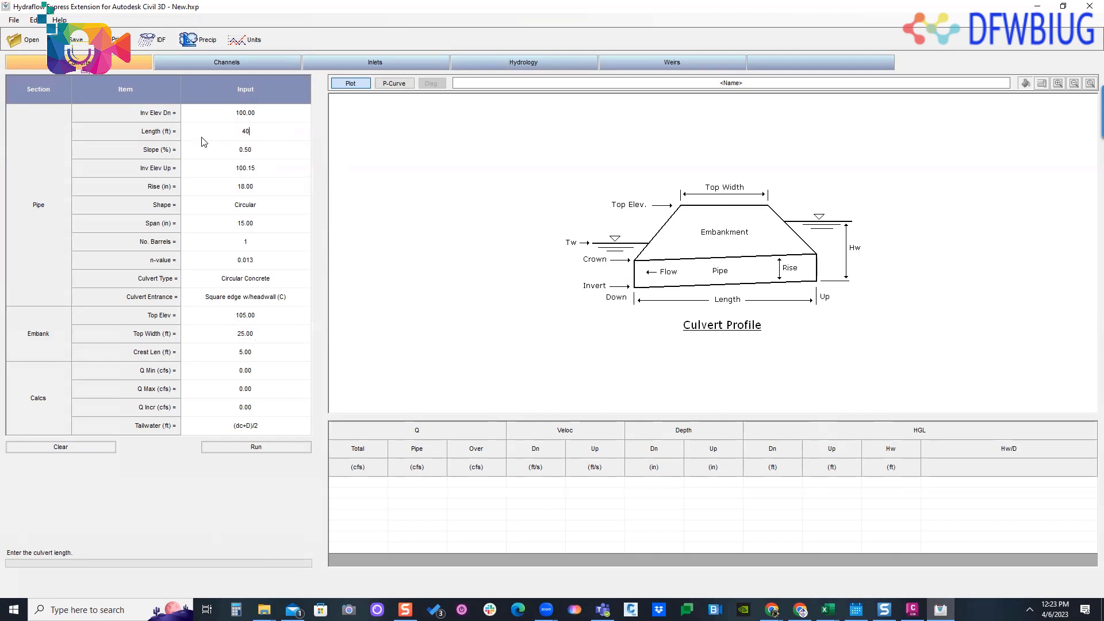
key("Return")
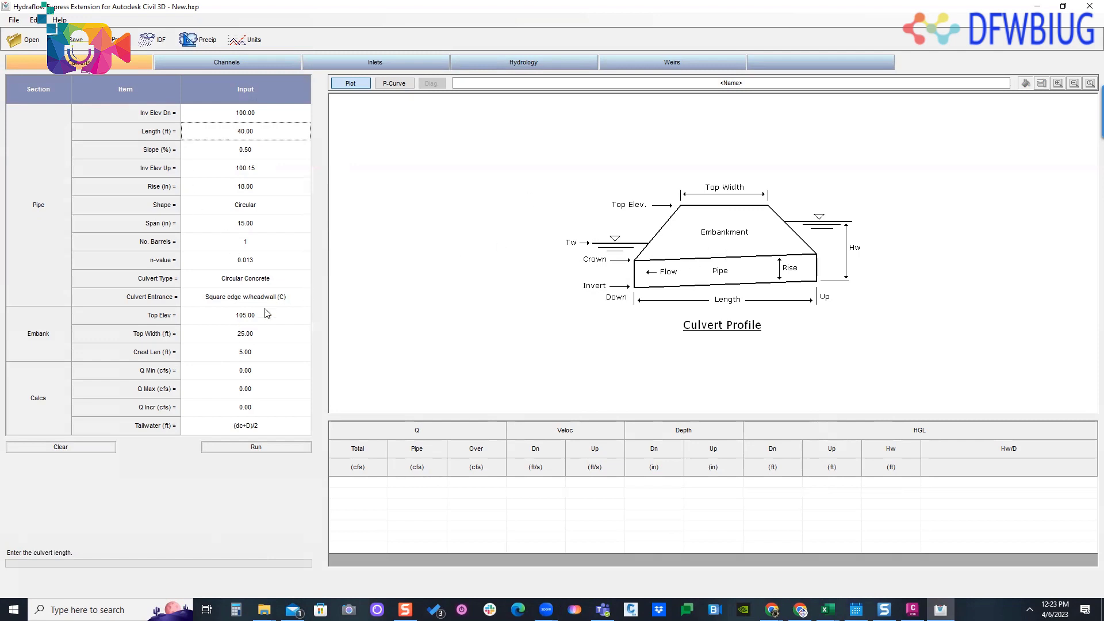
- Set the embankment's top width to 30 ft
left_click(259, 354)
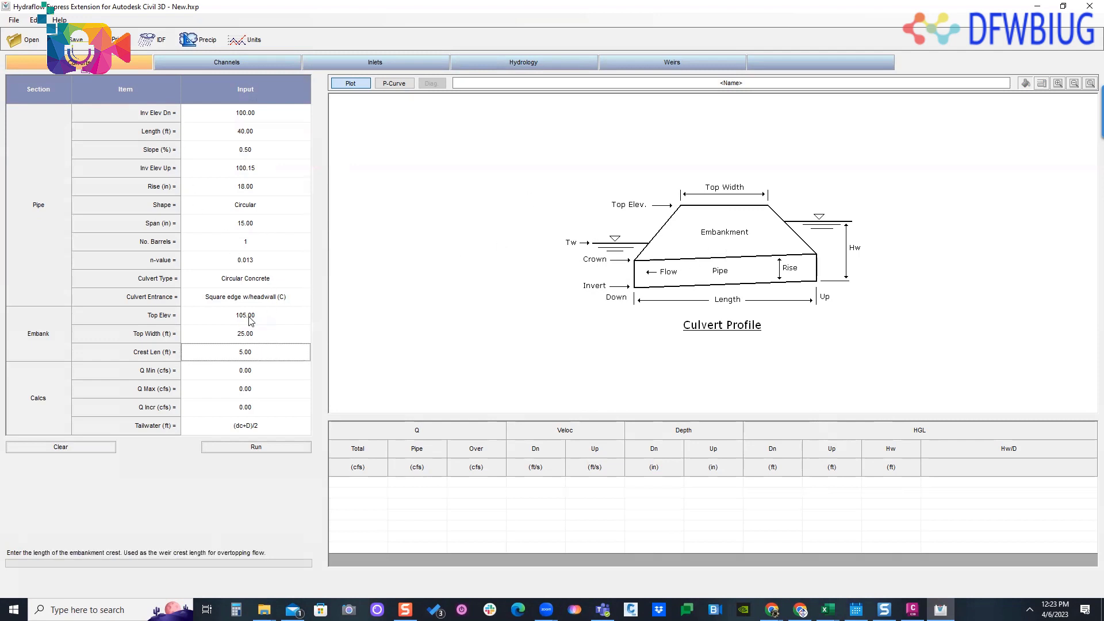
left_click(252, 337)
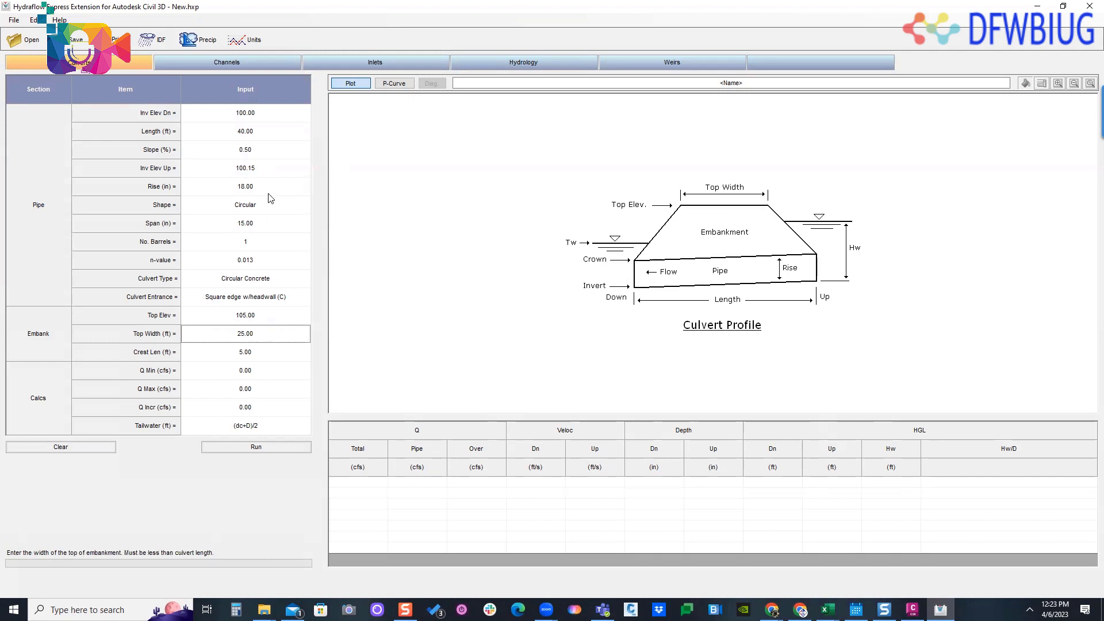
left_click(263, 336)
double_click(263, 335)
type("30")
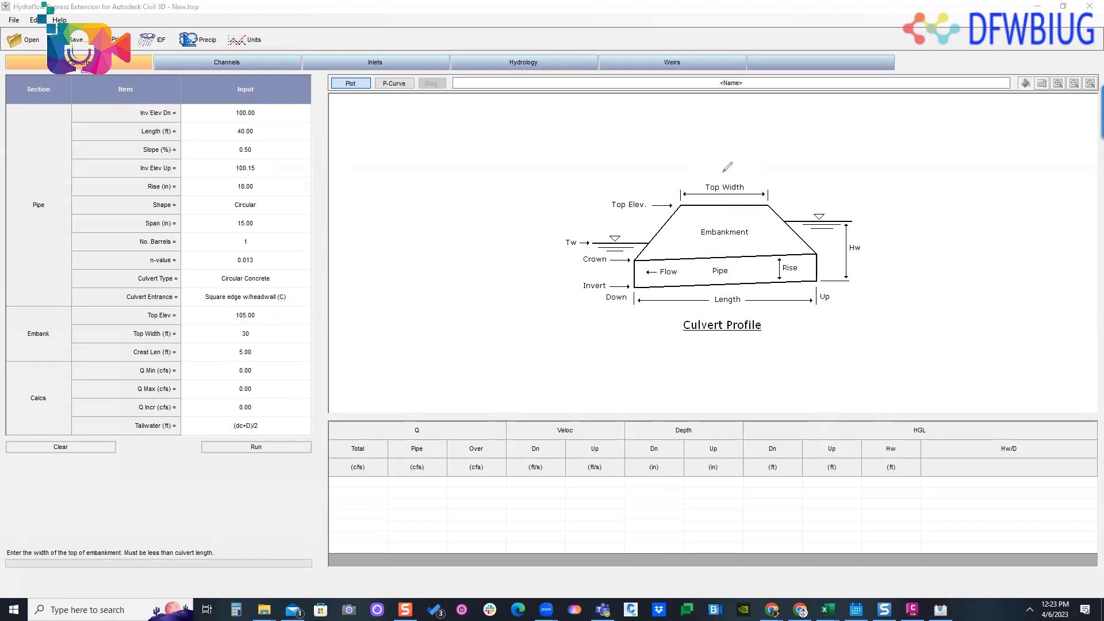
- Mark the embankment's top and both side slopes with freehand strokes on the culvert profile diagram
mouse_move(717, 165)
left_mouse_down()
mouse_move(731, 174)
mouse_move(717, 202)
left_mouse_up()
mouse_move(749, 168)
left_mouse_down()
mouse_move(795, 191)
mouse_move(783, 210)
left_mouse_up()
mouse_move(666, 198)
left_mouse_down()
mouse_move(652, 194)
mouse_move(646, 216)
left_mouse_up()
left_click_drag(685, 205, 650, 253)
left_click_drag(771, 205, 817, 251)
- Set the flow range for the calculation to 5 cfs minimum and 15 cfs maximum, with a 1.0 cfs increment
left_click(283, 356)
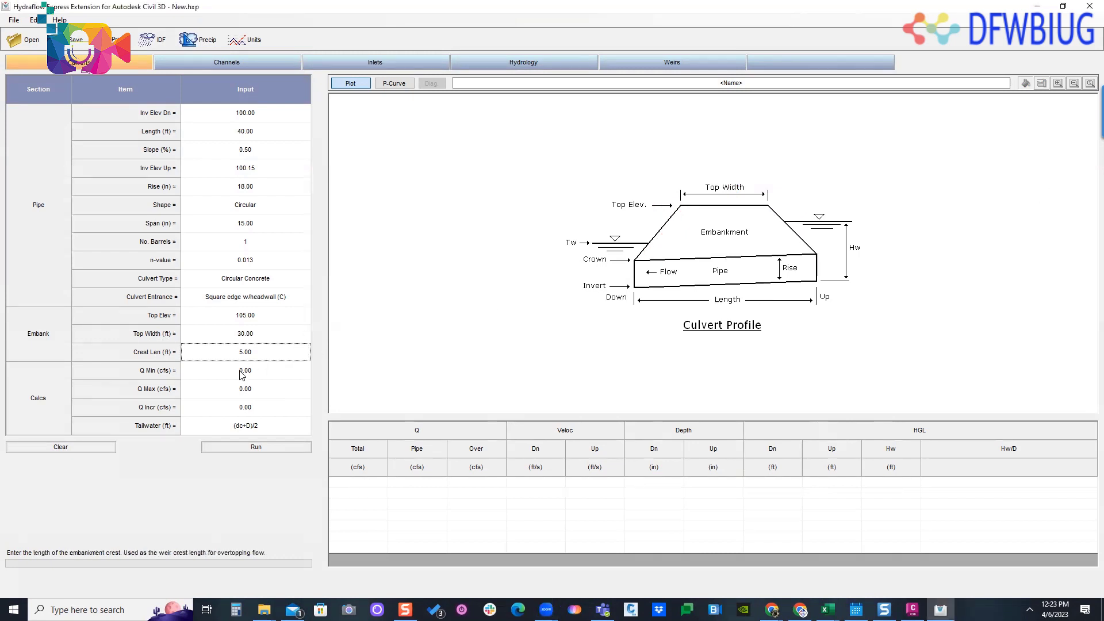
left_click(255, 371)
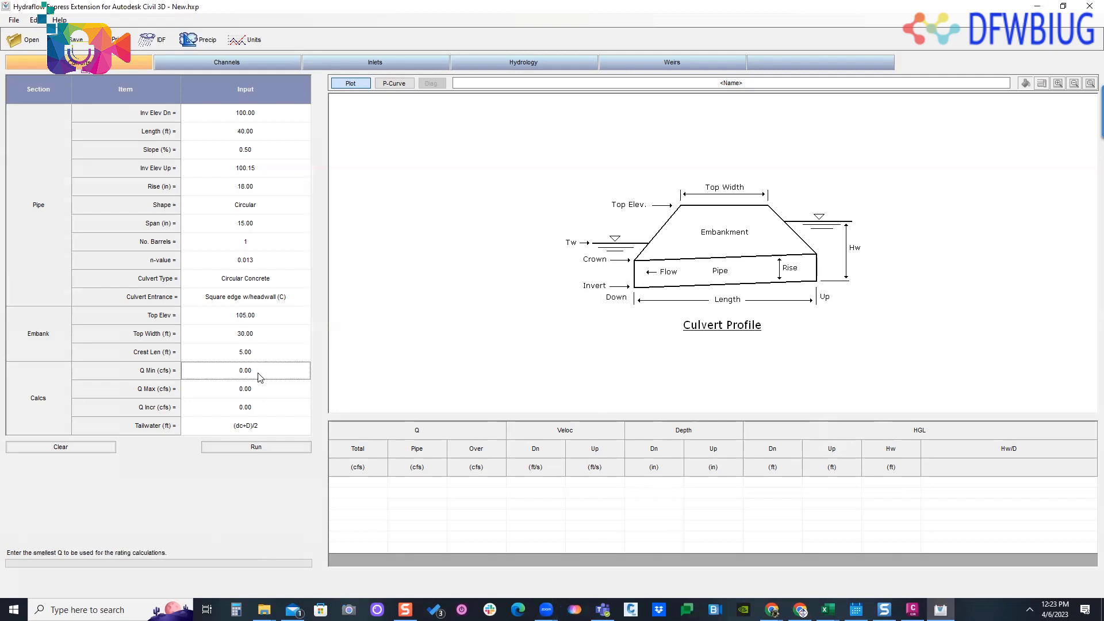
left_click(262, 372)
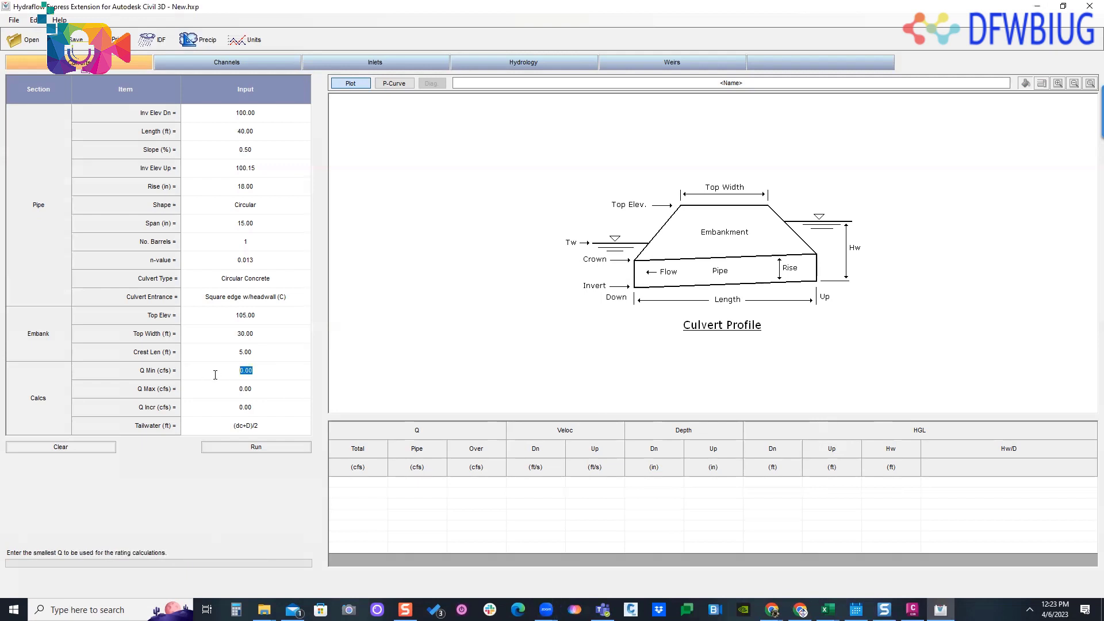
type("5")
left_click(259, 389)
left_click(259, 388)
type("1")
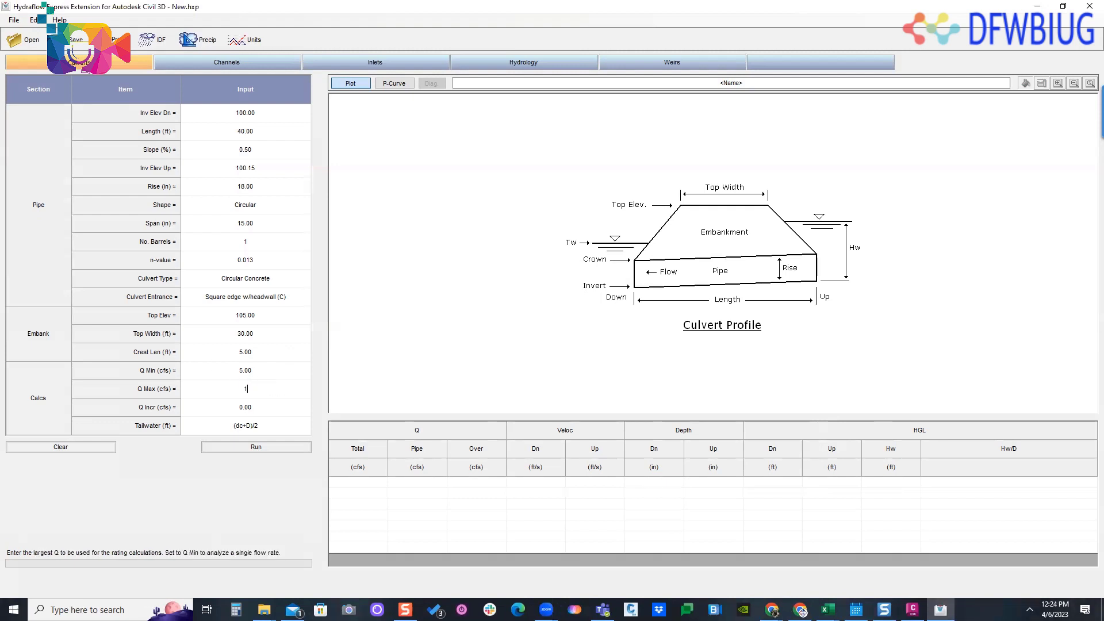
type("5")
left_click(253, 408)
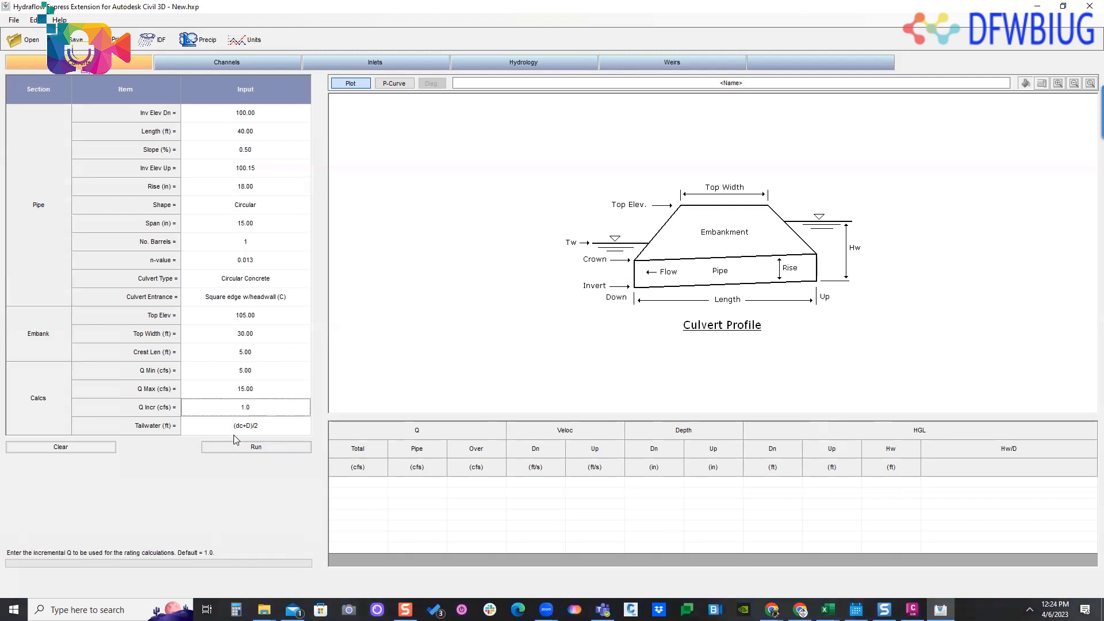
- Review the tailwater options, keep (dc+D)/2, and run the culvert calculation
left_click(301, 430)
left_click(307, 429)
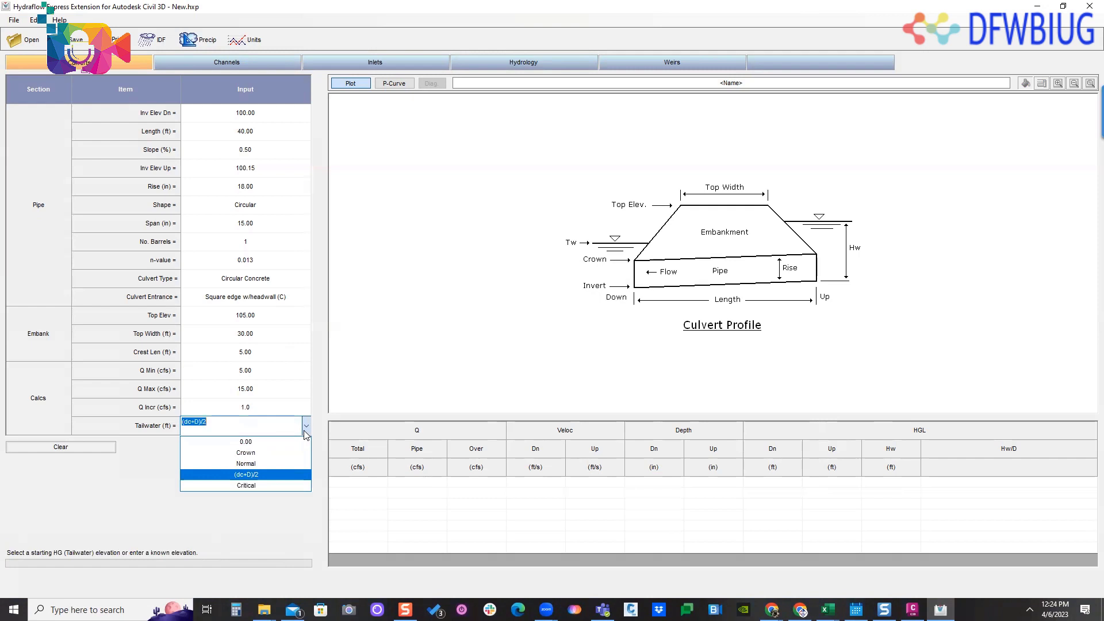
left_click(148, 477)
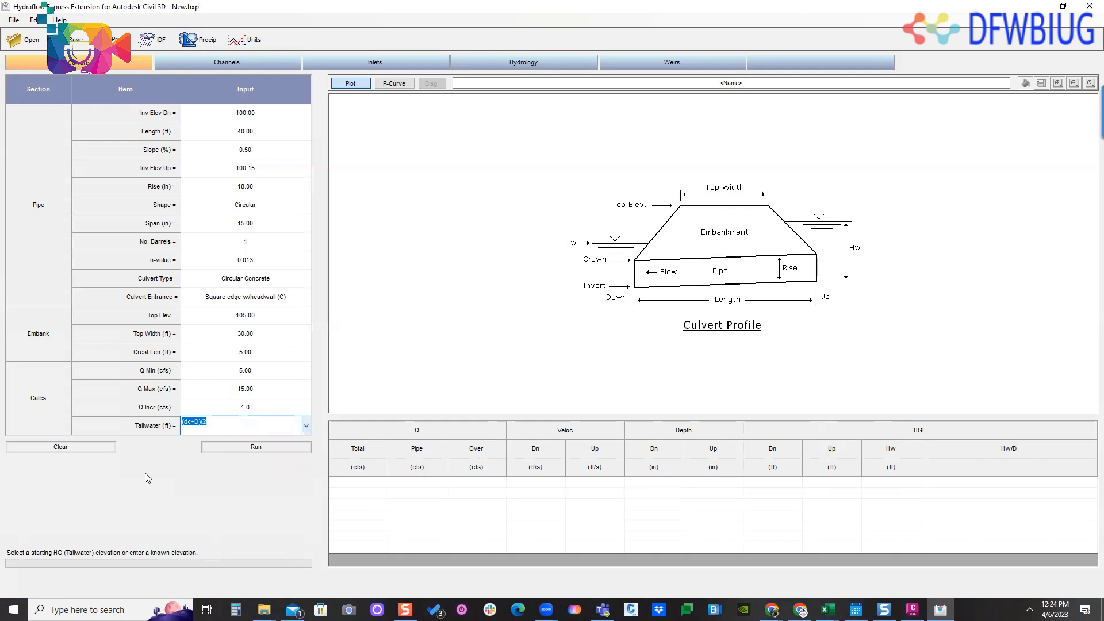
left_click(241, 451)
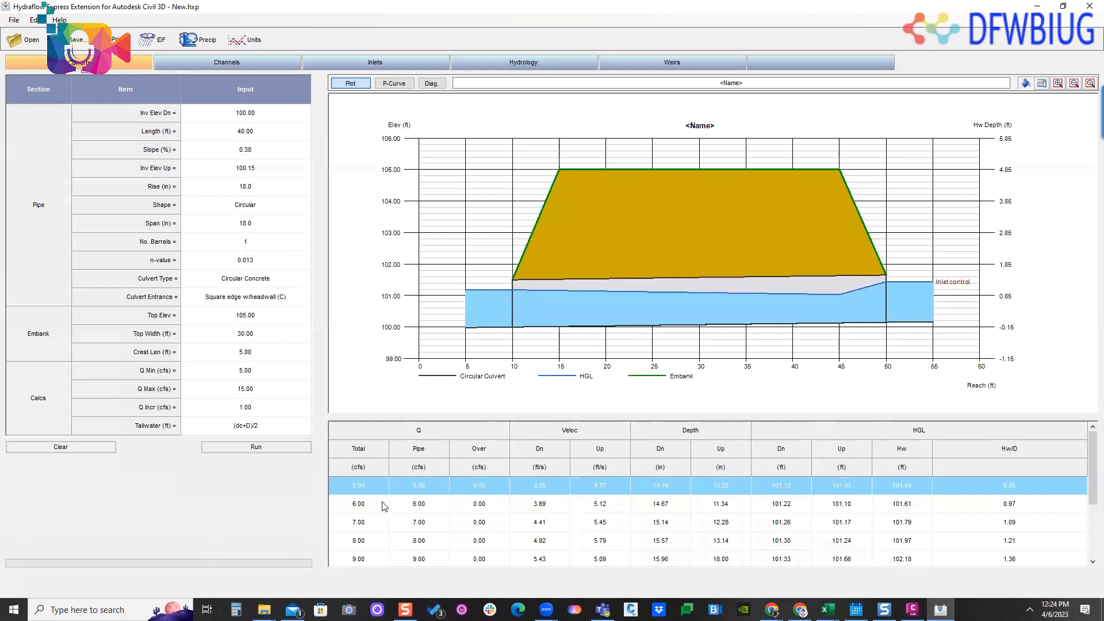
- Plot the 8 cfs result and mark the upstream headwater level on the culvert profile
scroll(362, 502, "down", 1)
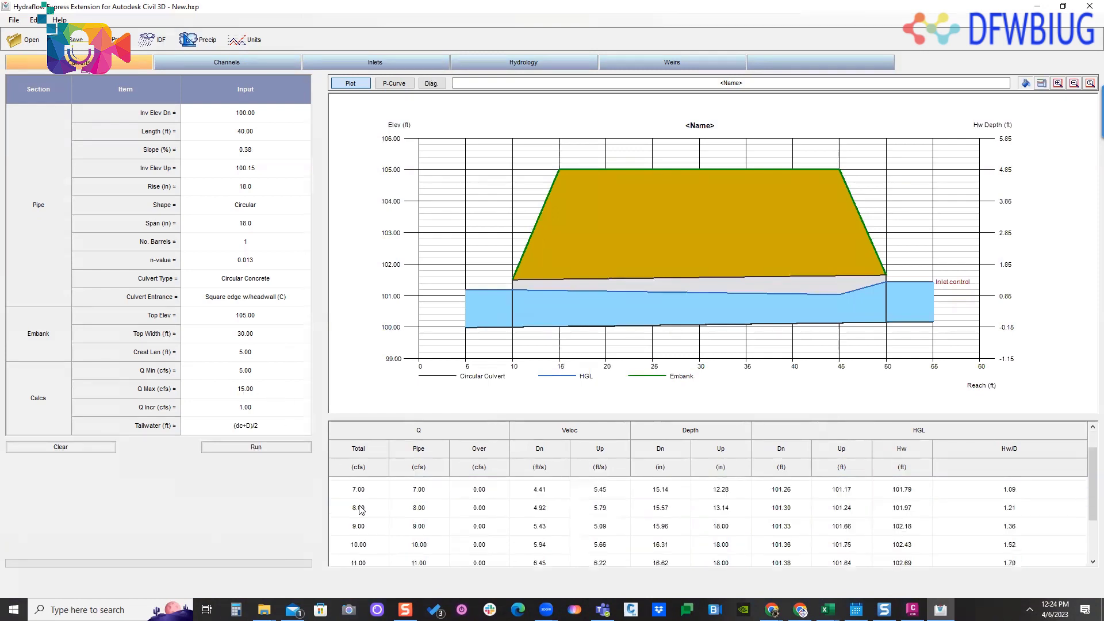
left_click(361, 507)
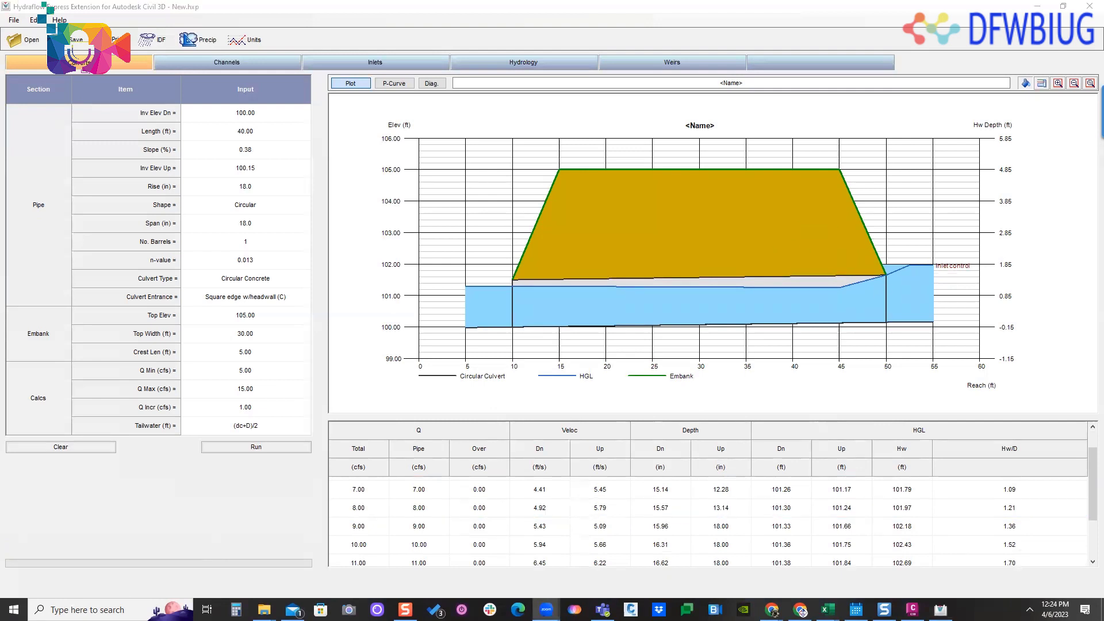
left_click_drag(979, 258, 893, 266)
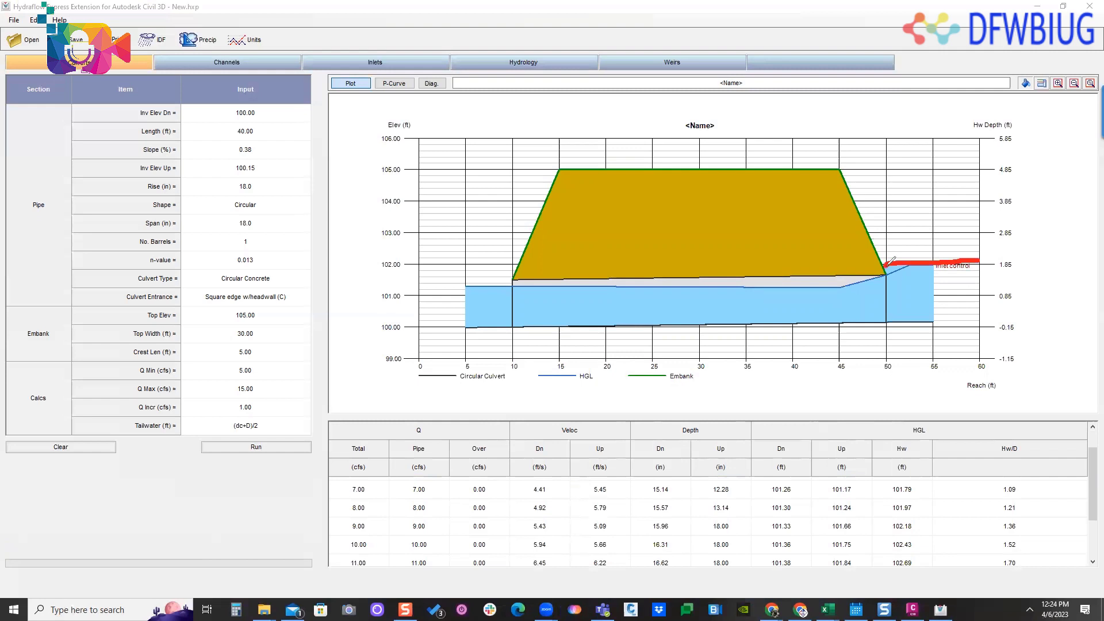
- Mark the headwater and successively higher ponding levels against the embankment's upstream slope with freehand strokes, and select the 8 cfs result row
mouse_move(986, 258)
left_mouse_down()
mouse_move(888, 248)
mouse_move(898, 251)
left_mouse_up()
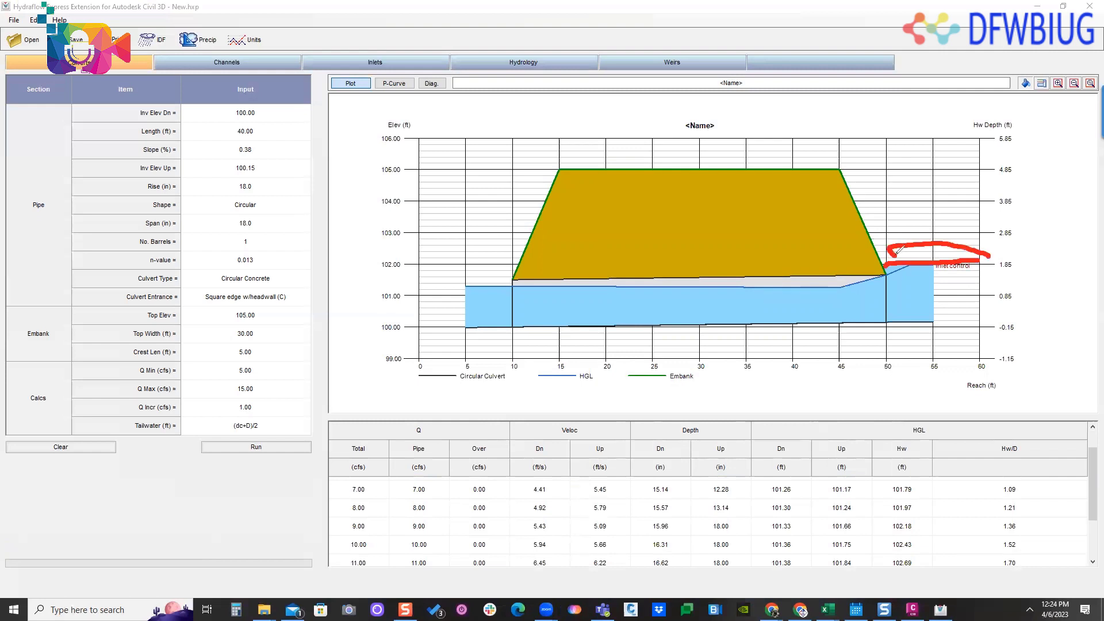
mouse_move(897, 251)
left_mouse_down()
mouse_move(903, 240)
mouse_move(901, 257)
mouse_move(1001, 275)
mouse_move(969, 235)
left_mouse_up()
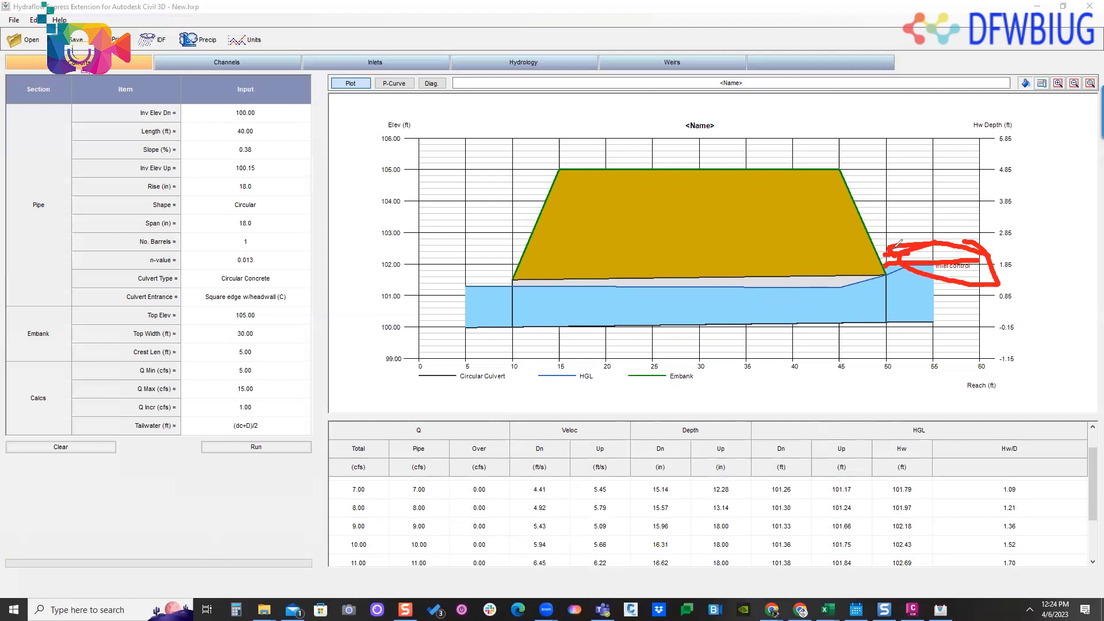
left_click_drag(868, 237, 969, 221)
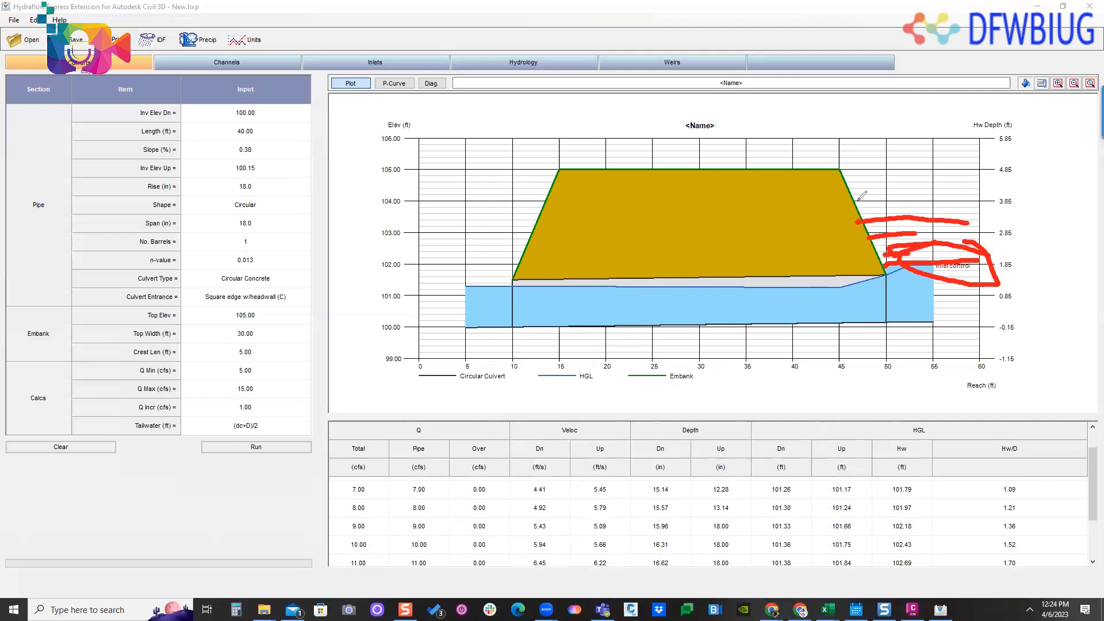
left_click_drag(856, 201, 949, 202)
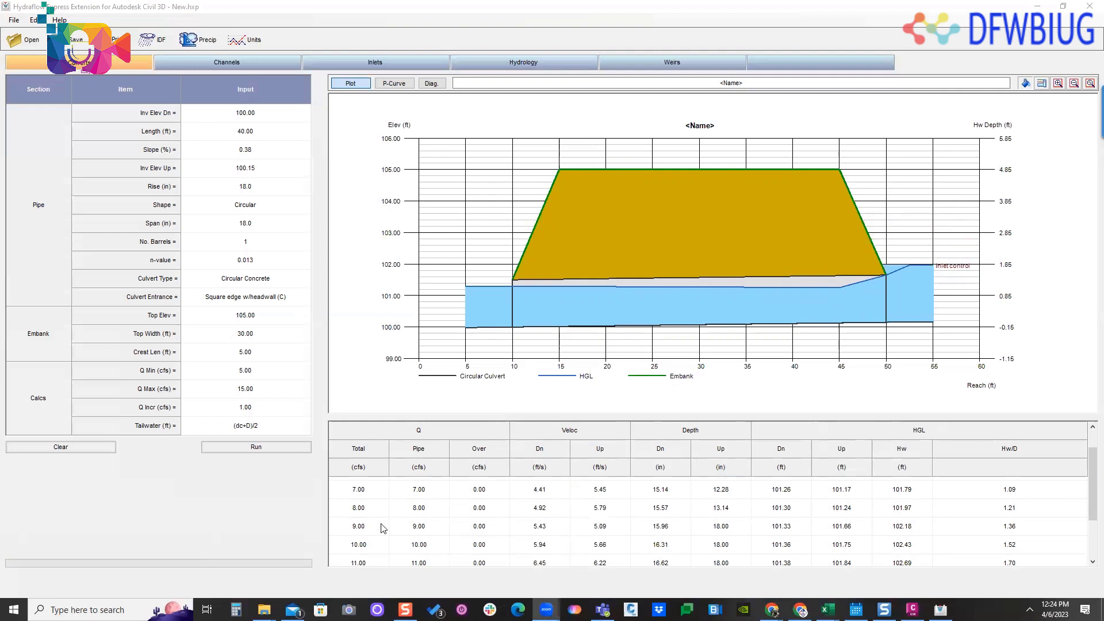
left_click(371, 509)
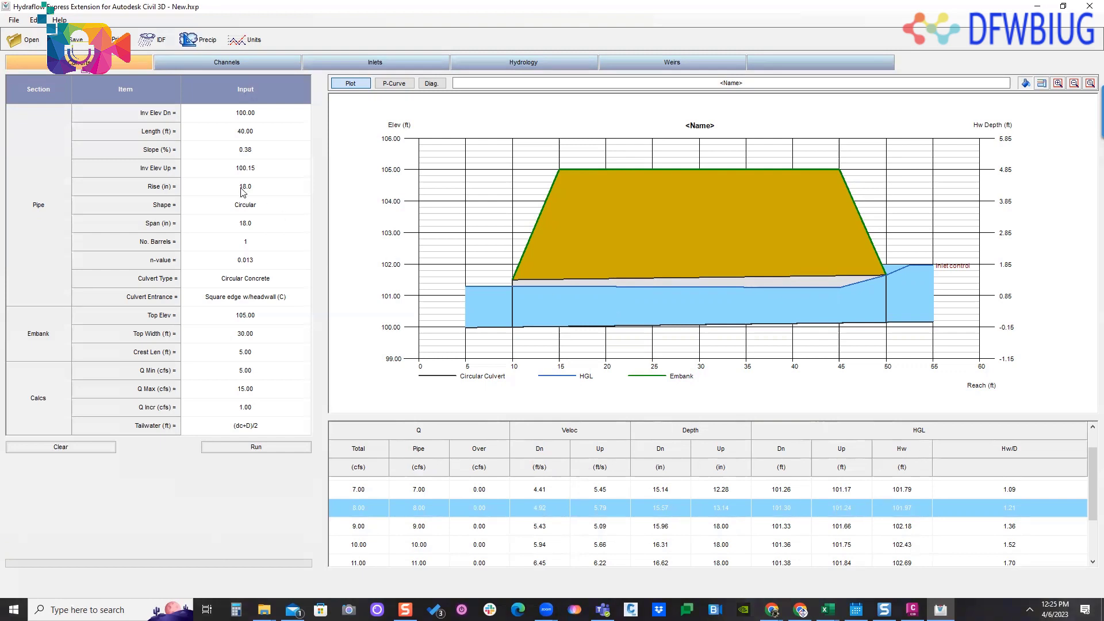
left_click(119, 39)
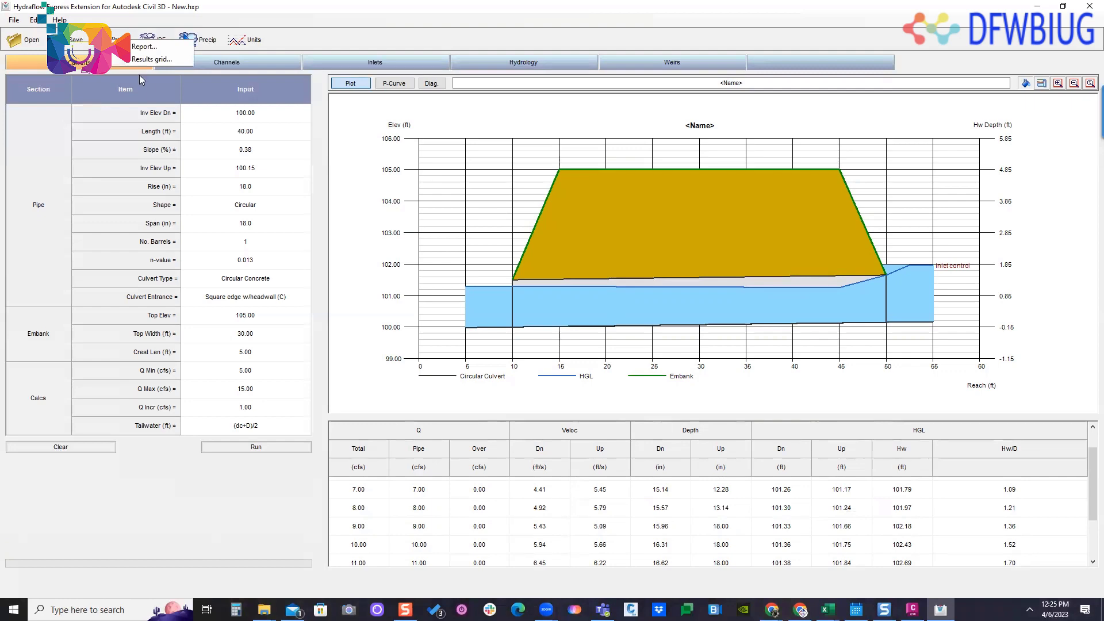
left_click(151, 60)
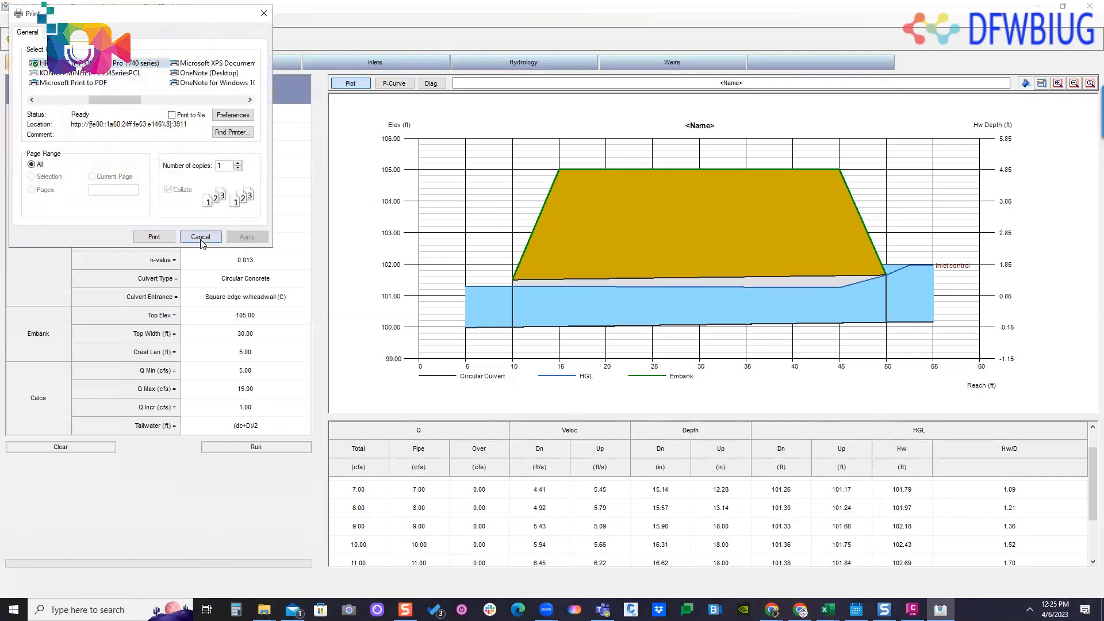
left_click(201, 237)
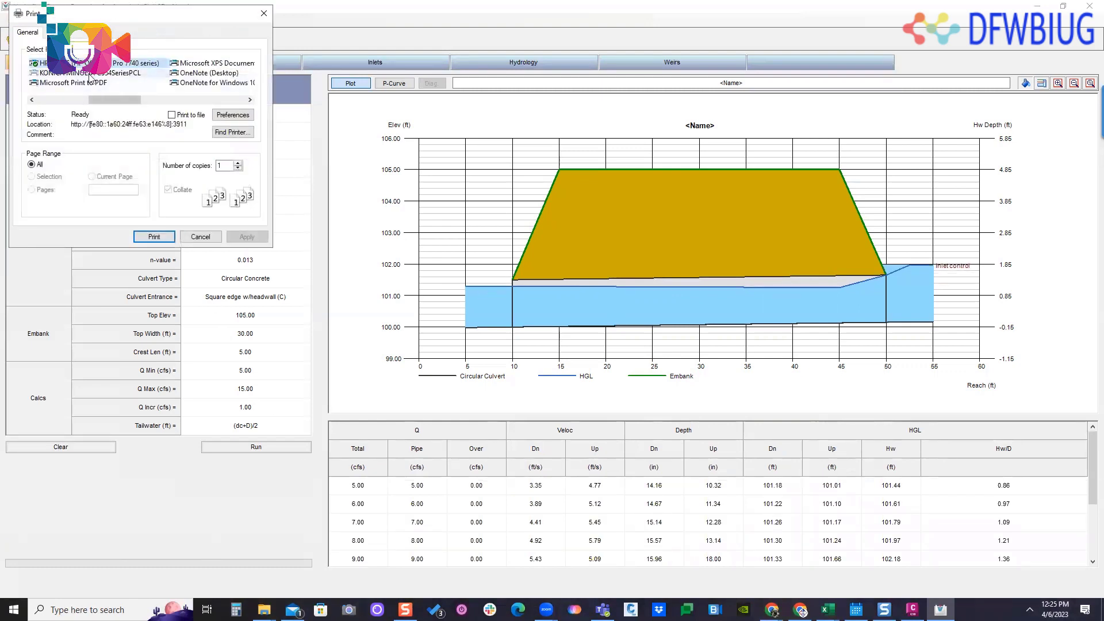
- Print the culvert report to Adobe PDF as document.pdf in the Documents folder, replacing the existing file
left_click_drag(101, 100, 49, 102)
left_click(61, 63)
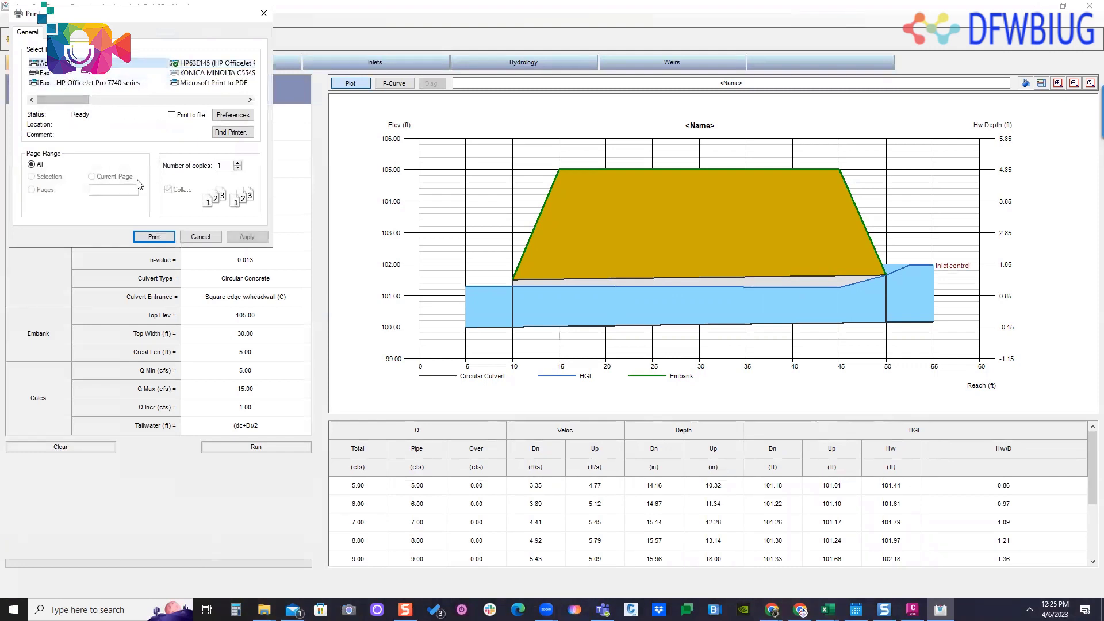
left_click(154, 237)
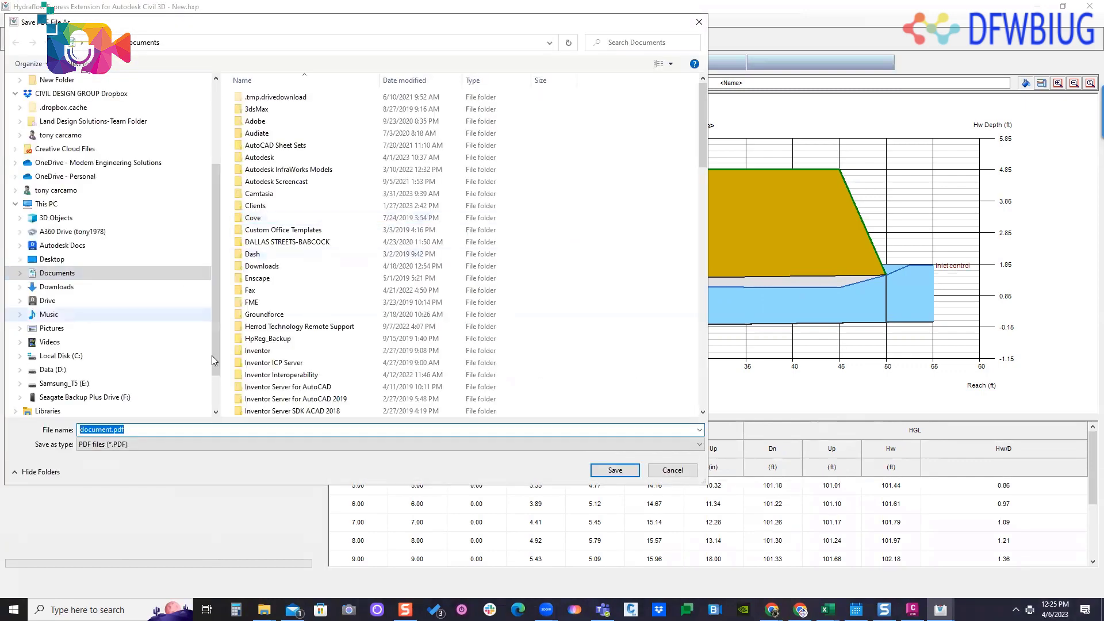
key("Return")
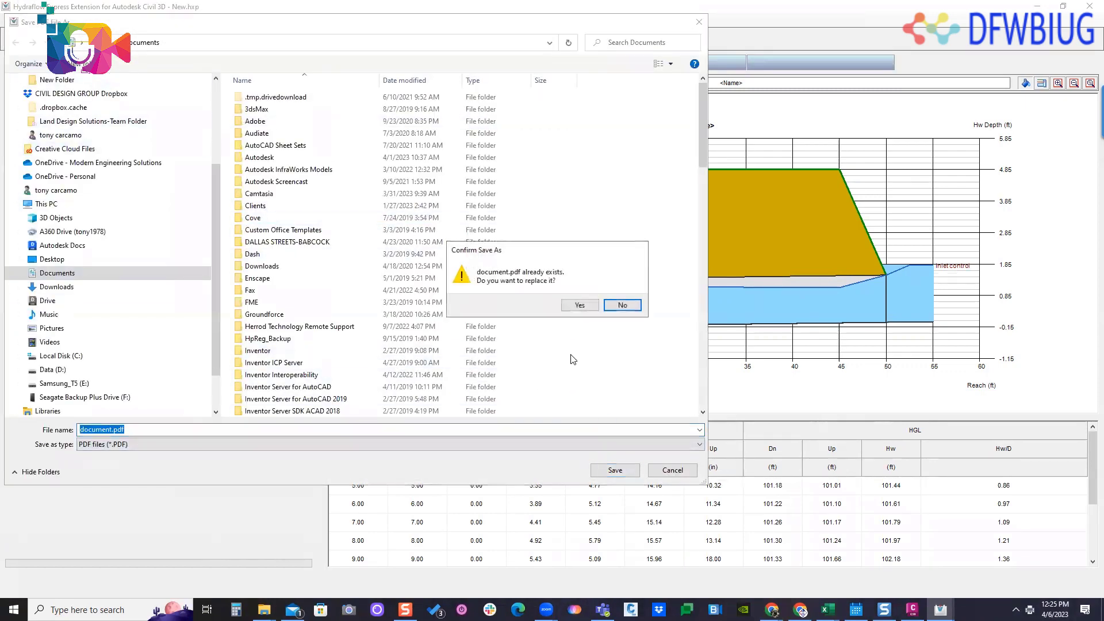
left_click(596, 307)
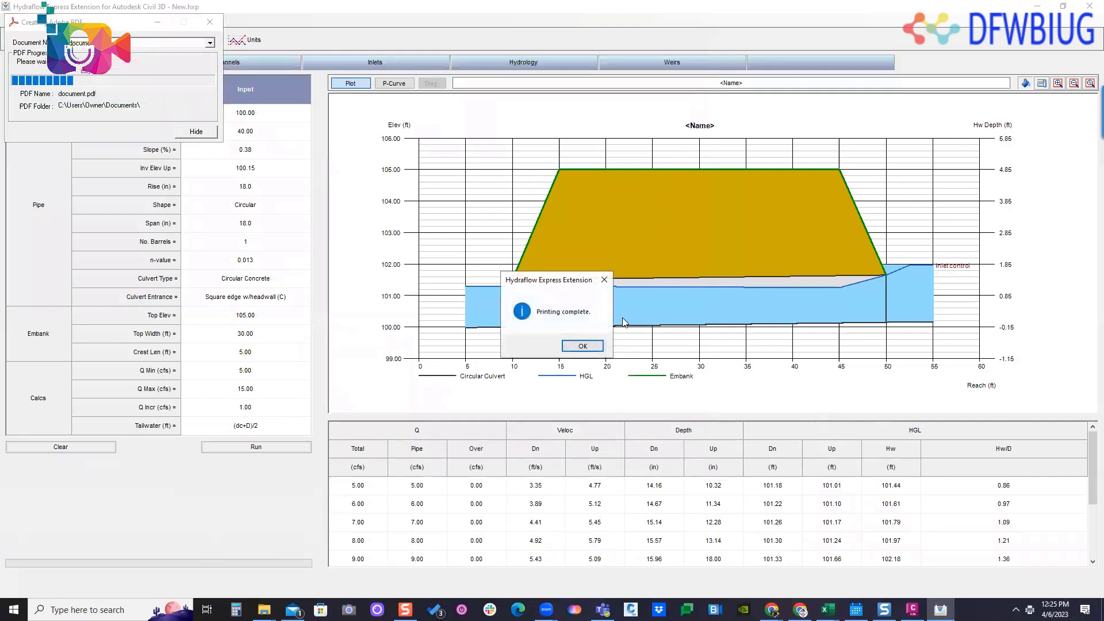
left_click(598, 346)
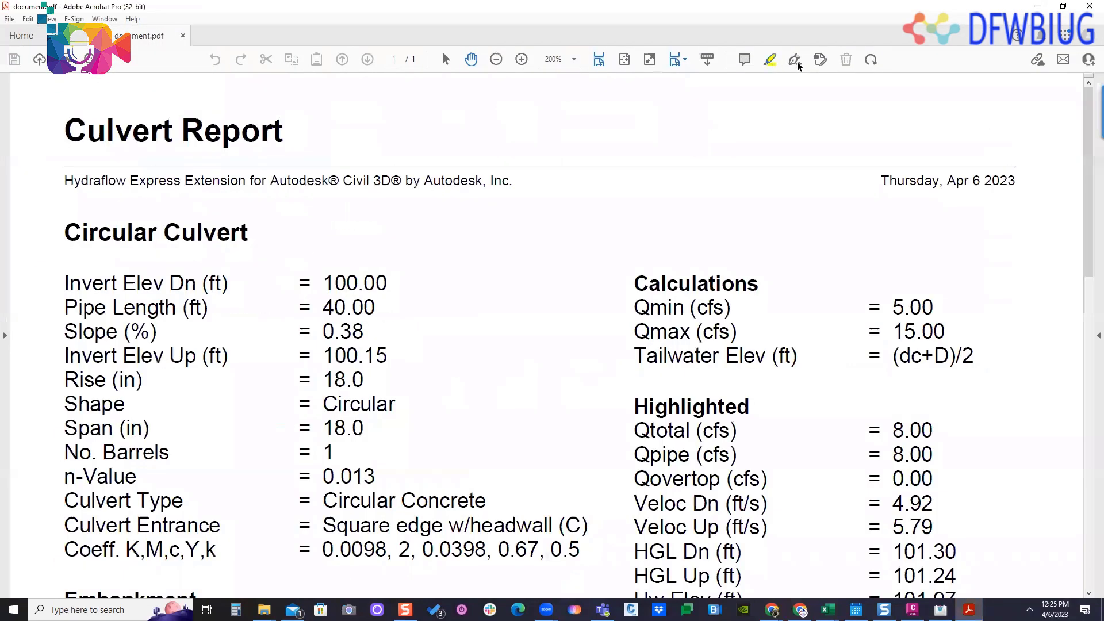
- Review the PDF culvert report's inputs, embankment data, highlighted results and profile plot at 125% zoom, and close it
left_click(497, 61)
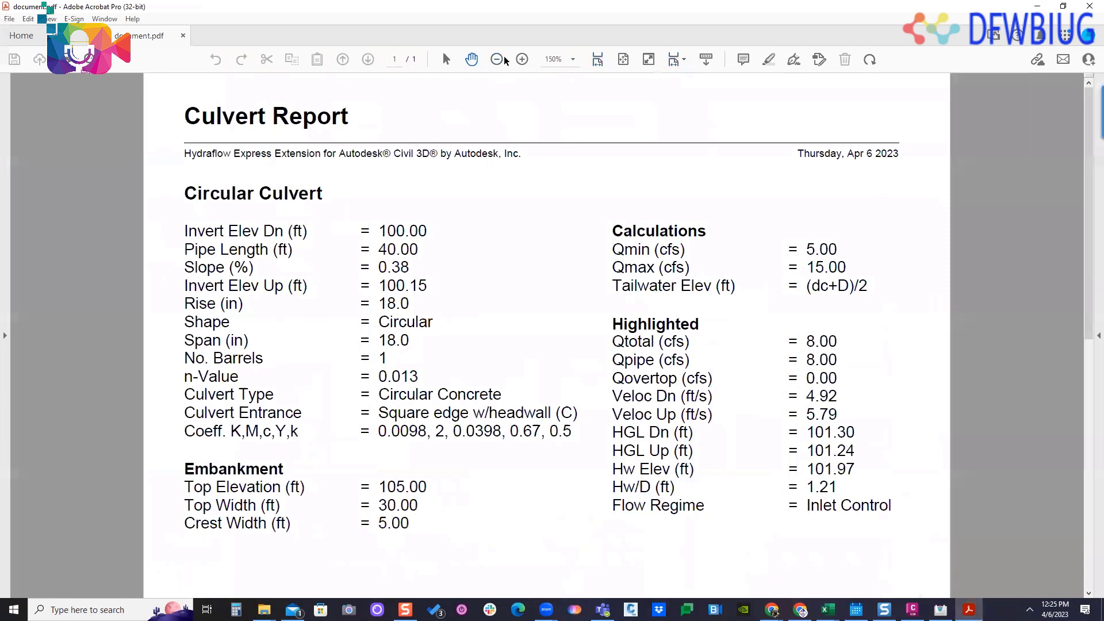
left_click(498, 59)
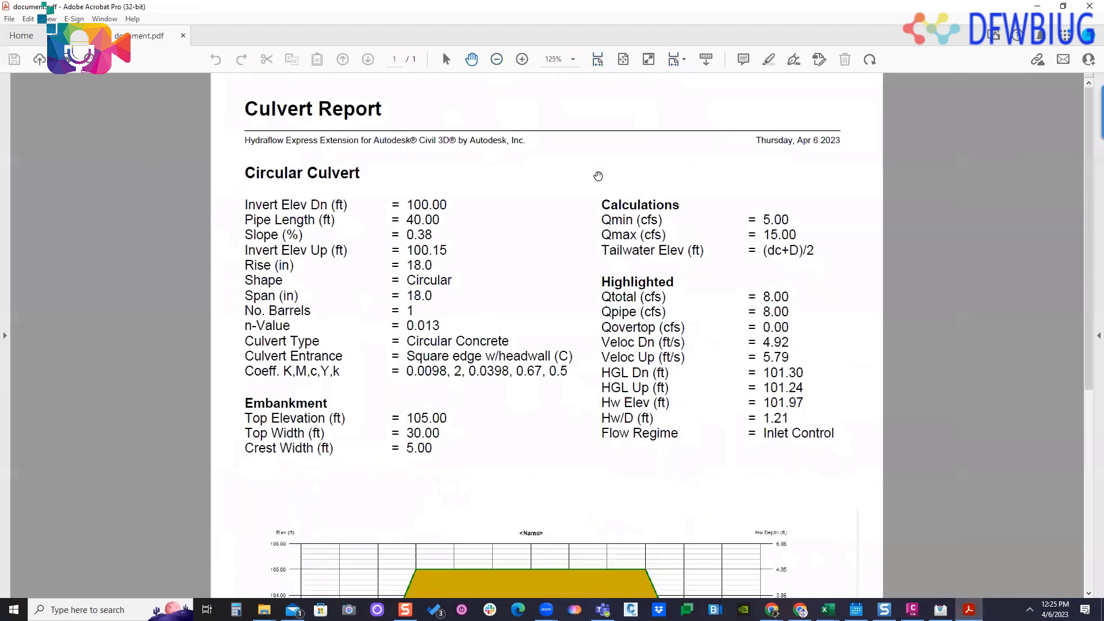
scroll(503, 180, "down", 2)
scroll(488, 212, "up", 1)
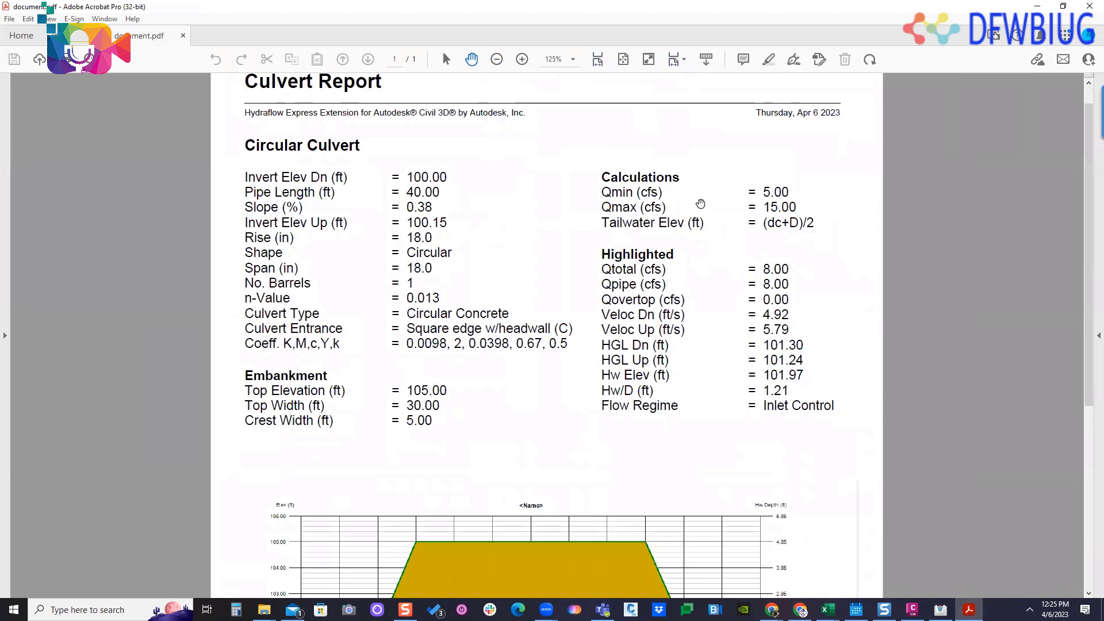
scroll(551, 293, "down", 7)
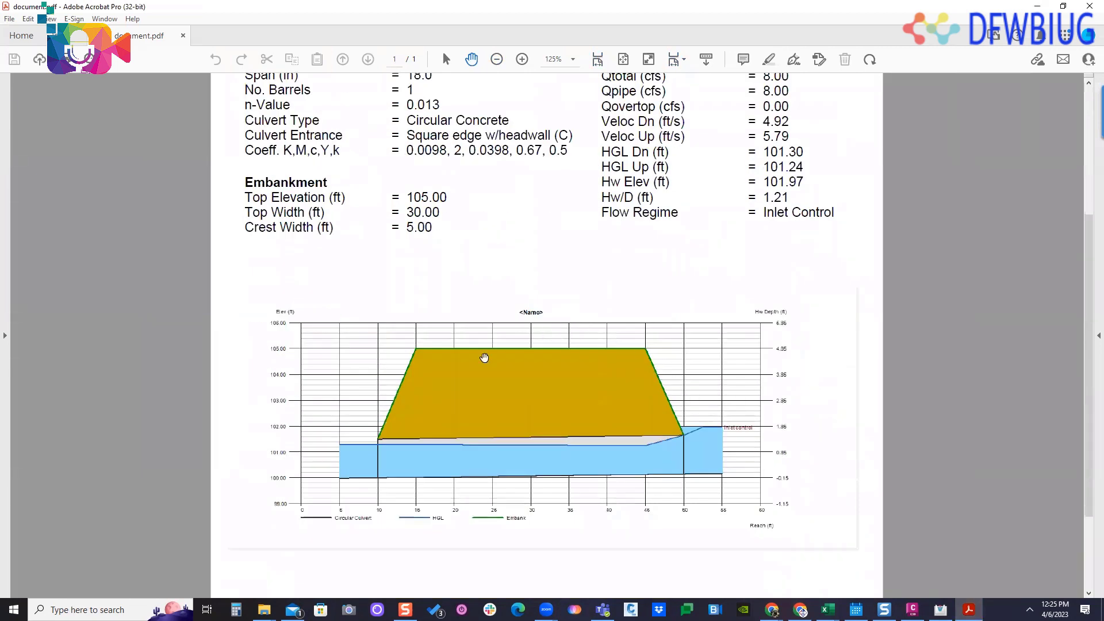
scroll(649, 414, "up", 1)
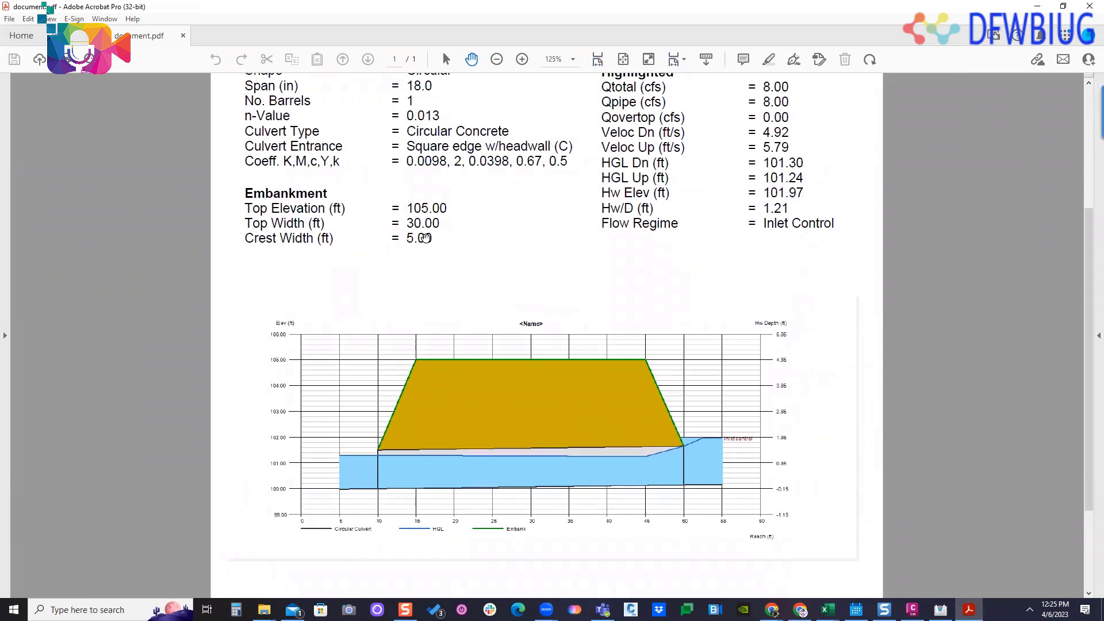
scroll(868, 223, "up", 6)
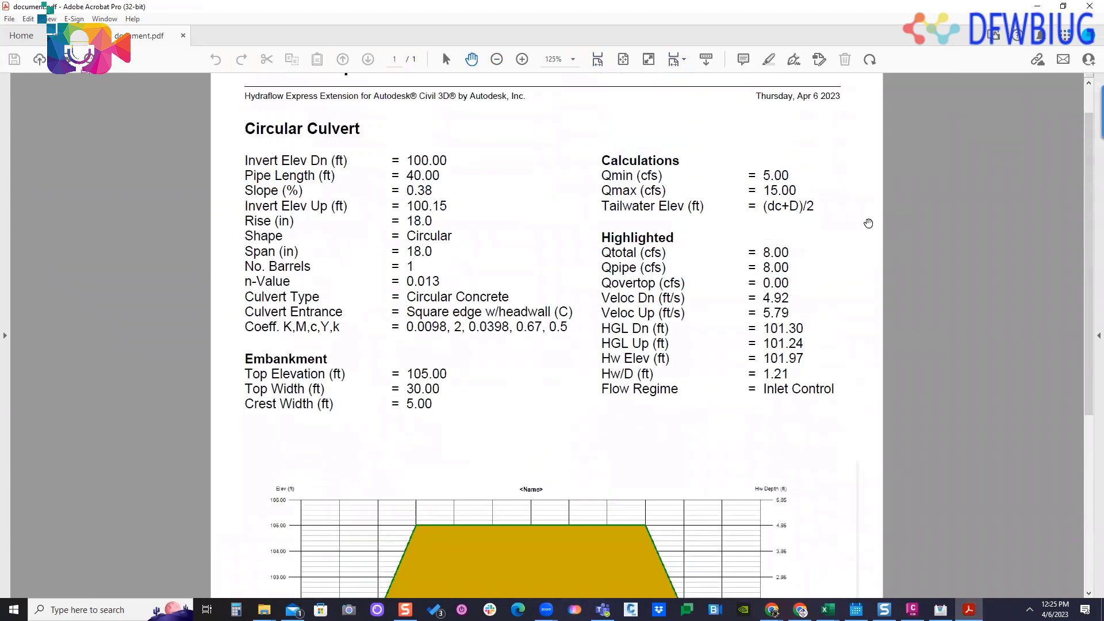
scroll(744, 286, "down", 11)
scroll(722, 207, "up", 7)
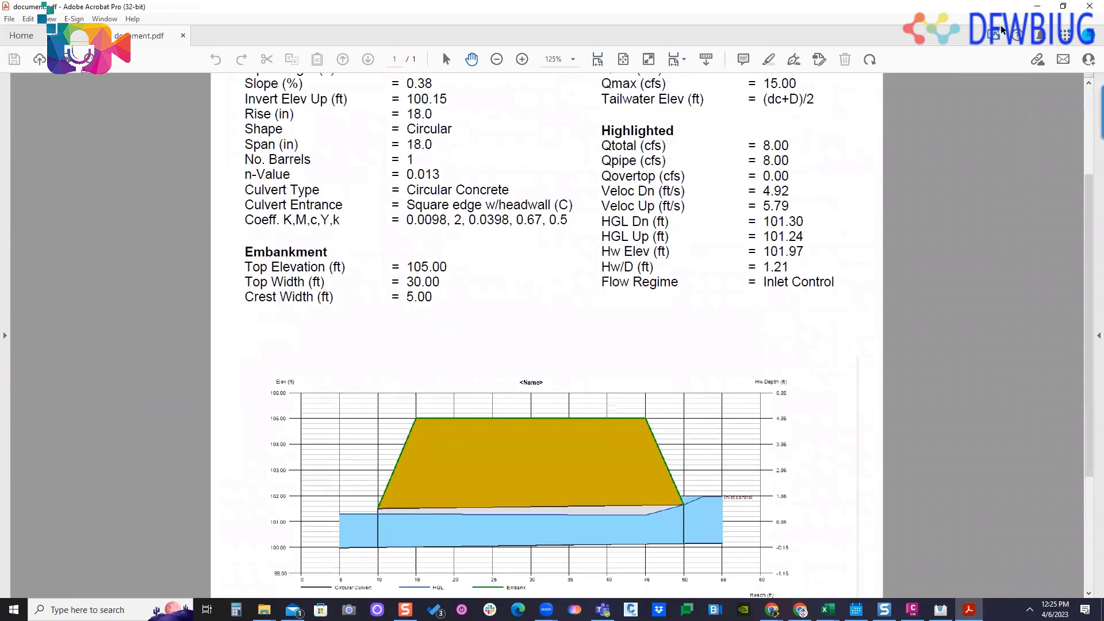
left_click(1089, 6)
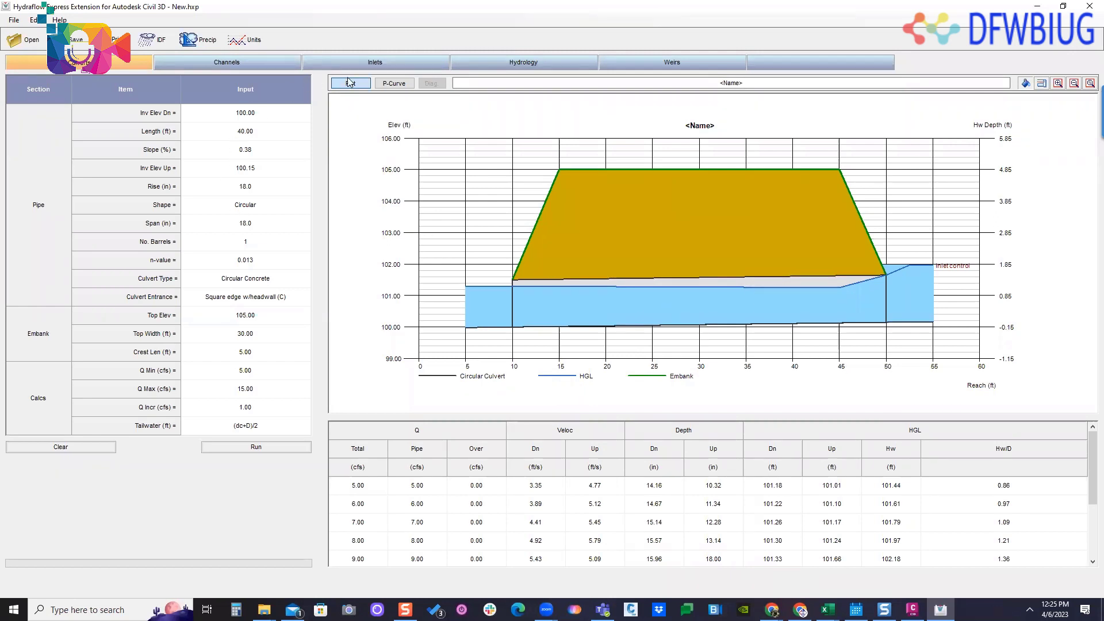
- Compare the input fields and diagrams of the inlet types, including grate, slotted, drop grate and drop curb, and check the curb inlet's calculation method
left_click(373, 62)
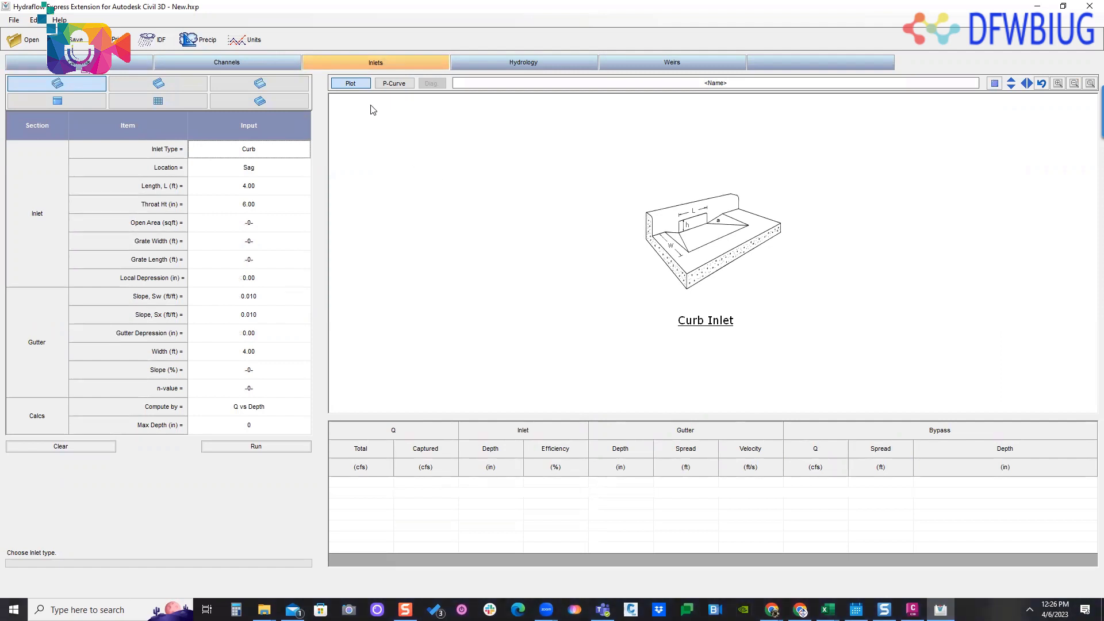
left_click(151, 82)
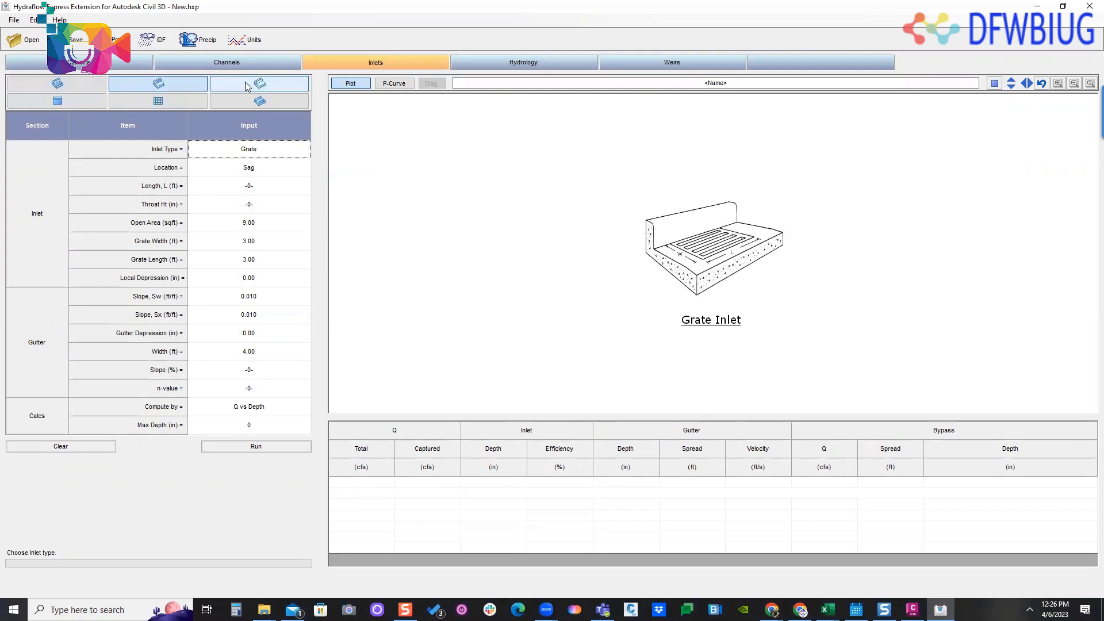
left_click(259, 83)
left_click(258, 106)
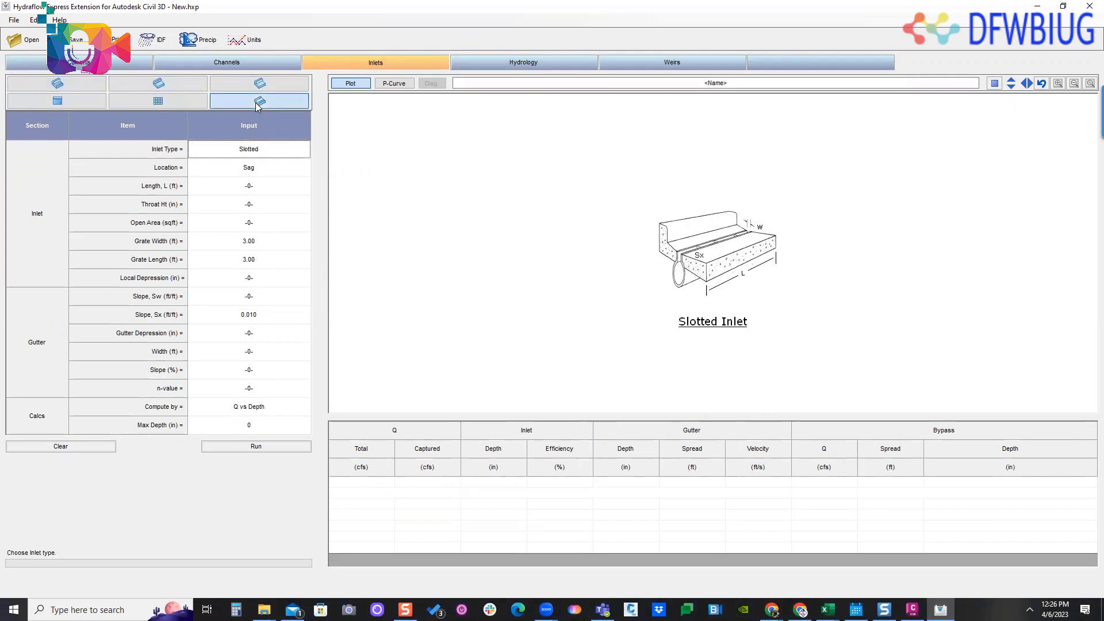
left_click(167, 102)
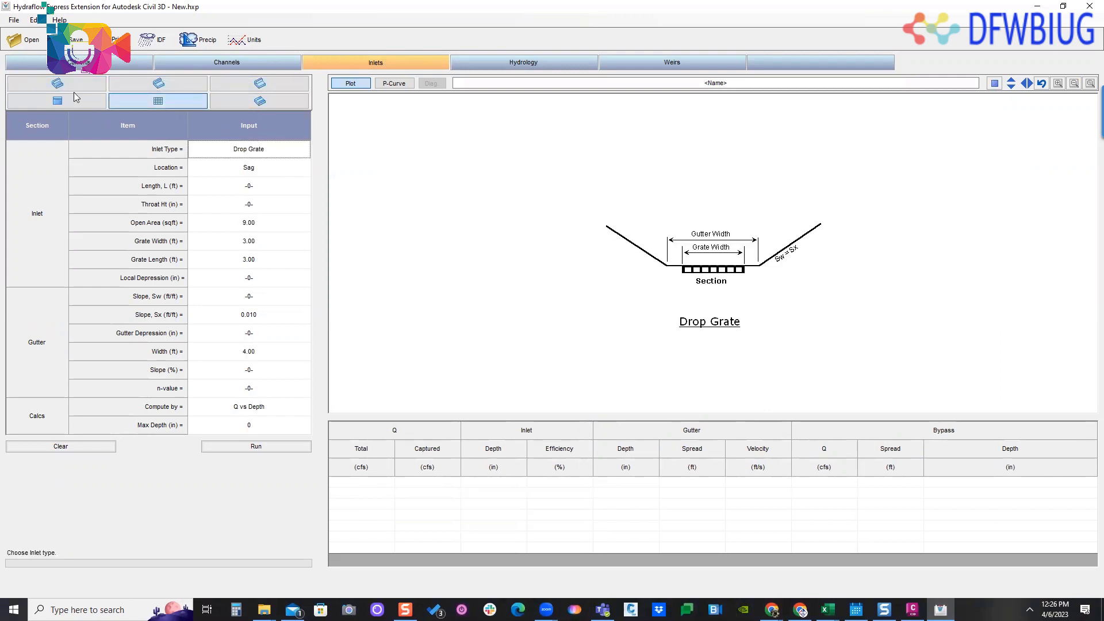
left_click(58, 102)
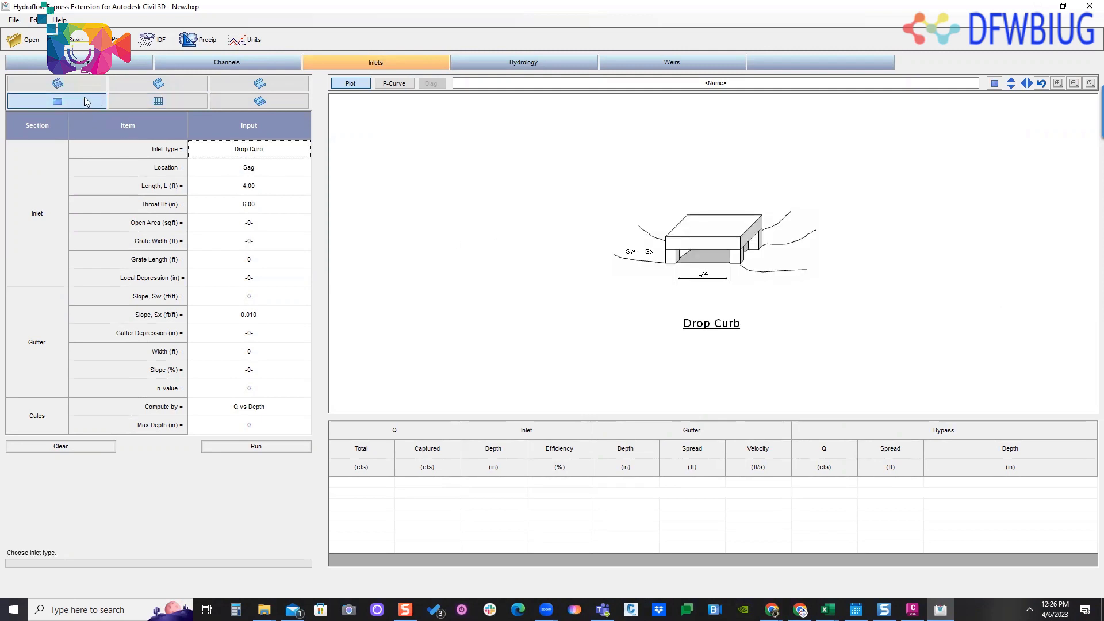
left_click(82, 90)
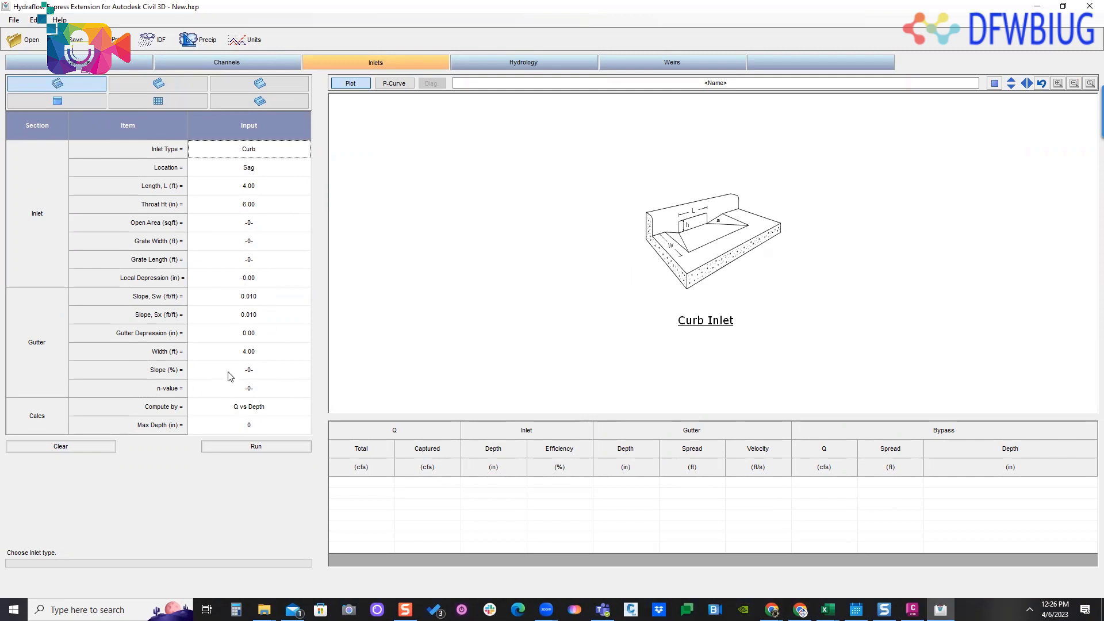
left_click(289, 406)
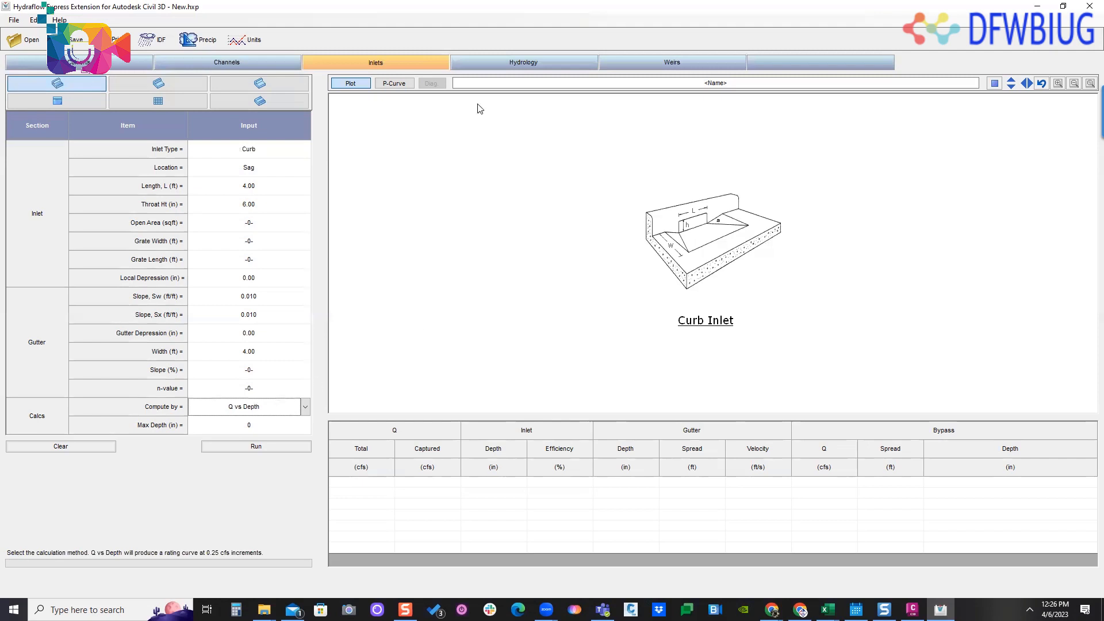
- Compare the Rational, Modified Rational and SCS hydrograph methods and their inputs for hydrology calculations, finishing on Modified Rational
left_click(483, 61)
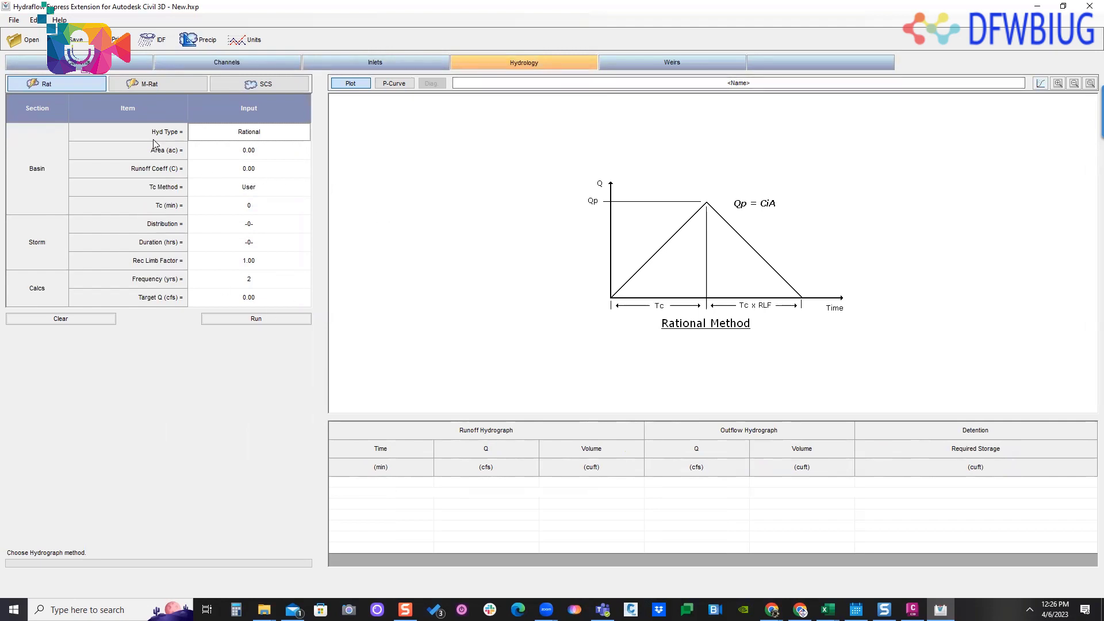
left_click(124, 84)
left_click(55, 86)
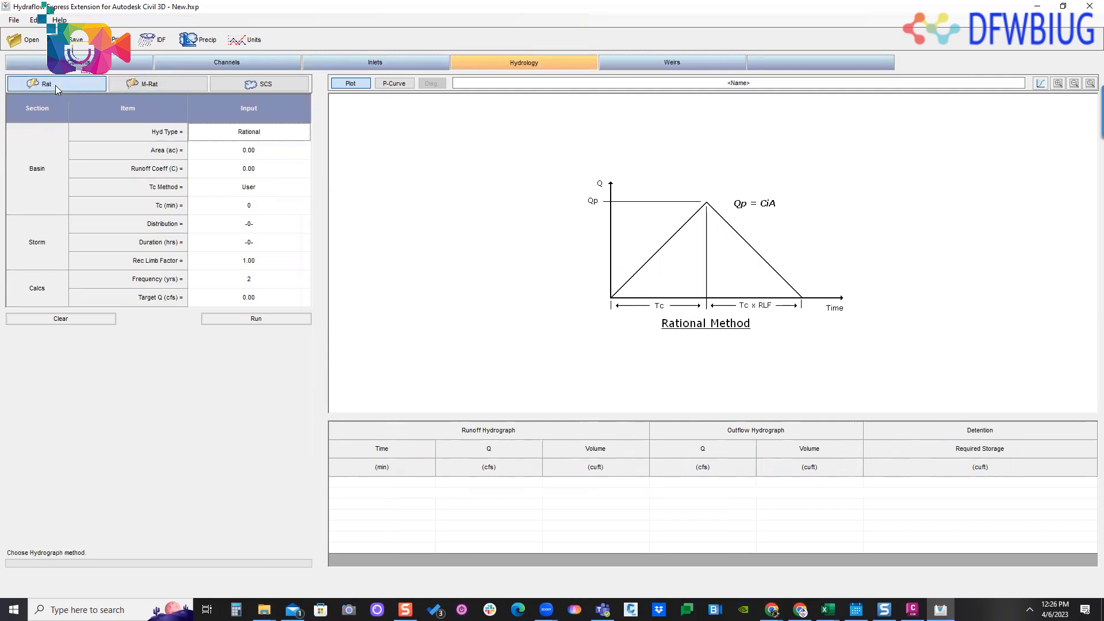
left_click(258, 85)
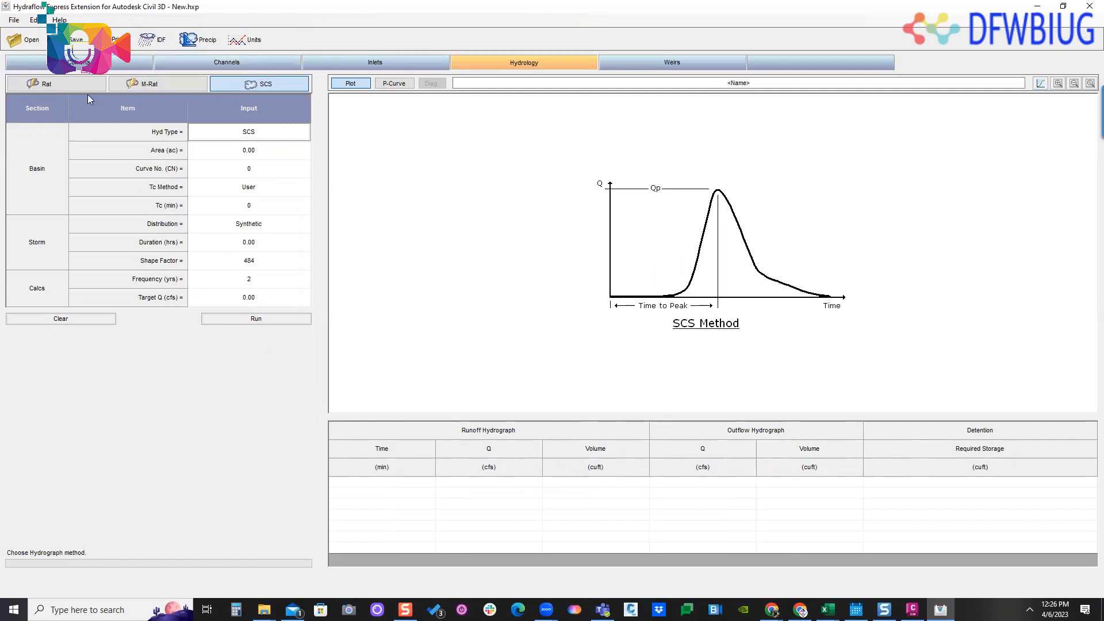
left_click(63, 88)
left_click(158, 86)
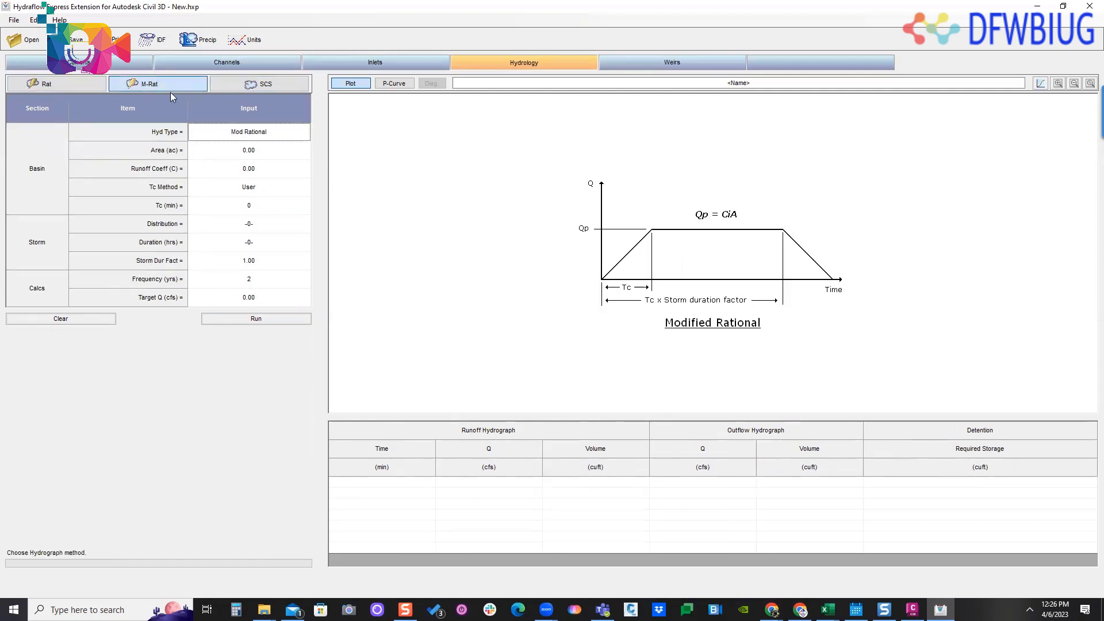
left_click(75, 87)
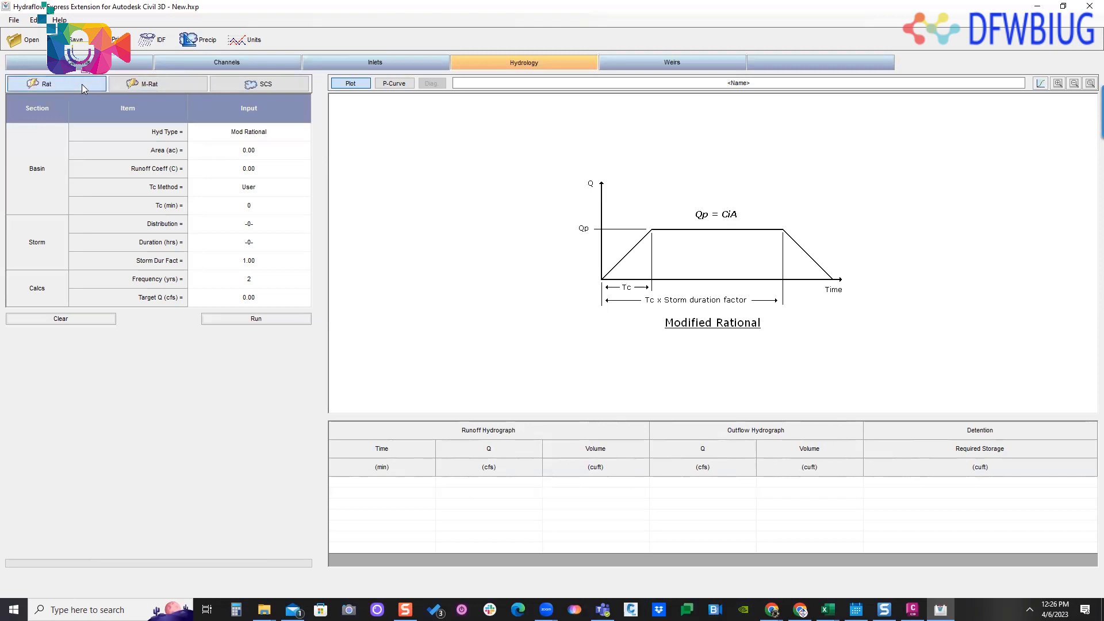
left_click(155, 87)
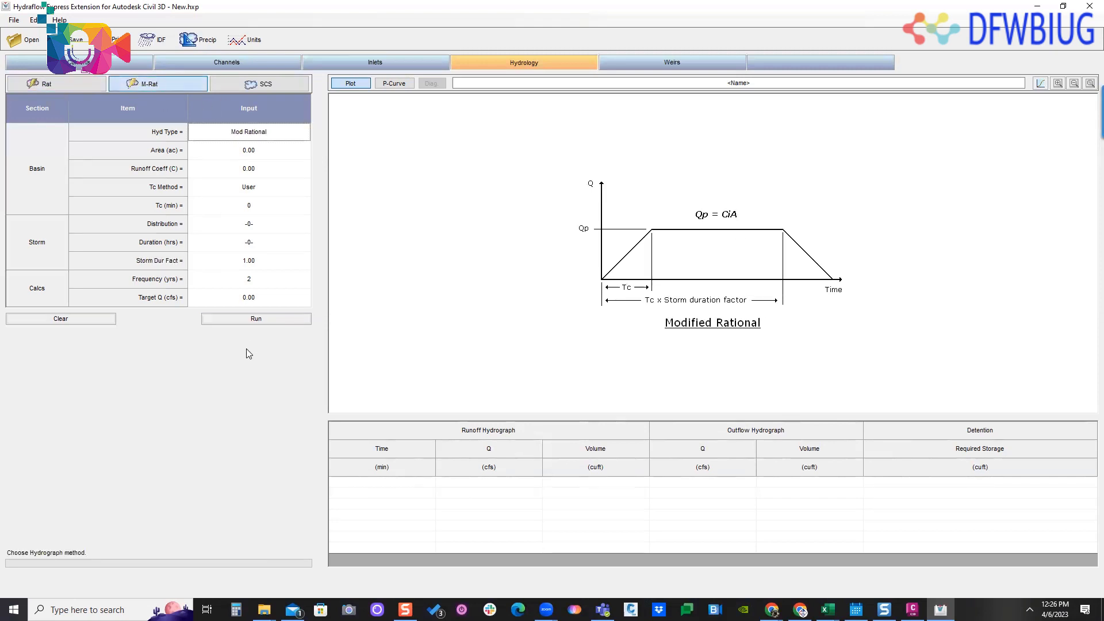
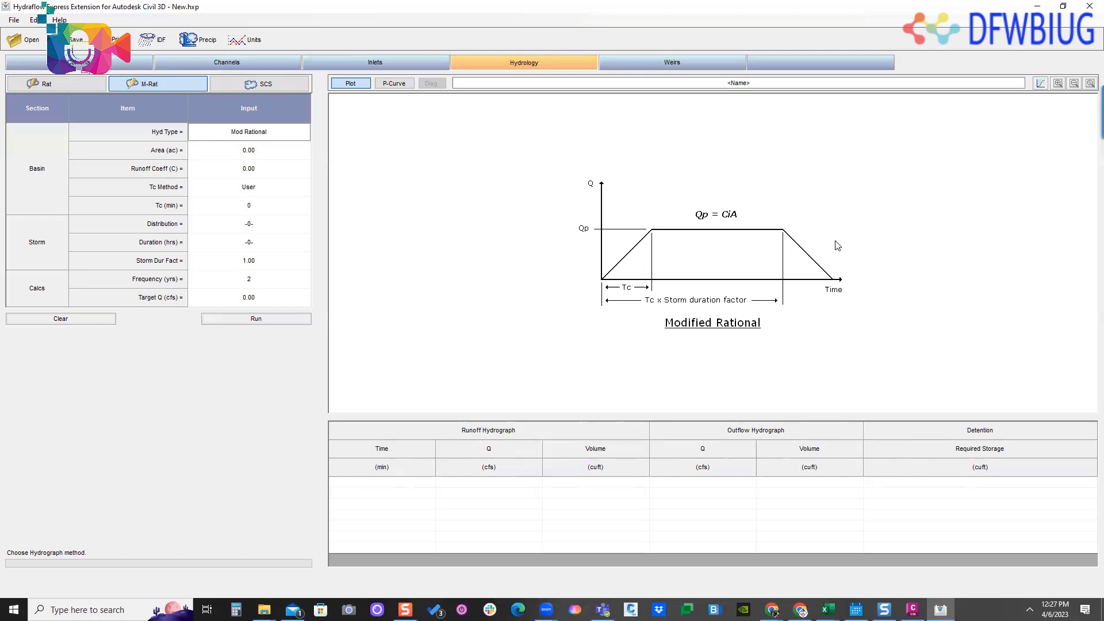
- Set up a rectangular sharp-crested weir calculation with a bottom length of 5 ft and a total depth of 2 ft
left_click(275, 85)
left_click(144, 87)
left_click(661, 62)
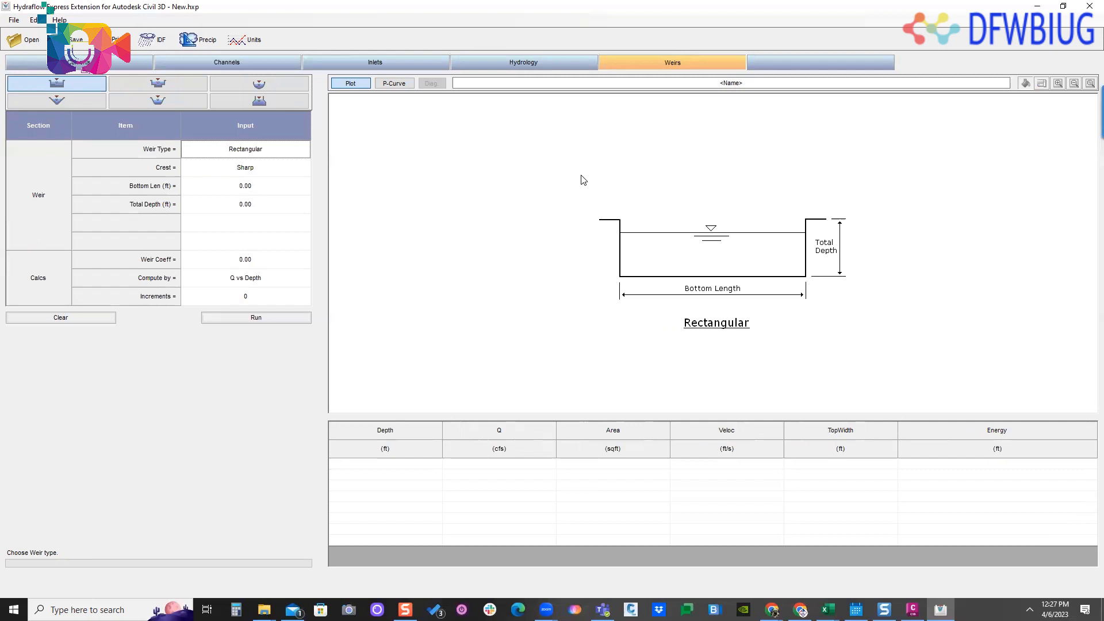
left_click(236, 194)
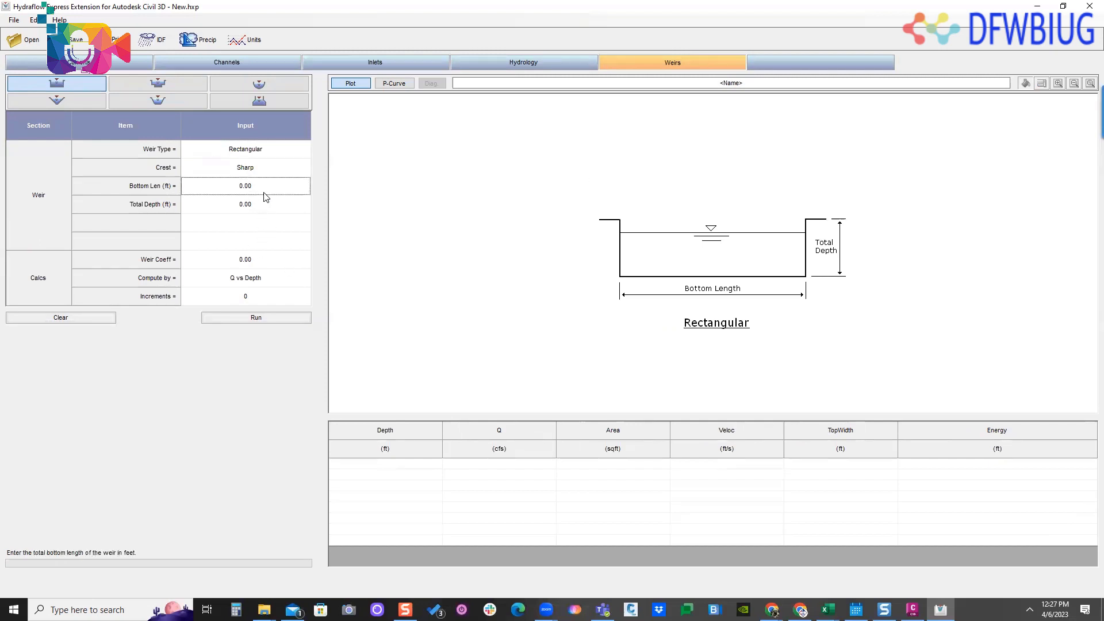
left_click(235, 192)
double_click(235, 192)
type("5")
left_click(279, 208)
double_click(266, 210)
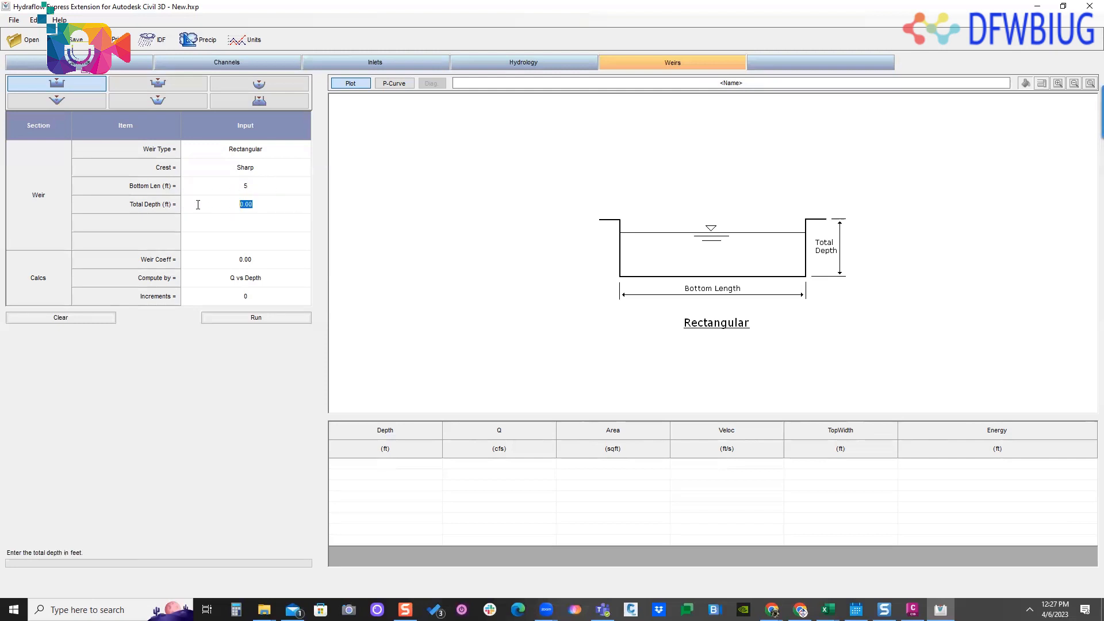
type("2")
left_click(284, 263)
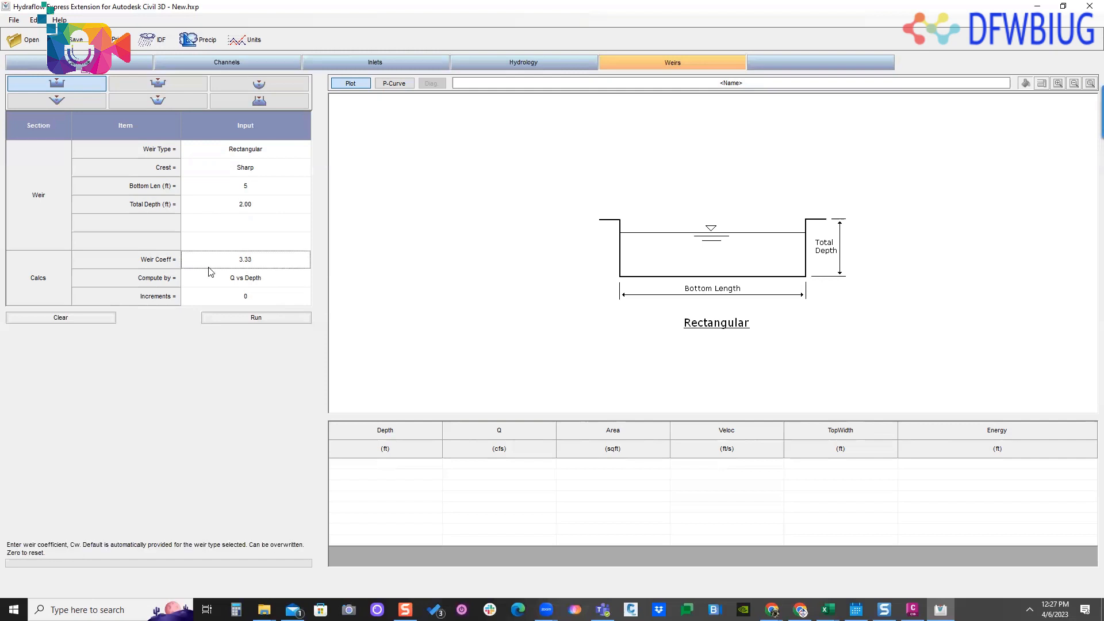
- Compute the rectangular weir by Known Q with a flow of 35 cfs and check the result row
left_click(262, 282)
left_click(305, 278)
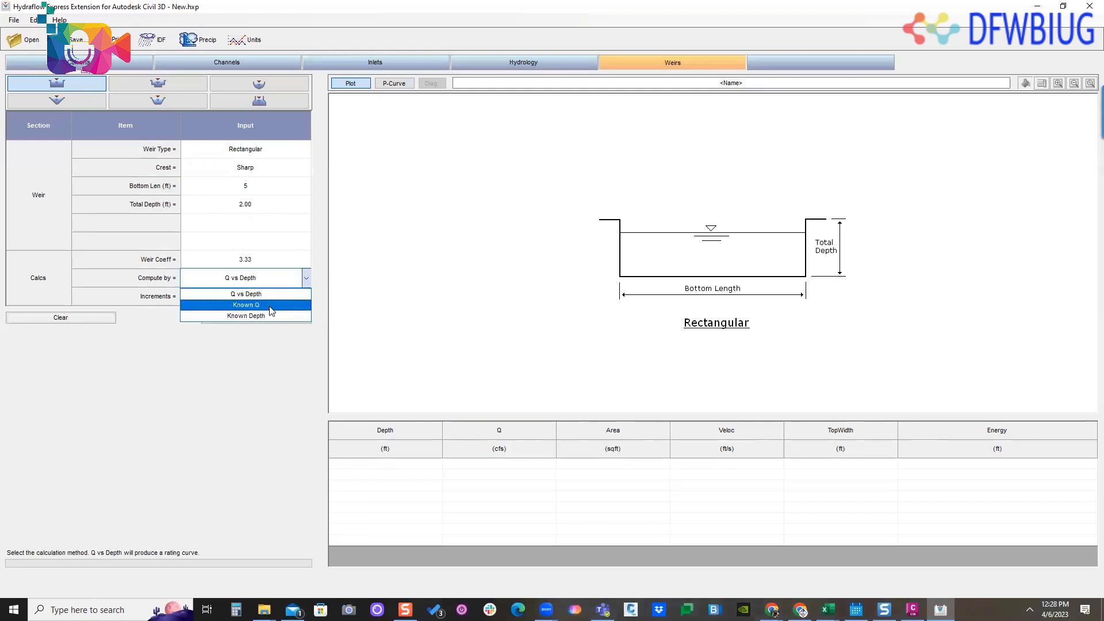
left_click(270, 301)
left_click(194, 297)
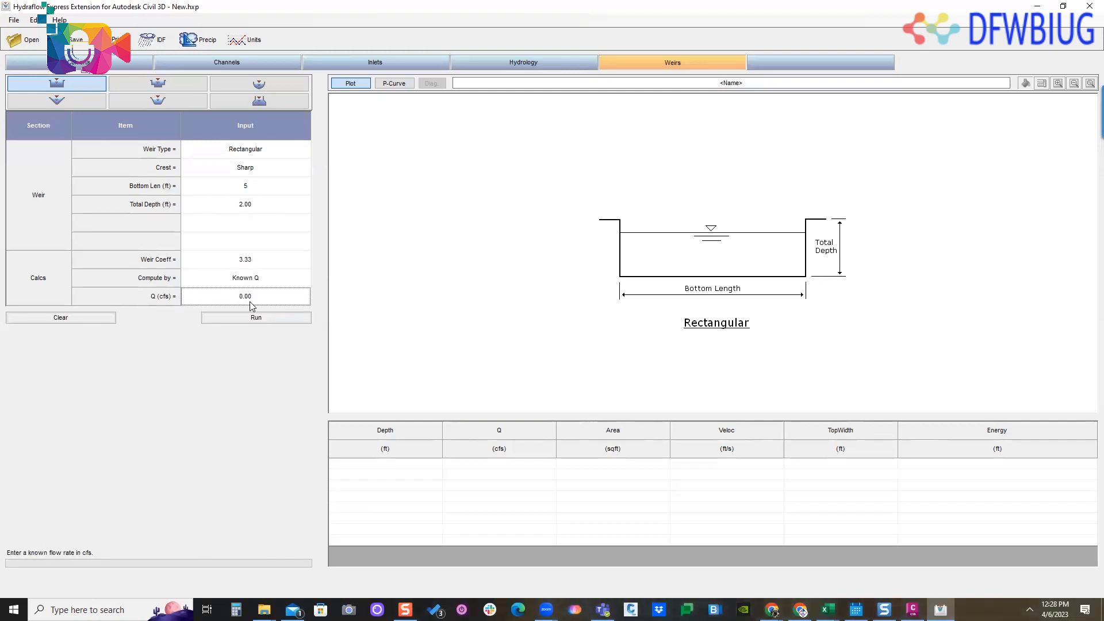
double_click(194, 296)
type("35")
left_click(240, 318)
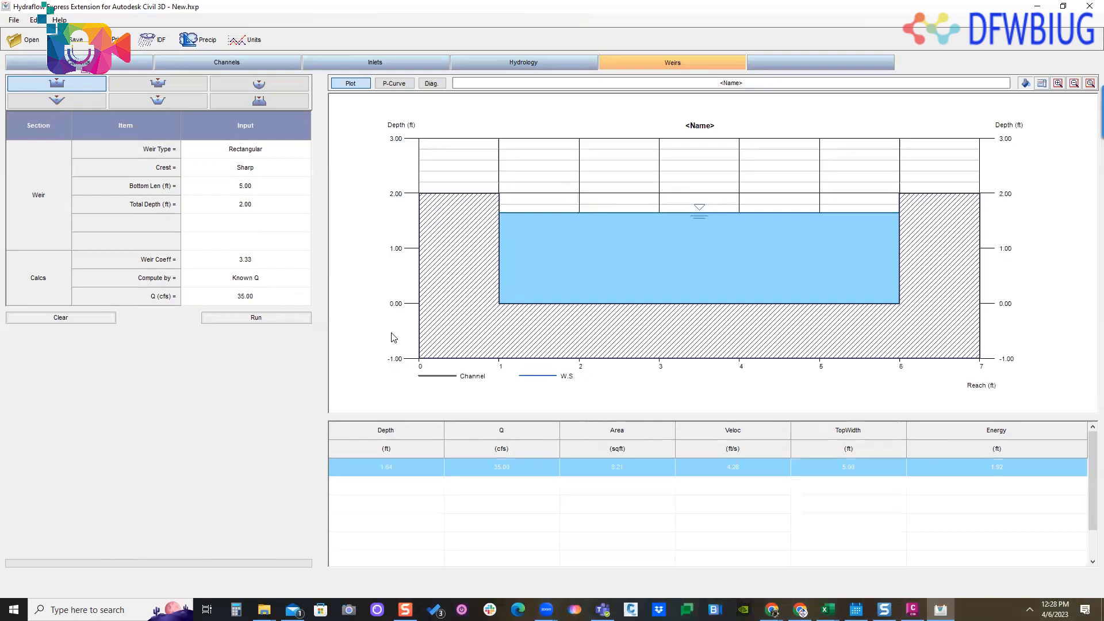
left_click(660, 522)
left_click(716, 469)
- Keep the weir's bottom length at 5 ft, set its total depth to 2.5 ft and rerun the calculation
left_click(258, 212)
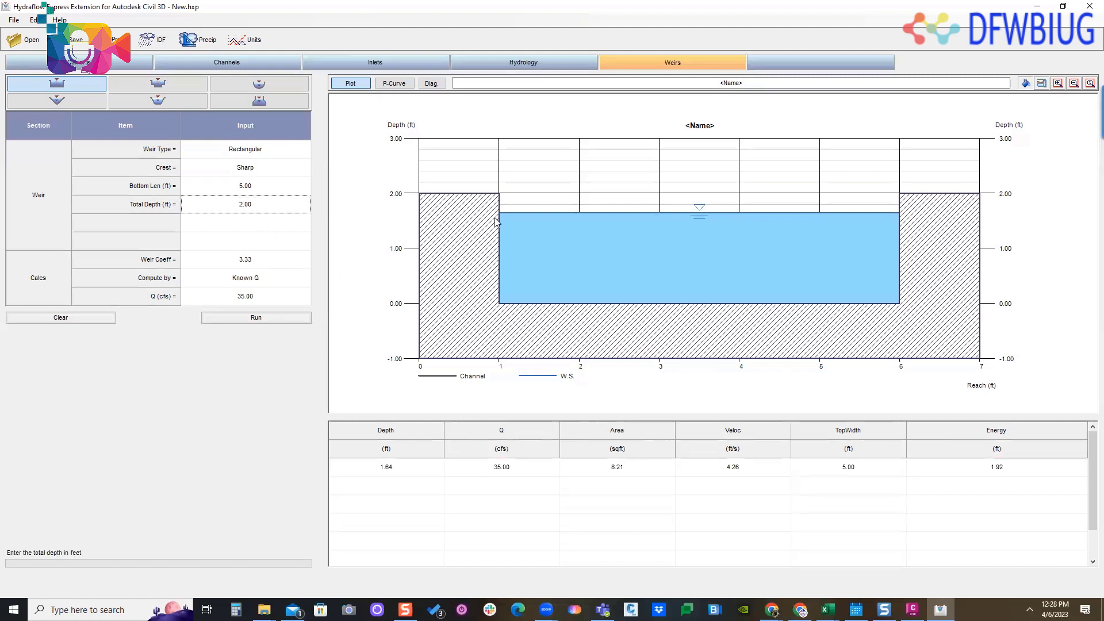
left_click(266, 186)
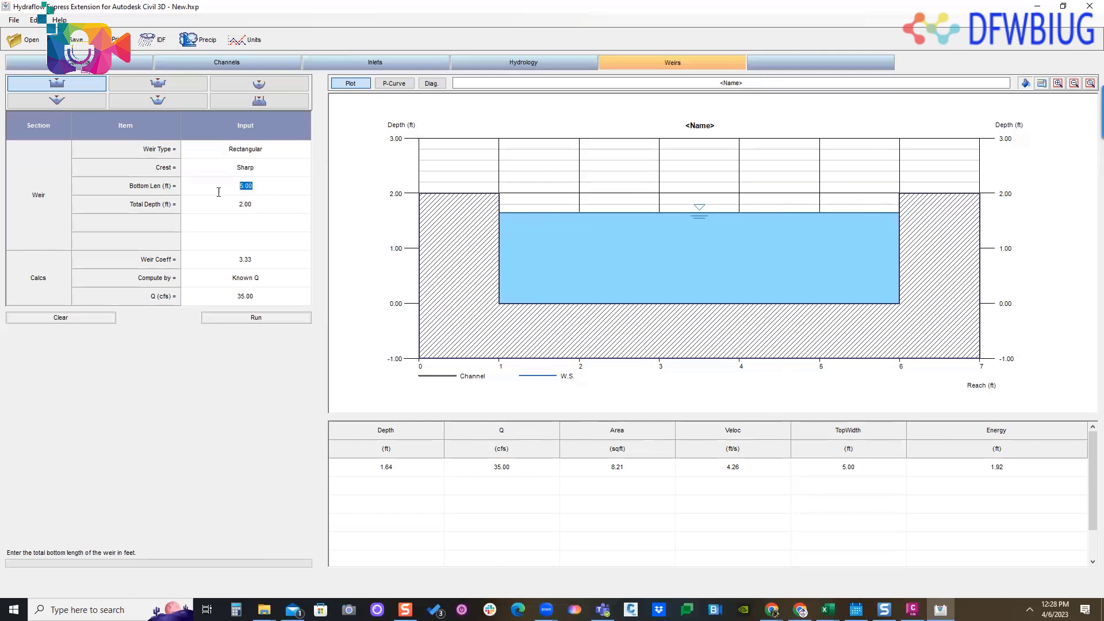
type("5")
left_click(250, 208)
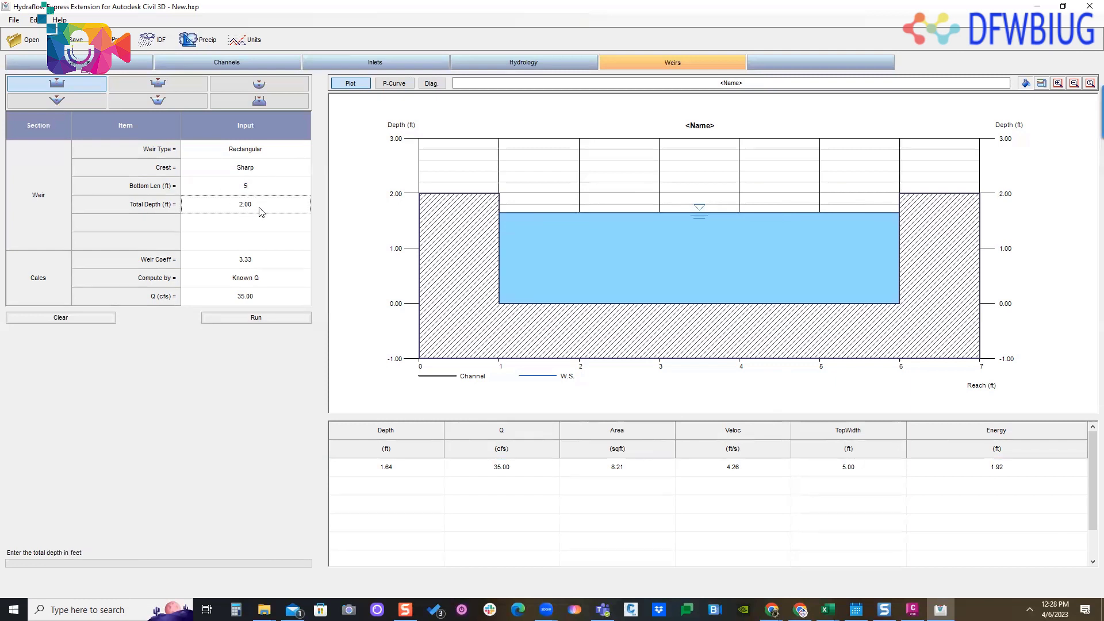
type("2.5")
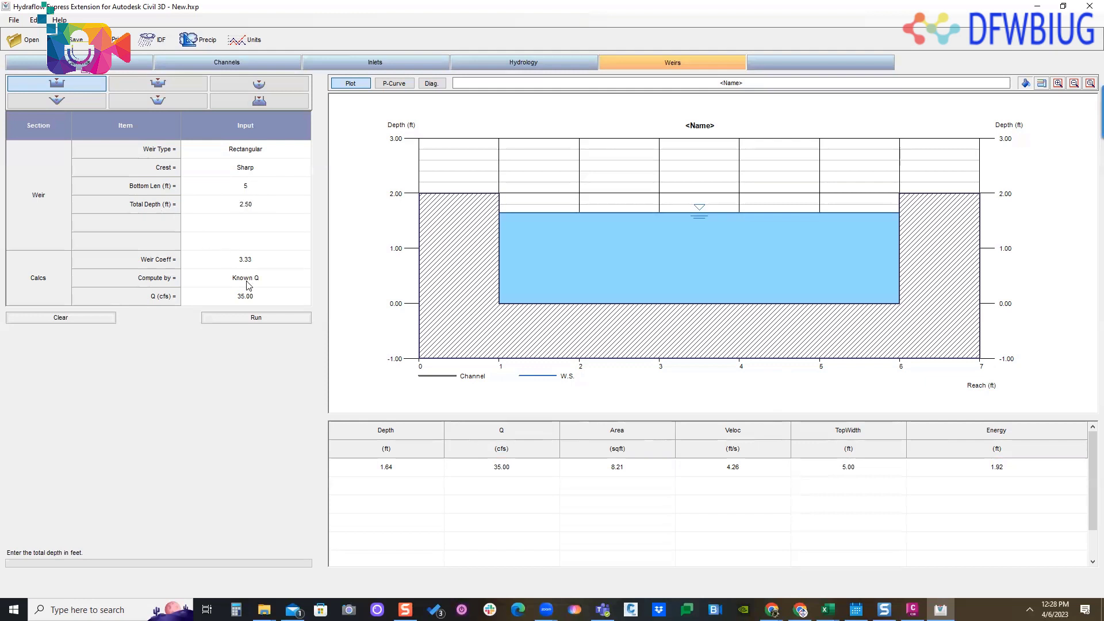
left_click(254, 318)
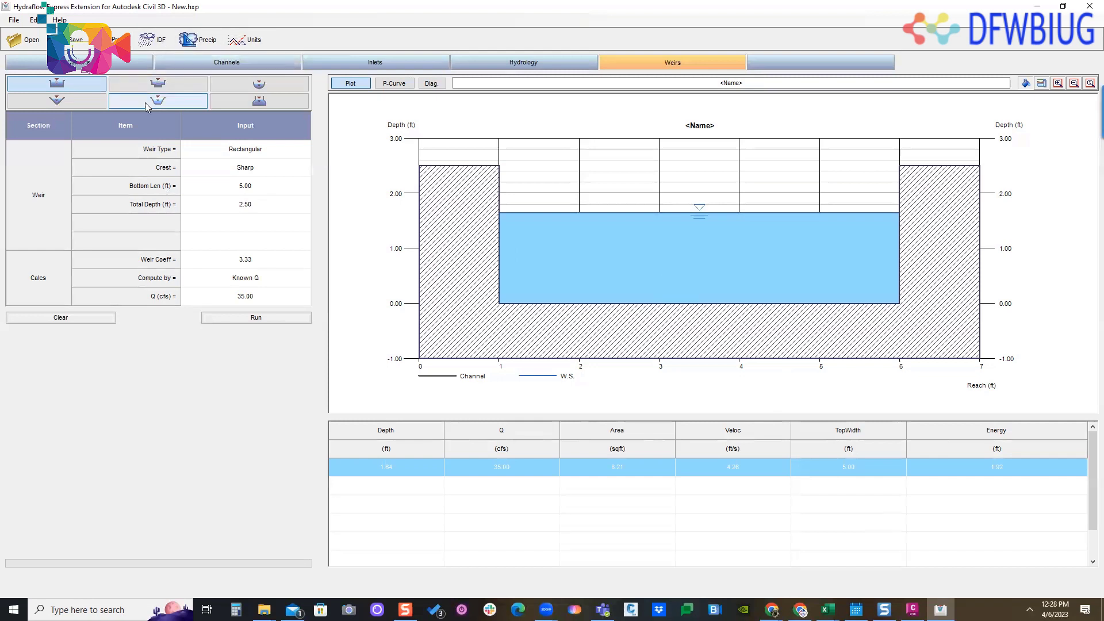
- Compare the inputs and diagrams of the compound, proportional, V-notch and trapezoidal weirs, and return to the rectangular weir
left_click(157, 84)
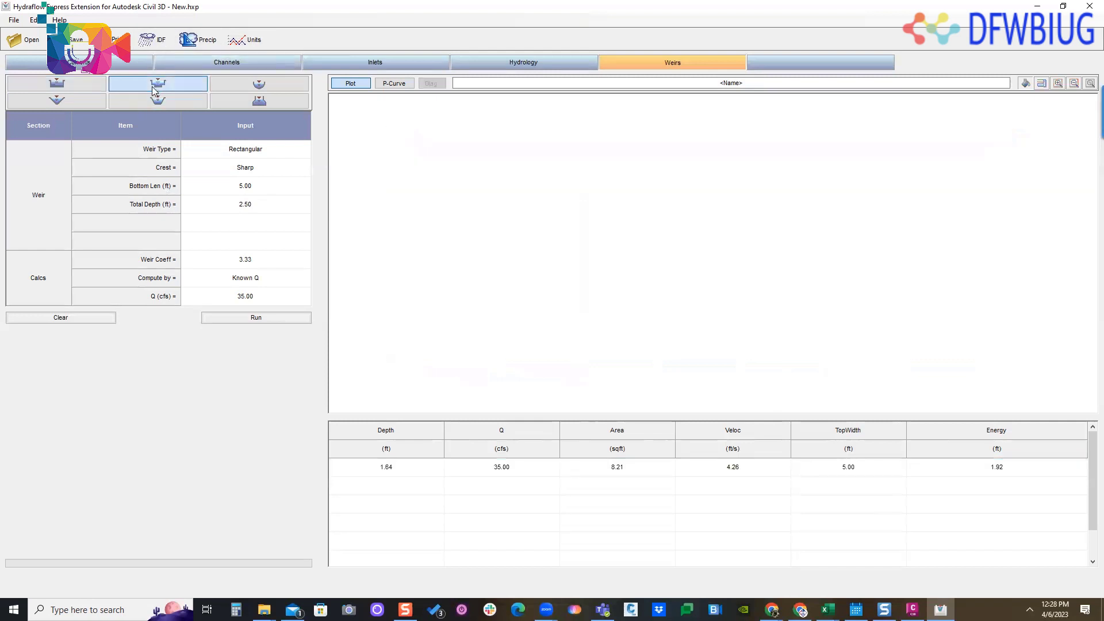
left_click(277, 104)
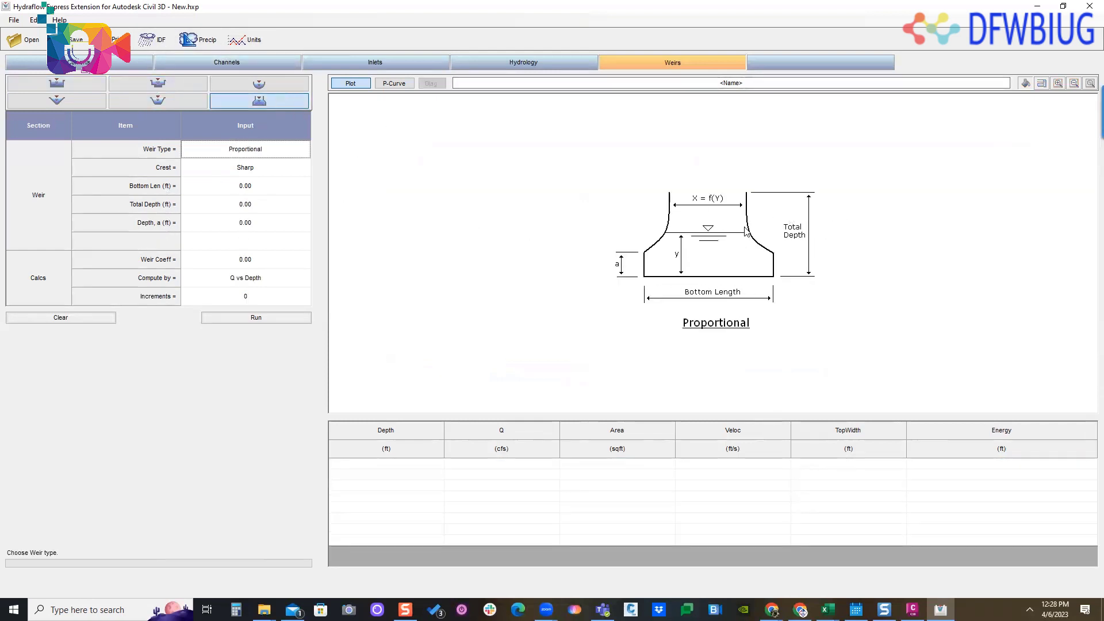
left_click(66, 103)
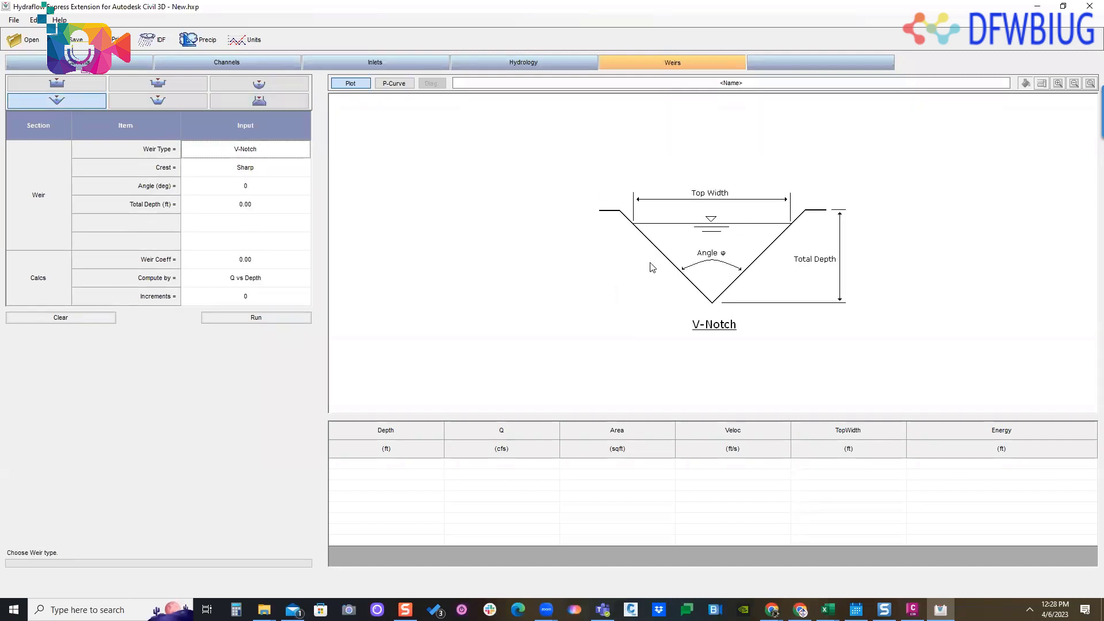
left_click(158, 101)
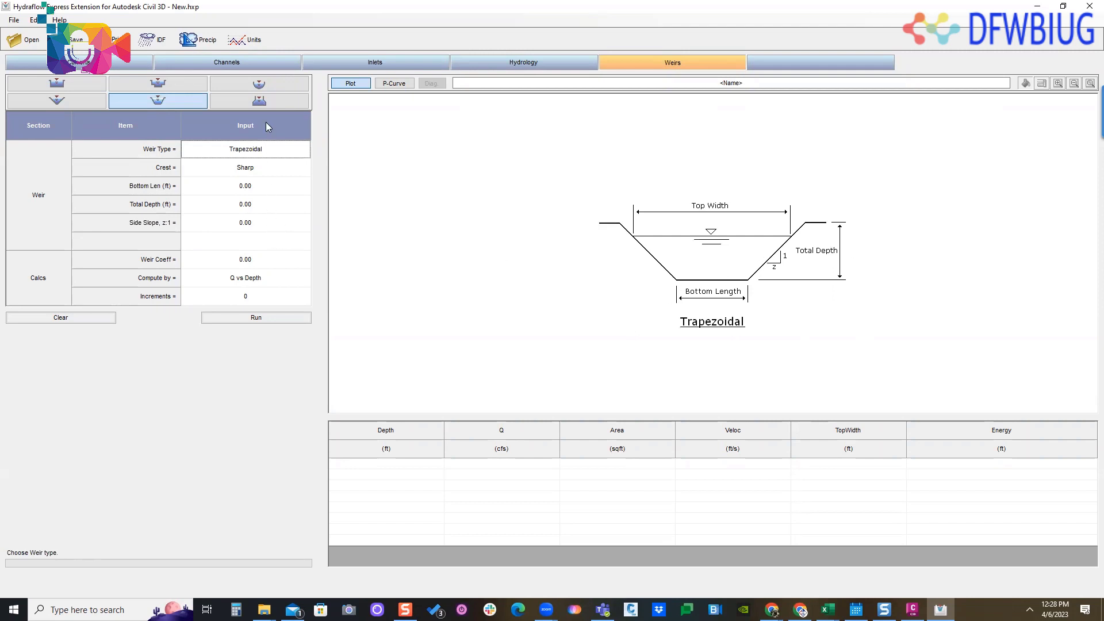
left_click(269, 104)
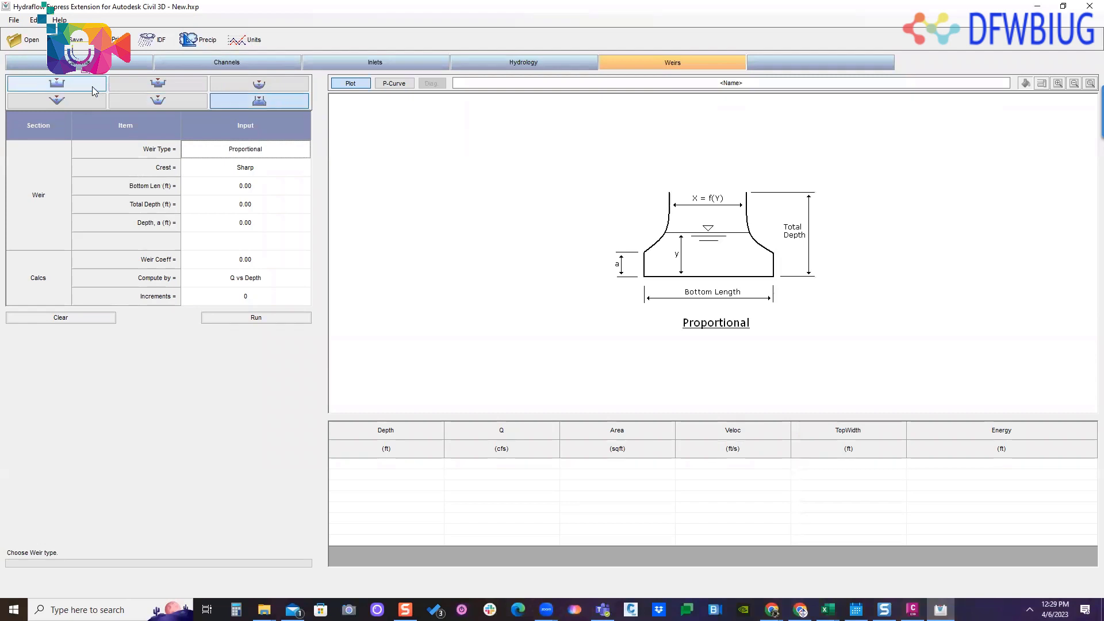
left_click(157, 85)
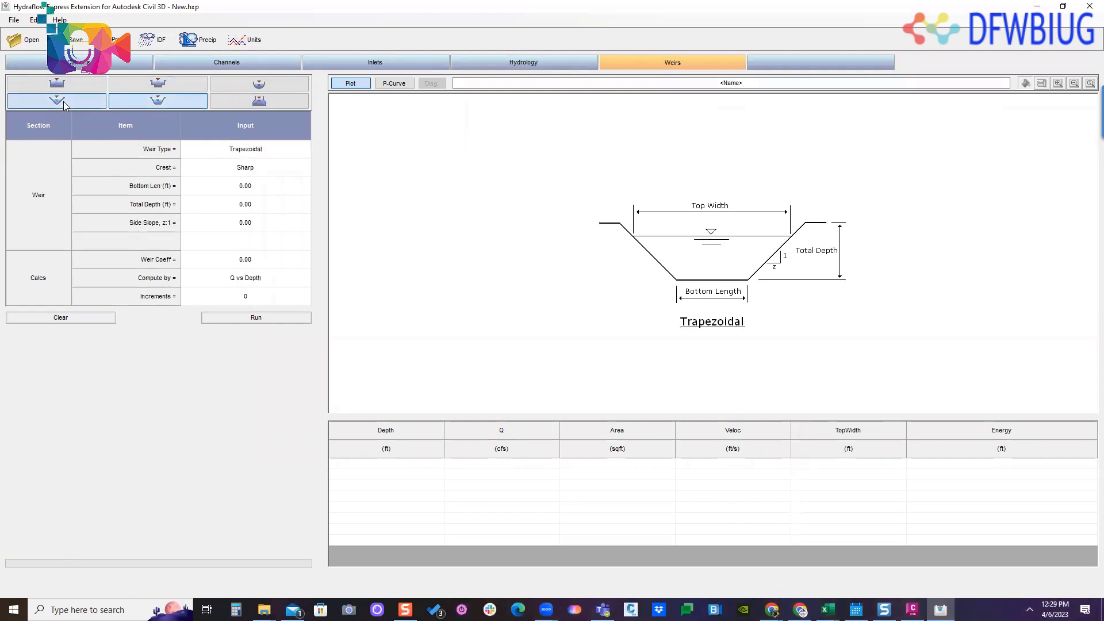
left_click(56, 84)
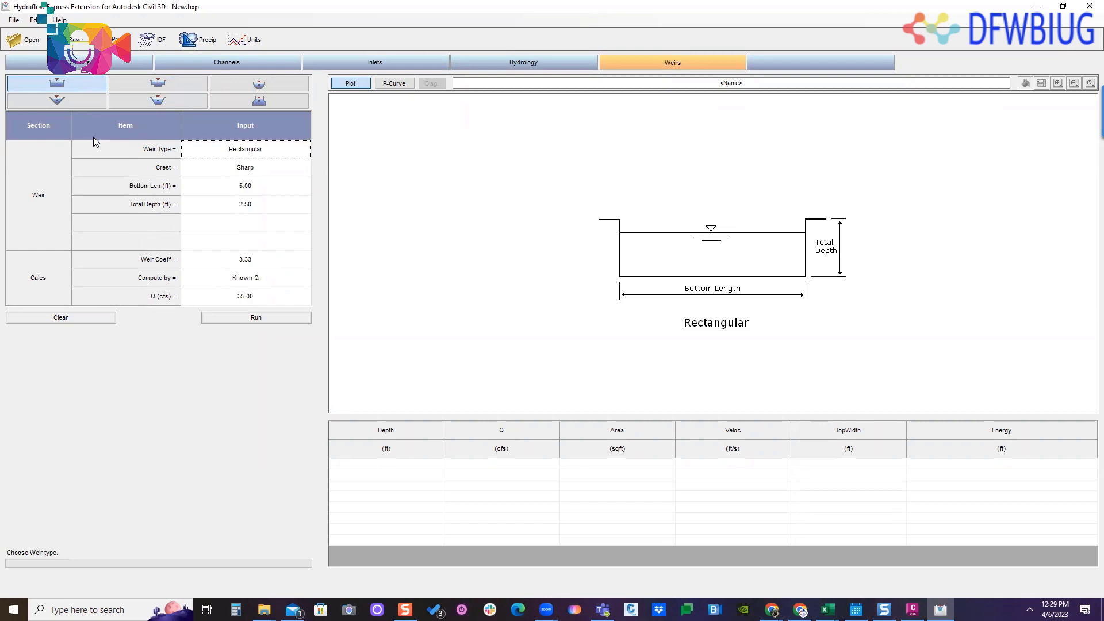
- Return to the culvert calculation and name it "SD-5 - CULVERT"
left_click(247, 62)
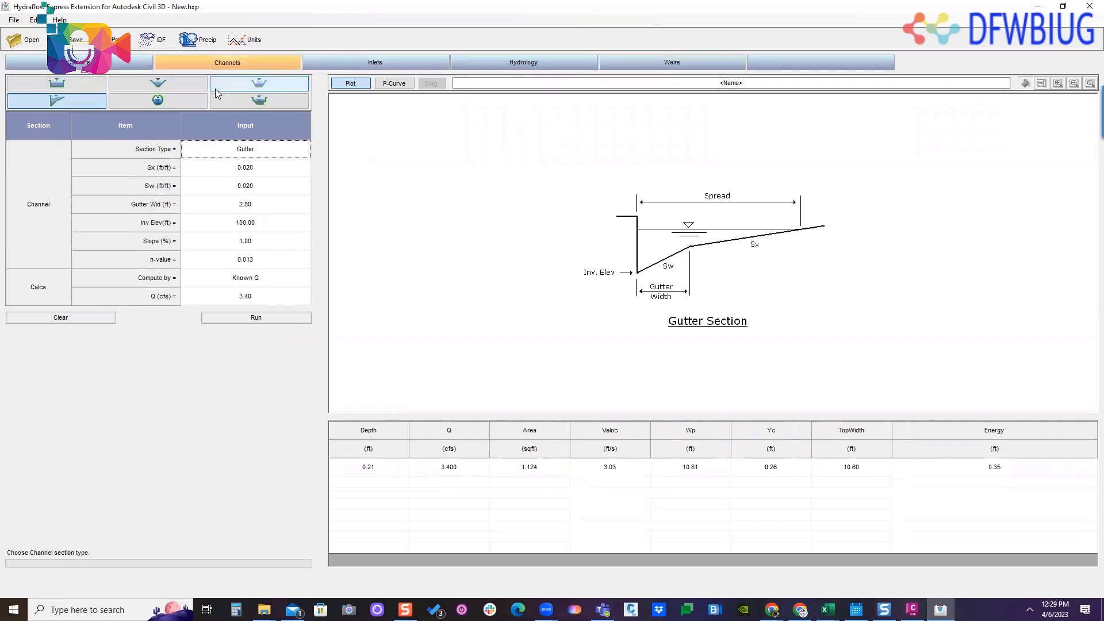
left_click(29, 62)
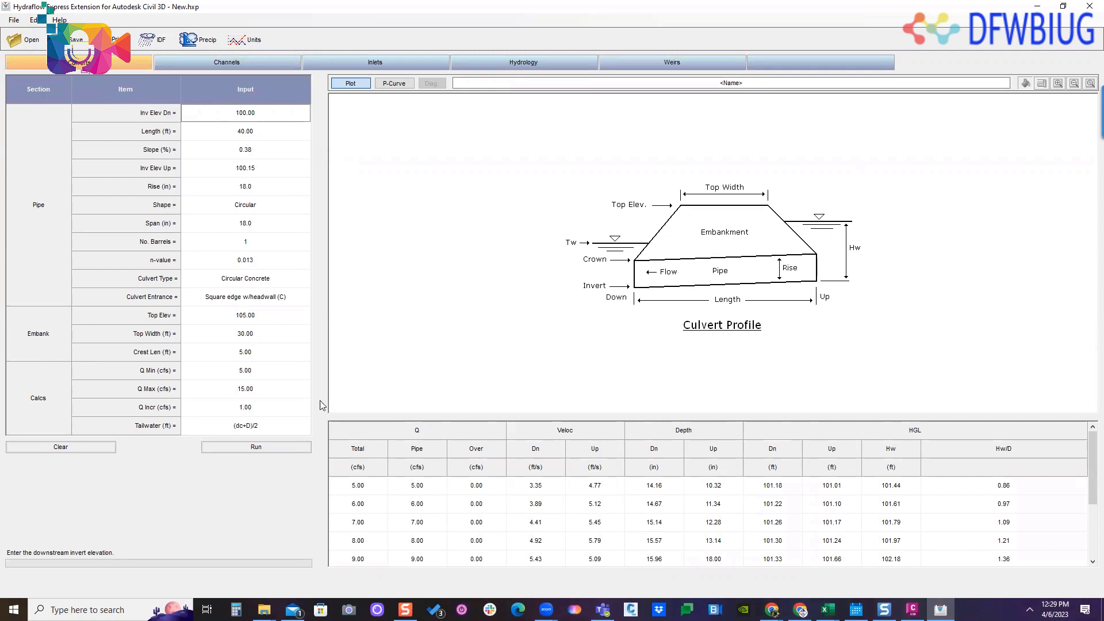
left_click(661, 83)
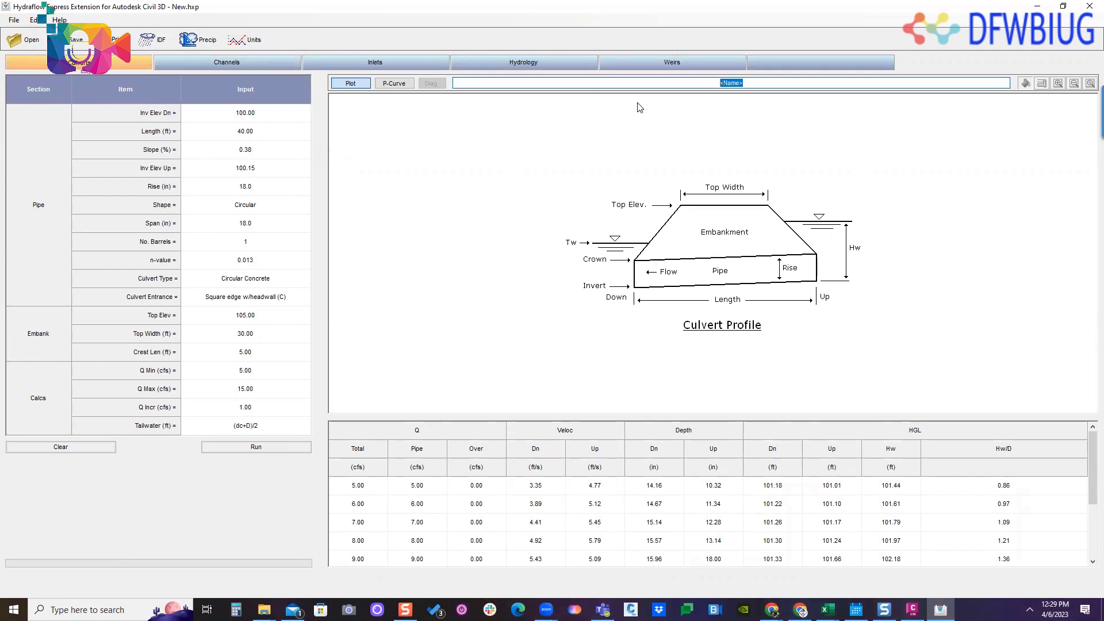
type("ST")
key("BackSpace")
type("D-5 - CULVERT")
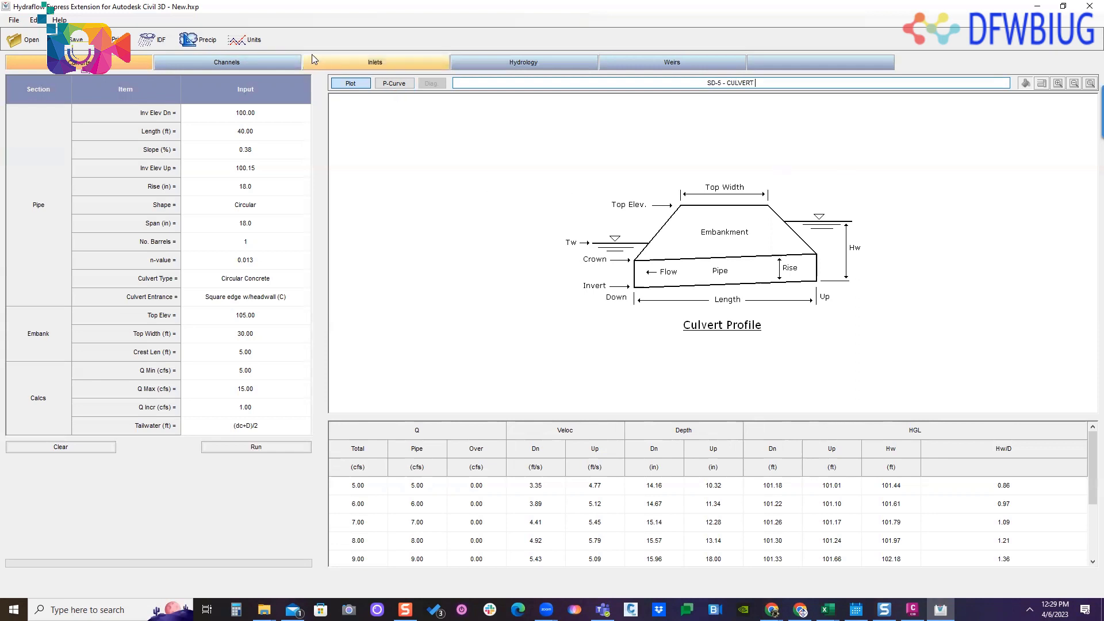
- Open the SCS precipitation data, blank its table, browse for a precipitation file, and exit without applying anything
left_click(198, 39)
left_click_drag(559, 248, 487, 147)
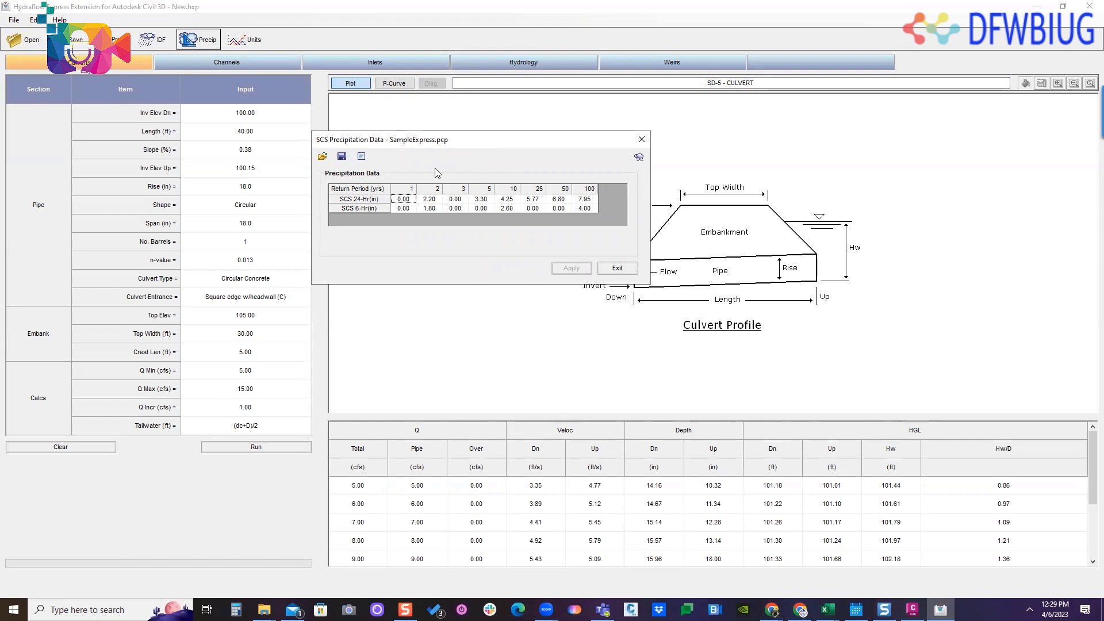
left_click(361, 156)
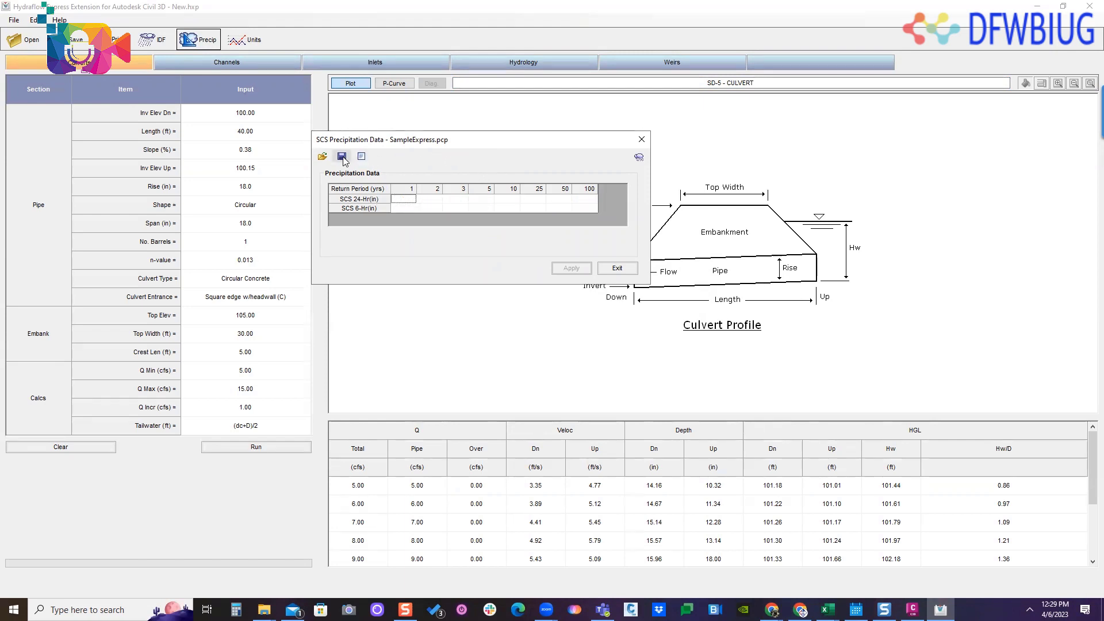
left_click(322, 156)
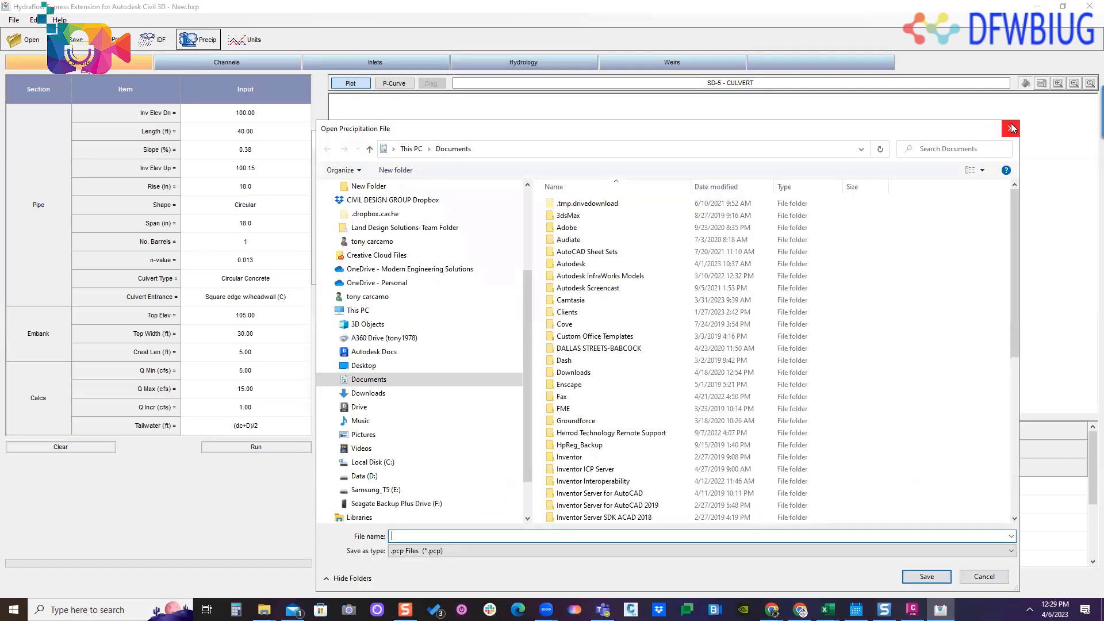
left_click(1010, 131)
left_click(613, 264)
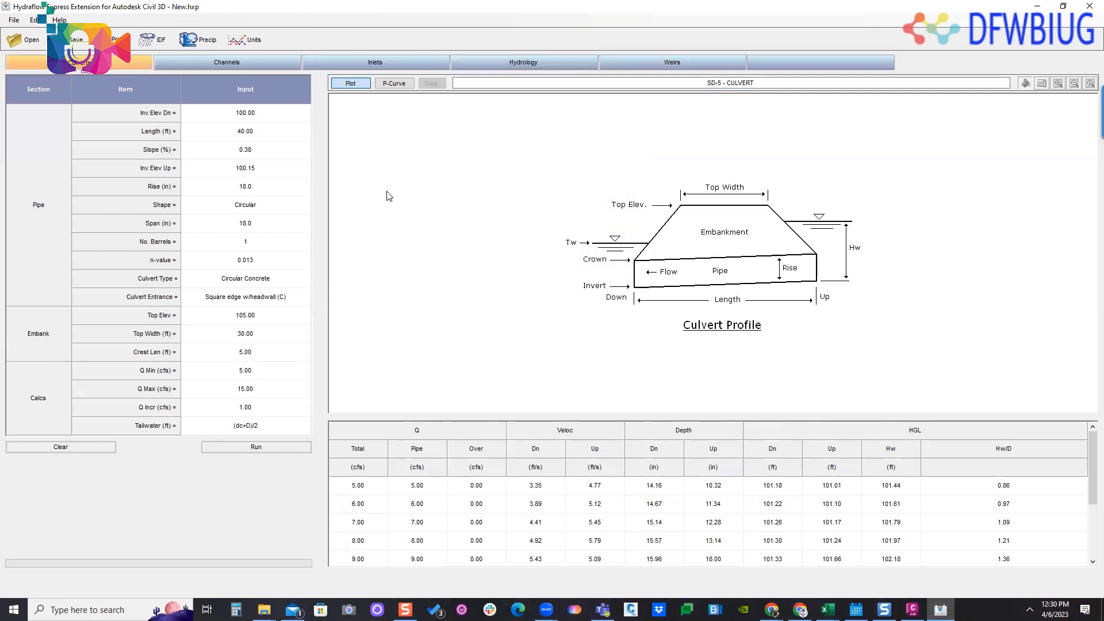
- Choose the circular section for the channel calculation and switch to the Civil 3D drawing
left_click(231, 59)
left_click(184, 103)
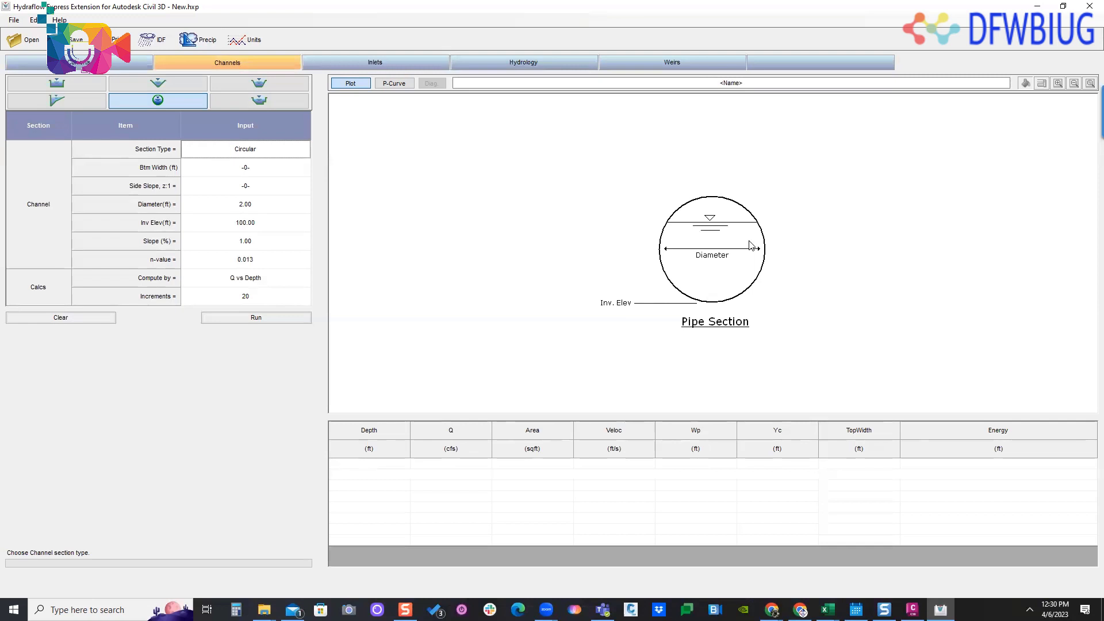
left_click(1037, 7)
- Examine the storm sewer line SD-2 profile, including its hydraulic grade line and the full-flow annotation between stations 5+00 and 6+00
scroll(771, 237, "up", 4)
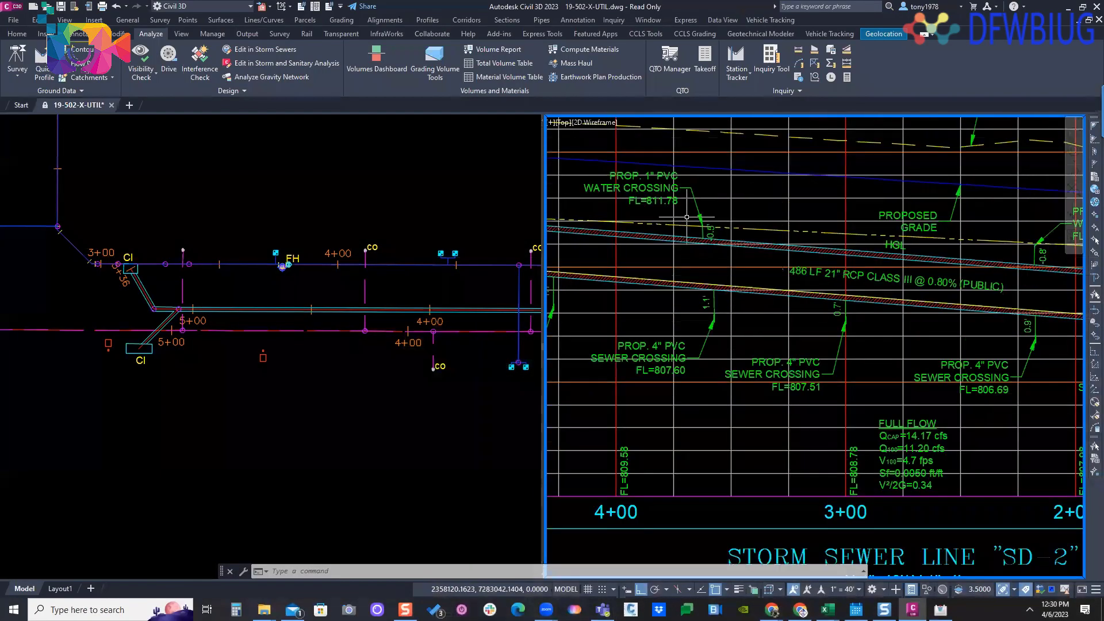
left_click(793, 246)
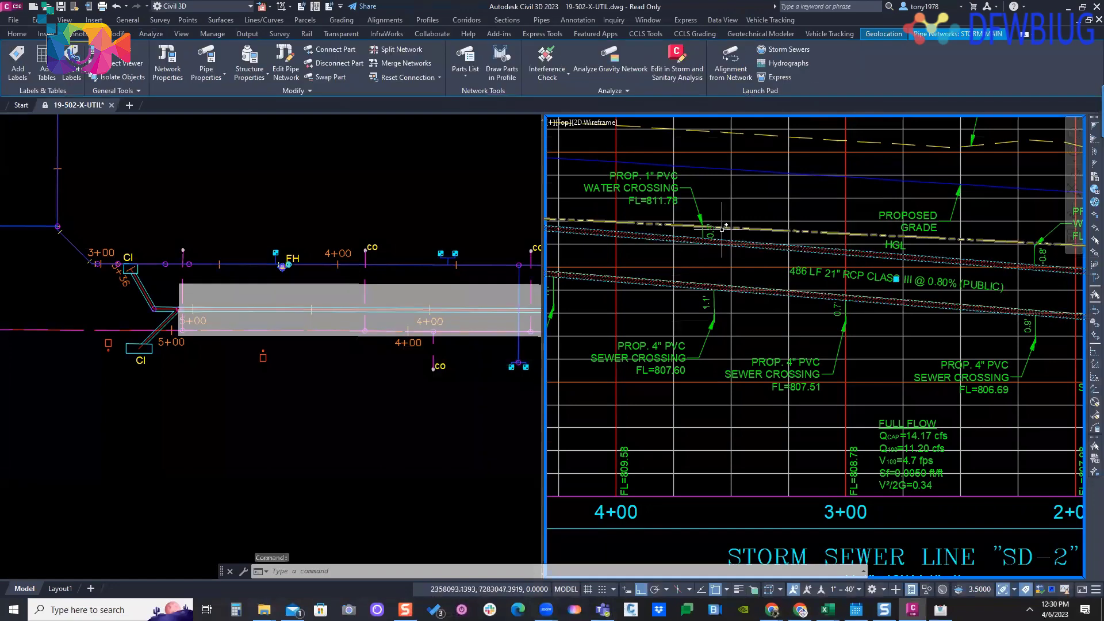
left_click(745, 228)
key("Escape")
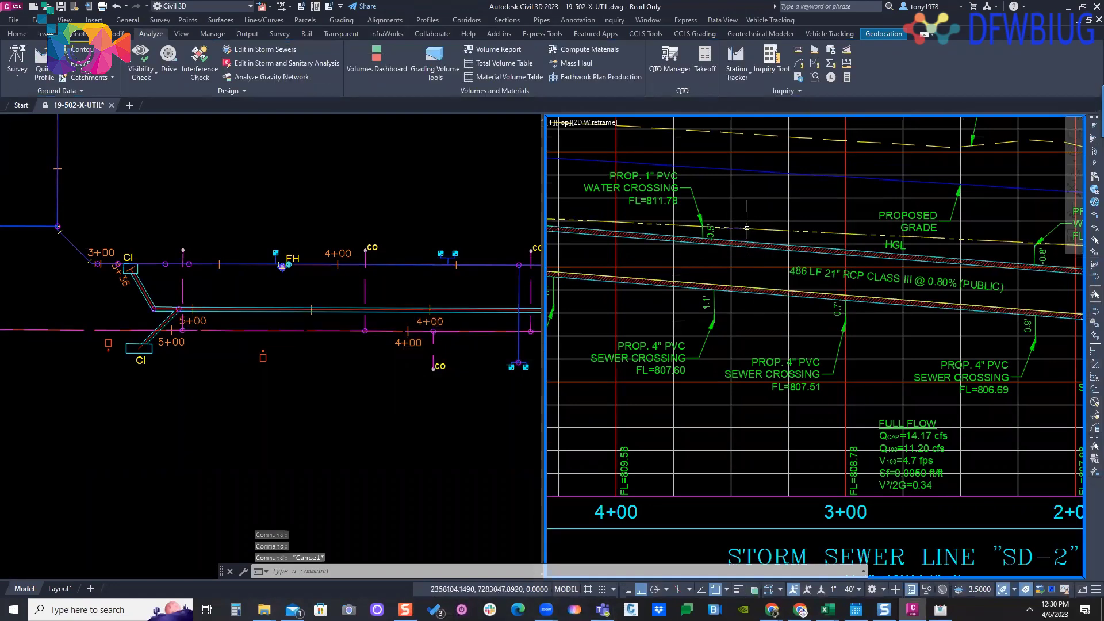
scroll(745, 228, "down", 8)
scroll(794, 285, "up", 10)
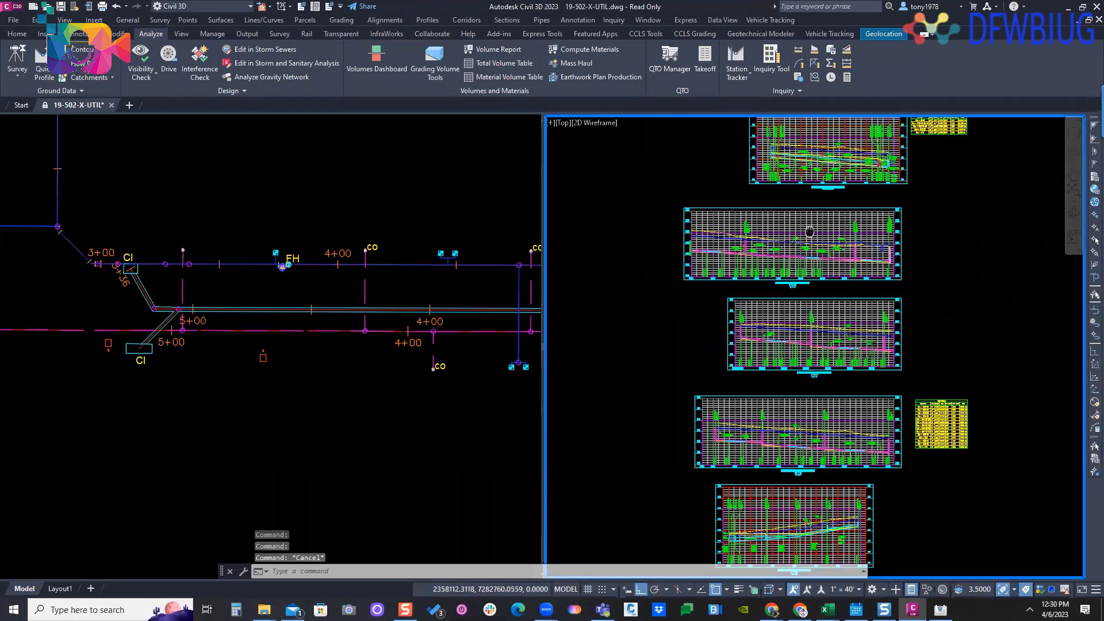
scroll(792, 252, "down", 5)
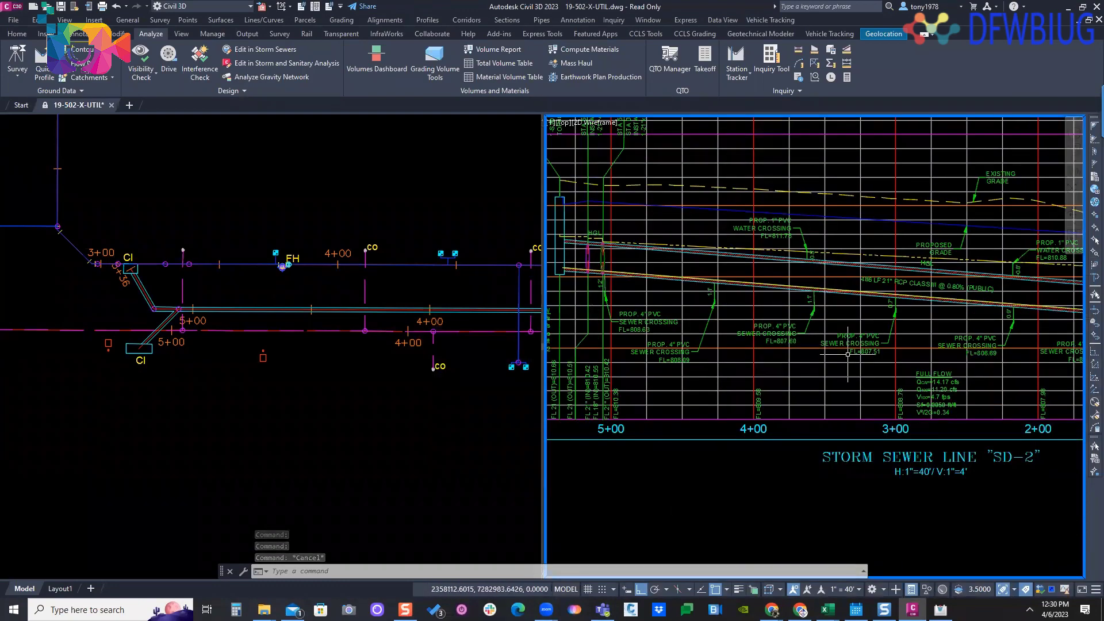
scroll(687, 314, "up", 6)
scroll(687, 314, "down", 2)
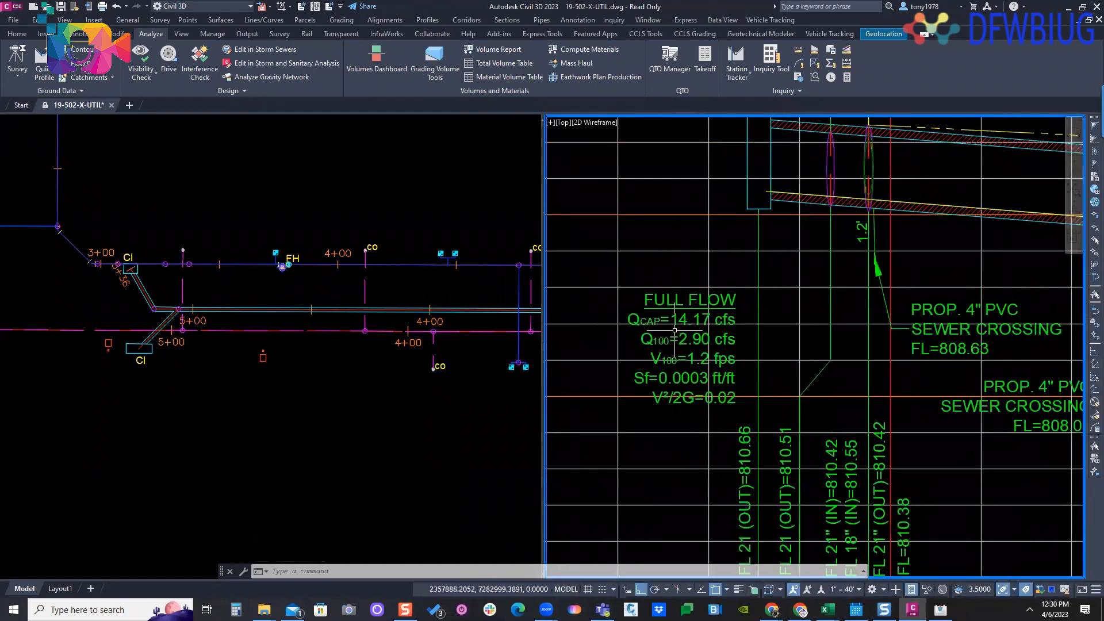
middle_click_drag(691, 330, 737, 310)
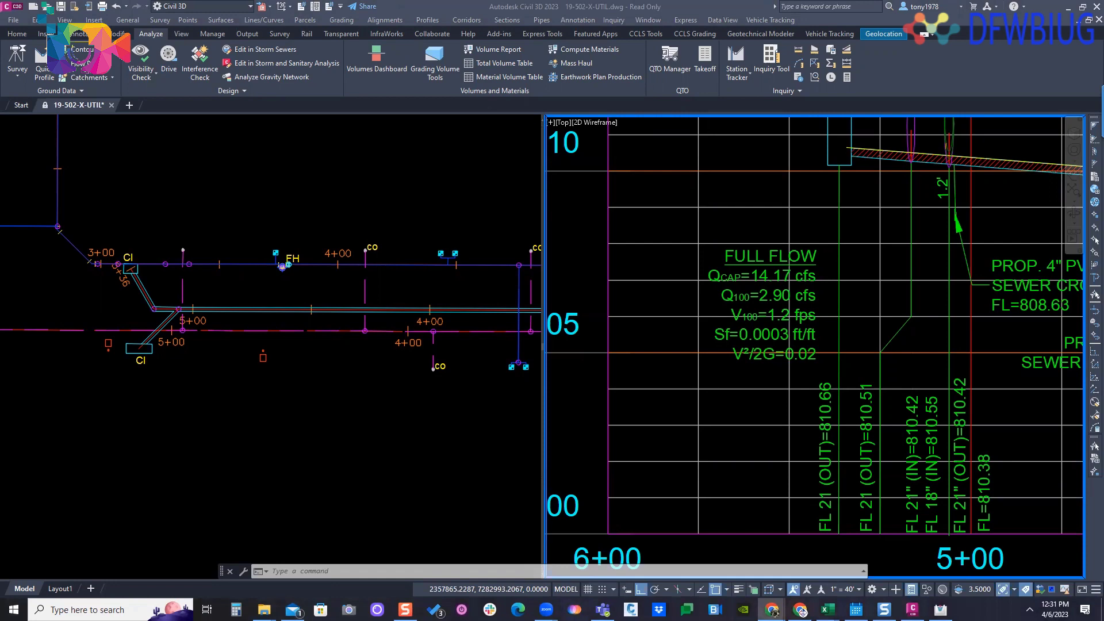
- Switch to the browser article on creating full flow pipe hydraulic labels and examine its eight expression steps and the label style setup
left_click(801, 610)
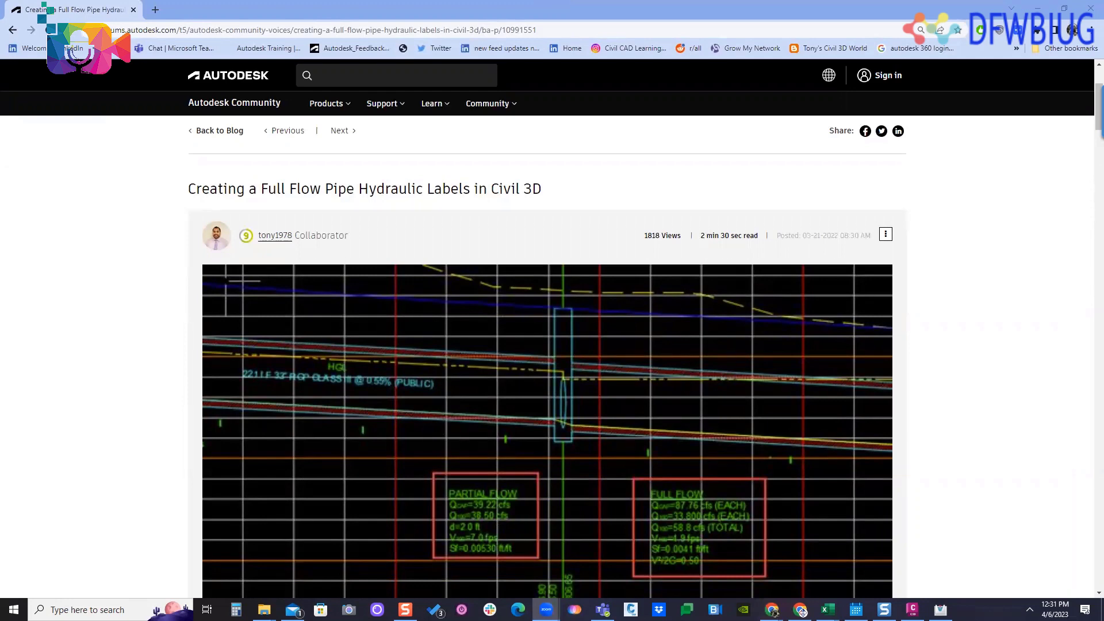
scroll(542, 255, "down", 1)
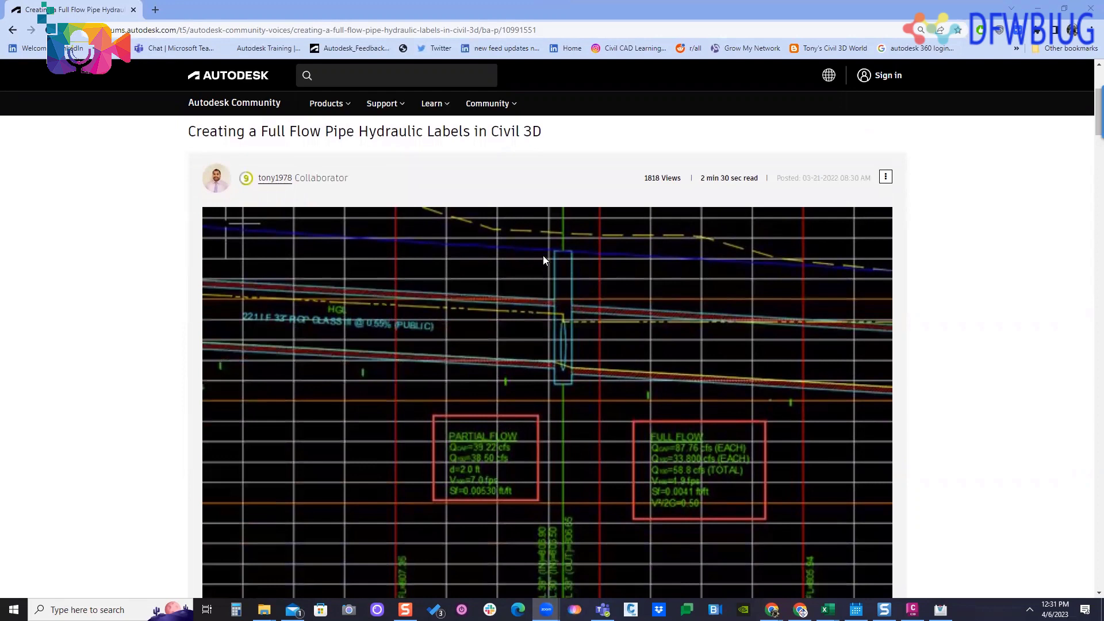
scroll(557, 256, "down", 2)
scroll(556, 255, "up", 2)
scroll(565, 239, "down", 5)
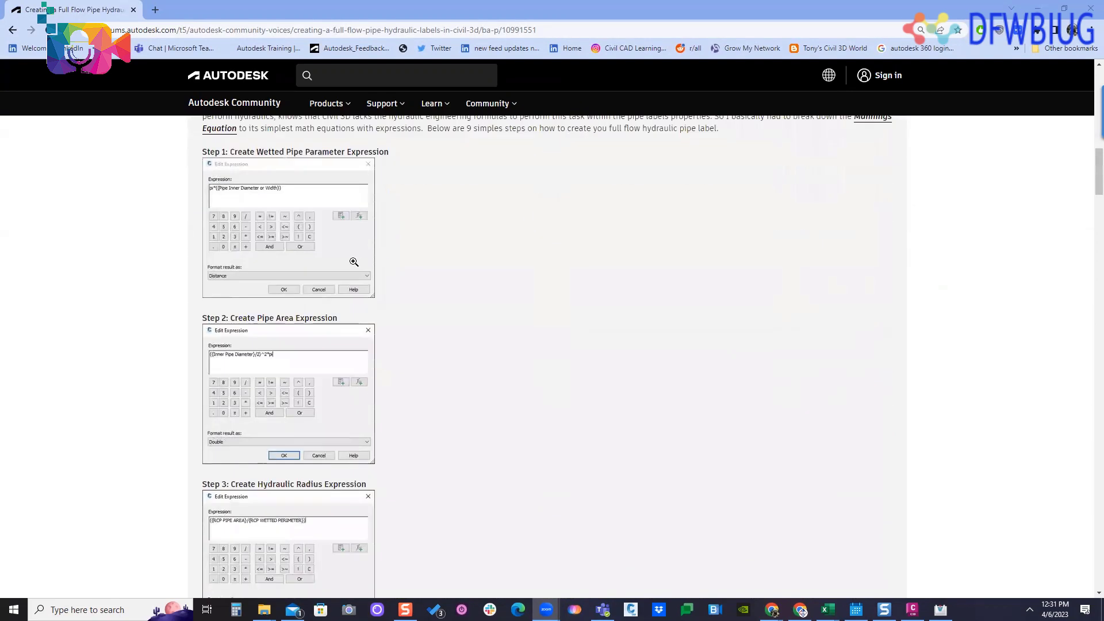
scroll(288, 235, "up", 1)
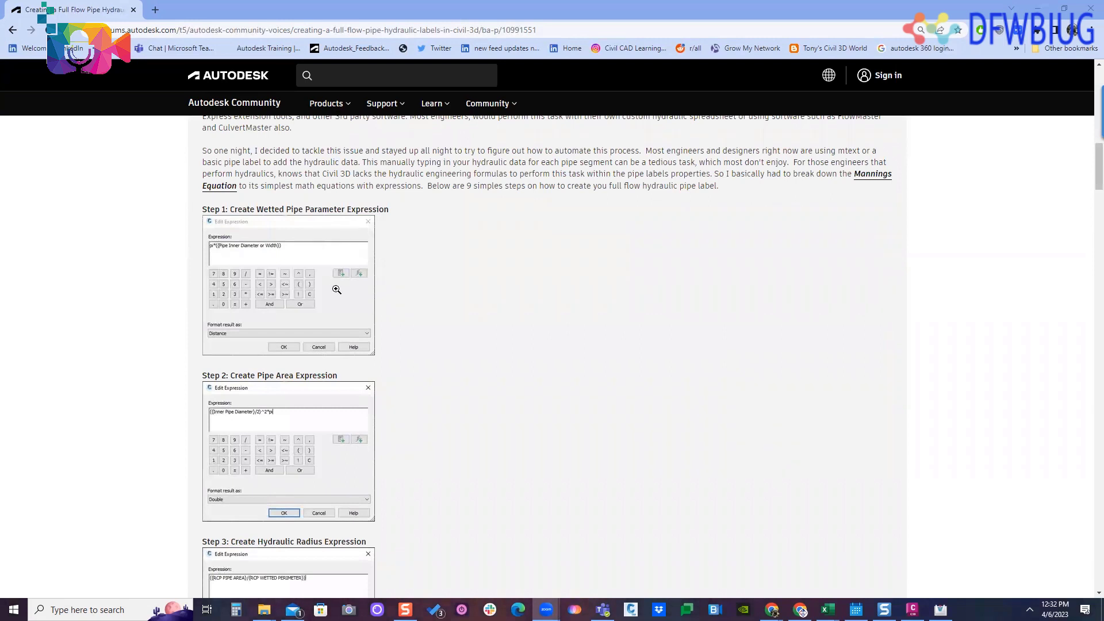
scroll(382, 315, "down", 5)
scroll(341, 214, "down", 3)
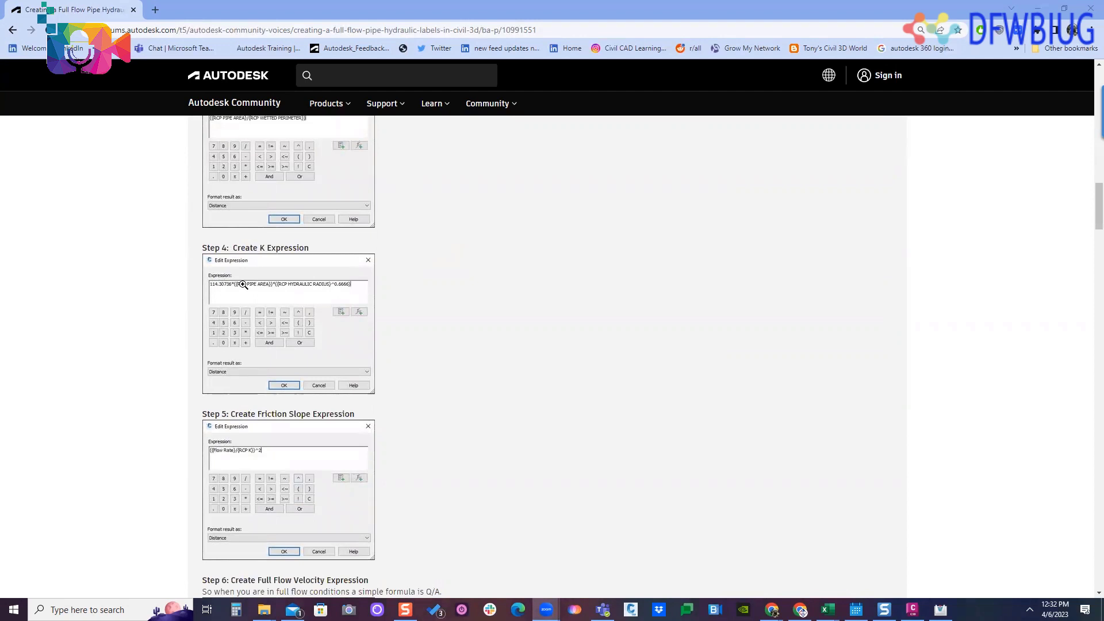
scroll(321, 310, "up", 1)
scroll(290, 242, "down", 5)
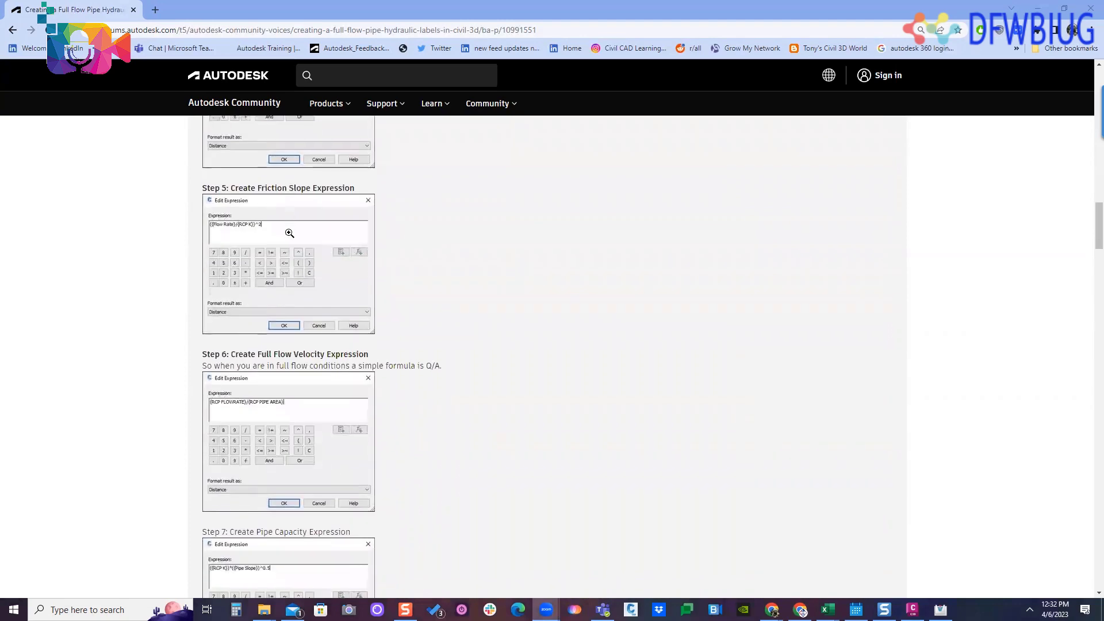
scroll(293, 320, "down", 4)
scroll(299, 223, "up", 1)
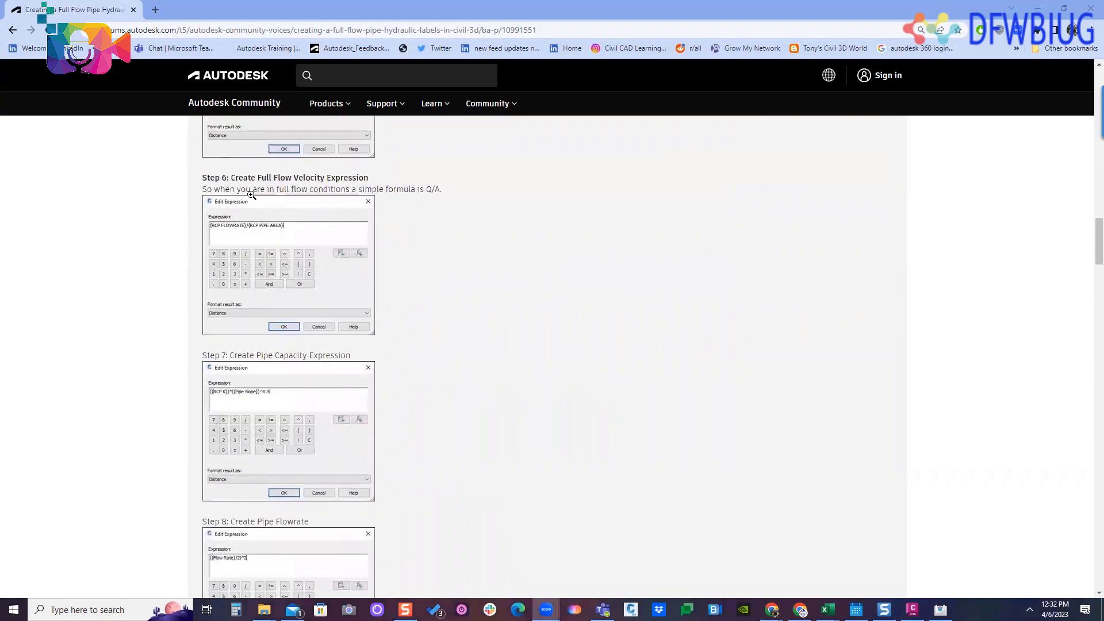
scroll(409, 296, "down", 7)
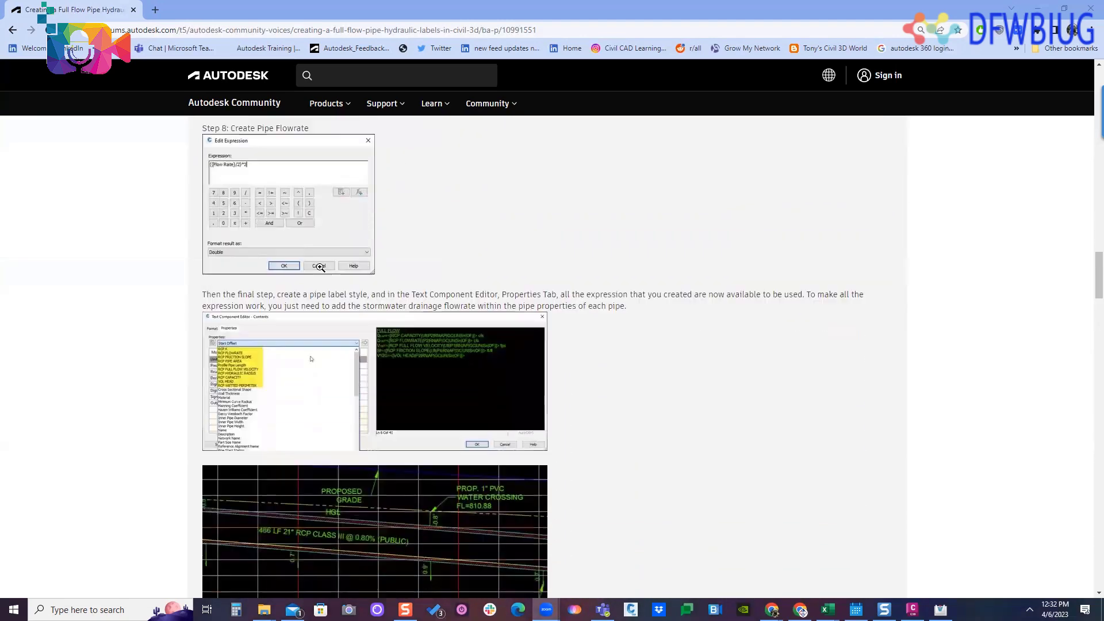
scroll(311, 286, "down", 11)
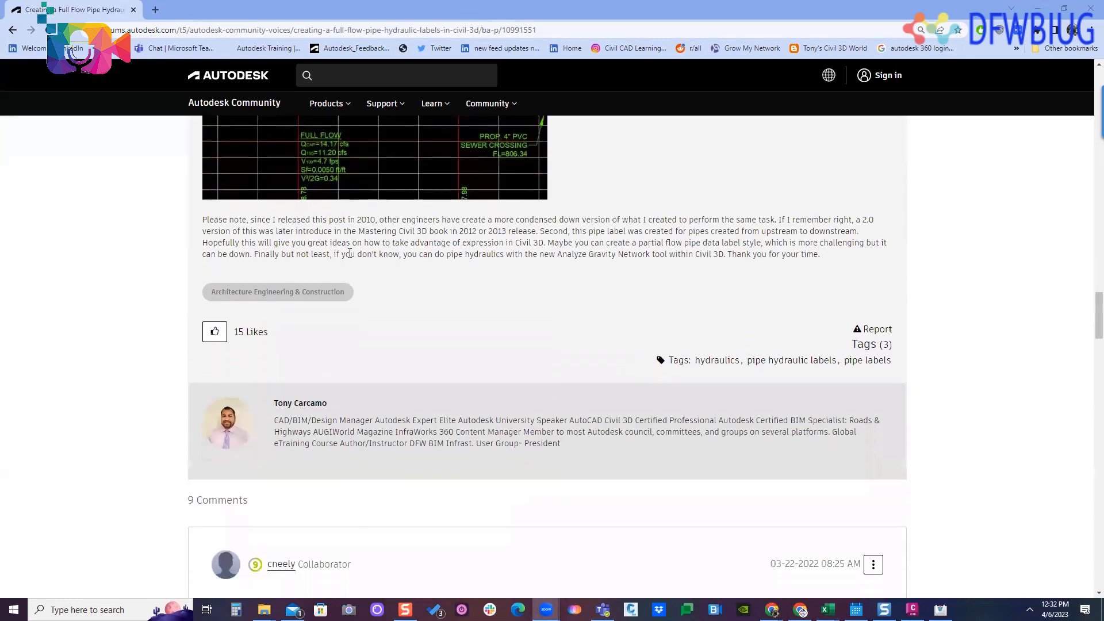
- Review the article's reader comments and the partial-flow and full-flow labels in its opening image before returning to the Civil 3D drawing
scroll(377, 279, "down", 7)
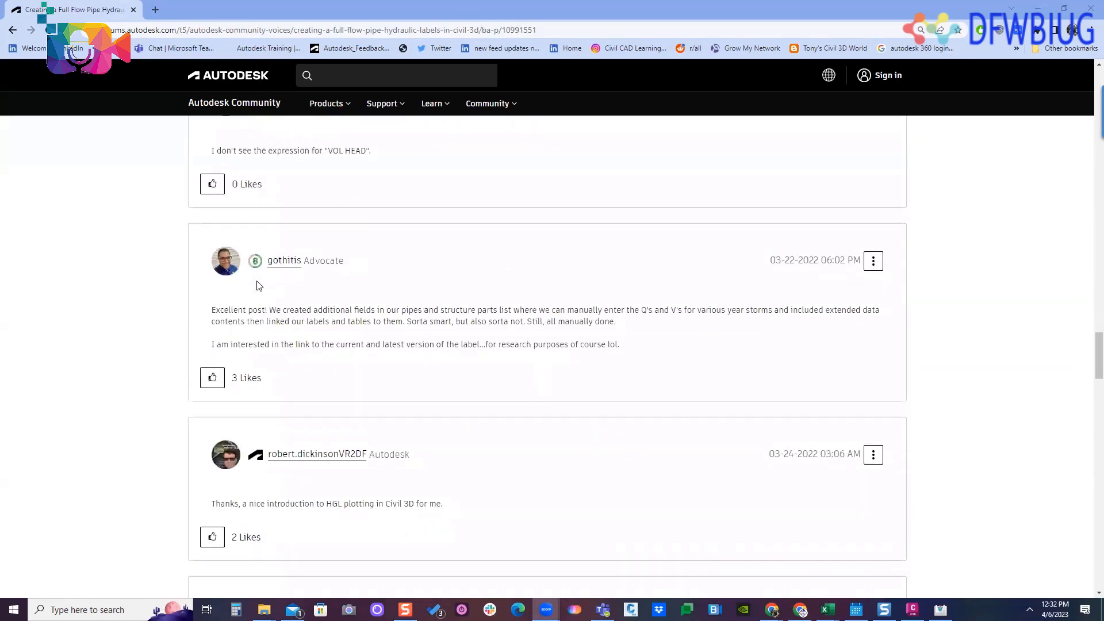
scroll(259, 328, "down", 7)
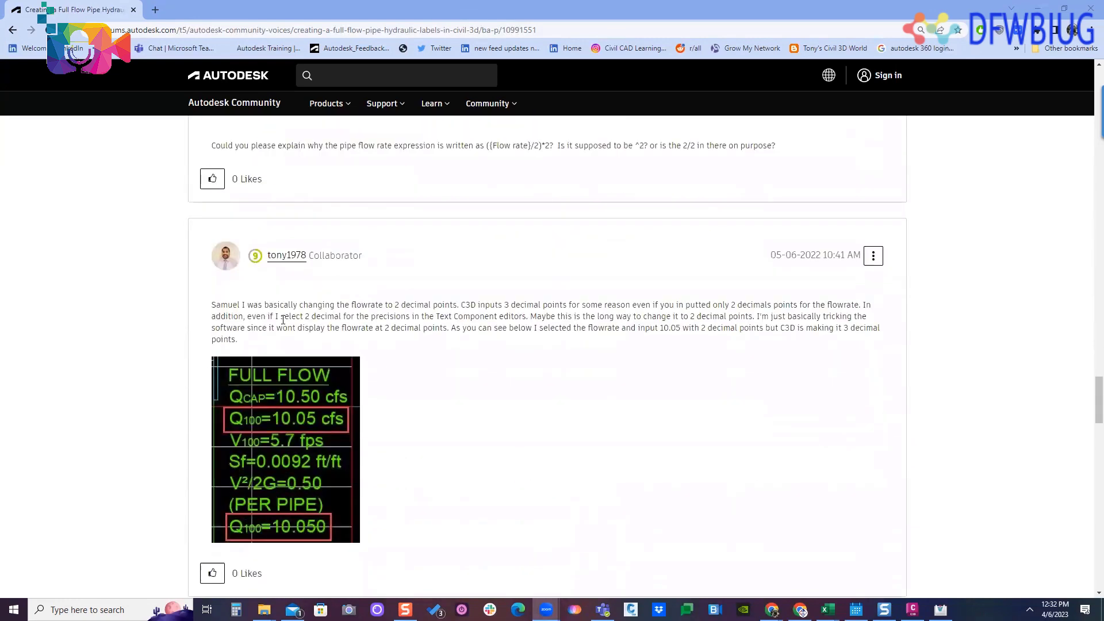
scroll(494, 339, "down", 6)
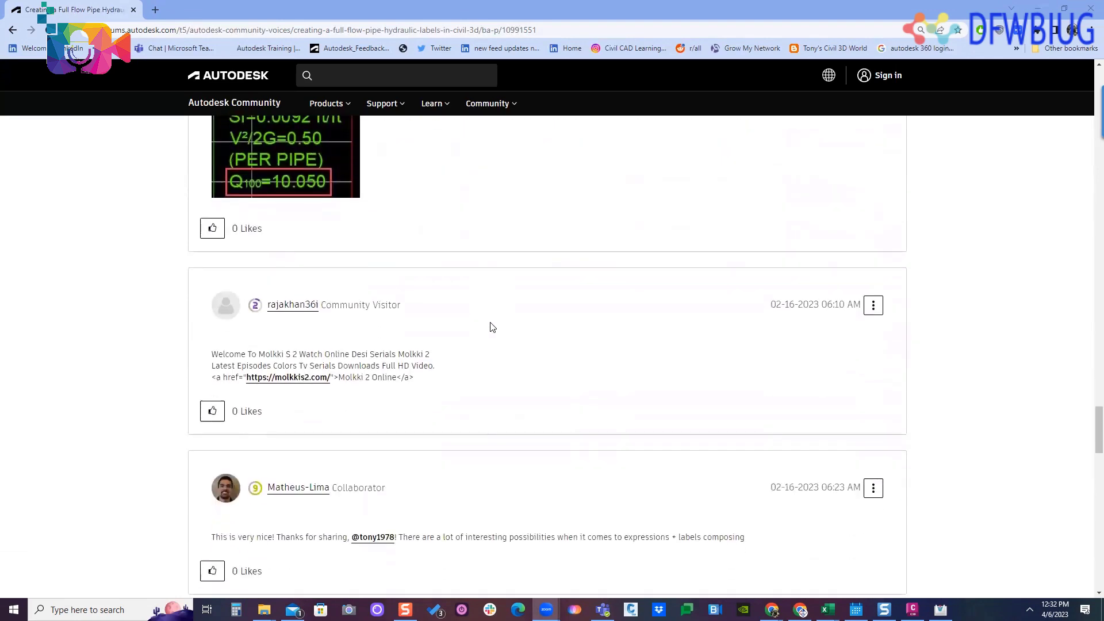
scroll(492, 327, "down", 8)
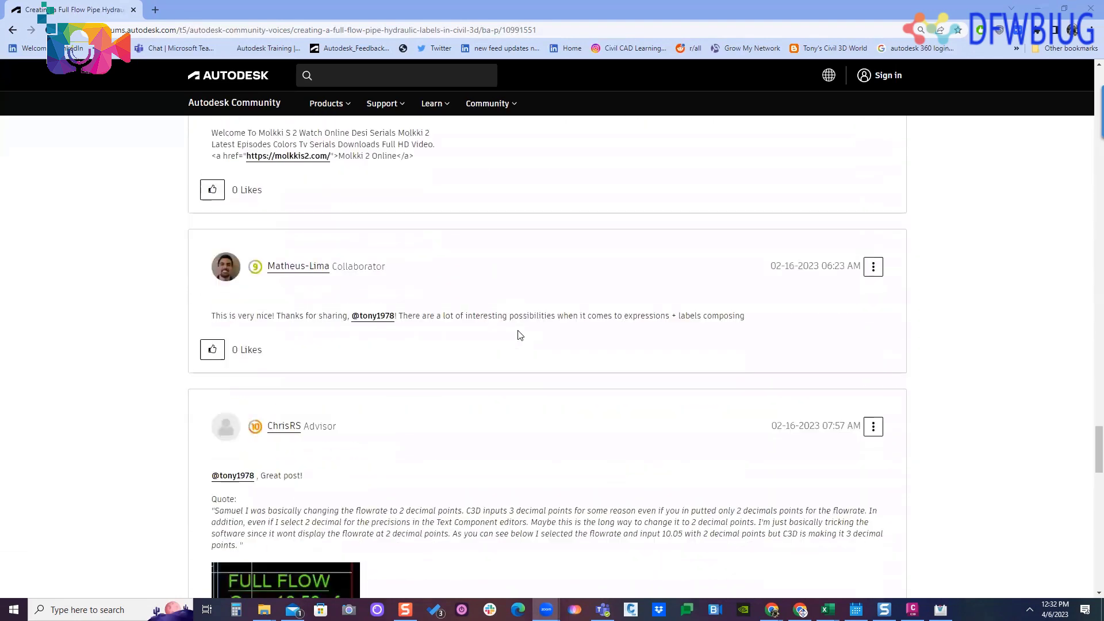
scroll(459, 330, "down", 11)
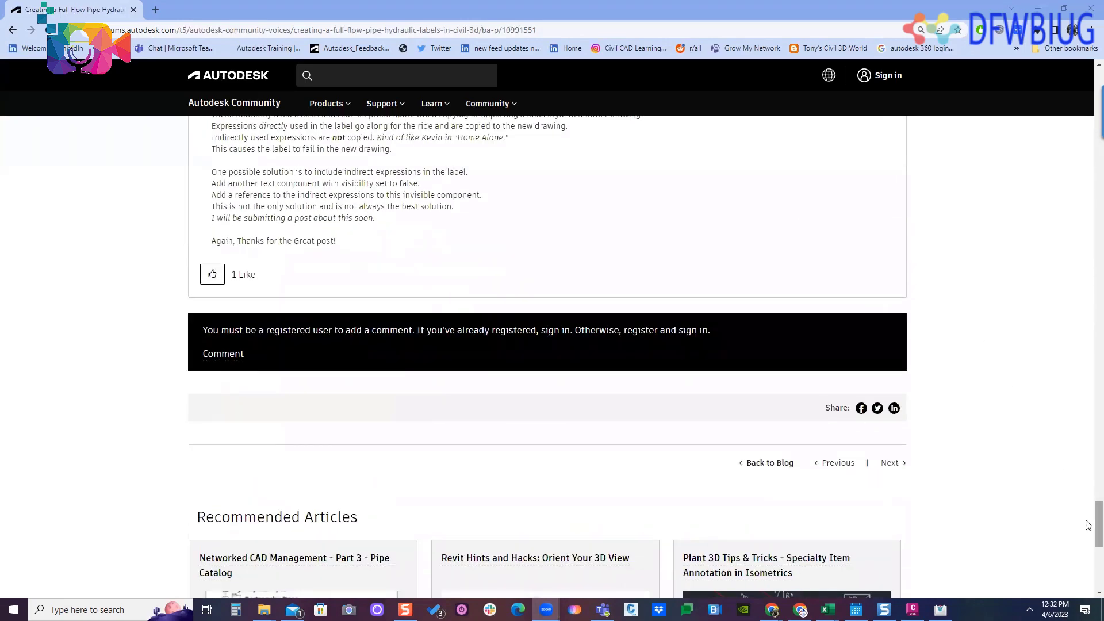
left_click_drag(1098, 517, 1097, 92)
scroll(690, 264, "down", 5)
scroll(692, 270, "down", 4)
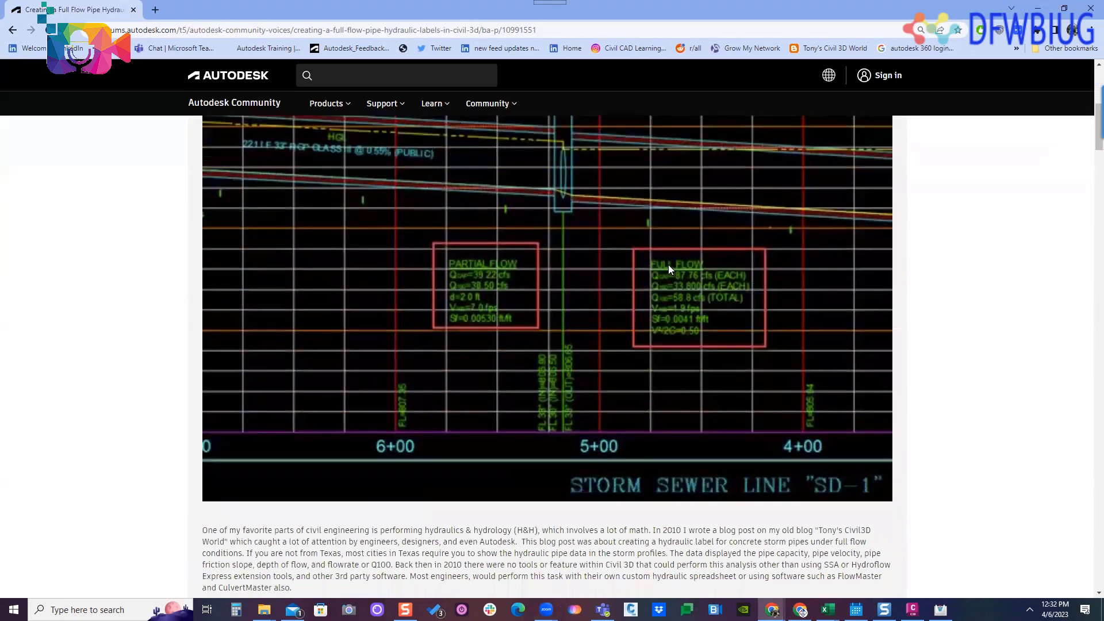
scroll(668, 265, "up", 4)
scroll(565, 309, "down", 1)
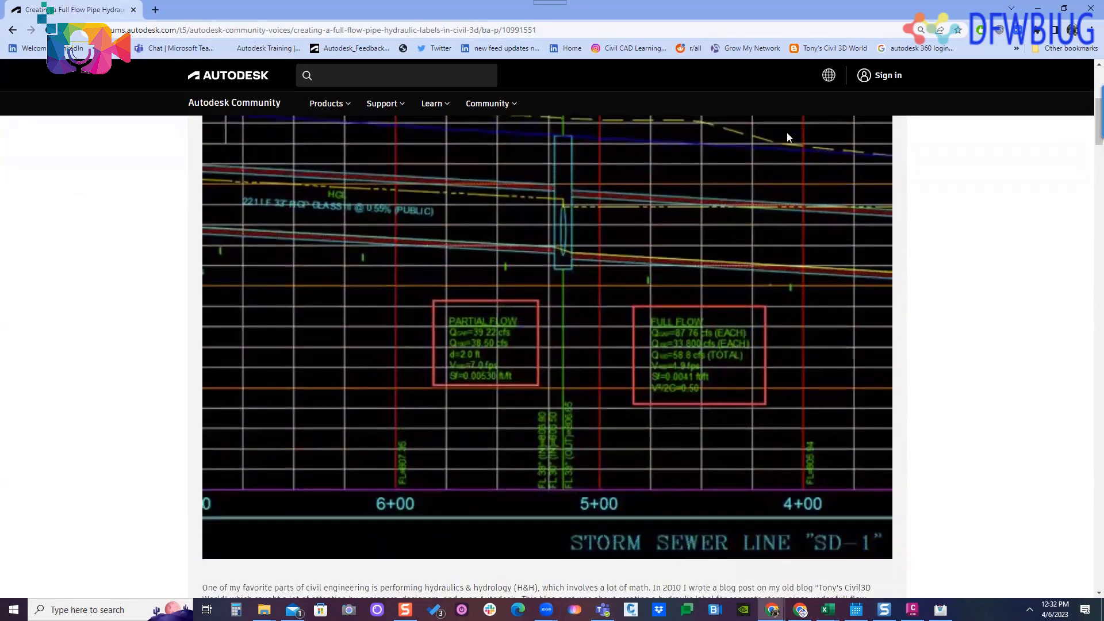
left_click(1037, 8)
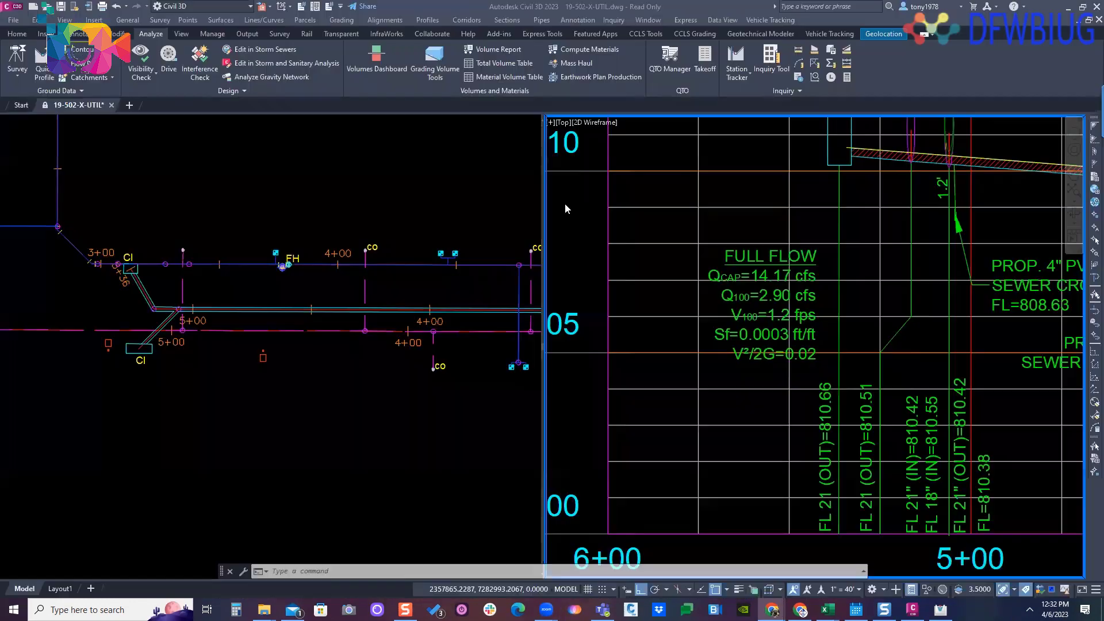
left_click(411, 311)
left_click(411, 308)
right_click(352, 250)
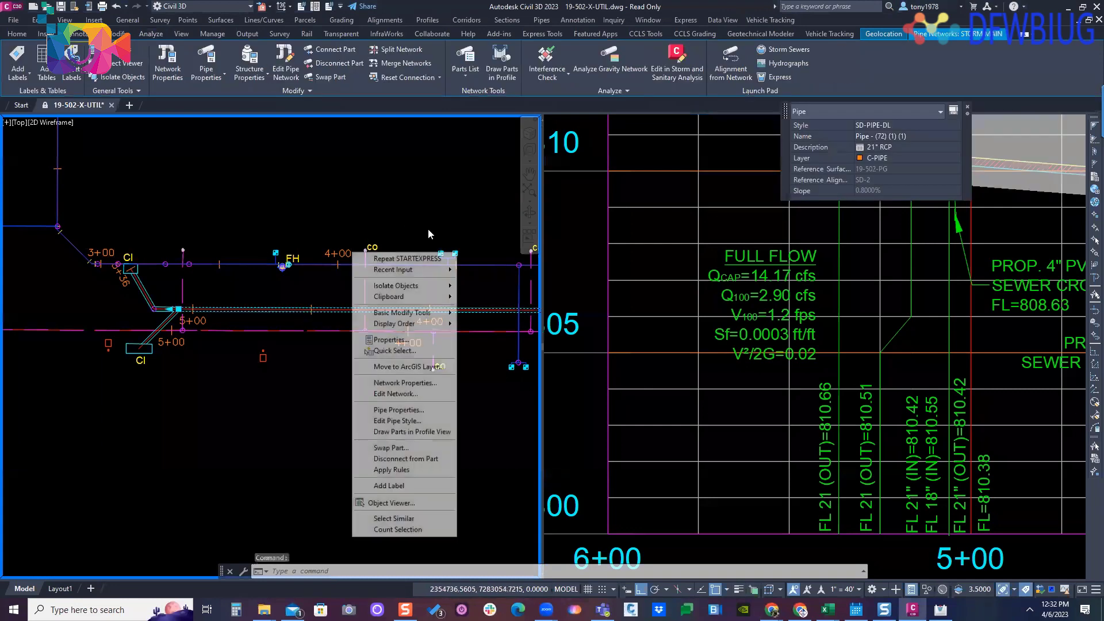
left_click(565, 327)
middle_click_drag(583, 287, 647, 295)
key("Escape")
key("Escape")
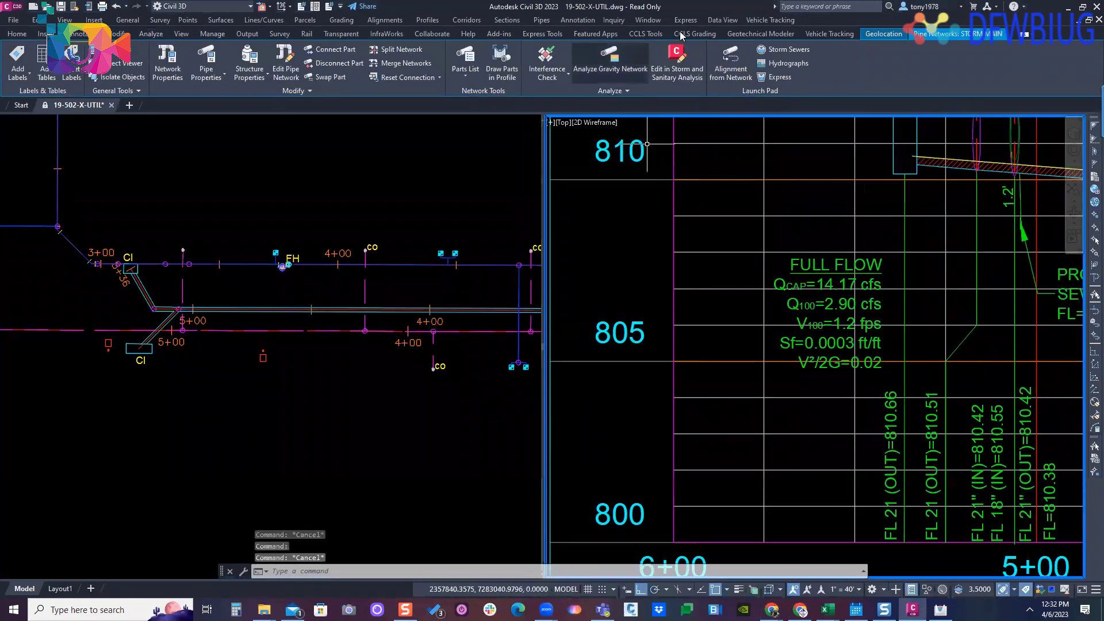
- Toggle pipe highlighting off and back on, and select the 21-inch storm pipe in plan to locate it in the SD-2 profile
left_click(645, 33)
left_click(699, 64)
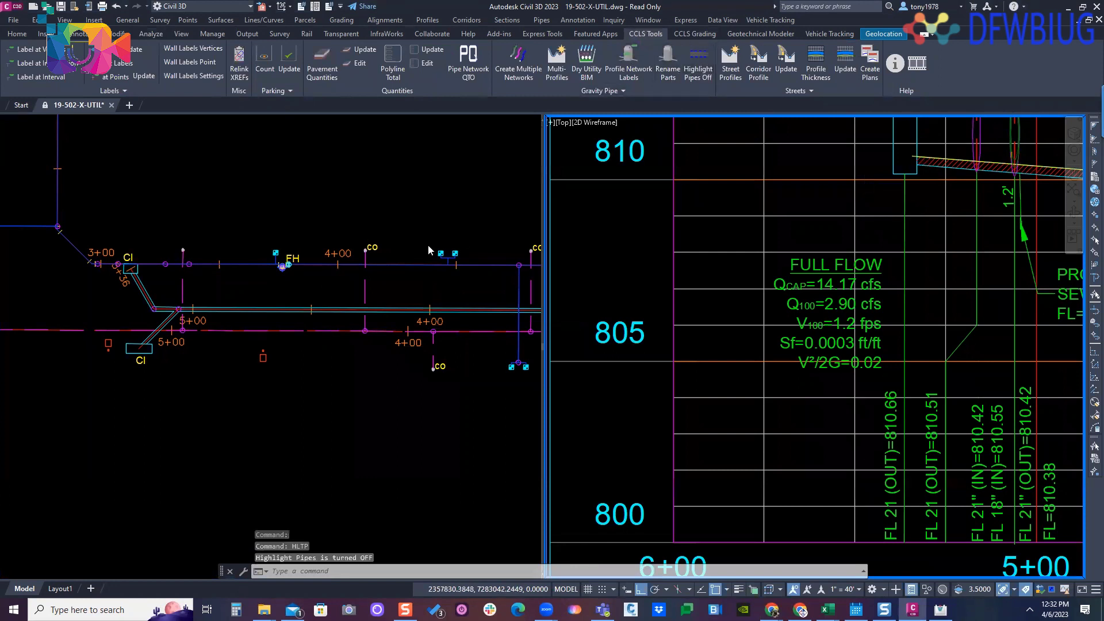
left_click(696, 73)
left_click(325, 309)
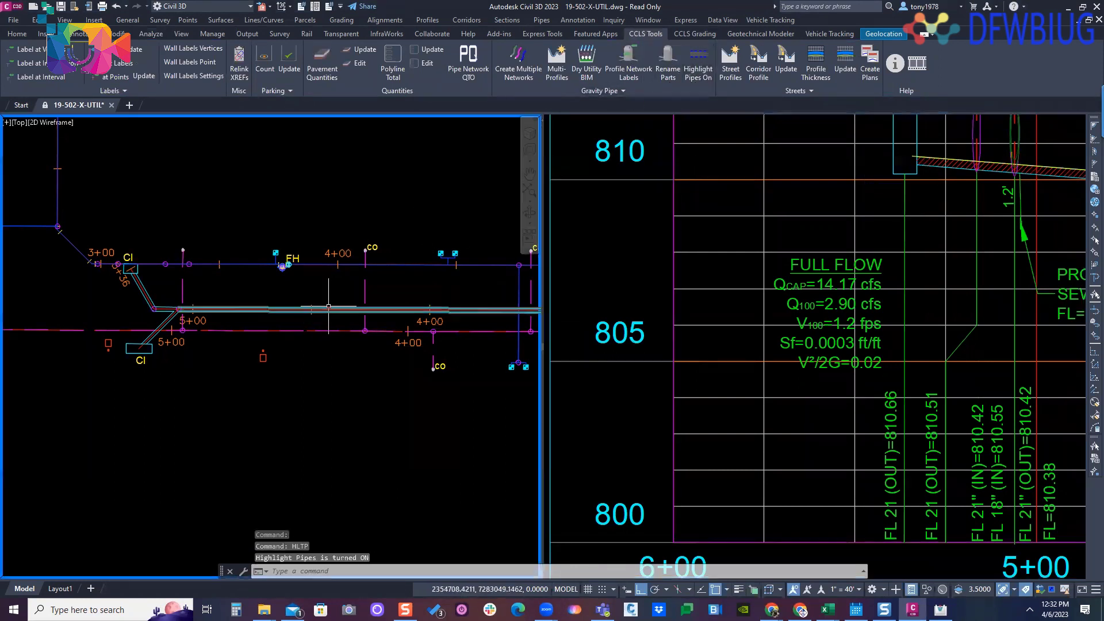
left_click(329, 306)
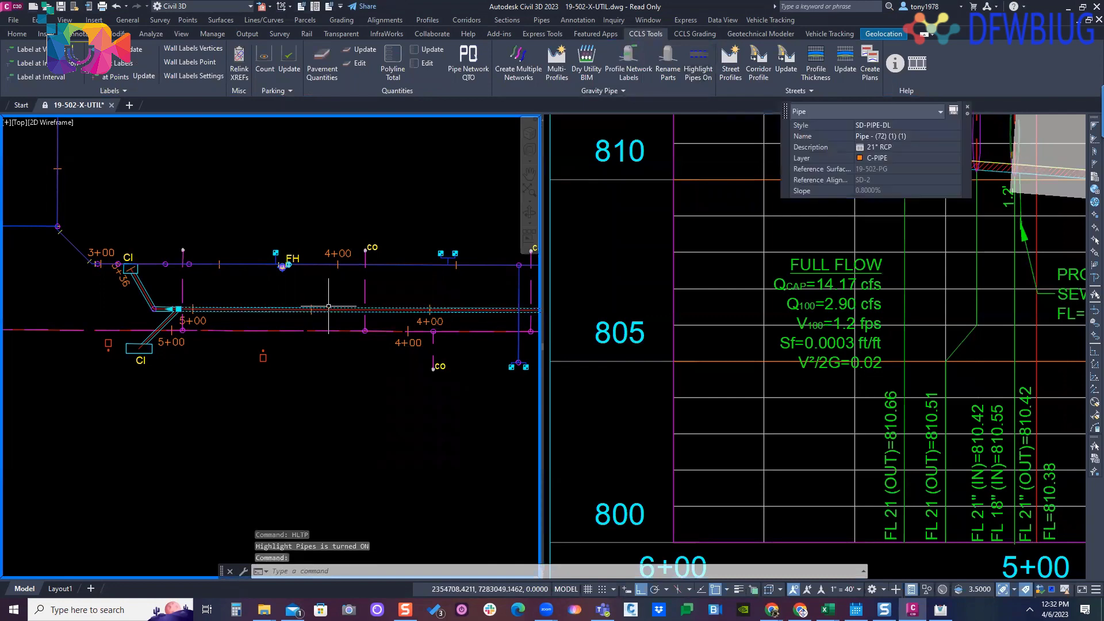
left_click(645, 295)
scroll(645, 295, "down", 5)
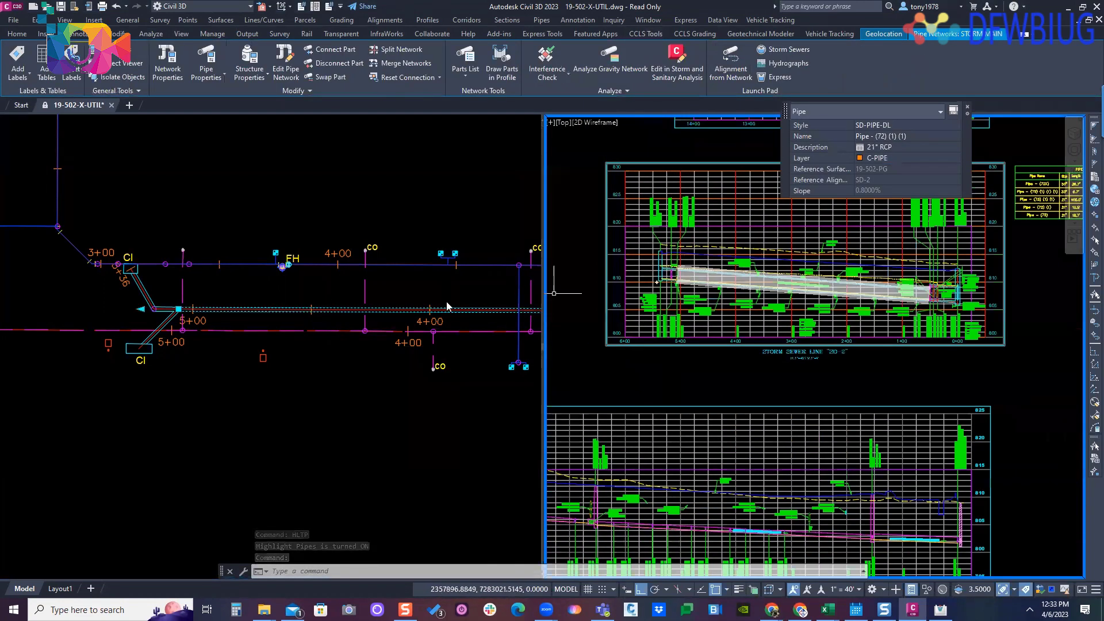
- Inspect the 21-inch pipe's flow rate in its properties without changing it, and examine its full-flow label between stations 3+00 and 2+00 in profile
left_click(353, 308)
key("Escape")
left_click(352, 308)
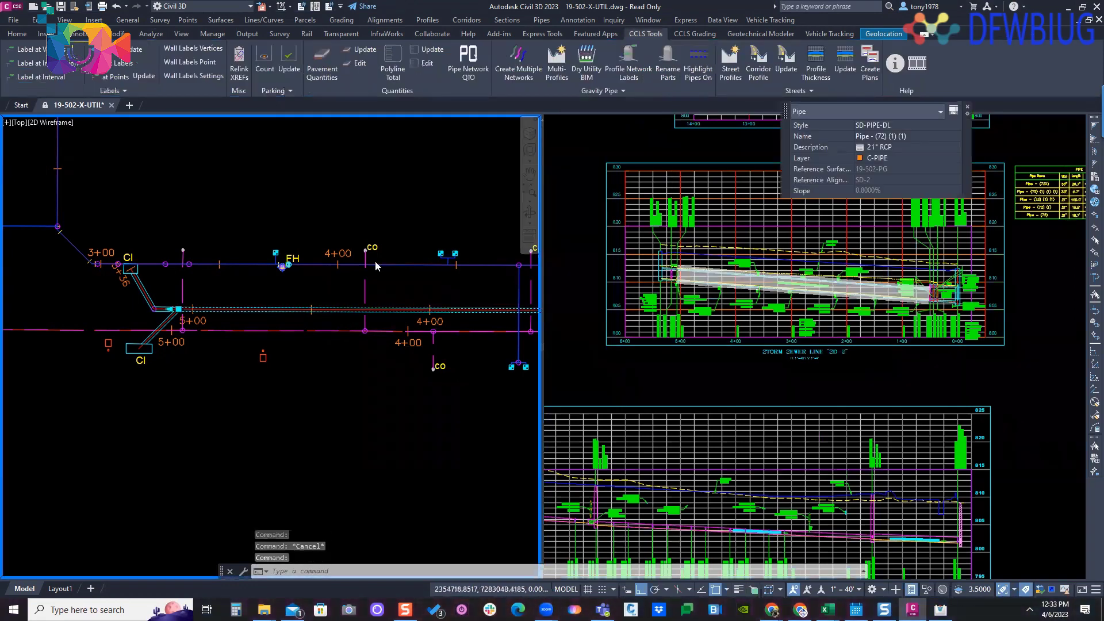
right_click(394, 311)
left_click(446, 418)
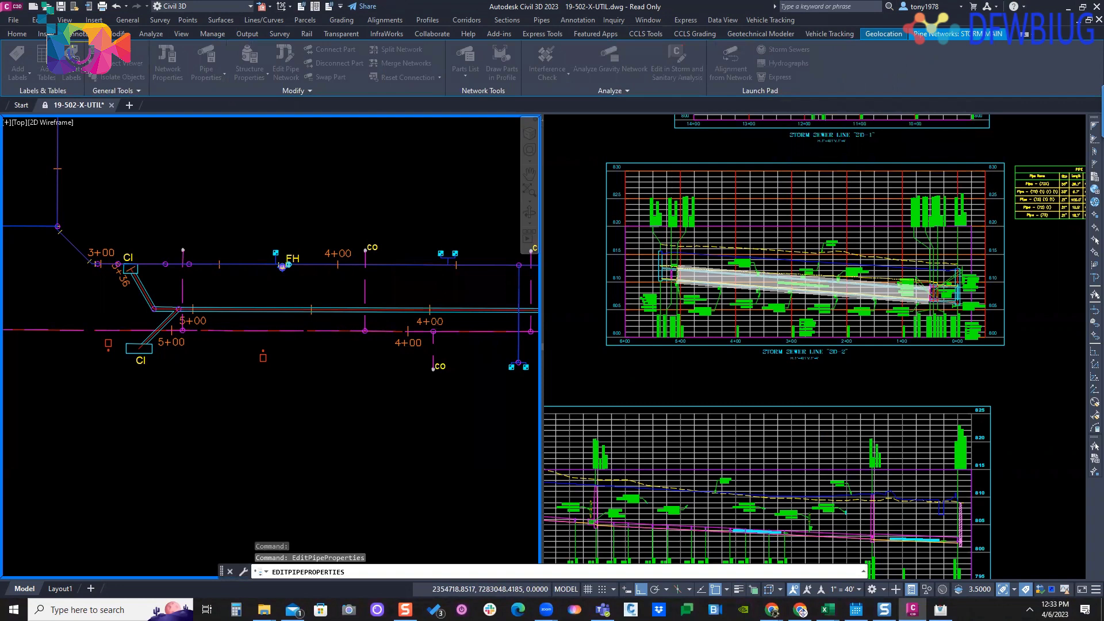
scroll(606, 319, "down", 8)
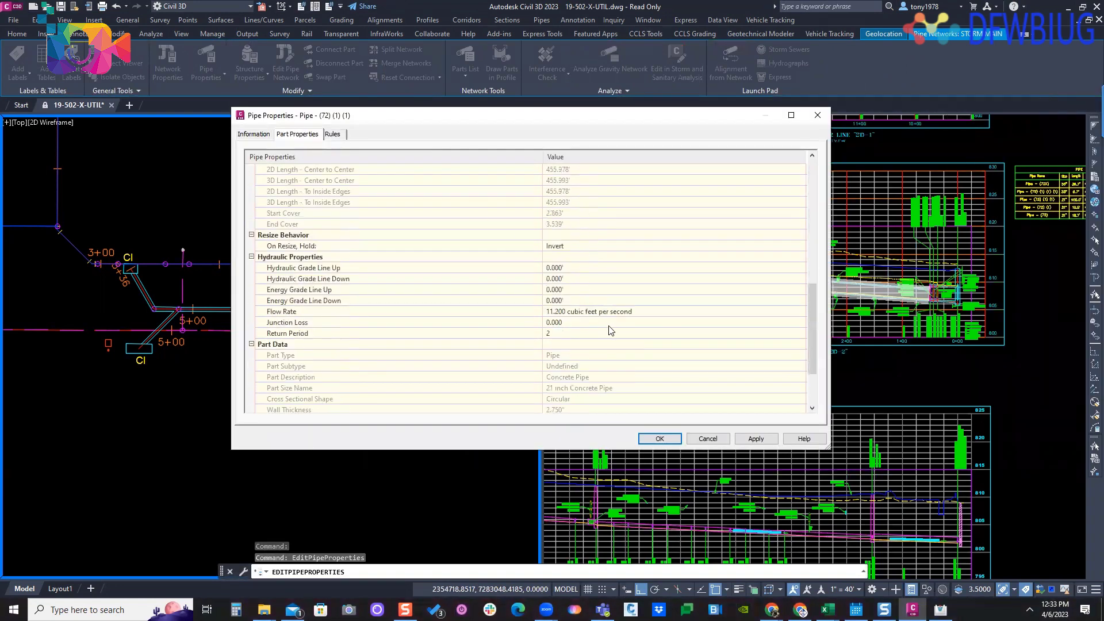
left_click(599, 311)
left_click_drag(612, 126, 428, 98)
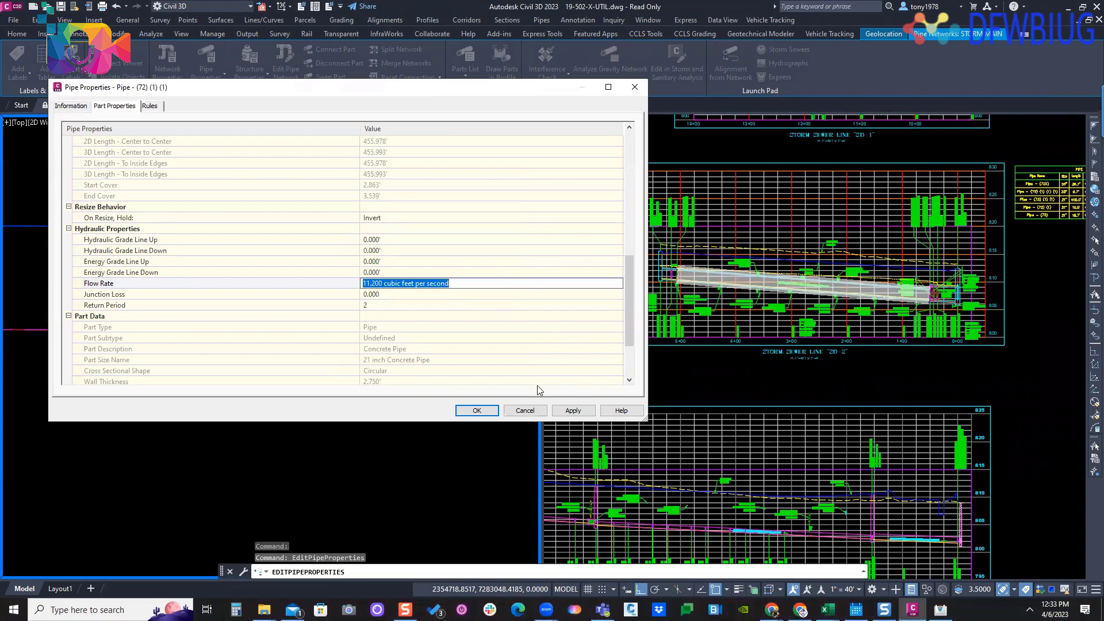
left_click(524, 410)
left_click(712, 314)
scroll(712, 313, "up", 6)
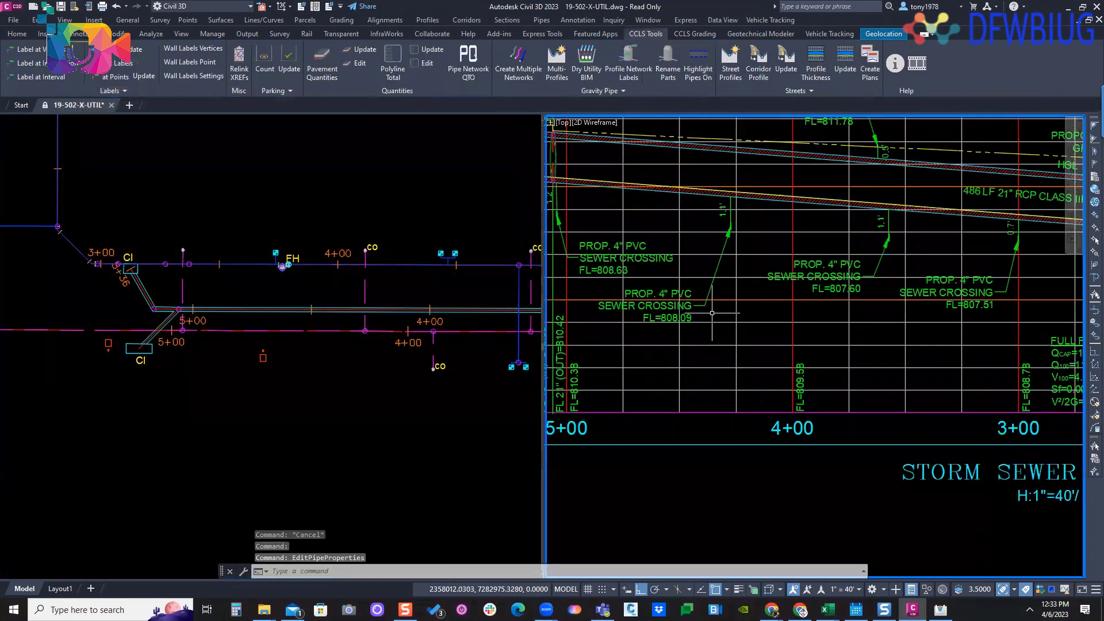
middle_click_drag(1047, 348, 738, 298)
scroll(738, 298, "up", 2)
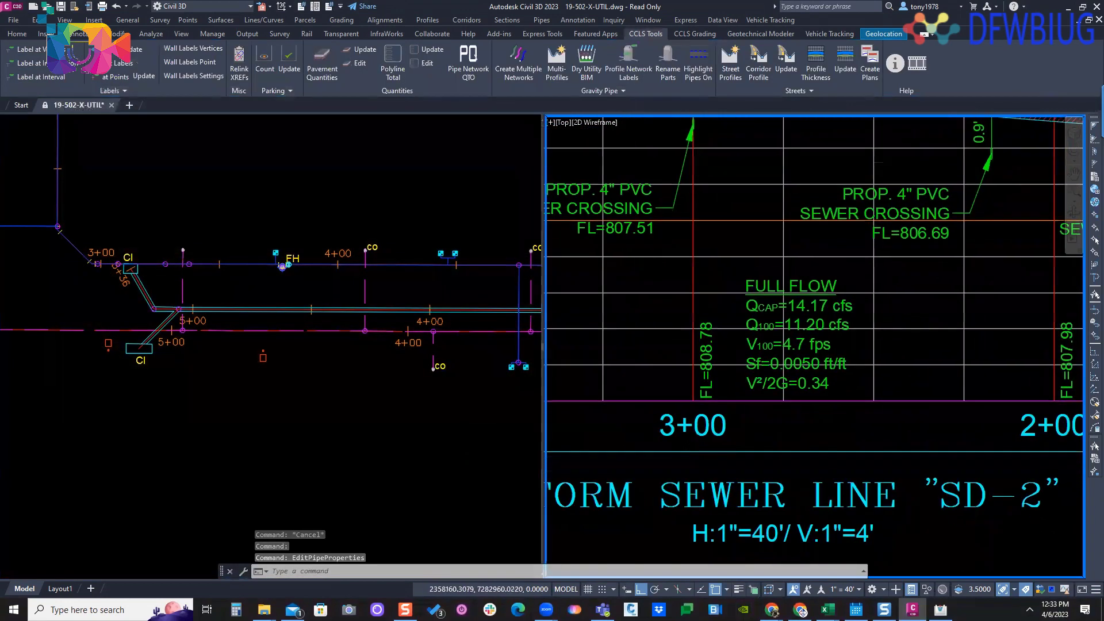
- Set the 21-inch SD-2 storm pipe's flow rate to 15 cubic feet per second in its part properties and apply it
left_click(387, 463)
left_click(323, 308)
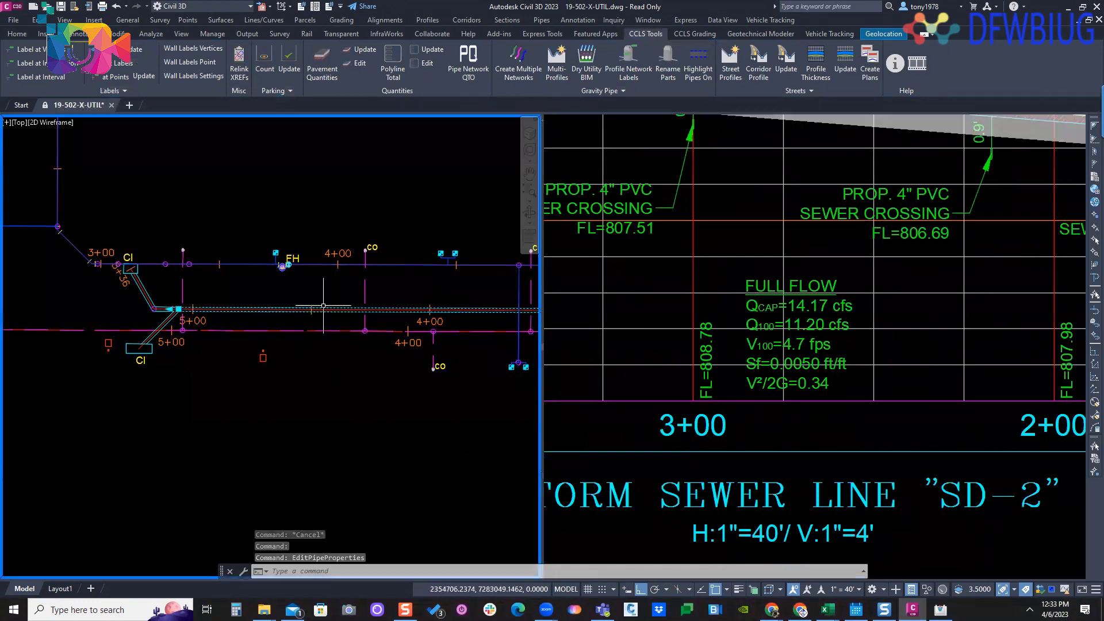
right_click(370, 270)
left_click(406, 427)
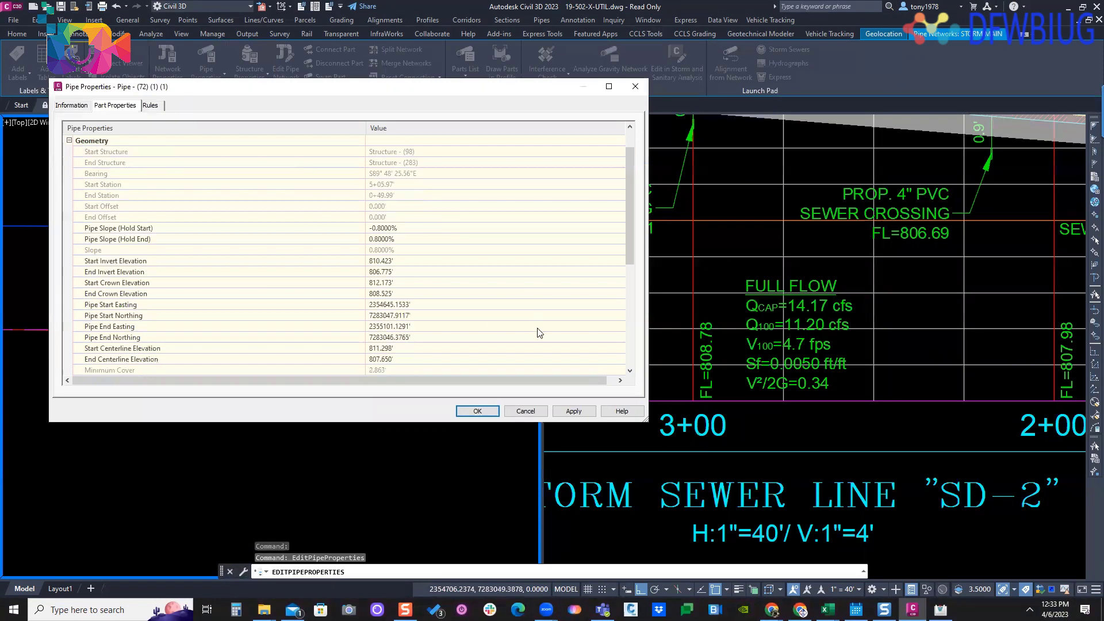
scroll(384, 300, "down", 7)
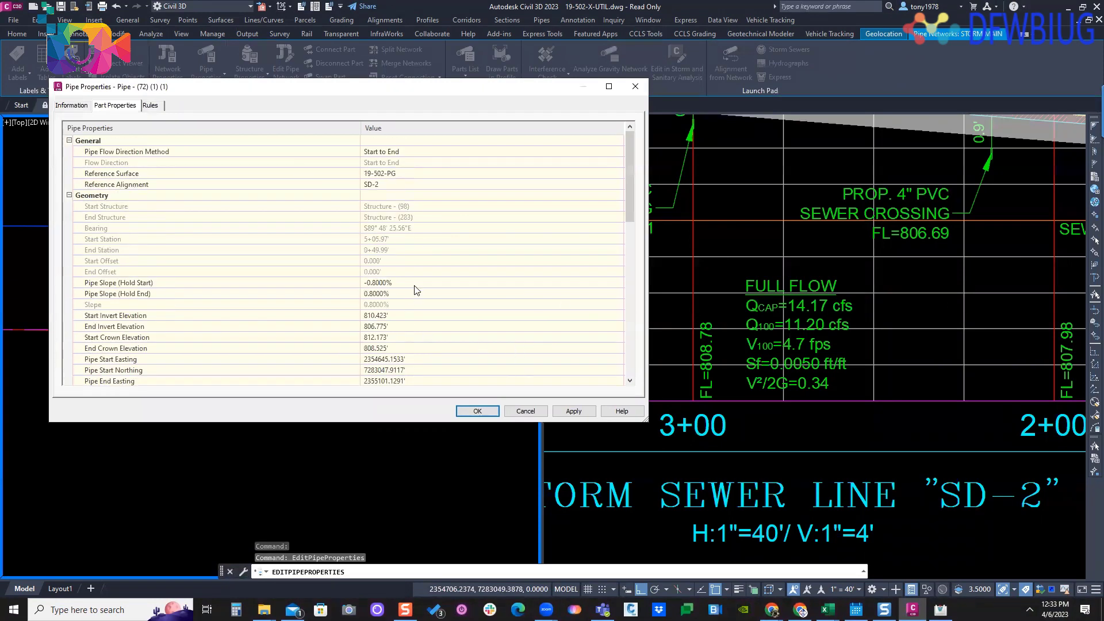
scroll(416, 290, "down", 10)
left_click(475, 239)
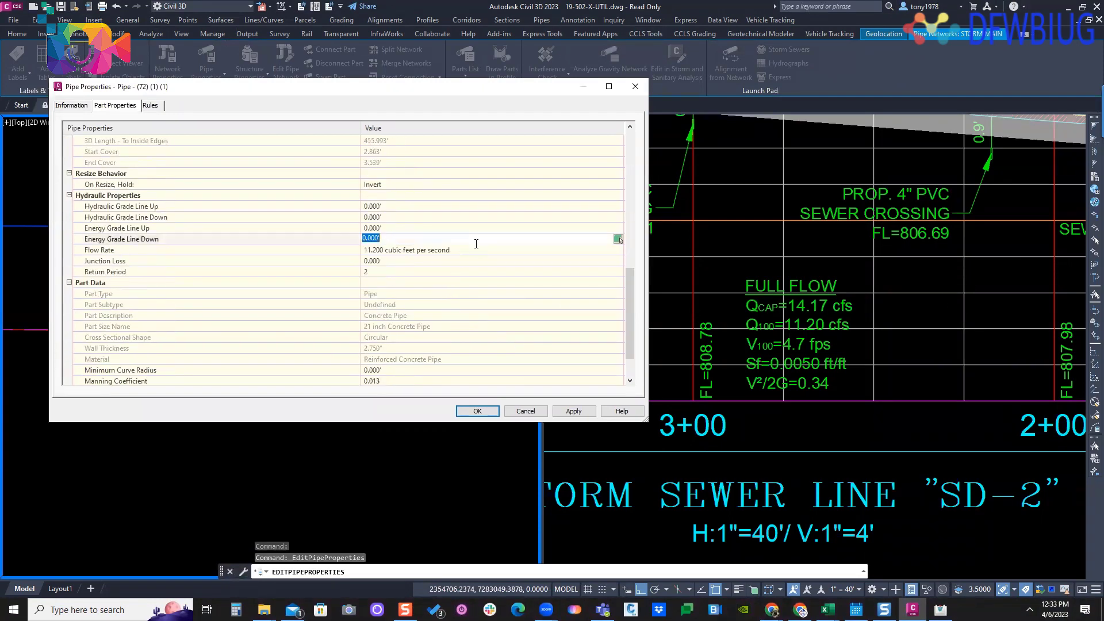
left_click(477, 250)
type("15")
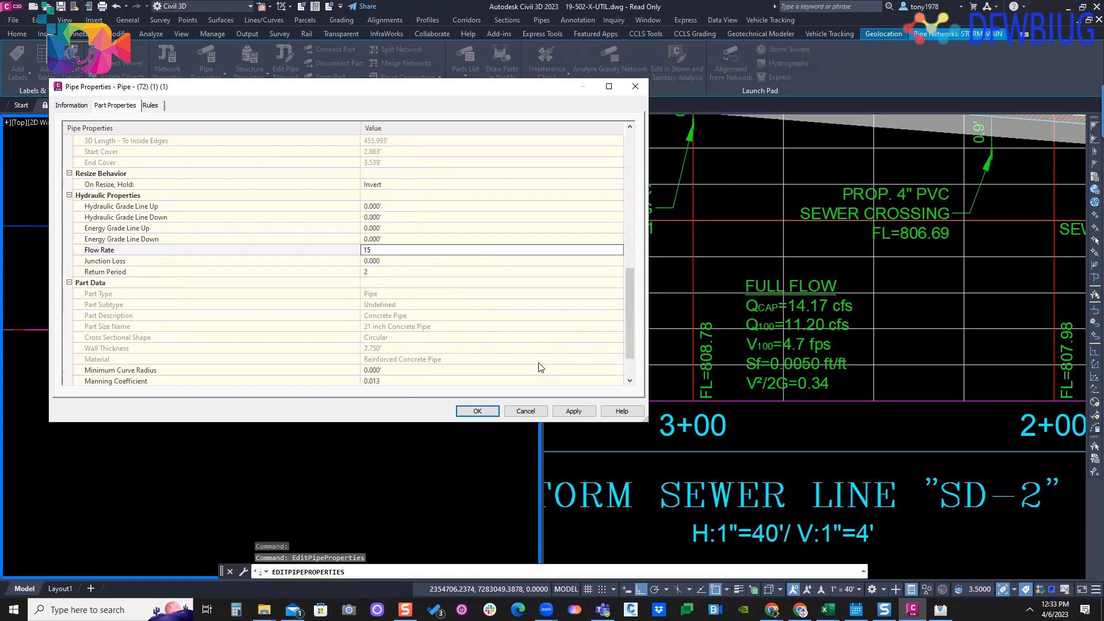
left_click(569, 412)
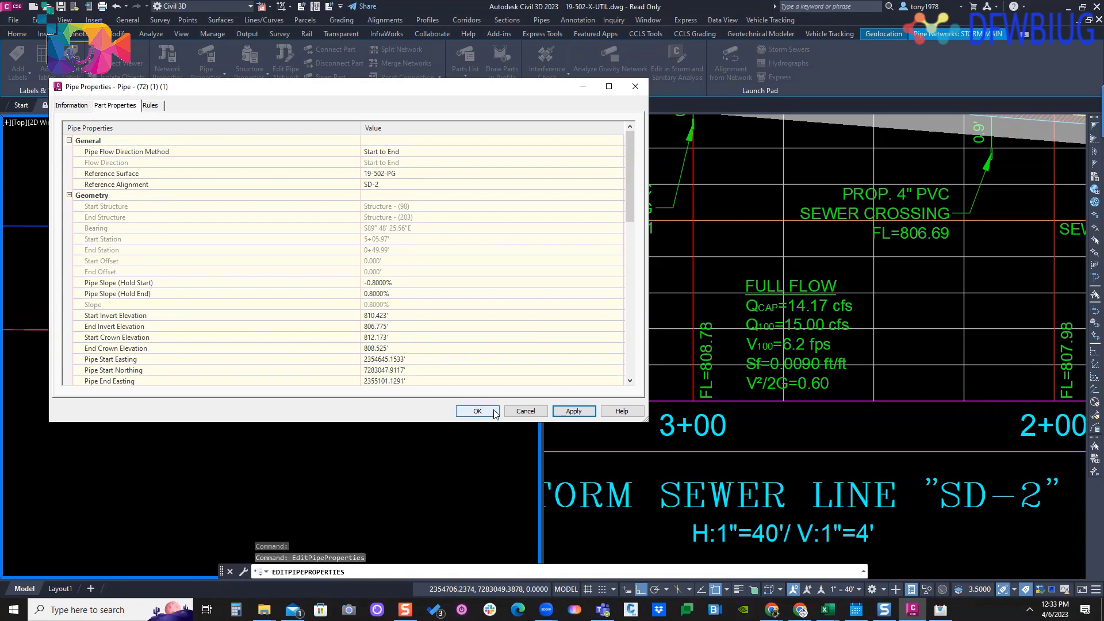
- Close the pipe properties, clear the selection, and examine the pipe's full-flow label in the SD-2 profile view
left_click(528, 411)
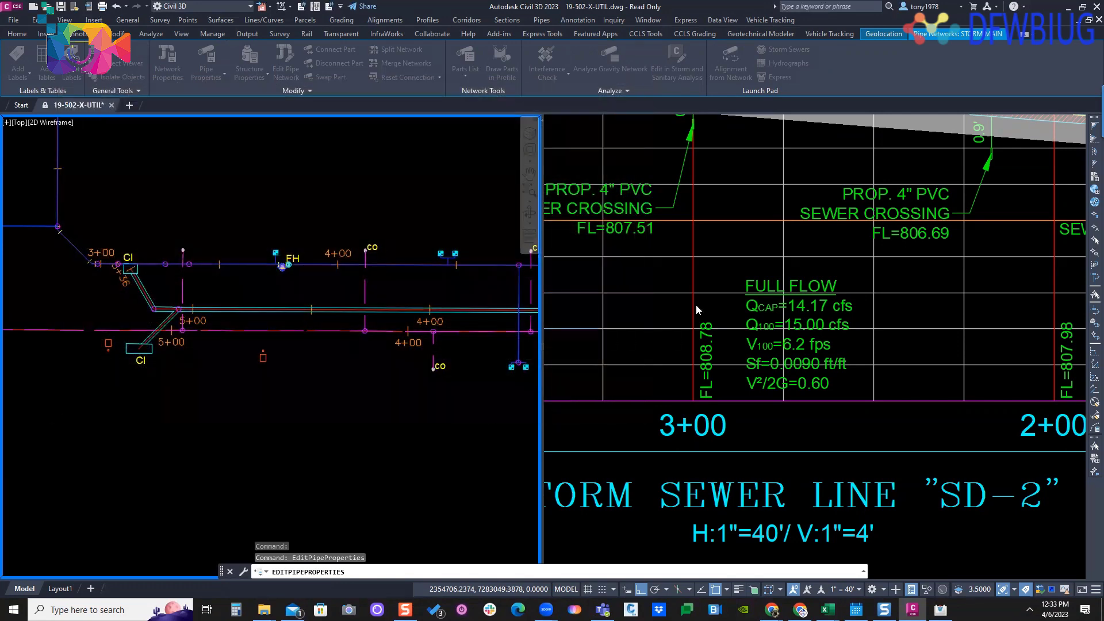
key("Escape")
left_click(741, 242)
middle_click_drag(743, 237, 705, 290)
scroll(705, 290, "down", 3)
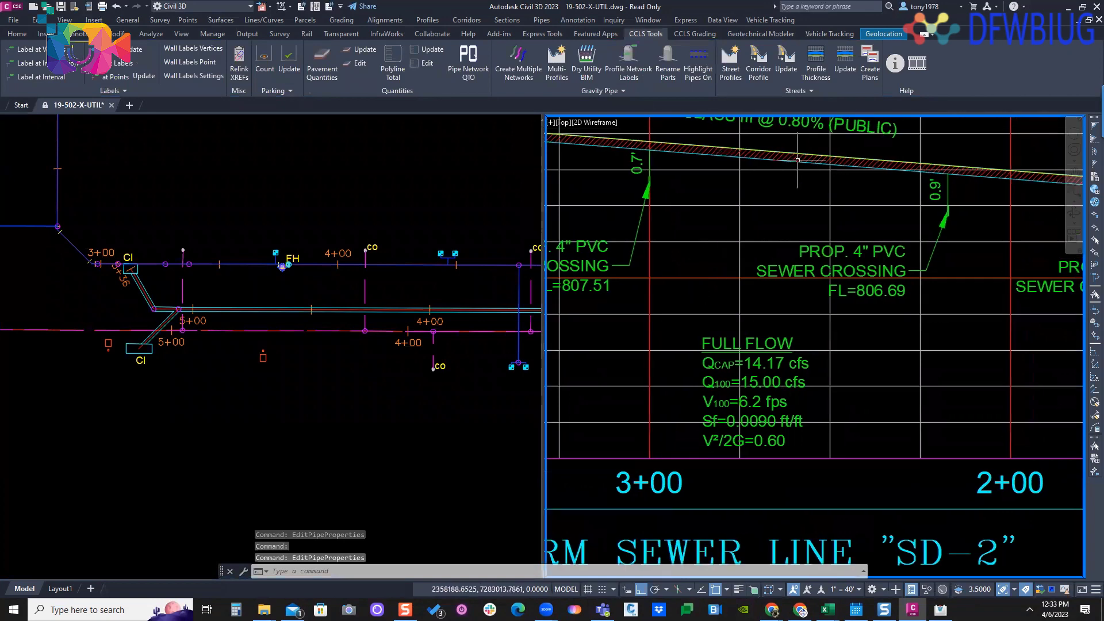
- Set the inner pipe diameter of the 21-inch SD-2 storm pipe to 30 inches in its part properties and apply it
left_click(743, 210)
right_click(743, 210)
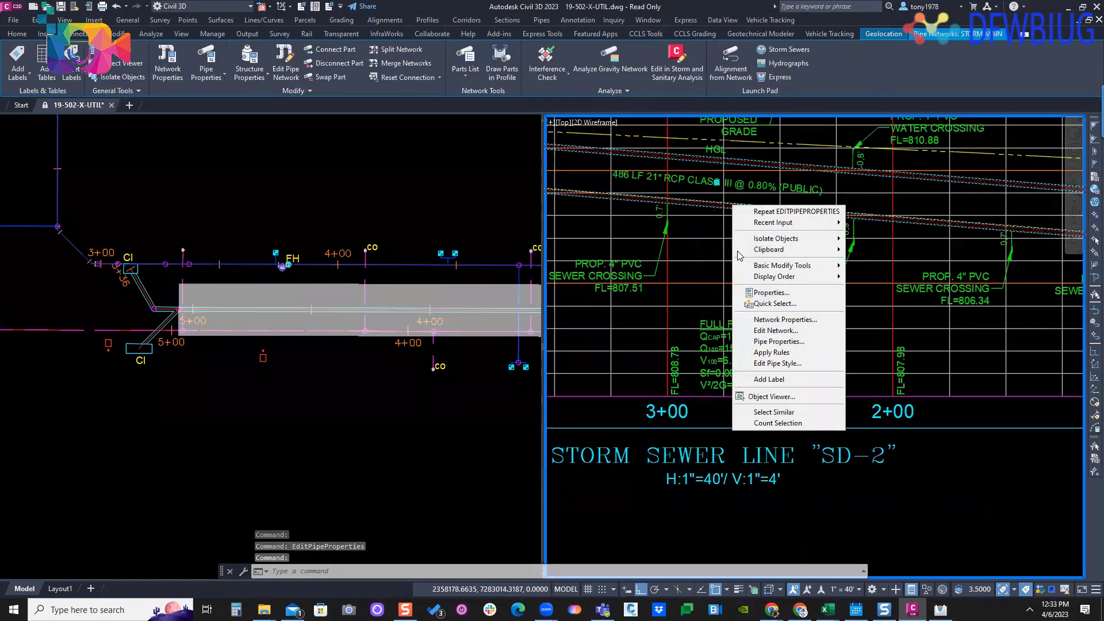
left_click(770, 342)
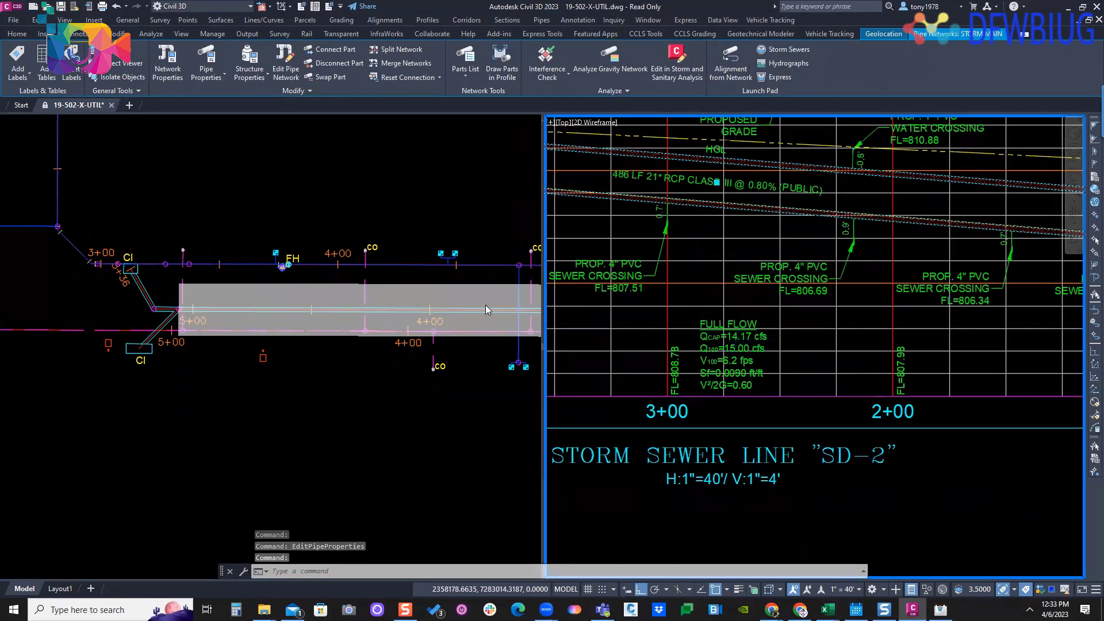
scroll(469, 332, "down", 8)
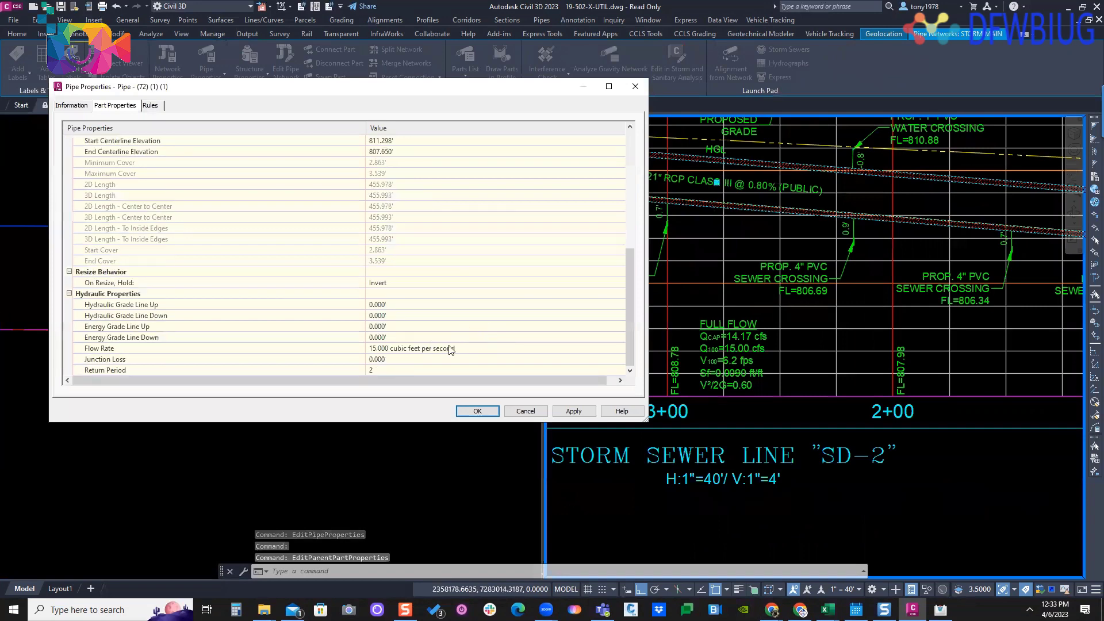
left_click(450, 349)
scroll(492, 374, "down", 8)
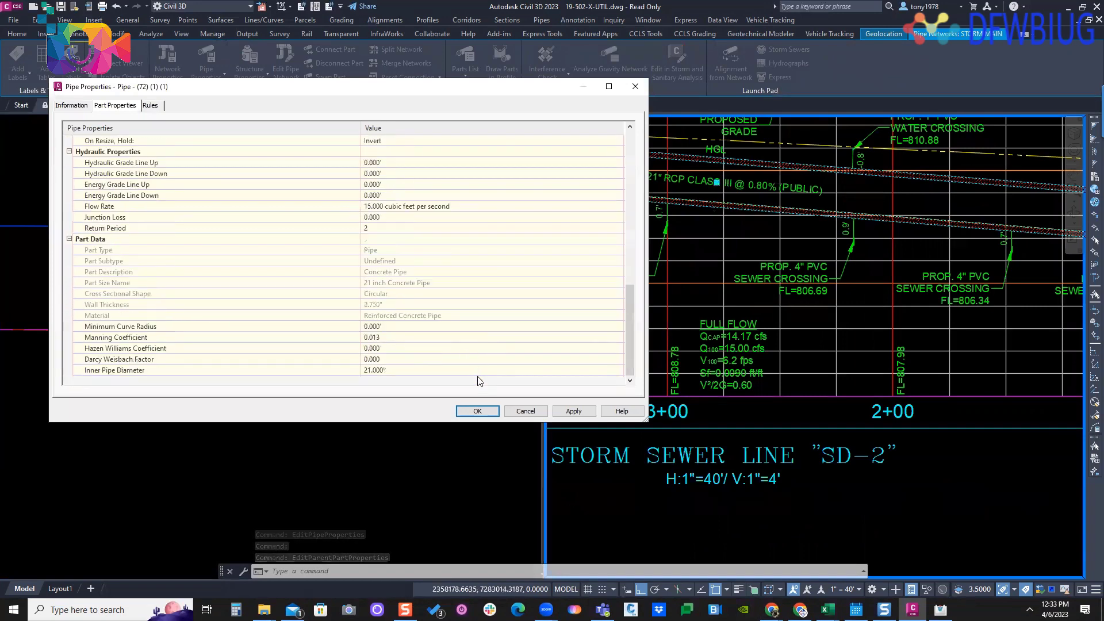
left_click(444, 368)
left_click(445, 368)
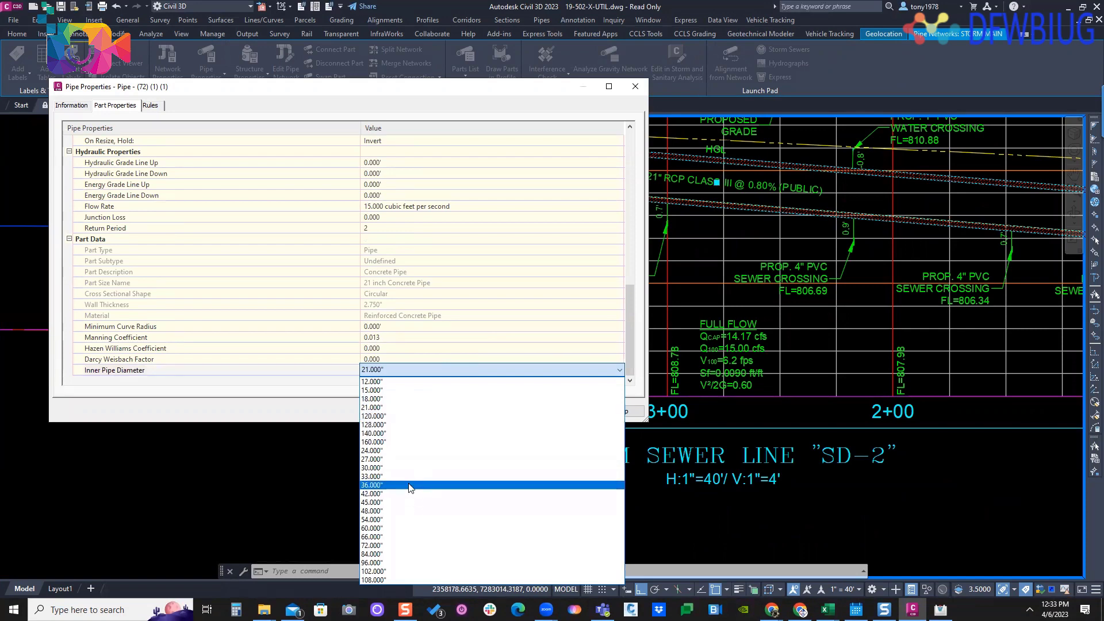
left_click(406, 467)
left_click(583, 411)
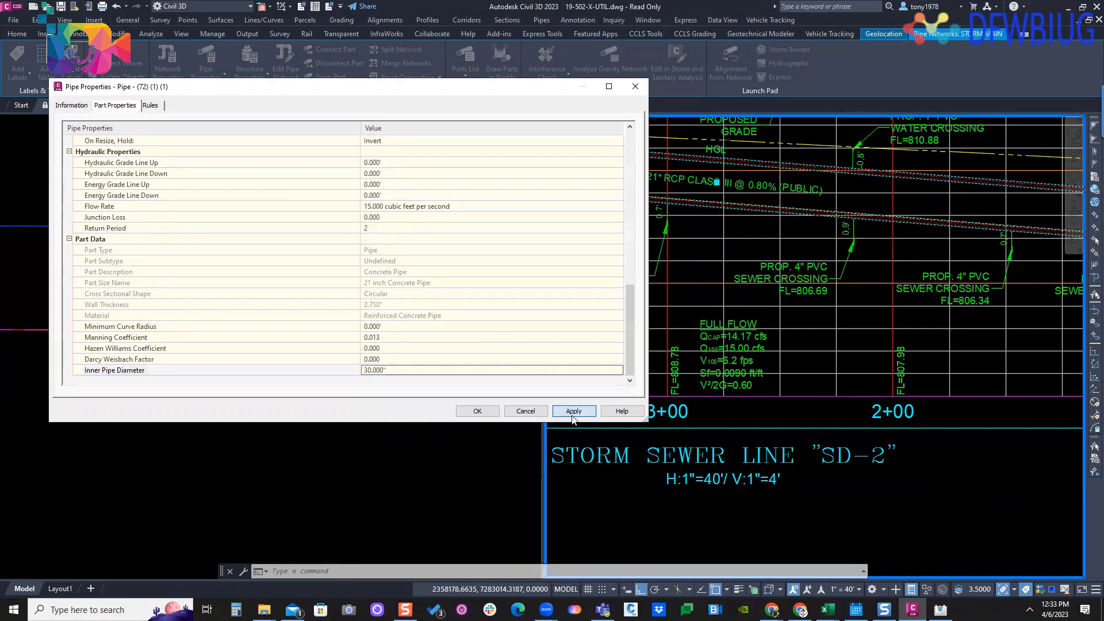
left_click(481, 413)
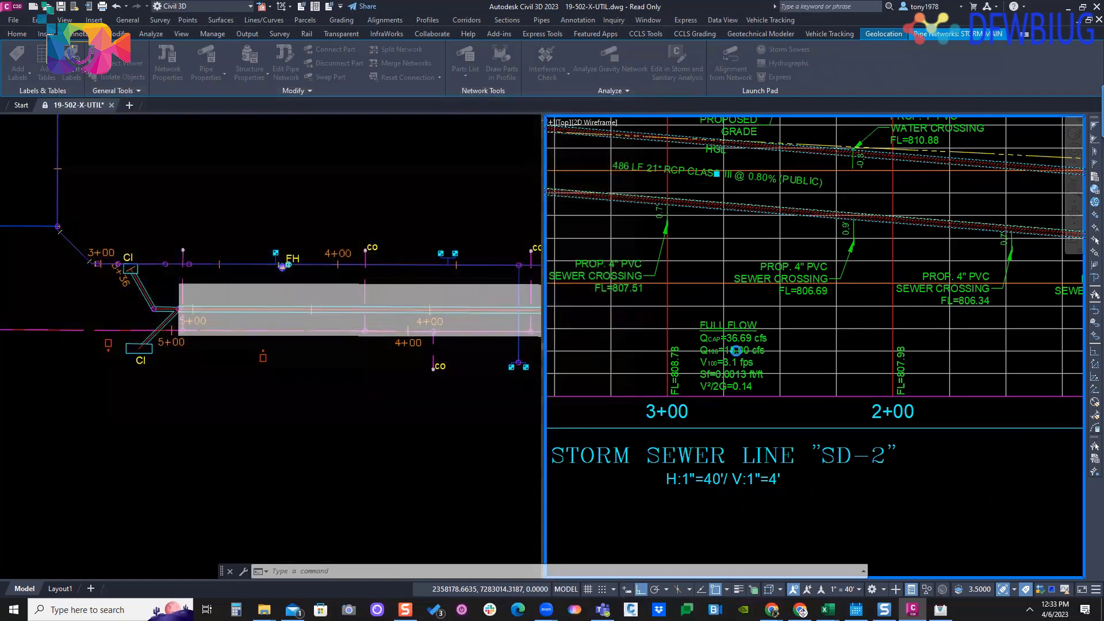
- Review the pipe's full-flow label up close between stations 3+00 and 2+00, then the overall SD-2 profile
scroll(718, 355, "up", 6)
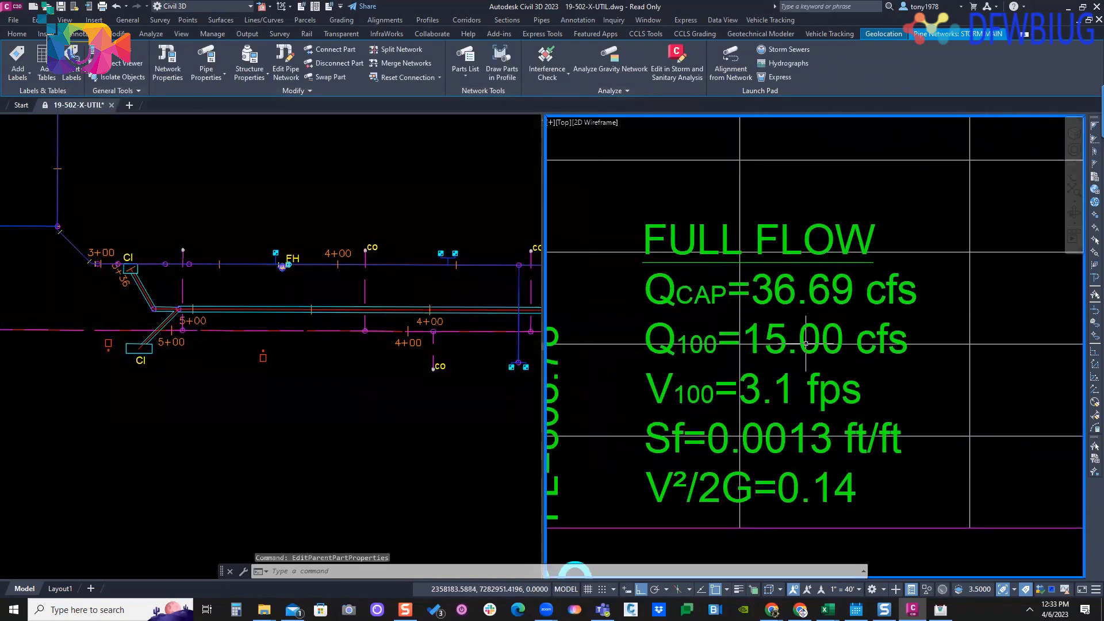
scroll(786, 340, "down", 2)
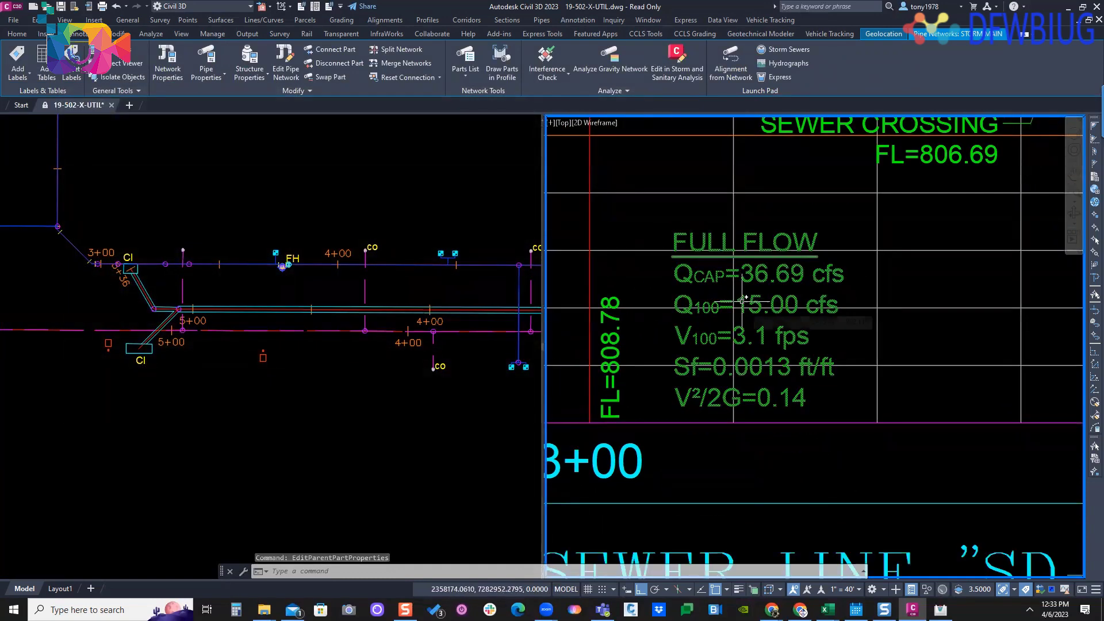
scroll(736, 307, "down", 8)
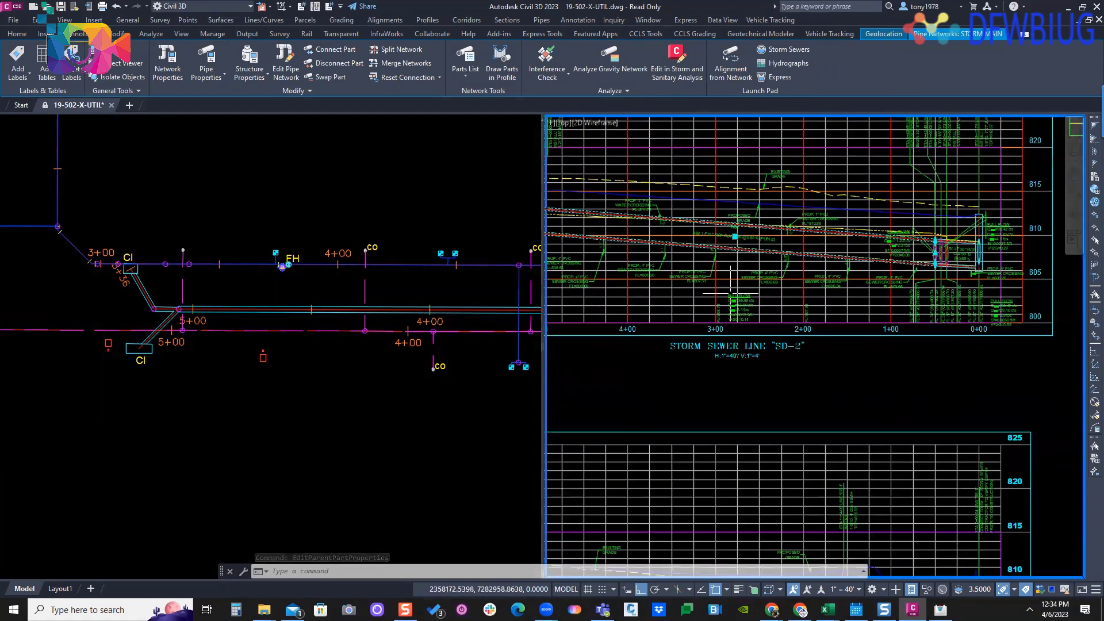
middle_click_drag(790, 260, 829, 251)
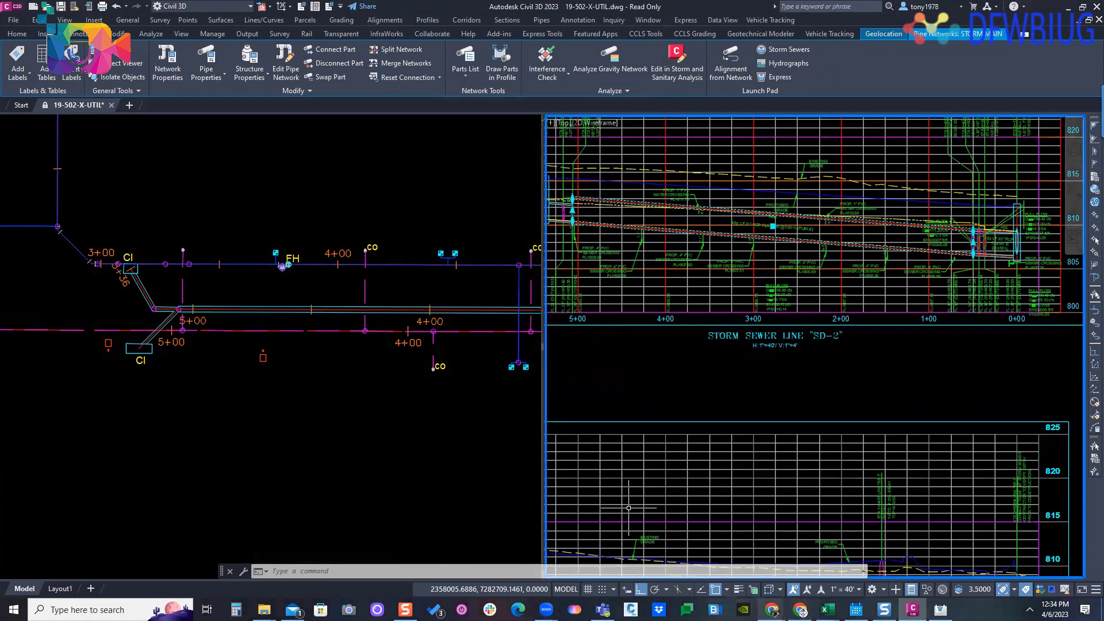
- Switch to the Autodesk Community article in Chrome, skim its expression steps and closing notes, and return to the Civil 3D drawing
mouse_move(772, 609)
left_click(895, 560)
scroll(392, 321, "down", 15)
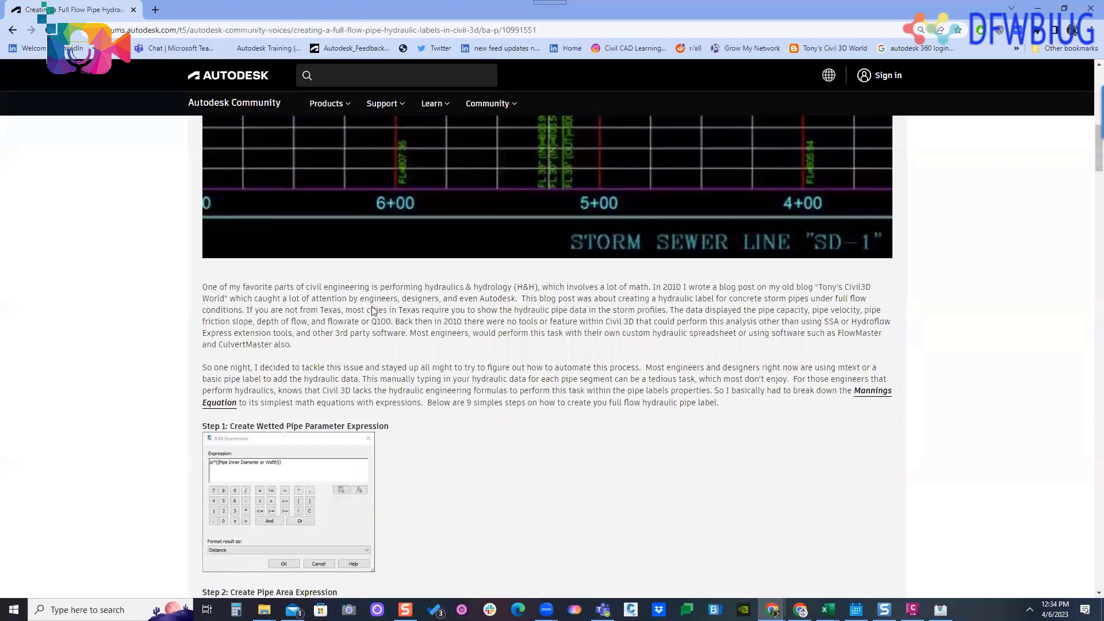
scroll(391, 321, "down", 20)
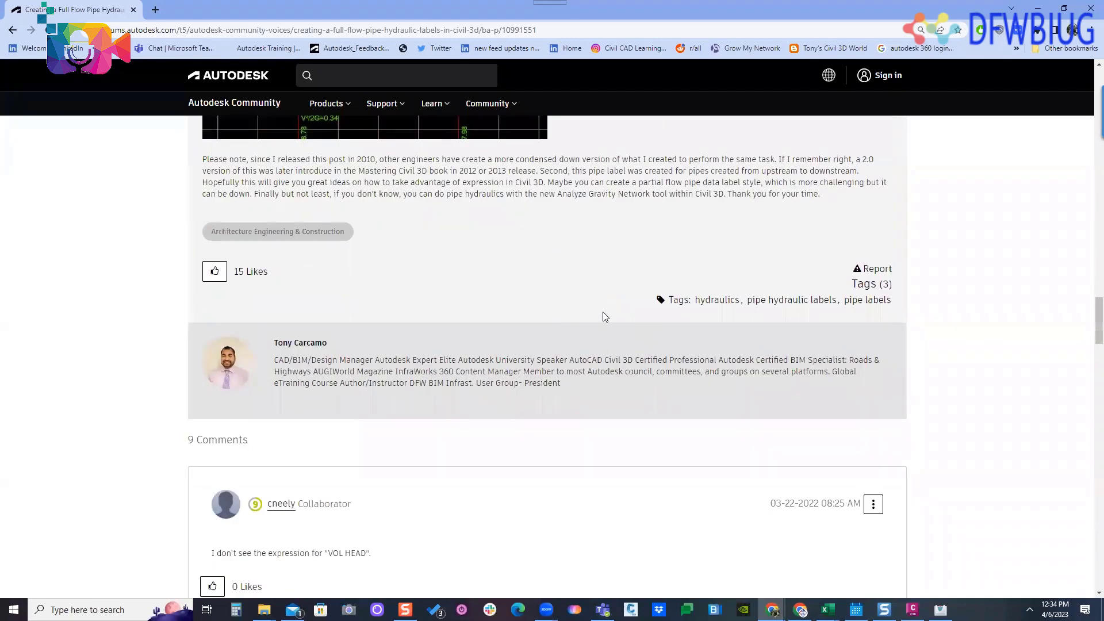
scroll(932, 306, "up", 1)
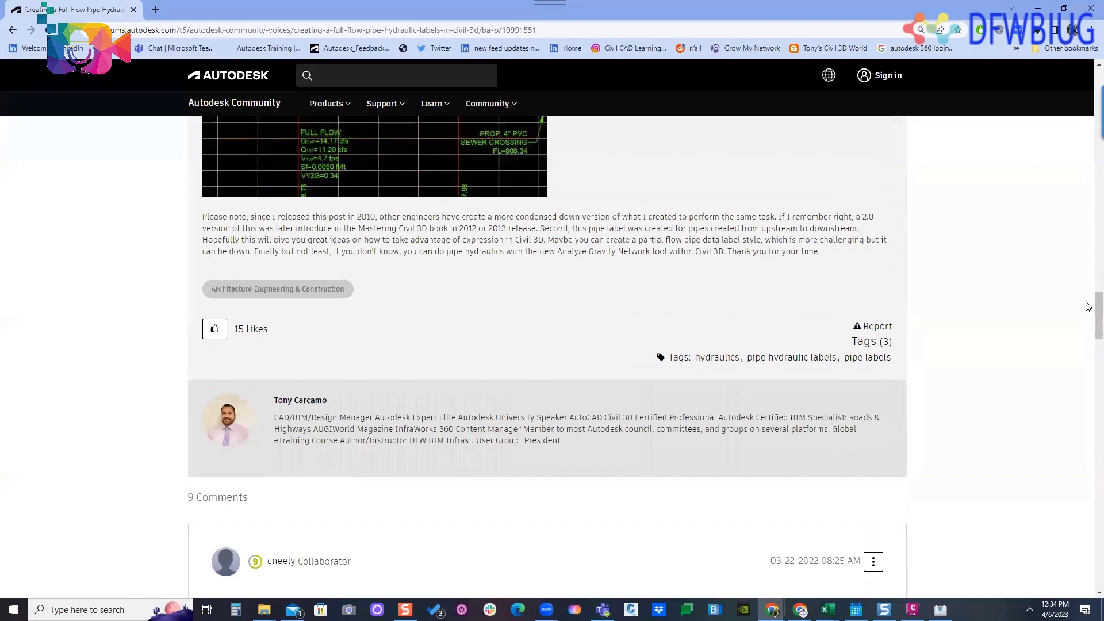
left_click_drag(1098, 307, 1040, 99)
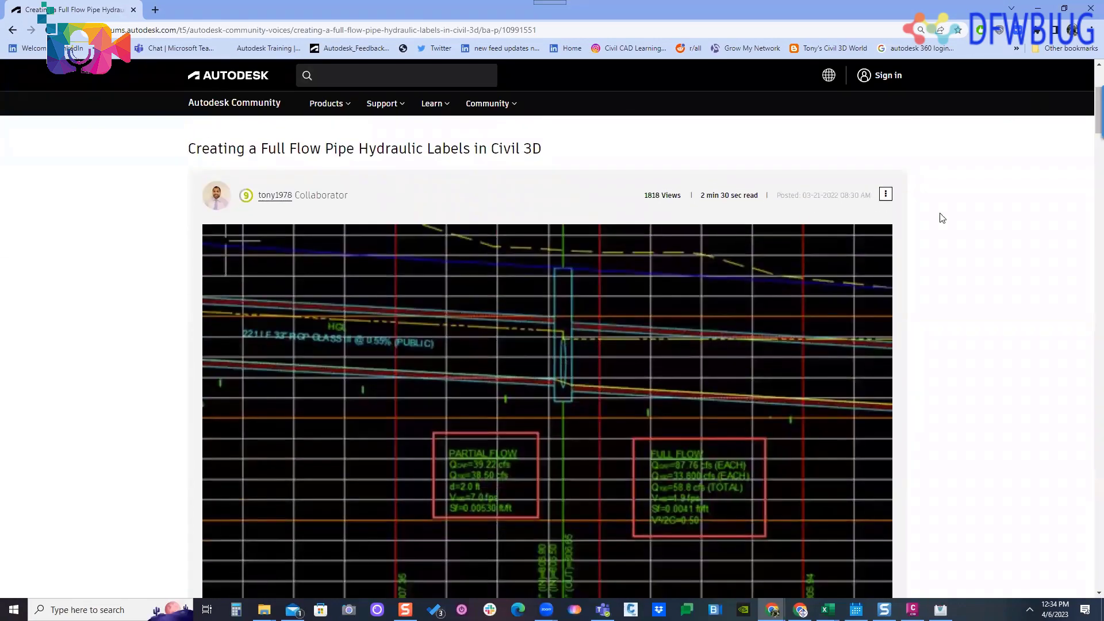
left_click(1036, 13)
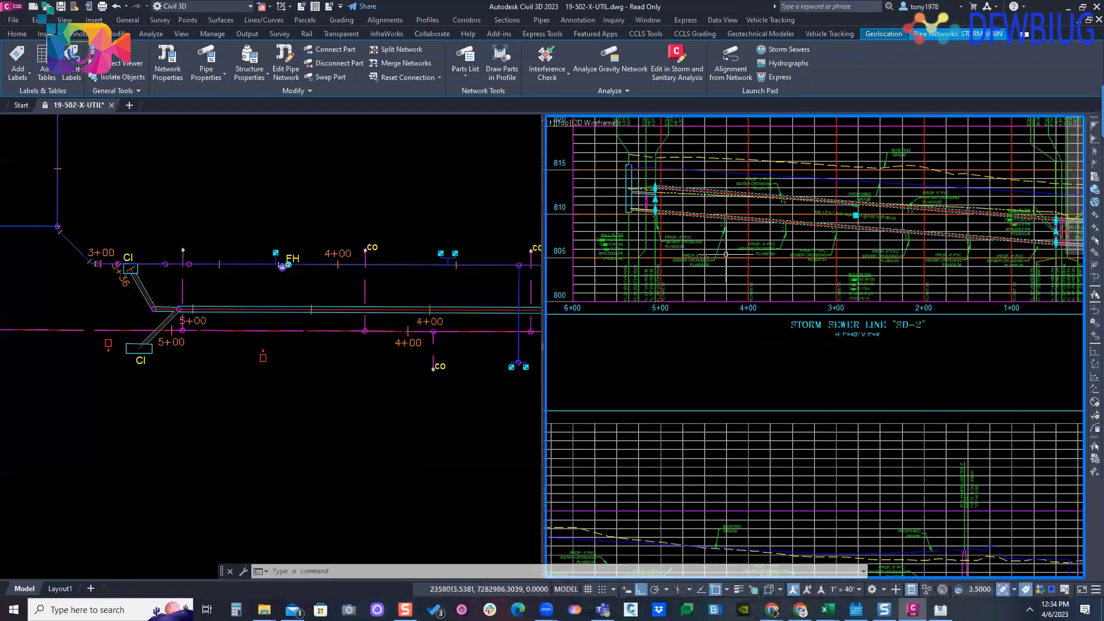
- Deselect the pipe, launch Hydraflow Express, and compare its culvert and channel calculators
key("Escape")
left_click(151, 33)
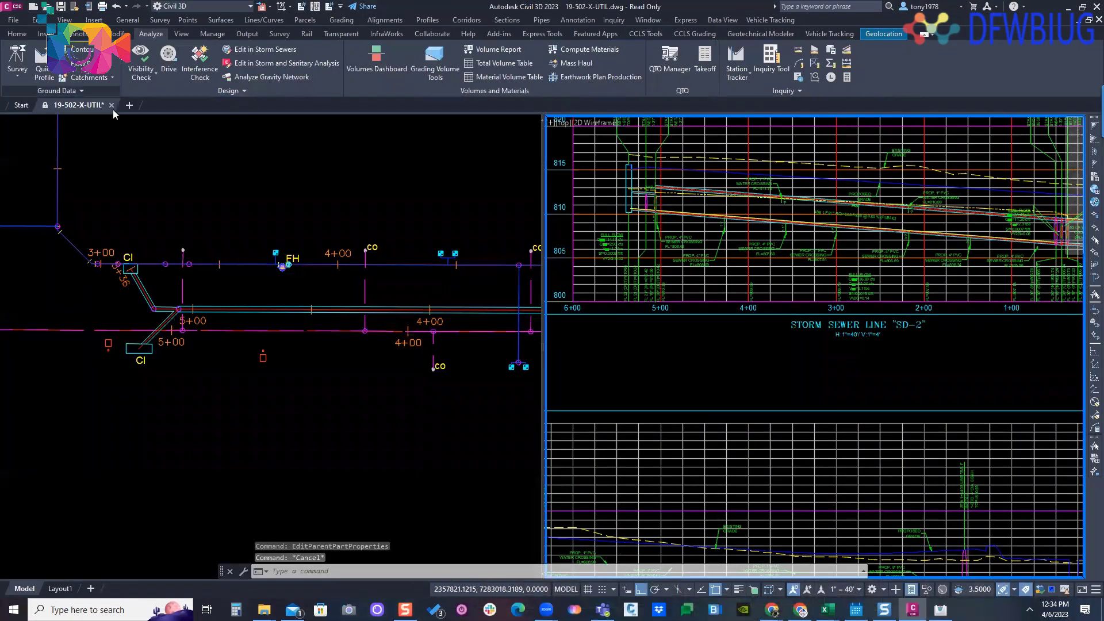
left_click(219, 91)
left_click(160, 133)
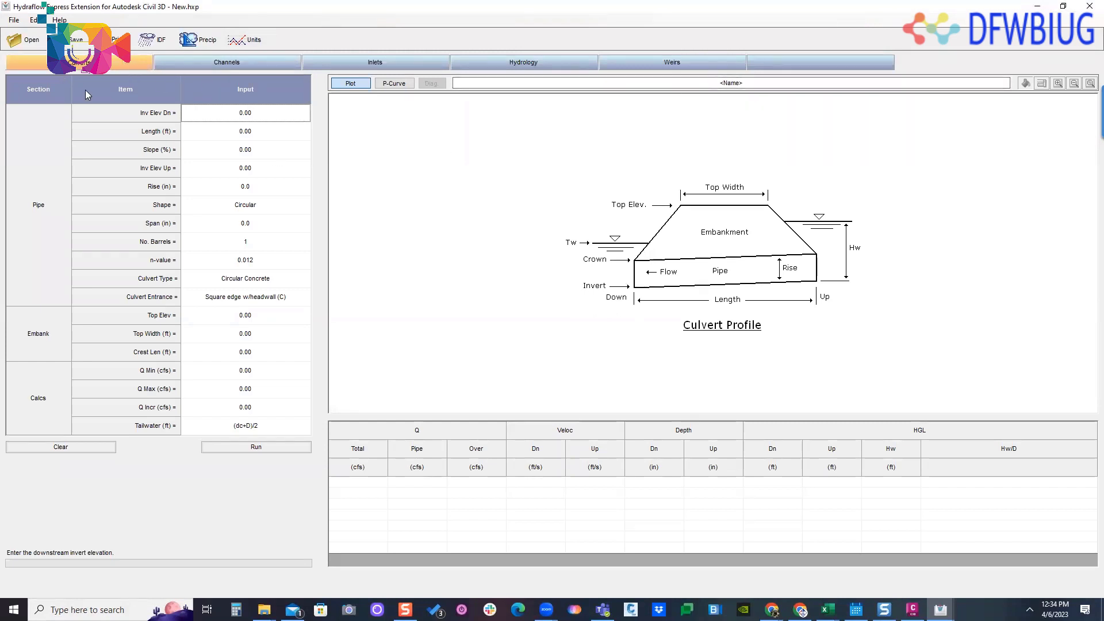
left_click(224, 65)
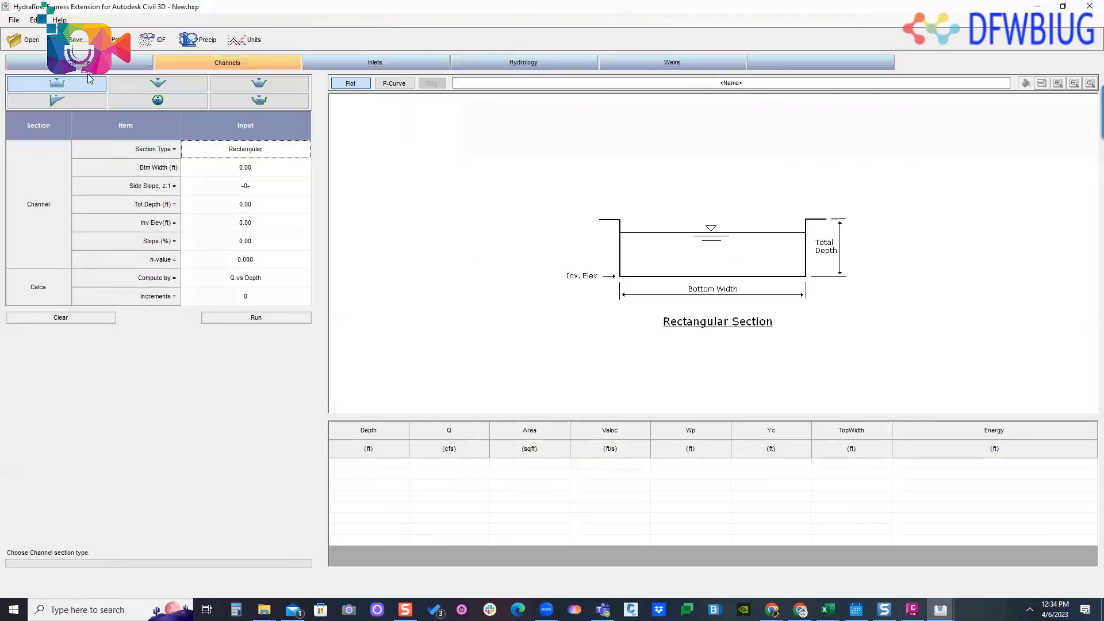
left_click(86, 64)
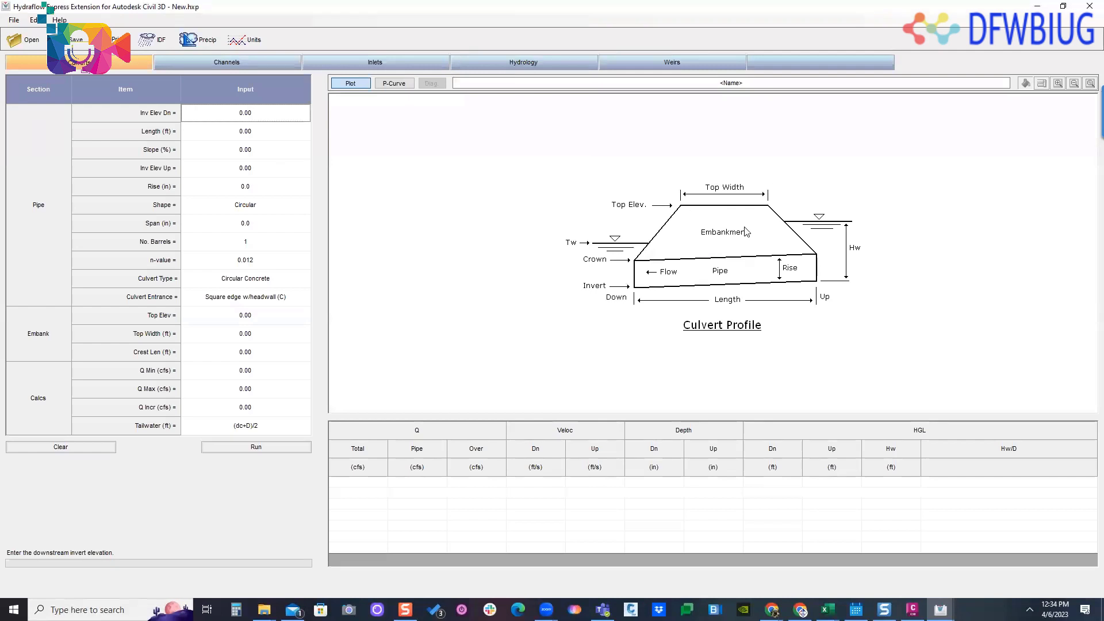
left_click(273, 65)
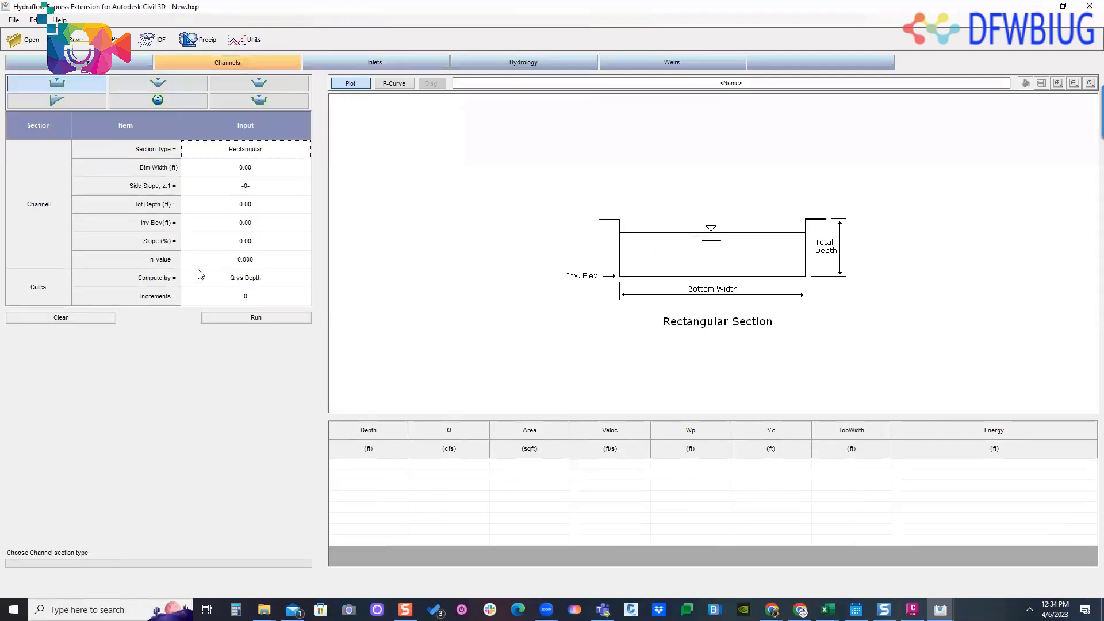
- Preview the circular, rectangular, trapezoidal and triangular channel sections and the weir calculator, and close Hydraflow Express
left_click(158, 101)
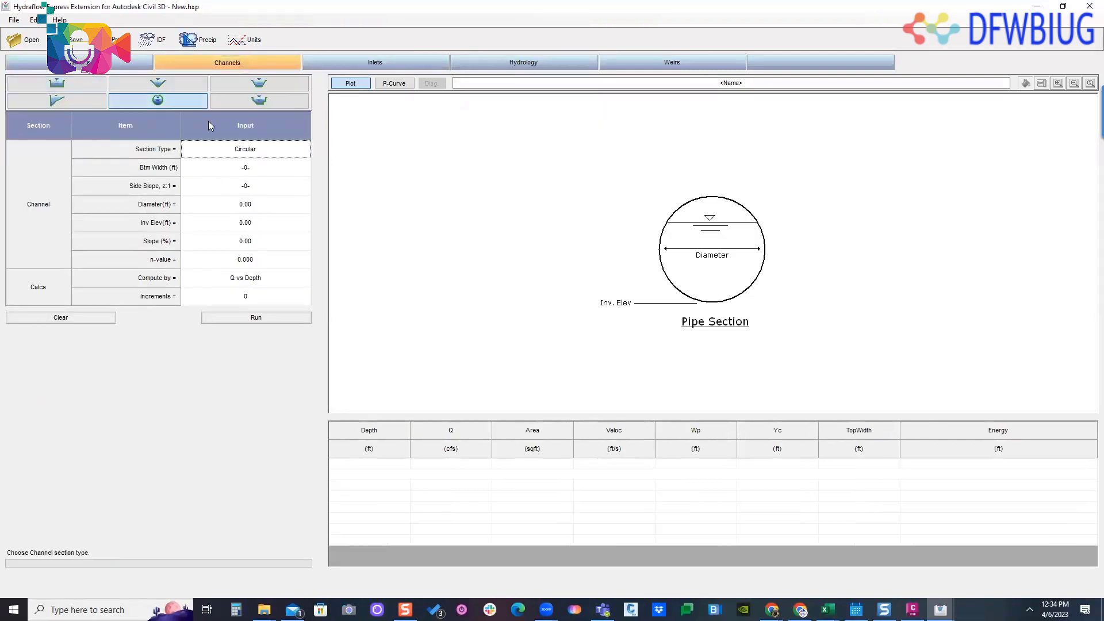
left_click(158, 83)
left_click(66, 89)
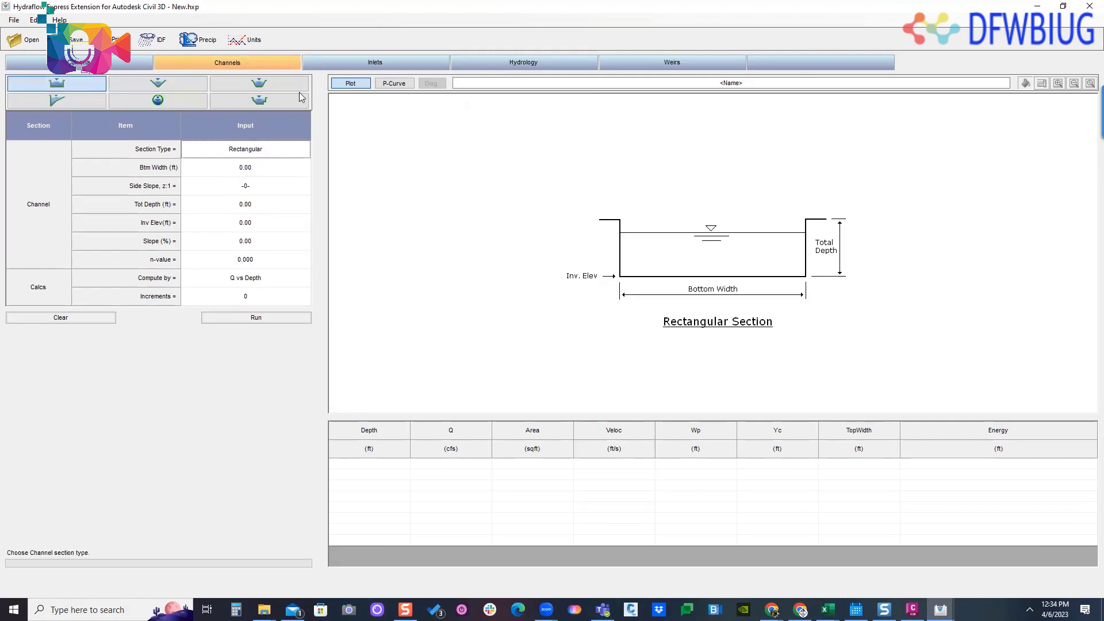
left_click(282, 87)
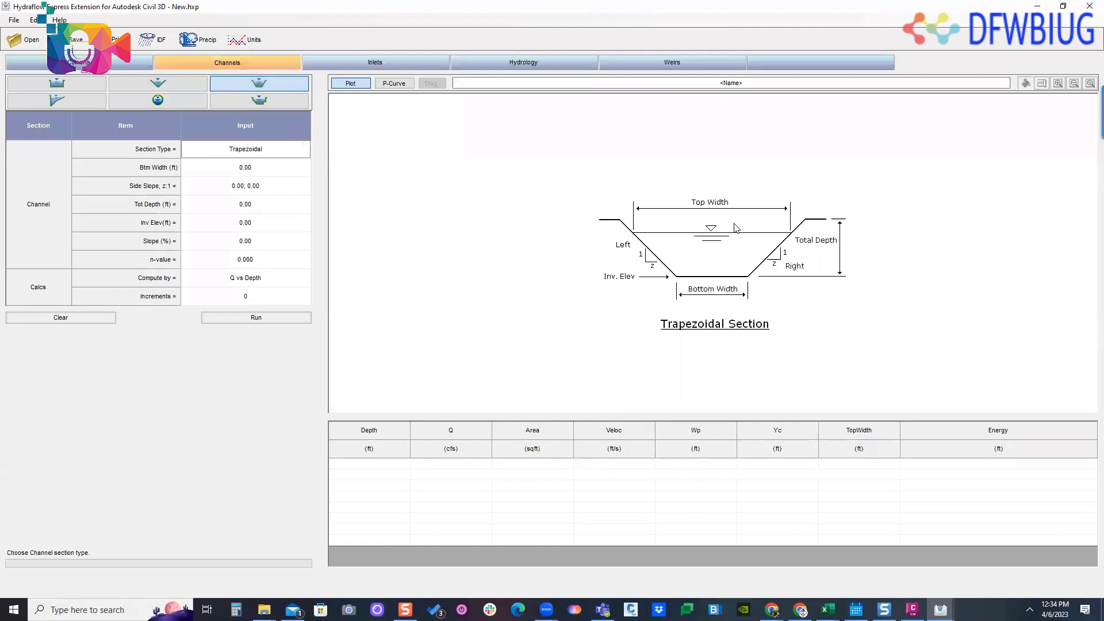
left_click(158, 83)
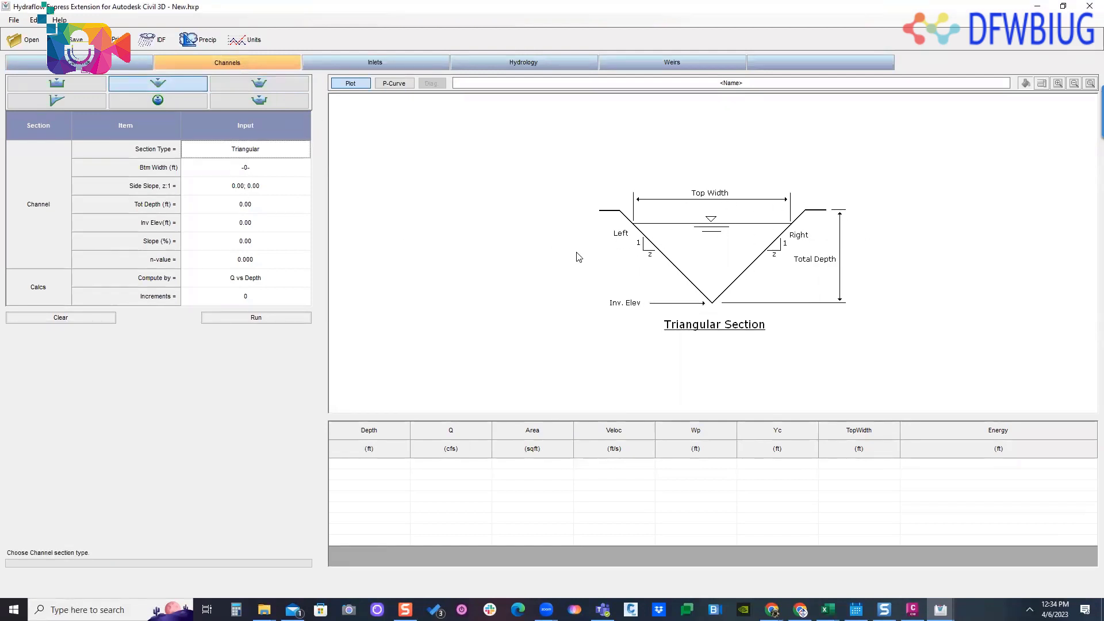
left_click(642, 58)
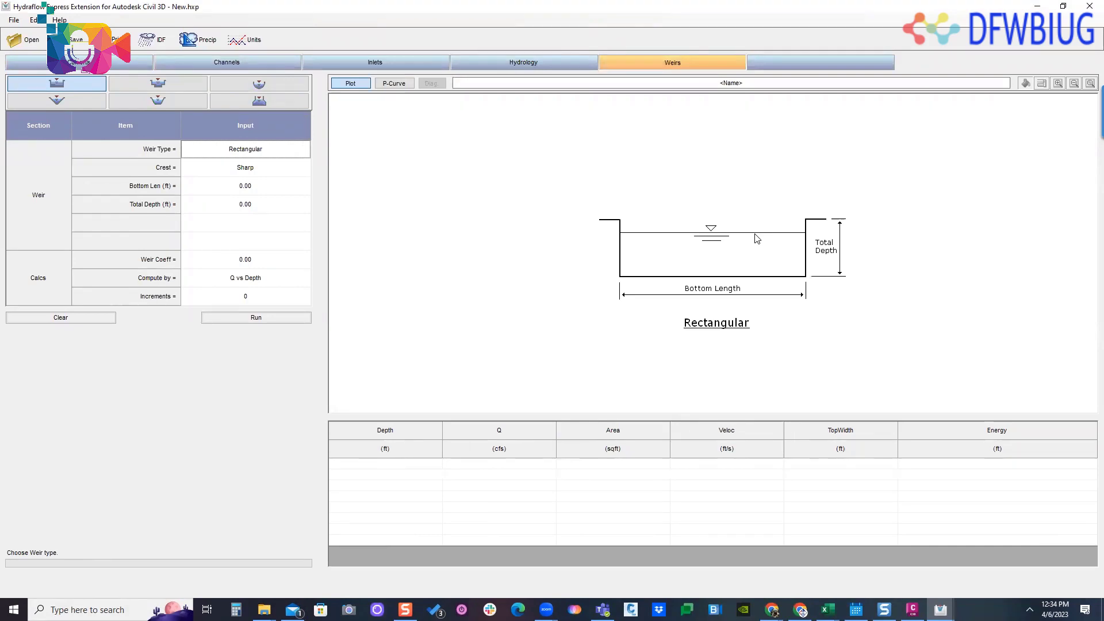
left_click(1089, 5)
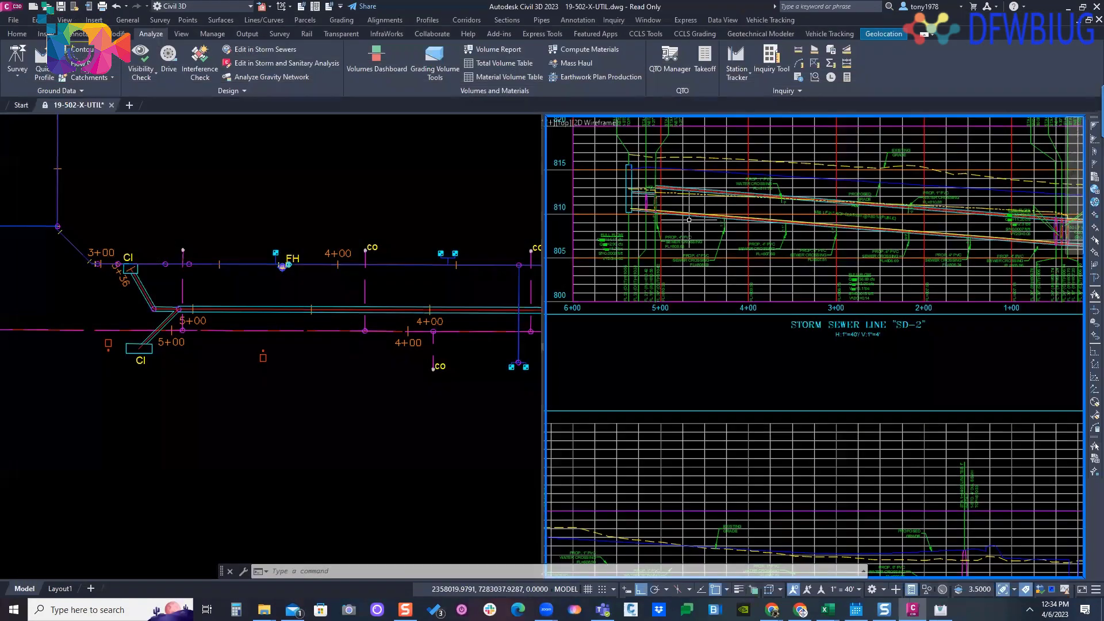
- Open Analyze Gravity Network for the SD-4 pipe network, view its analysis options, and cancel the command
left_click(368, 172)
middle_click_drag(365, 168, 262, 163)
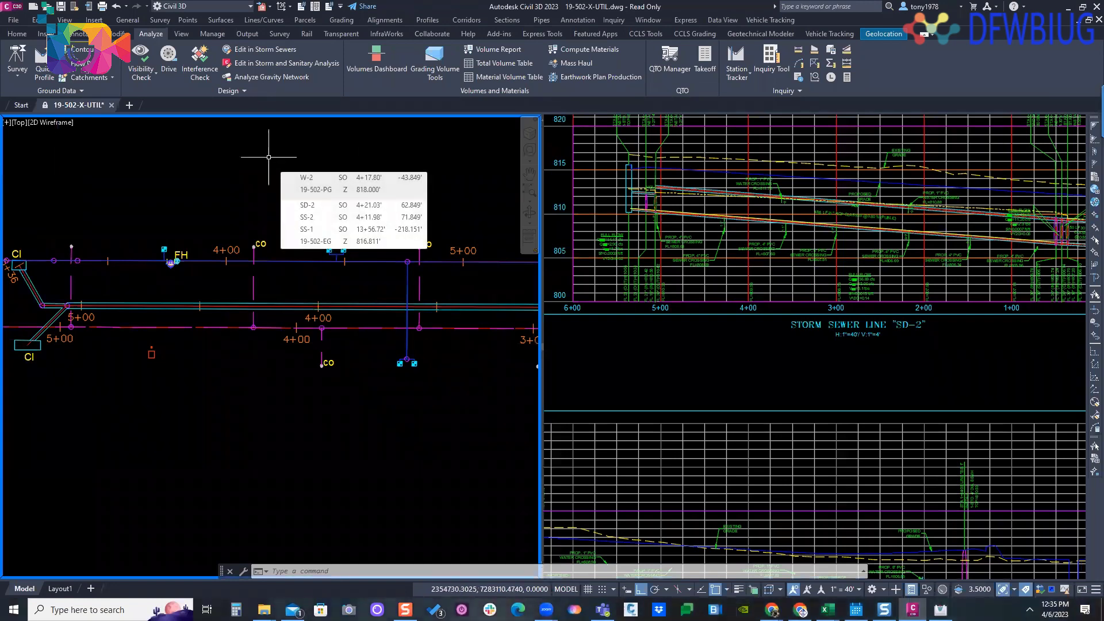
left_click(271, 77)
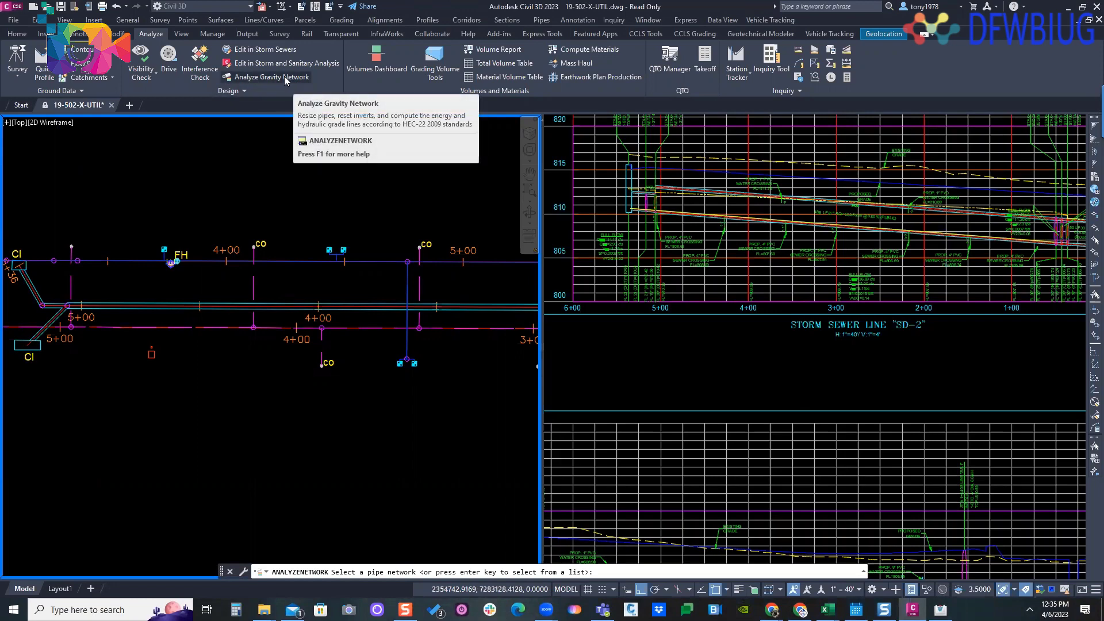
key("Return")
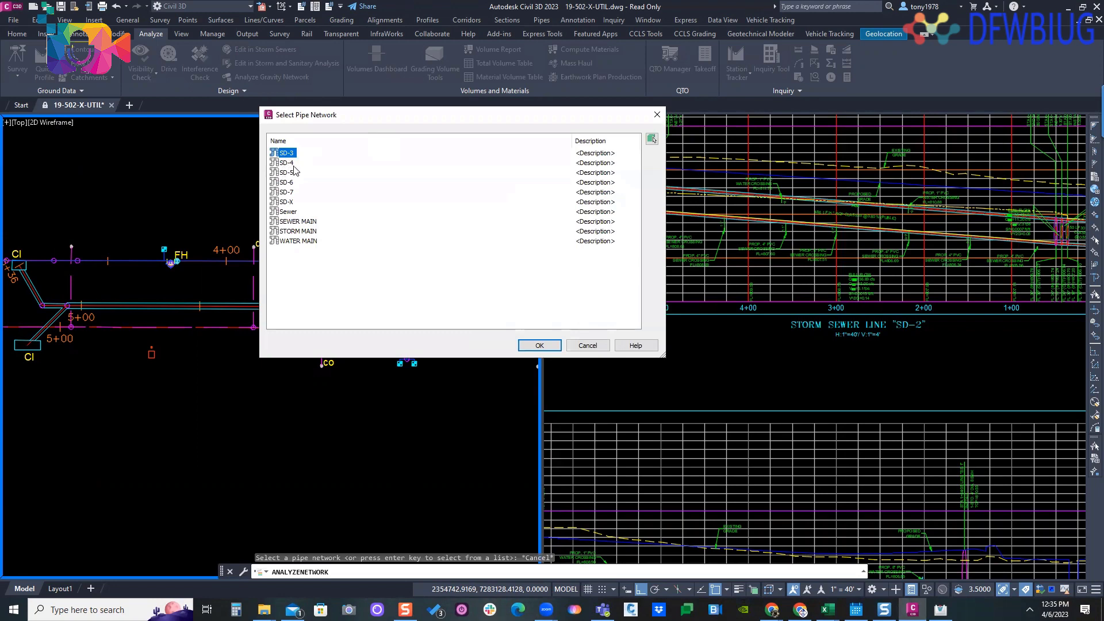
left_click(287, 163)
left_click(539, 345)
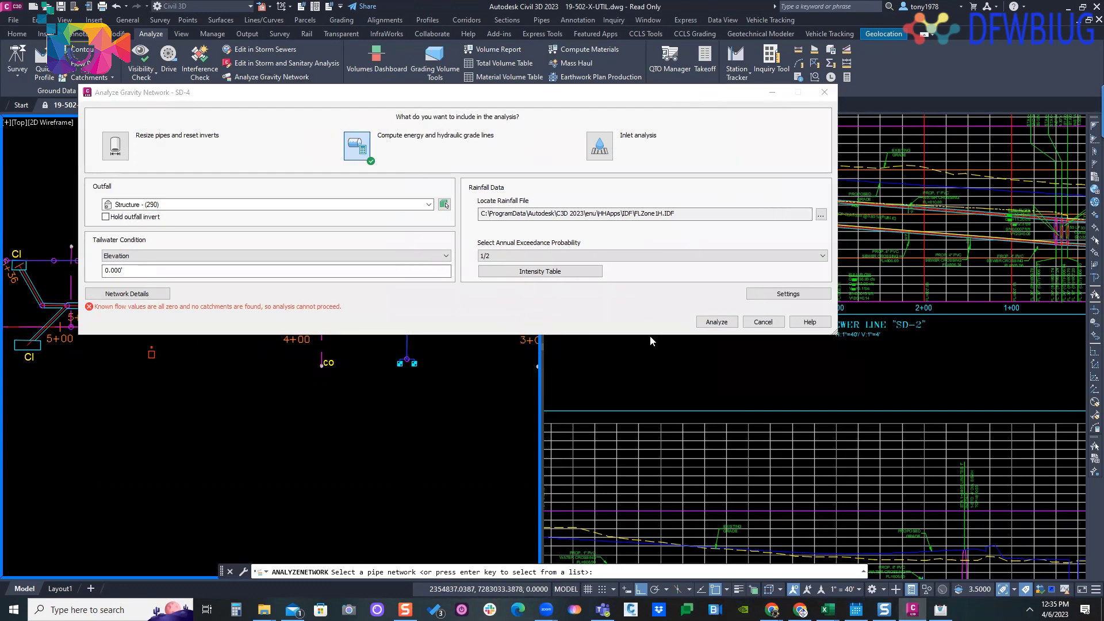
left_click(763, 322)
left_click(264, 146)
key("Return")
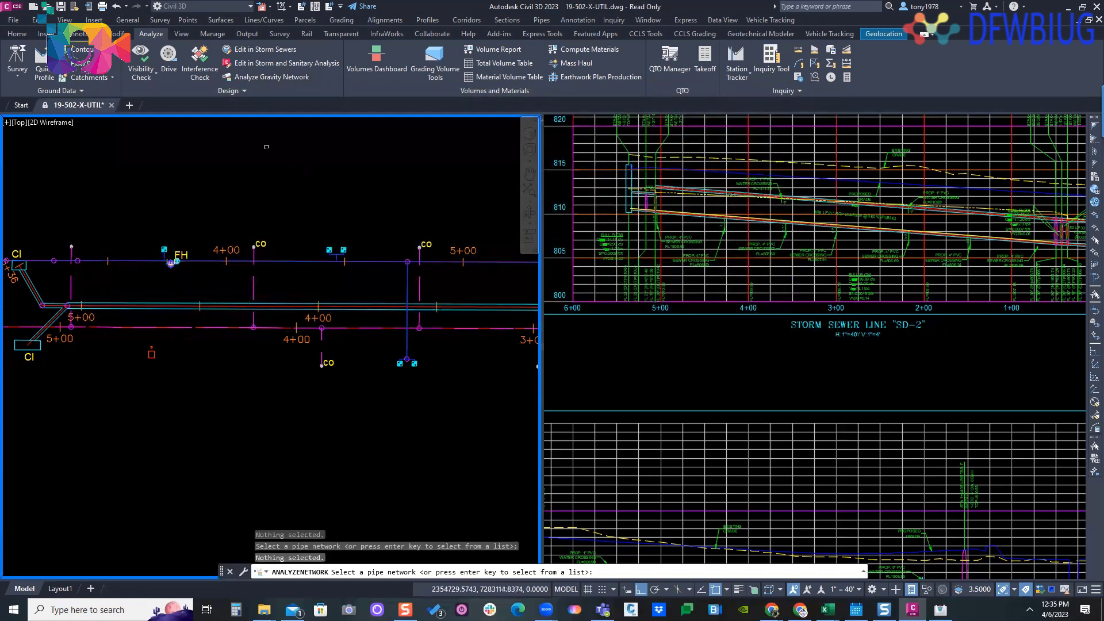
left_click(650, 116)
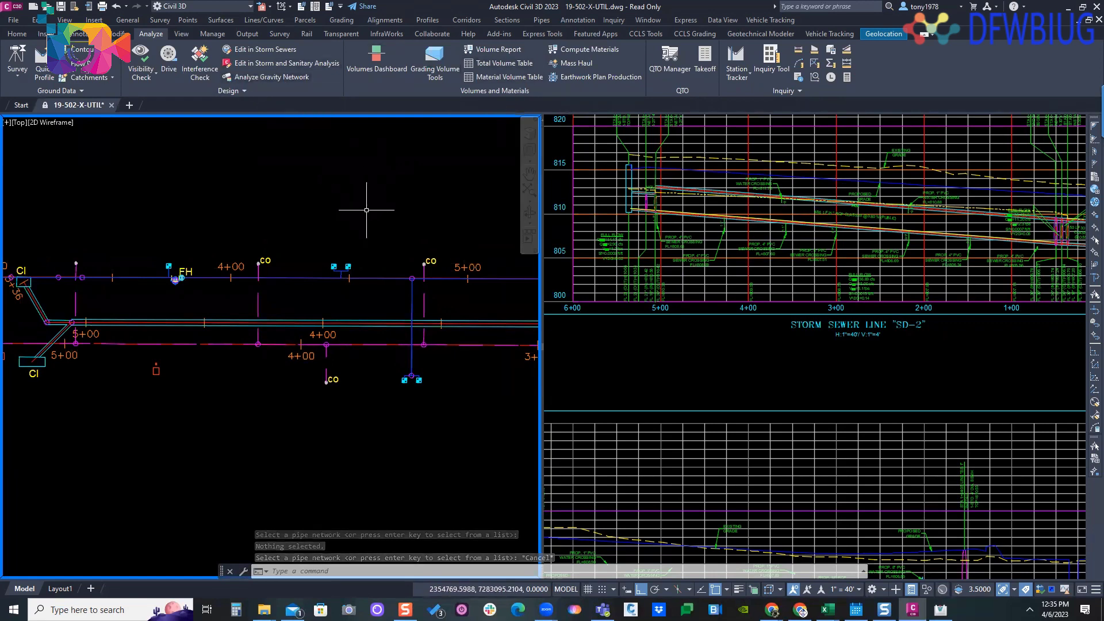
mouse_move(366, 210)
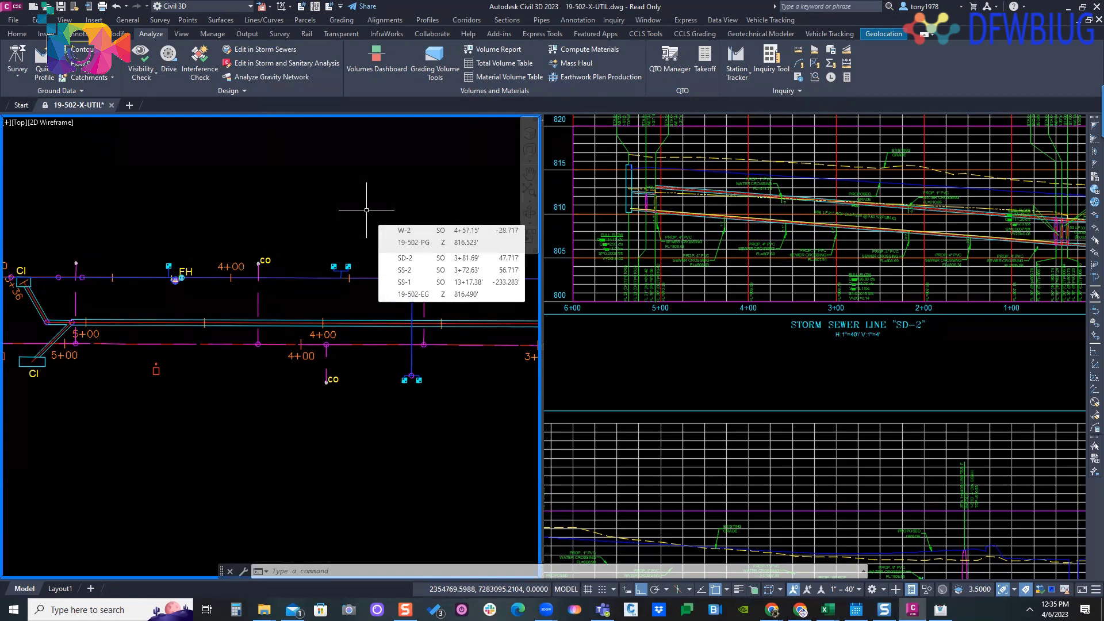
middle_click_drag(389, 194, 394, 185)
mouse_move(391, 190)
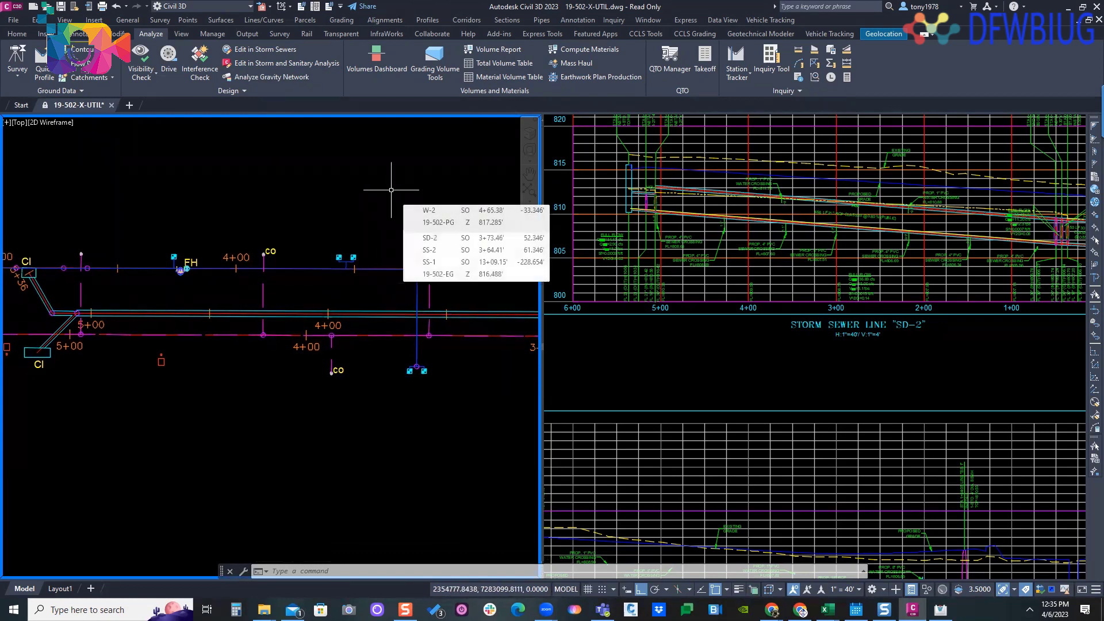
scroll(373, 192, "down", 3)
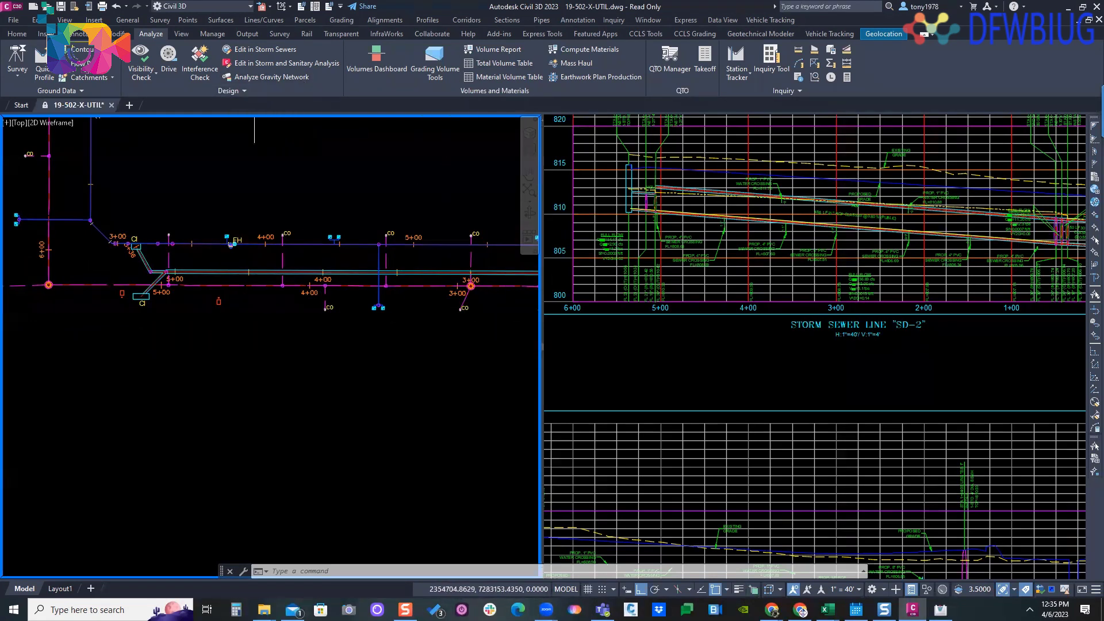
- Launch the Storm Sewers extension, dismiss its Design Codes dialog, and close the extension
left_click(235, 91)
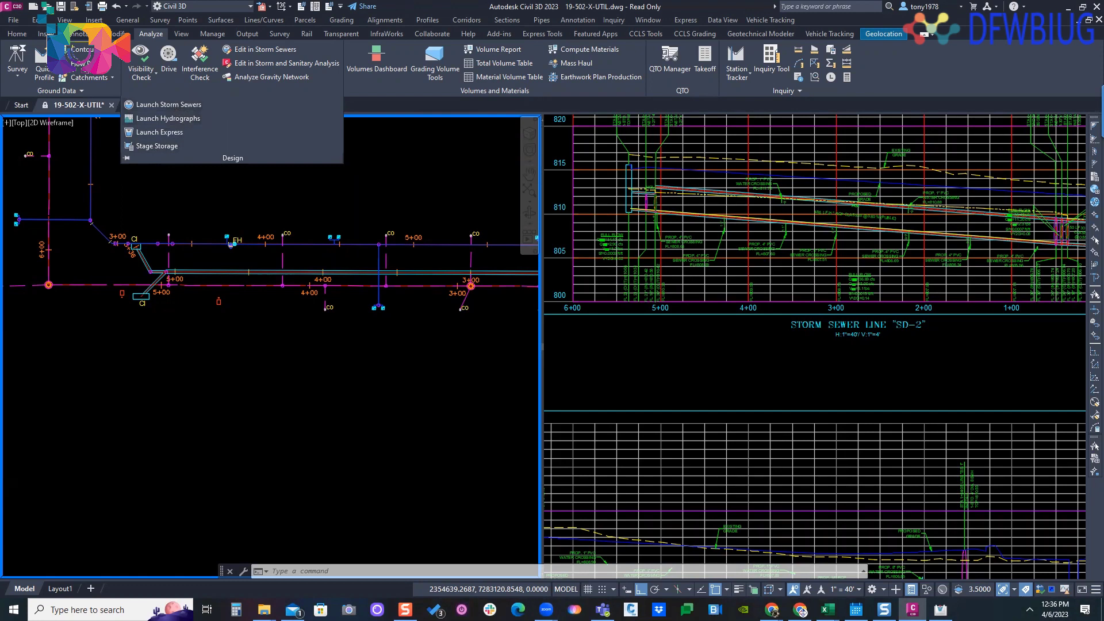
left_click(168, 105)
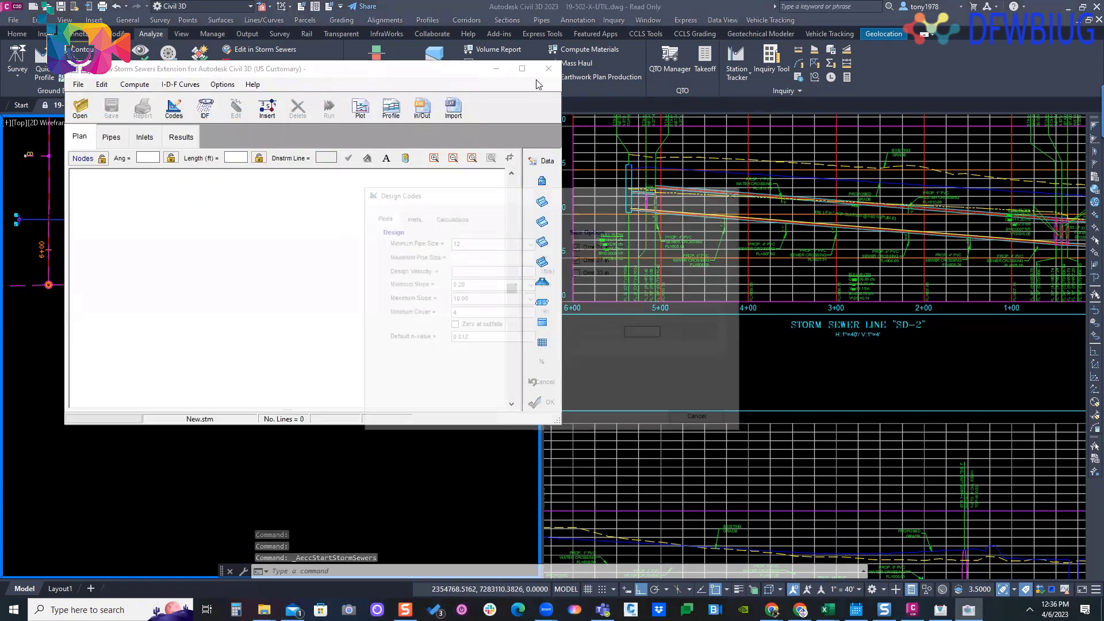
left_click(731, 195)
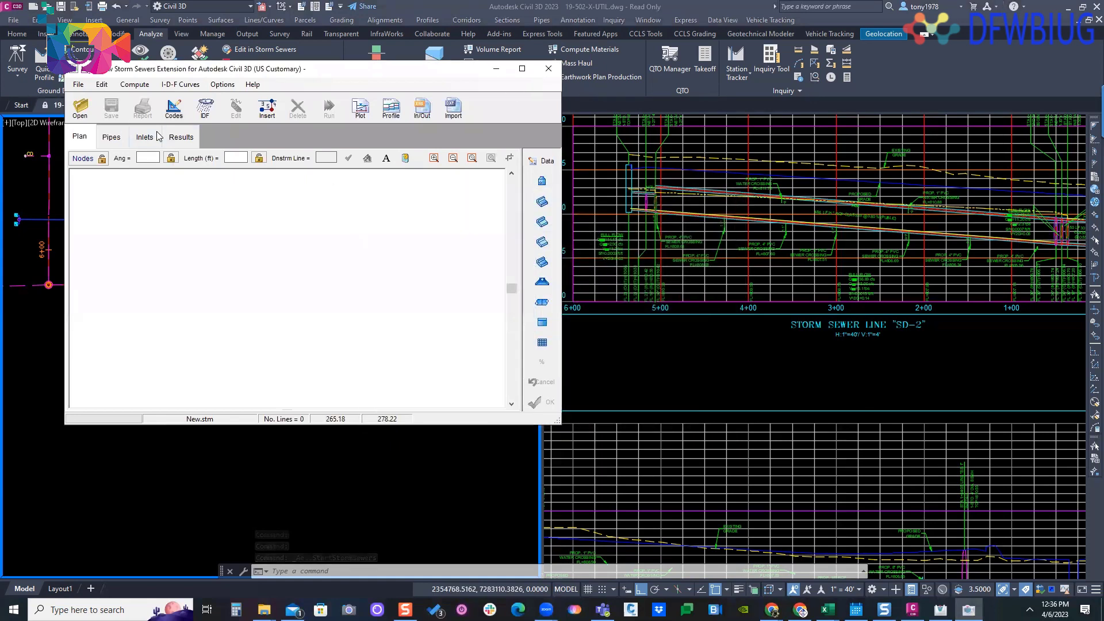
left_click(548, 69)
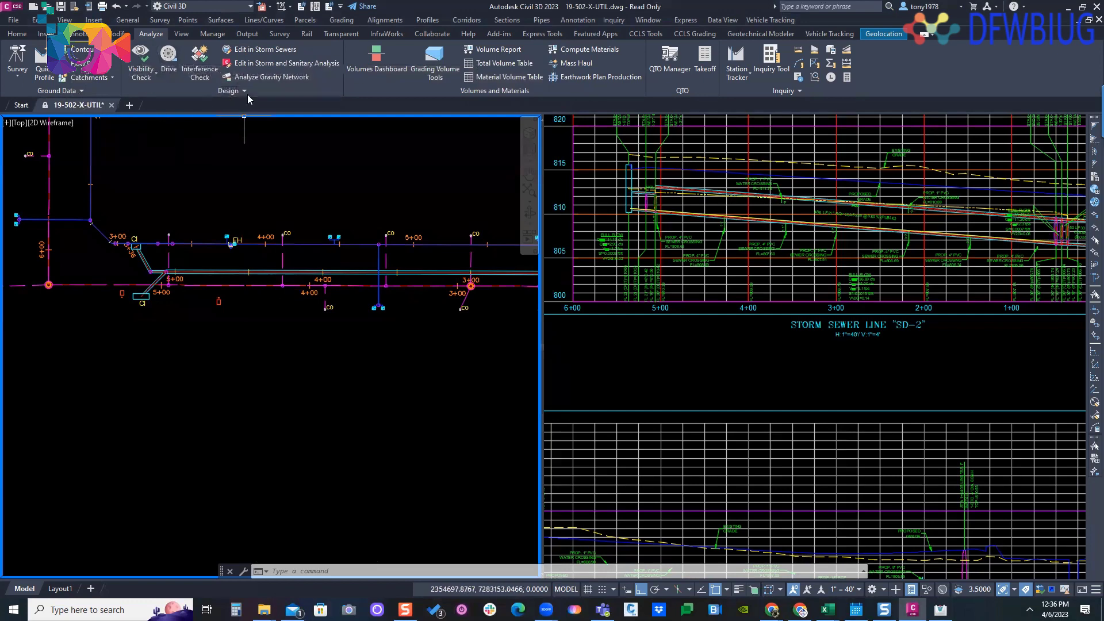
- Launch Hydraflow Hydrographs, view the contour and trapezoid storage options in the new pond's setup, and close the setup
left_click(236, 92)
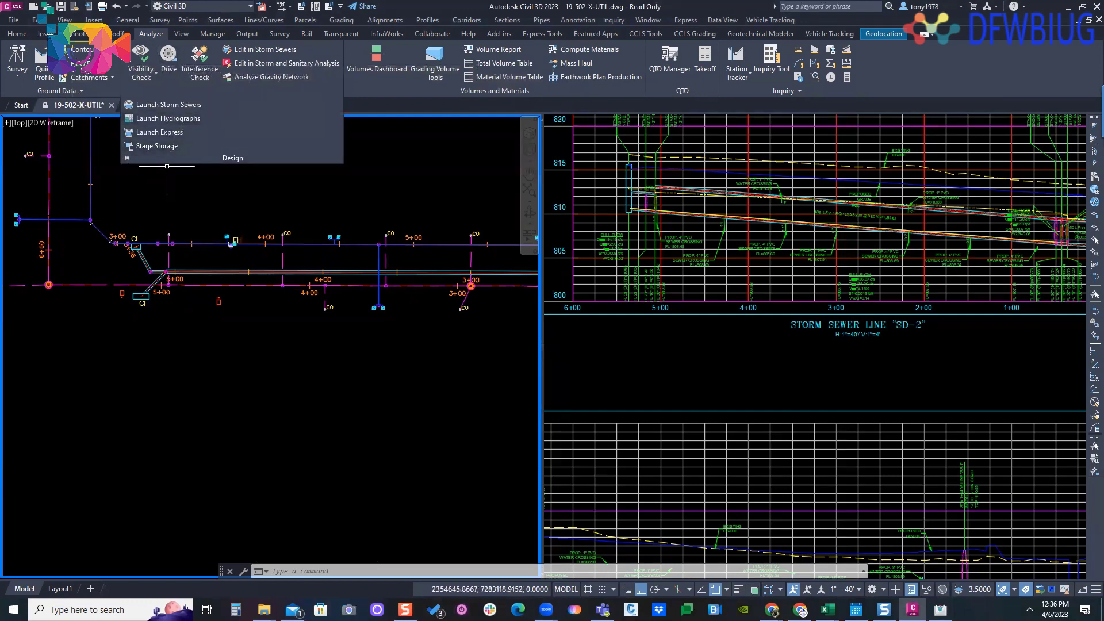
left_click(168, 118)
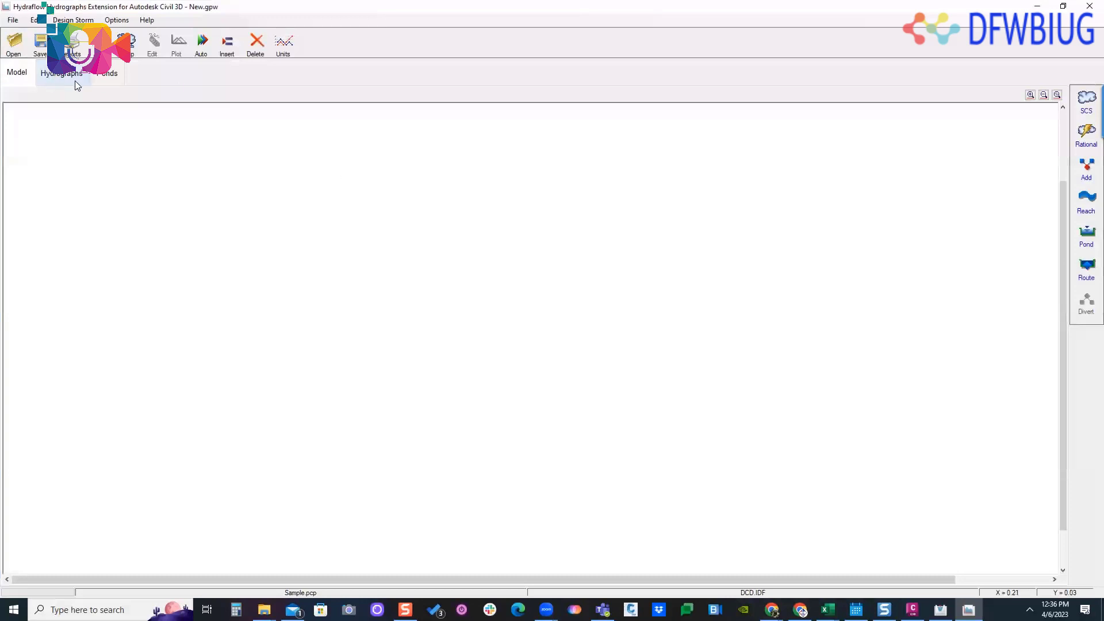
left_click(108, 75)
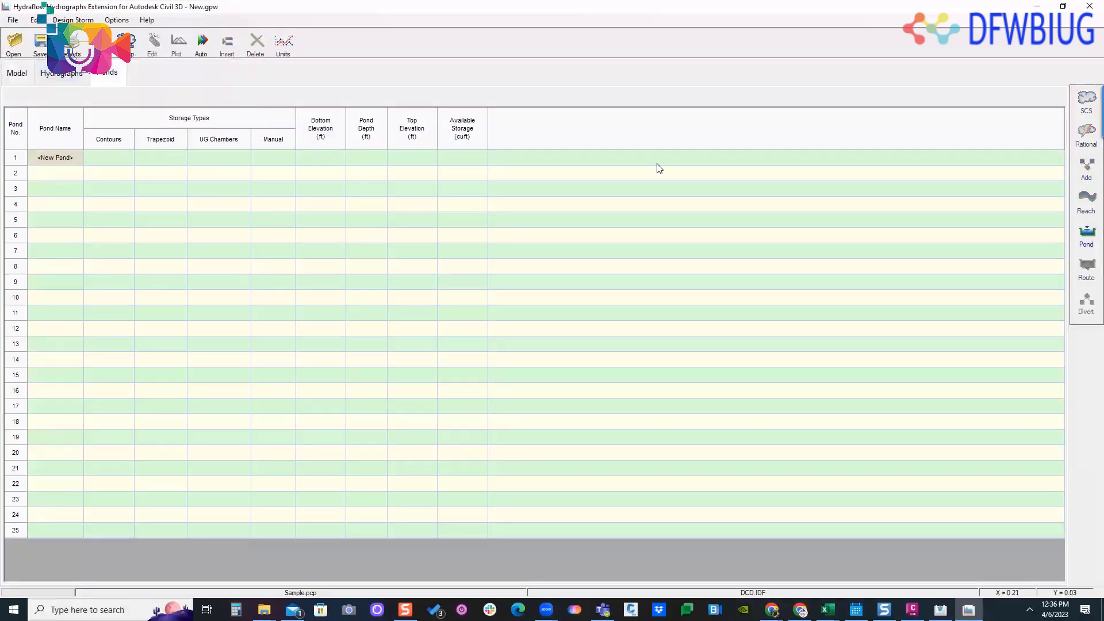
left_click(1085, 232)
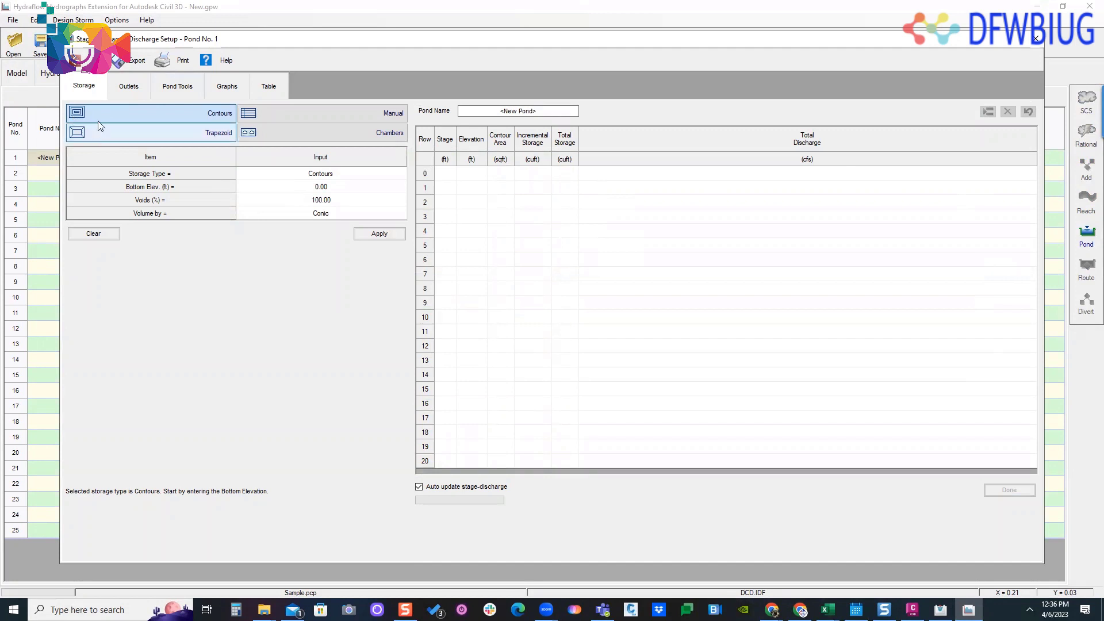
left_click(159, 131)
left_click(172, 113)
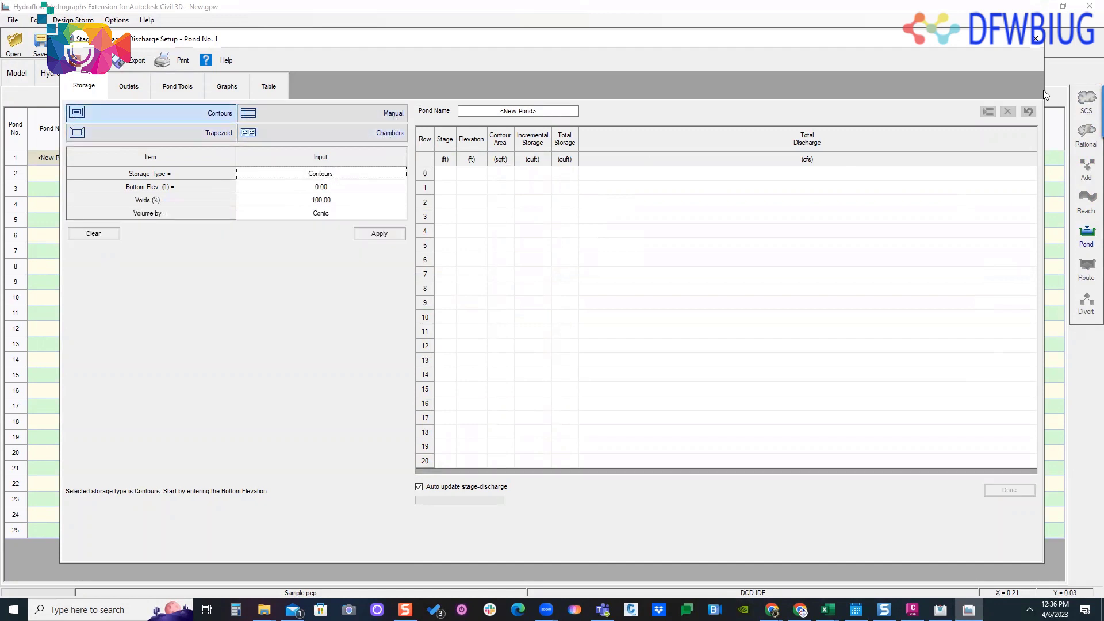
left_click(1036, 39)
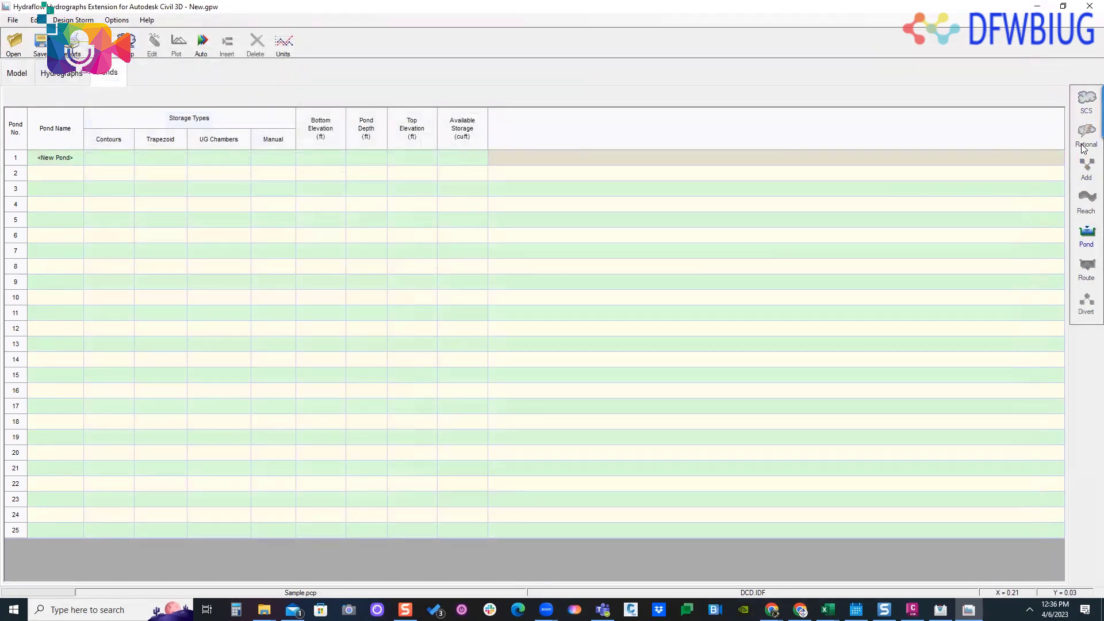
- View the hydrograph table and the SCS Runoff Hydrograph inputs, and exit Hydraflow Hydrographs back to the drawing
left_click(53, 76)
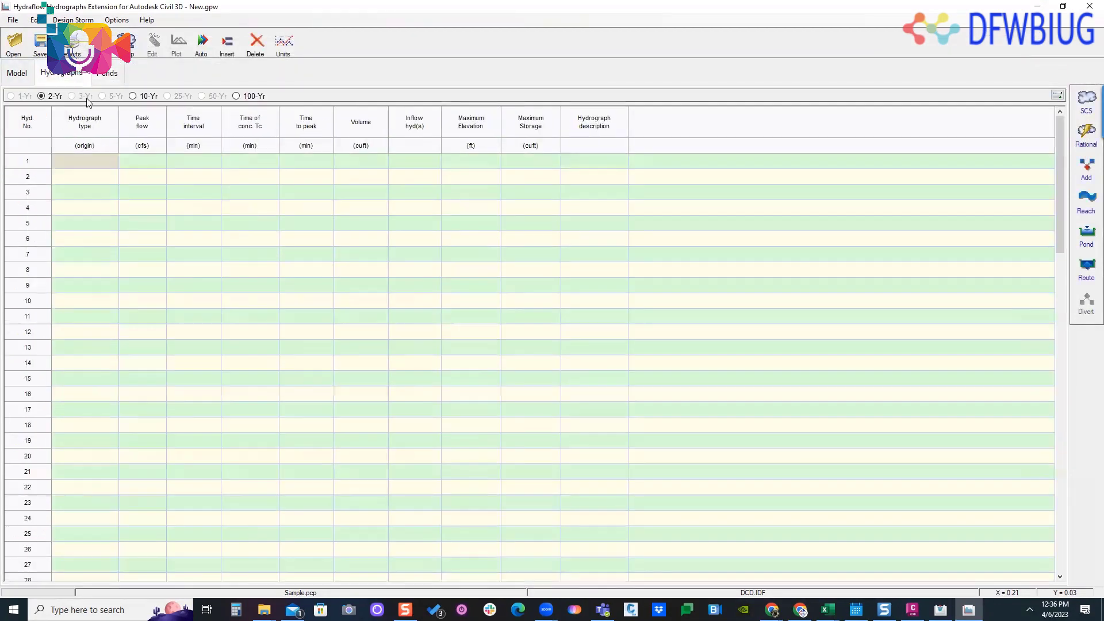
left_click(1084, 103)
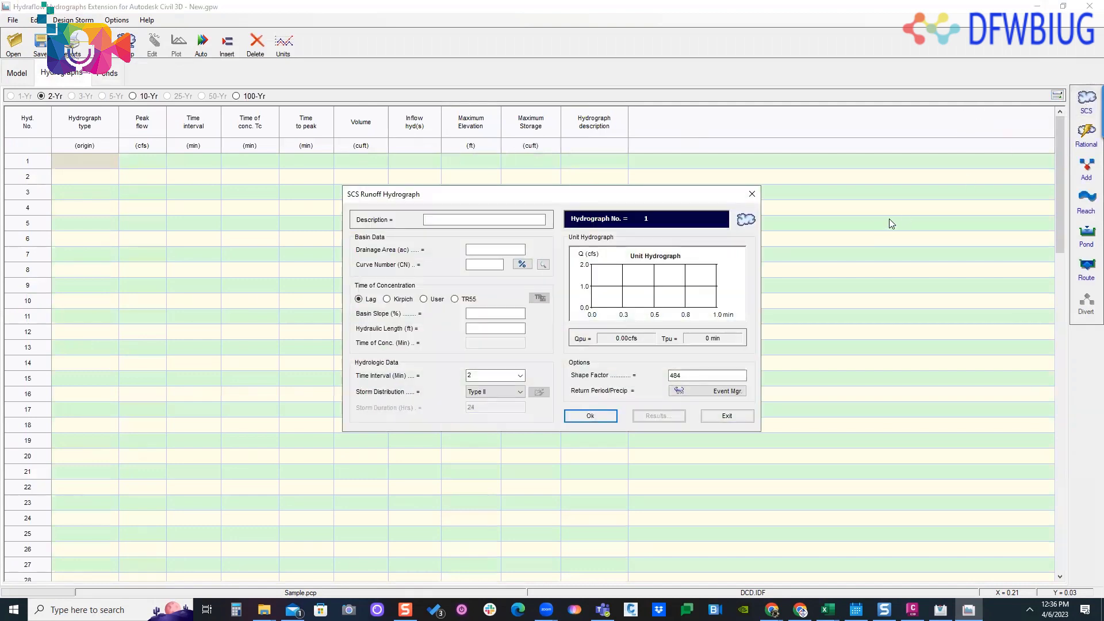
left_click(752, 193)
left_click(1089, 5)
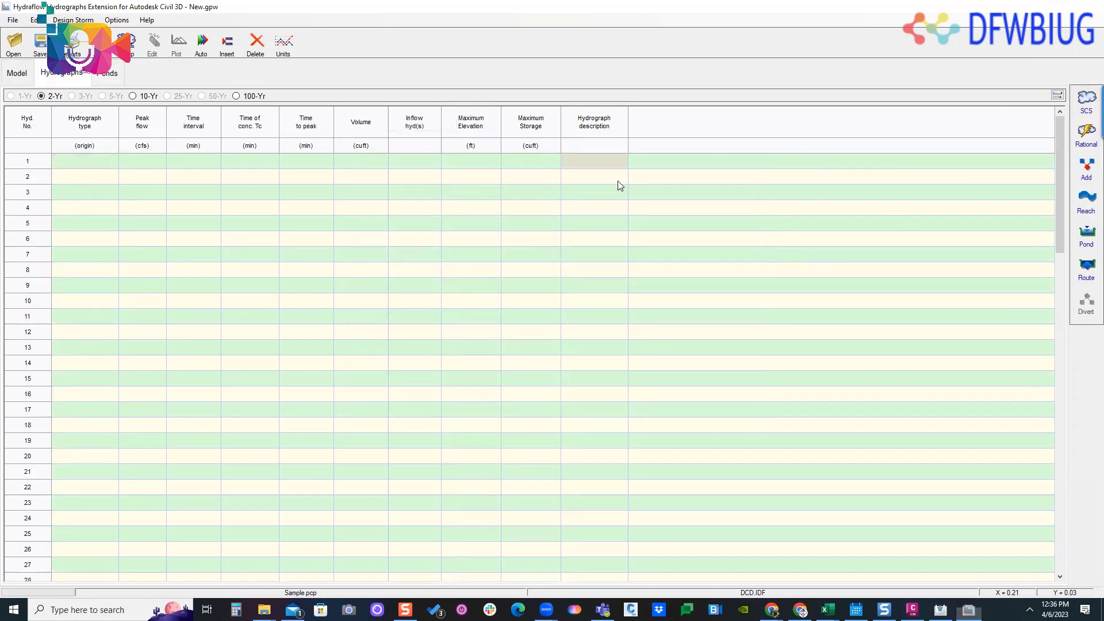
left_click(304, 164)
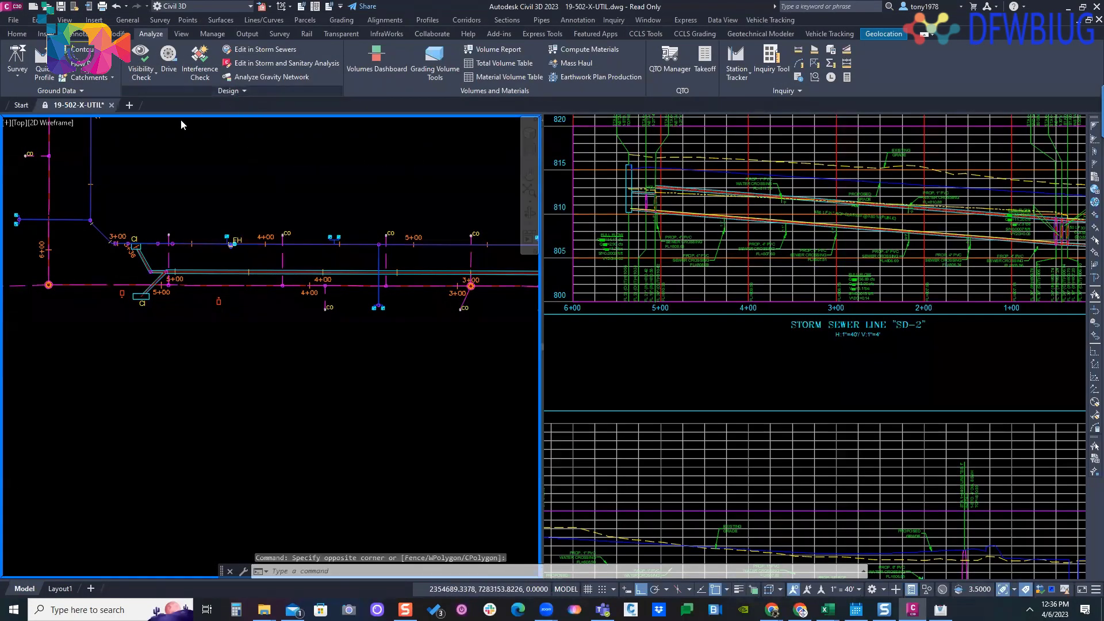
- Launch Hydraflow Express, set the channel calculator's section type to circular, and try to run the calculation
left_click(231, 90)
left_click(154, 133)
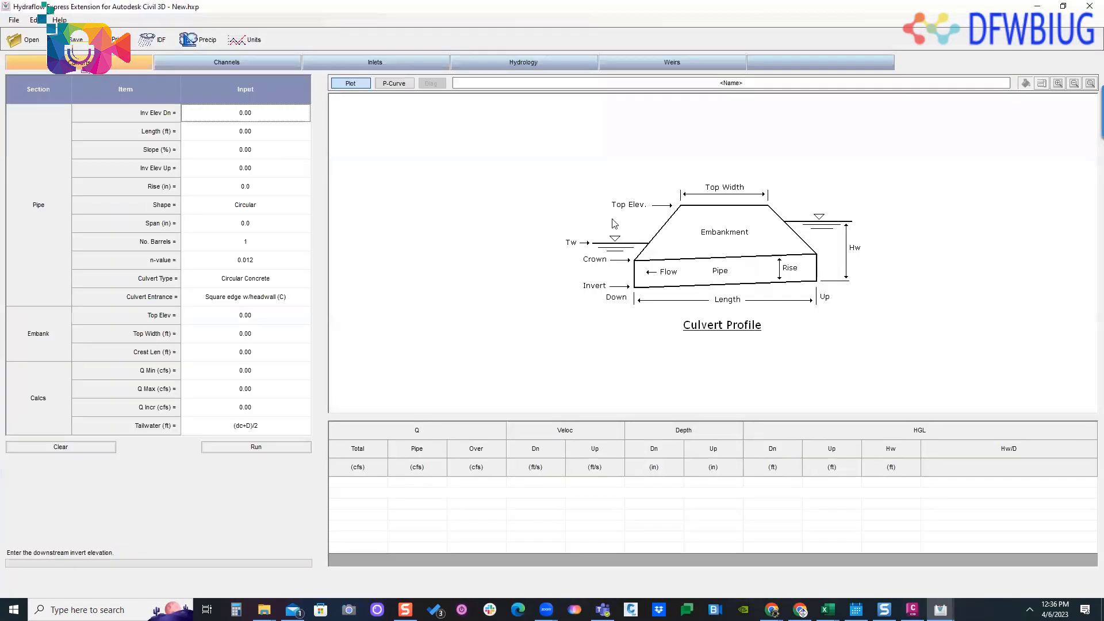
left_click(230, 63)
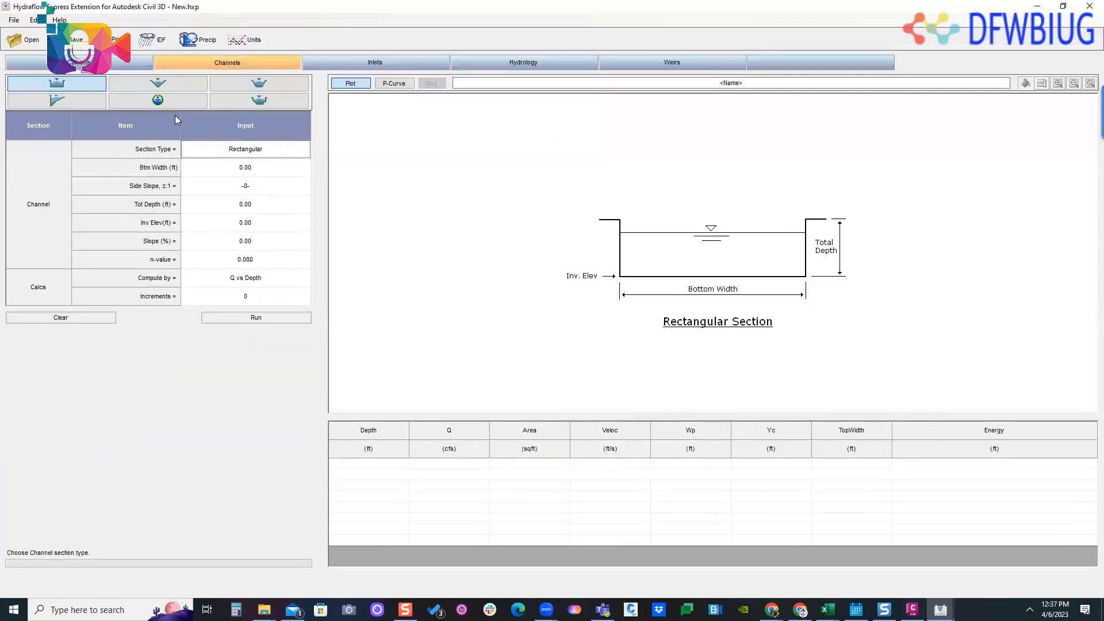
left_click(157, 100)
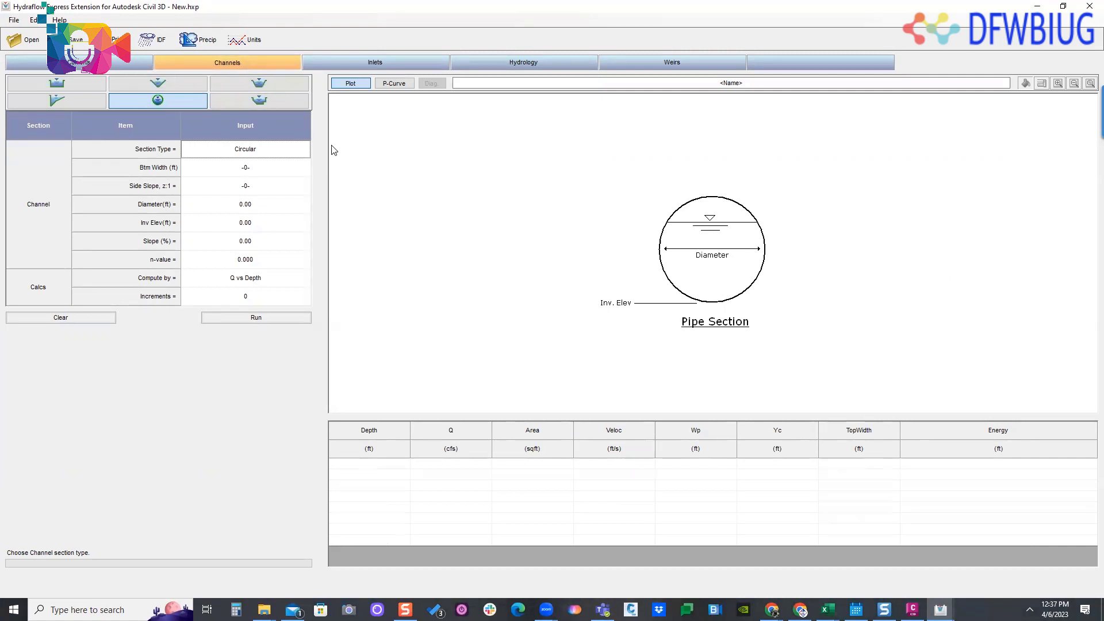
left_click(248, 317)
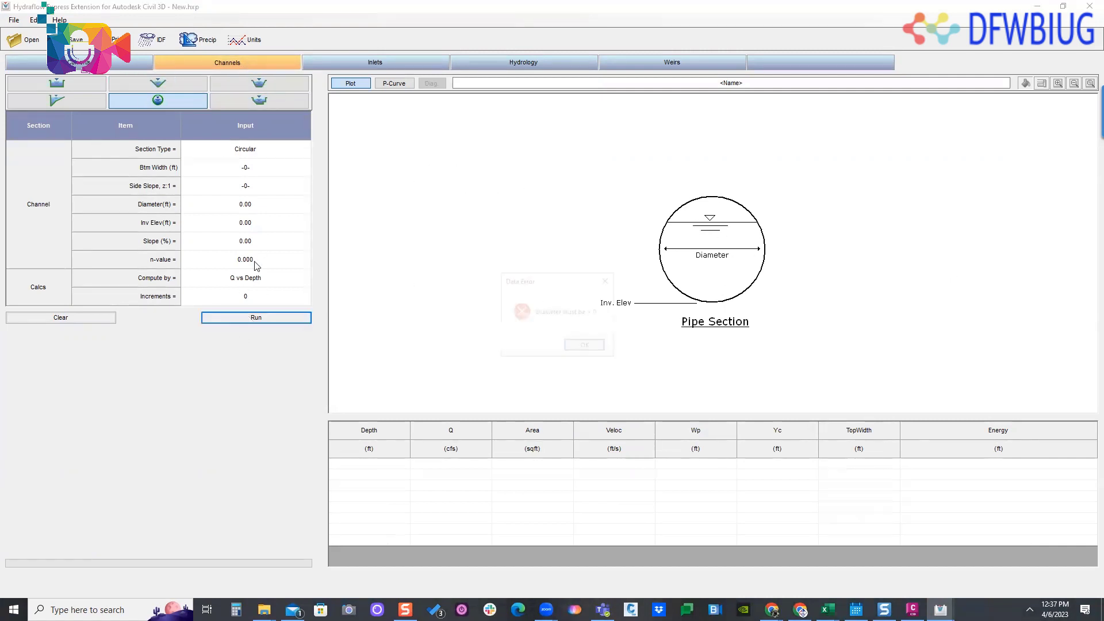
left_click(607, 280)
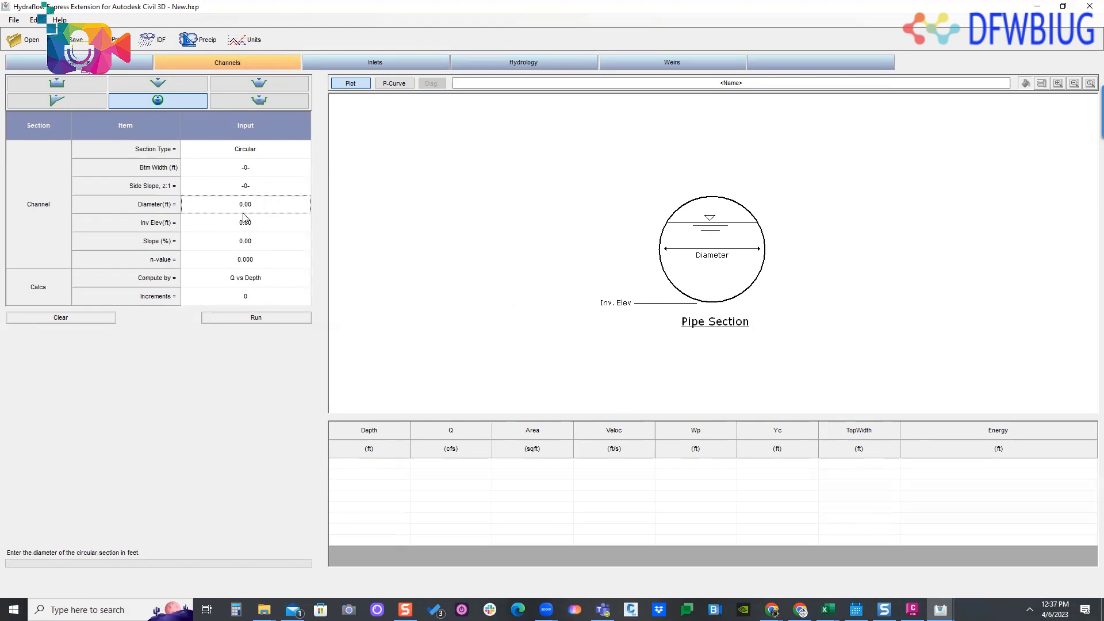
- Set the circular channel's invert elevation to 100 ft, diameter to 1.25 ft and slope to 1%
left_click(1062, 6)
left_click(589, 143)
left_click(270, 221)
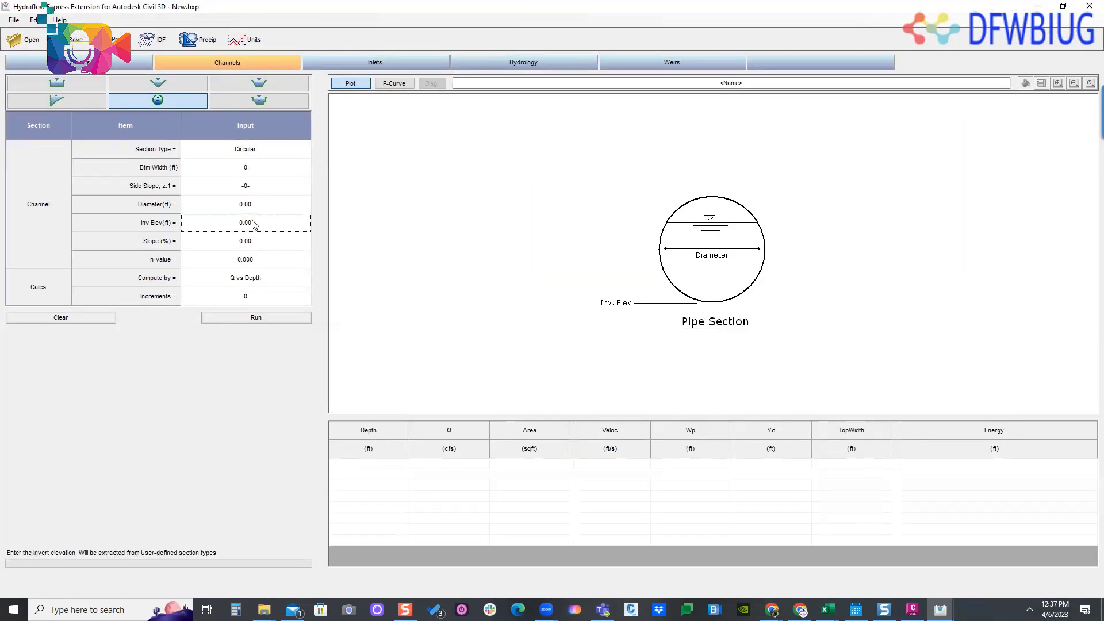
type("100")
left_click(267, 210)
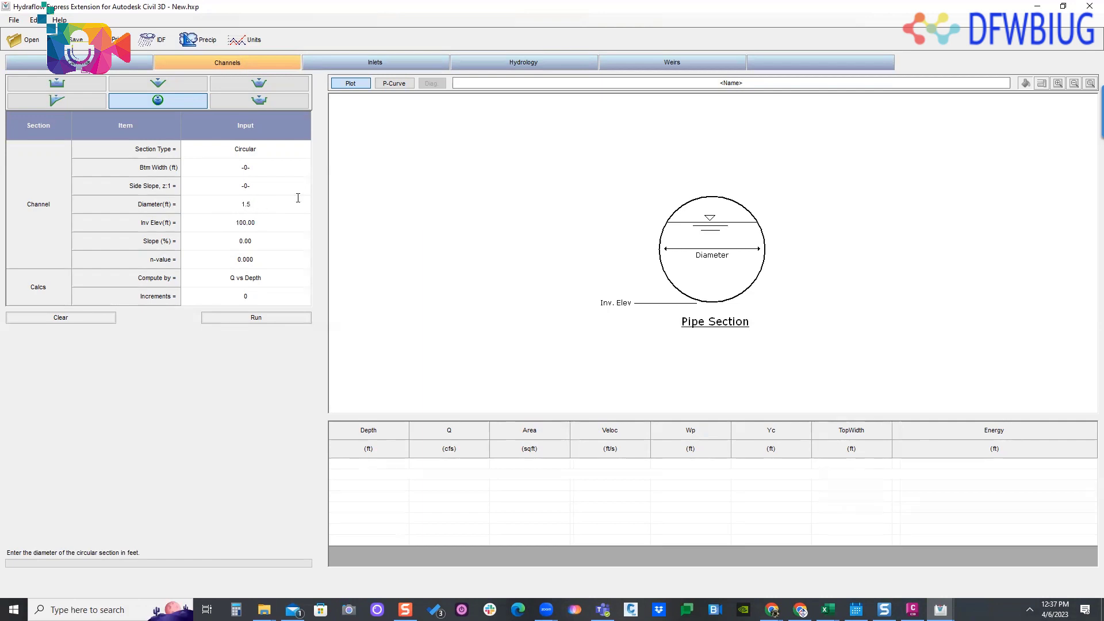
left_click_drag(266, 207, 224, 221)
type("1.2")
left_click_drag(257, 247, 204, 251)
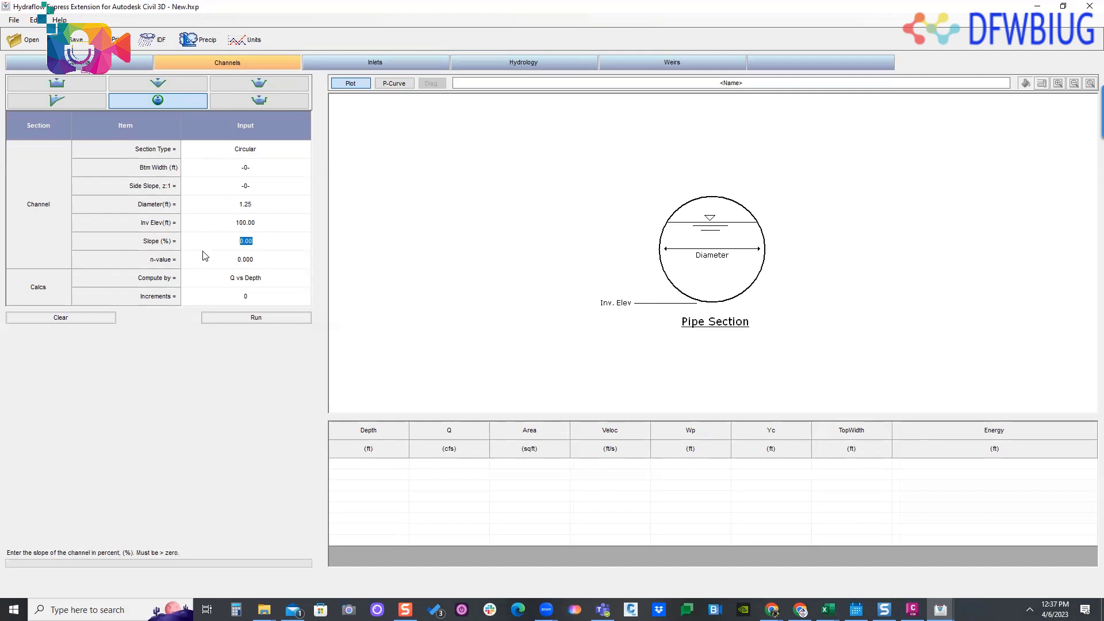
type("1")
- Open the channel's n-value for editing, and bring up the Hydraflow Express User's Guide in a maximized window
left_click(259, 259)
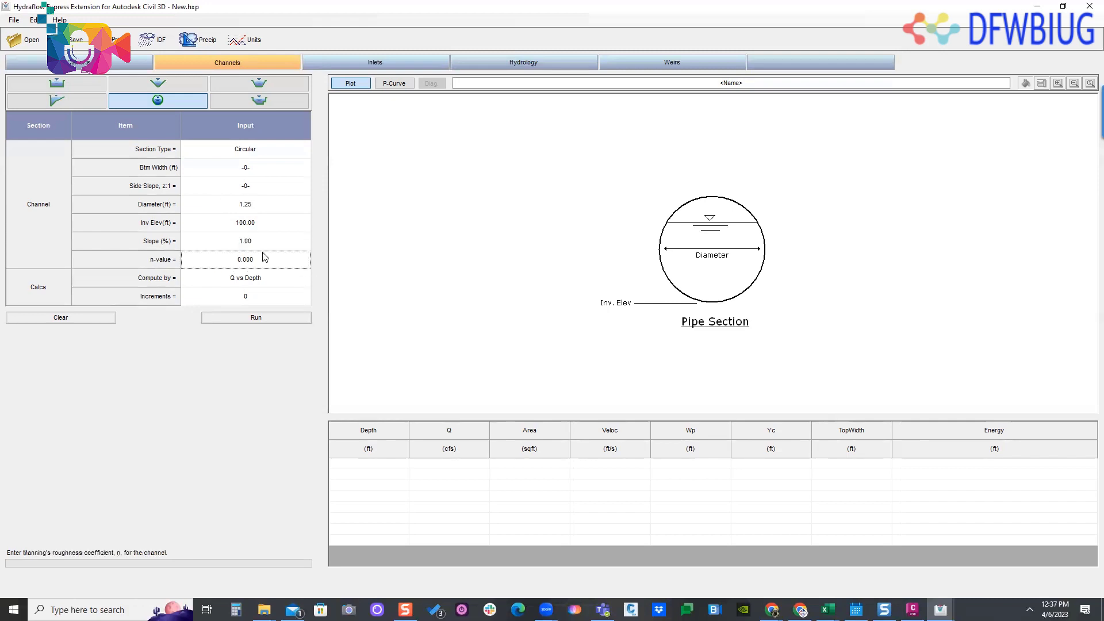
left_click_drag(240, 265, 237, 263)
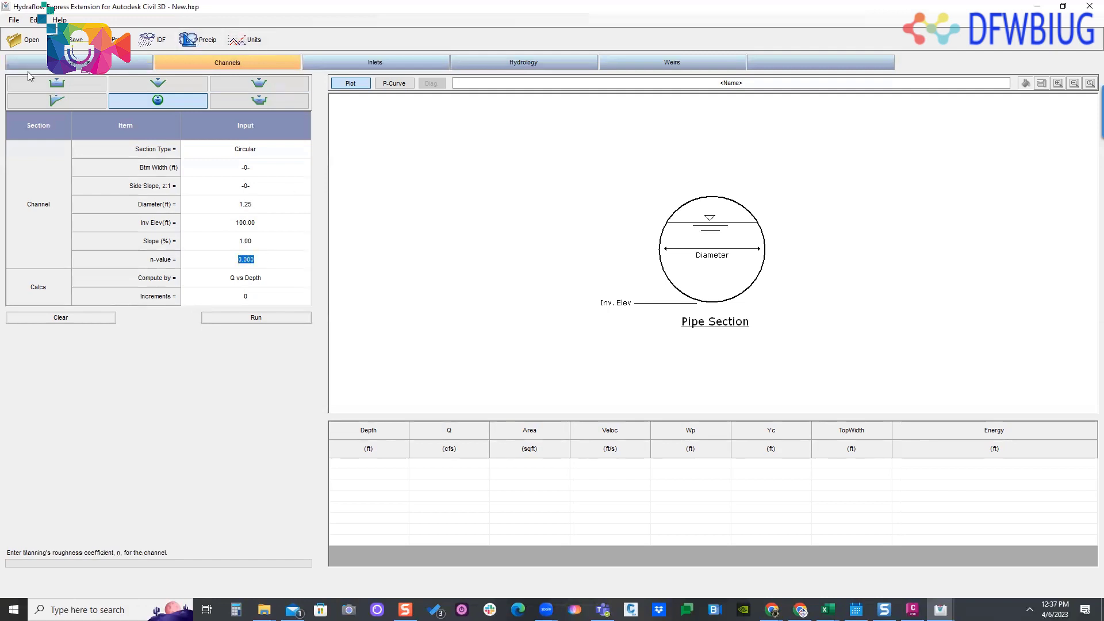
left_click(59, 20)
left_click(113, 54)
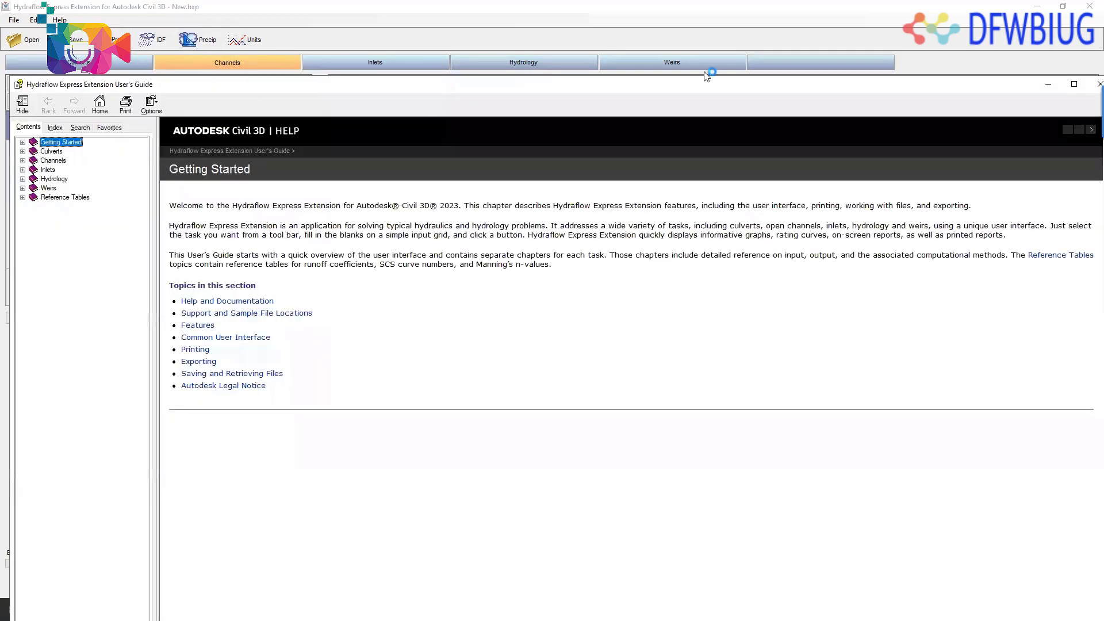
left_click(1038, 7)
left_click_drag(1033, 93, 990, 94)
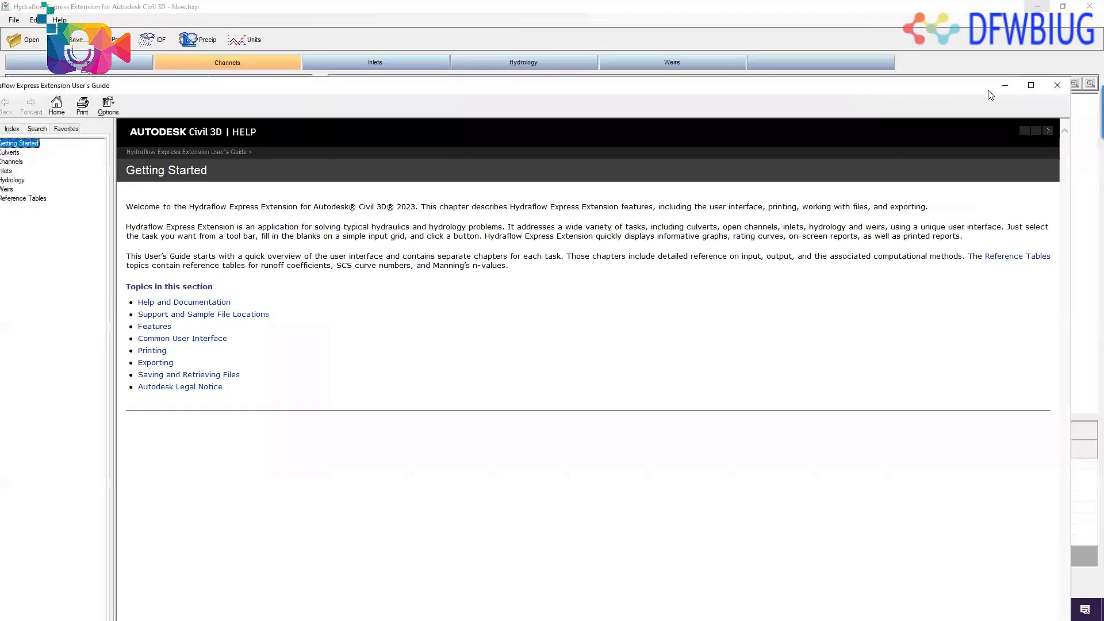
left_click(1030, 86)
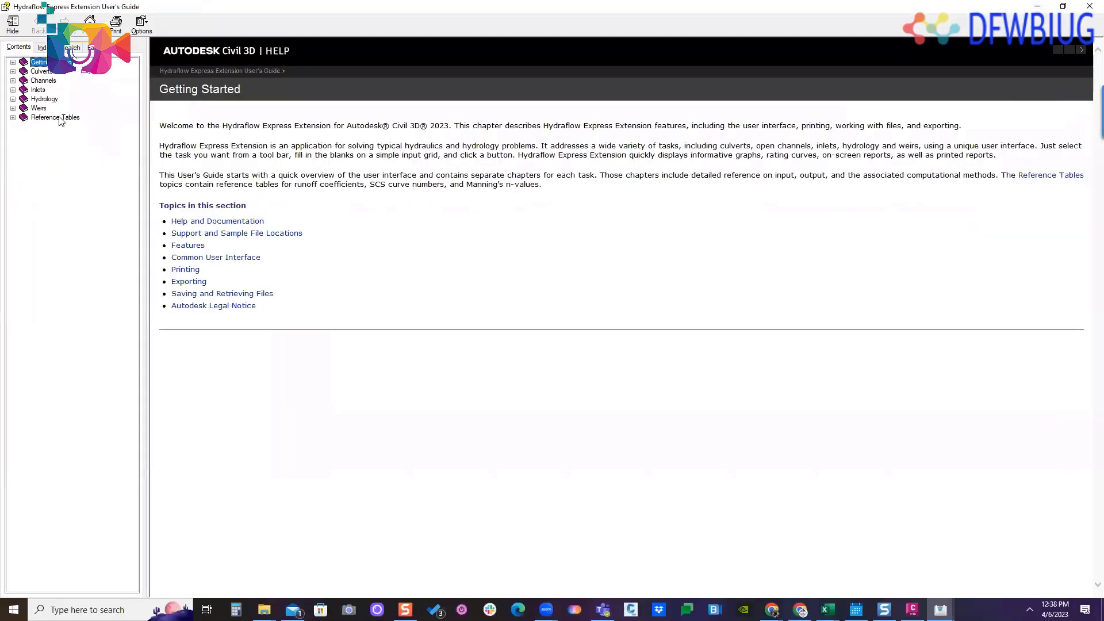
- Examine the guide's runoff coefficient and Mannings n-Values tables, highlighting "Reinforced concrete" and "Earth, winding, no vegetation"
left_click(58, 117)
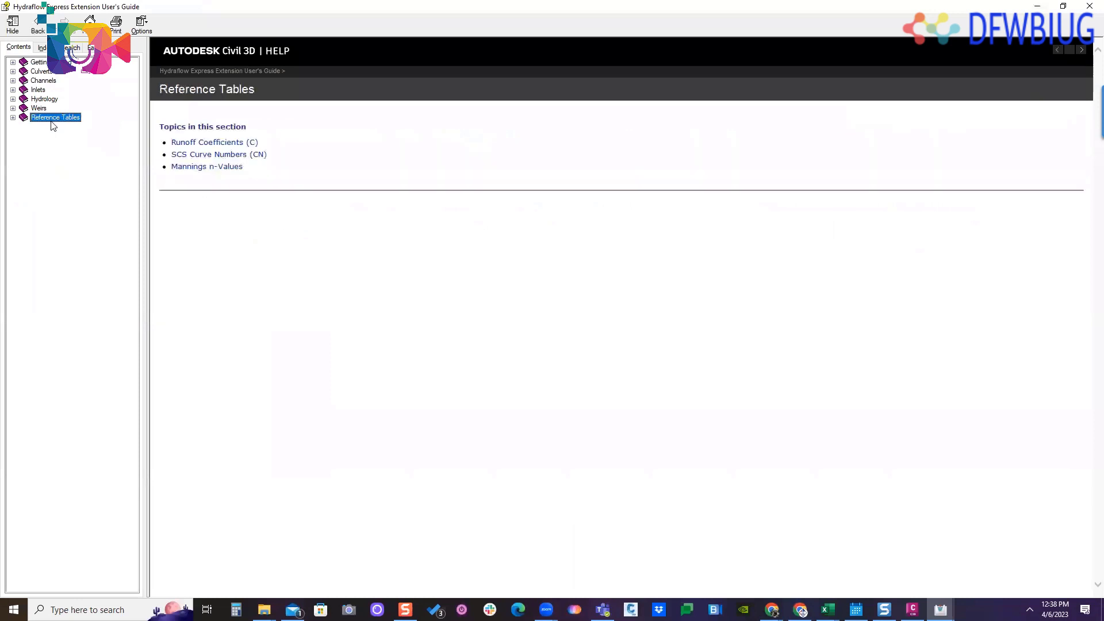
left_click(208, 142)
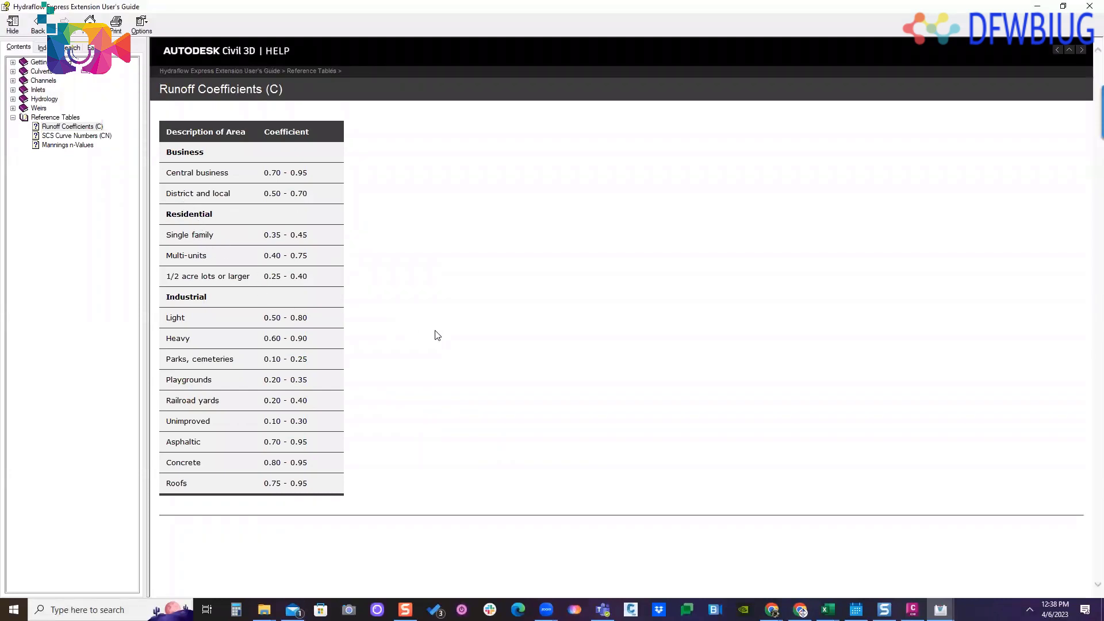
left_click(75, 147)
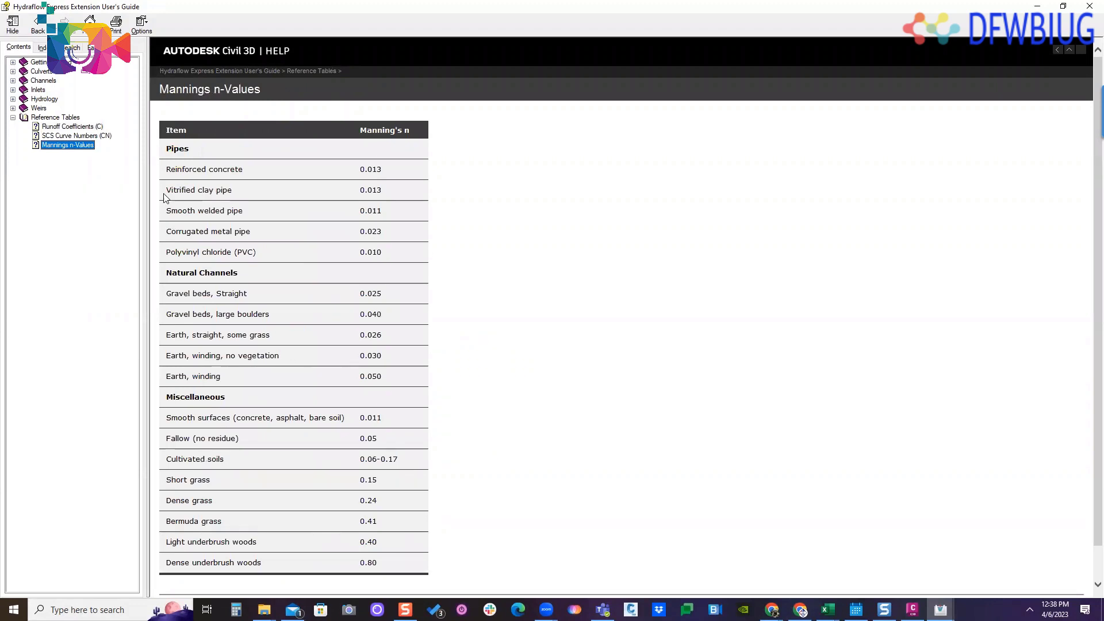
left_click_drag(165, 194, 170, 168)
left_click(241, 192)
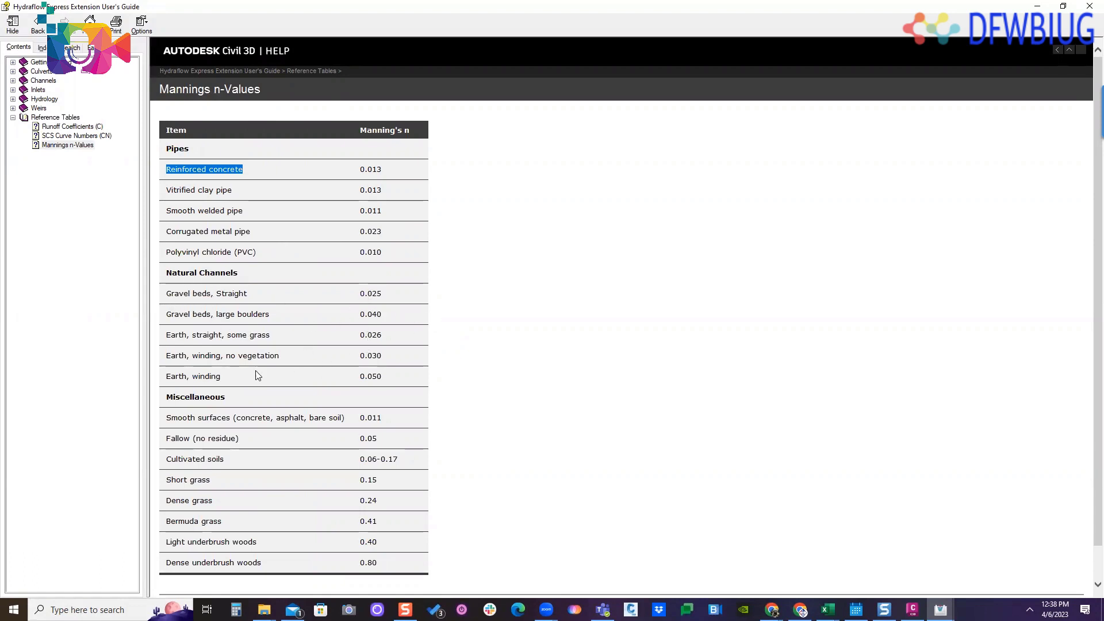
left_click_drag(169, 357, 302, 355)
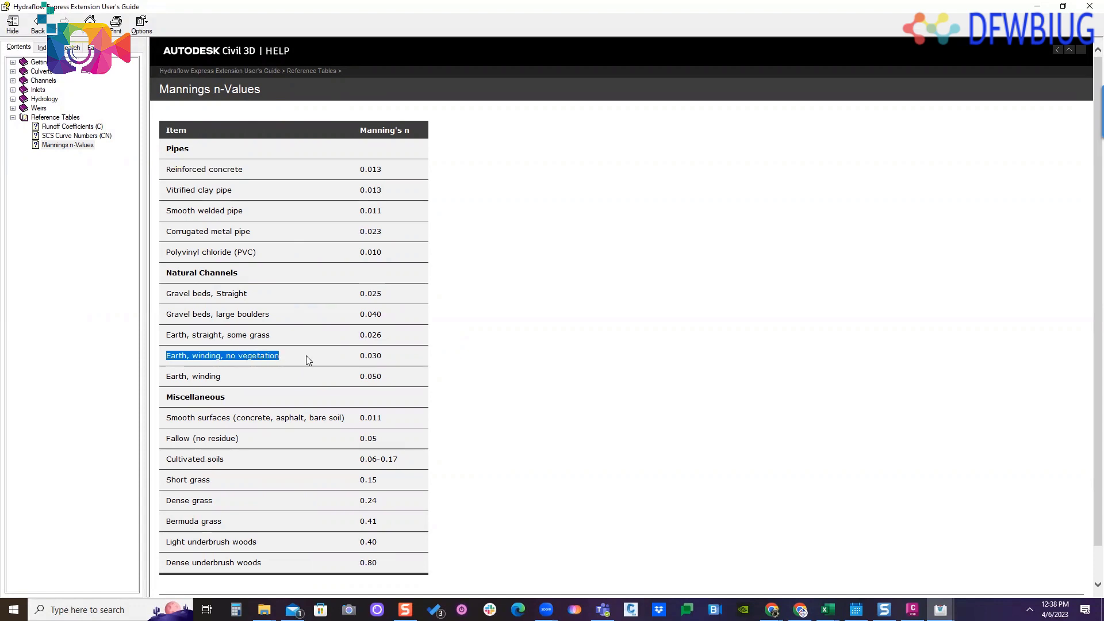
- Set the circular channel's n-value to .013 in the channel calculator, moving the user's guide out of the way
double_click(368, 9)
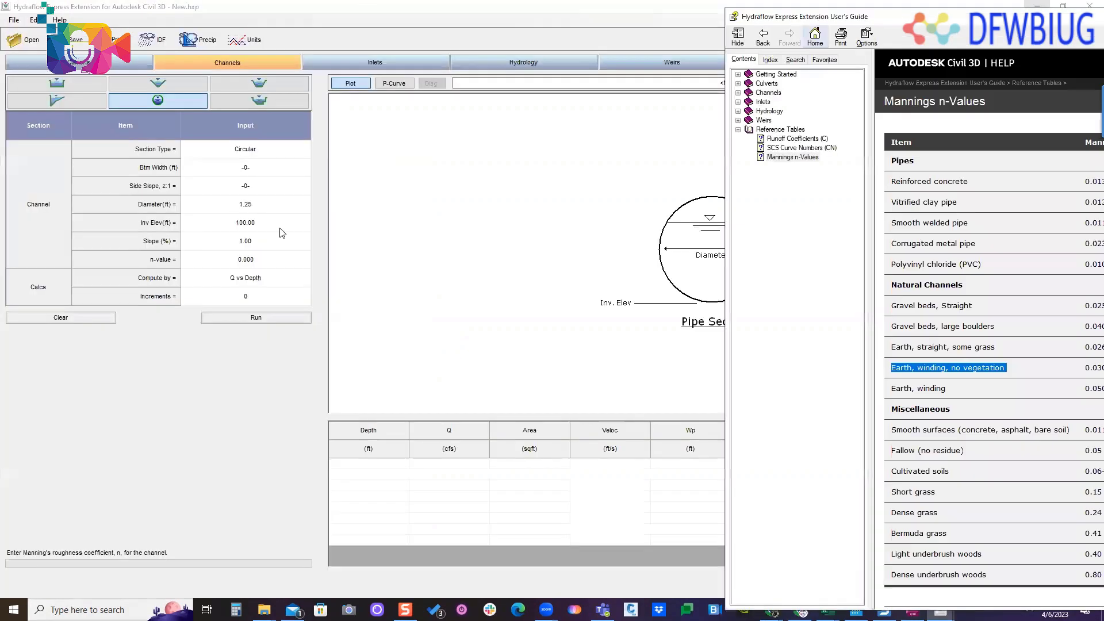
left_click(148, 261)
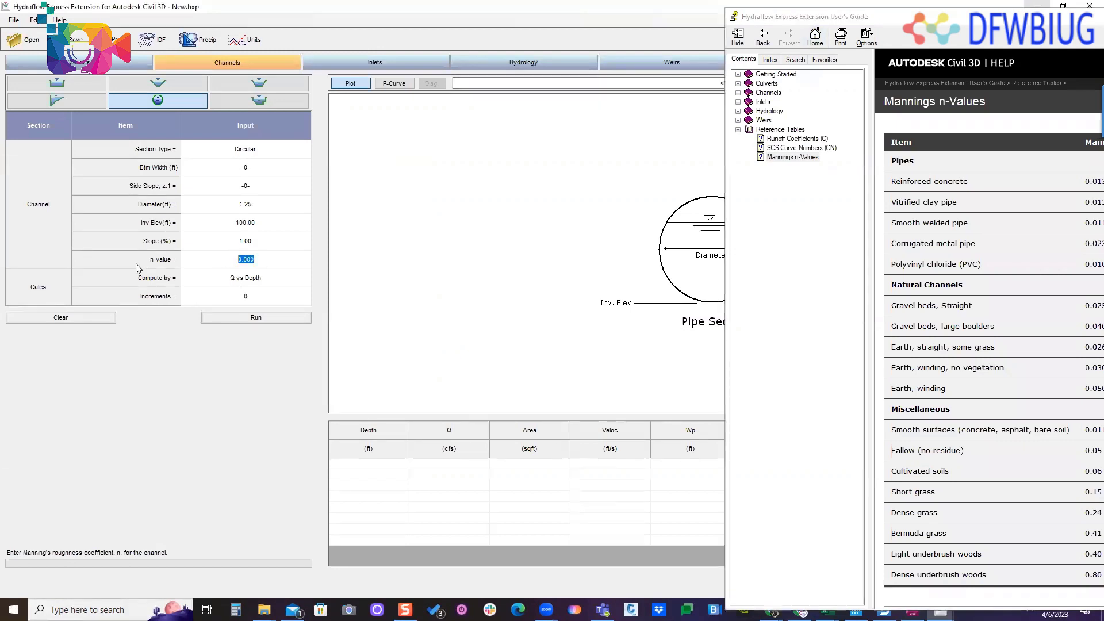
type(".013")
left_click_drag(920, 16, 1103, 1)
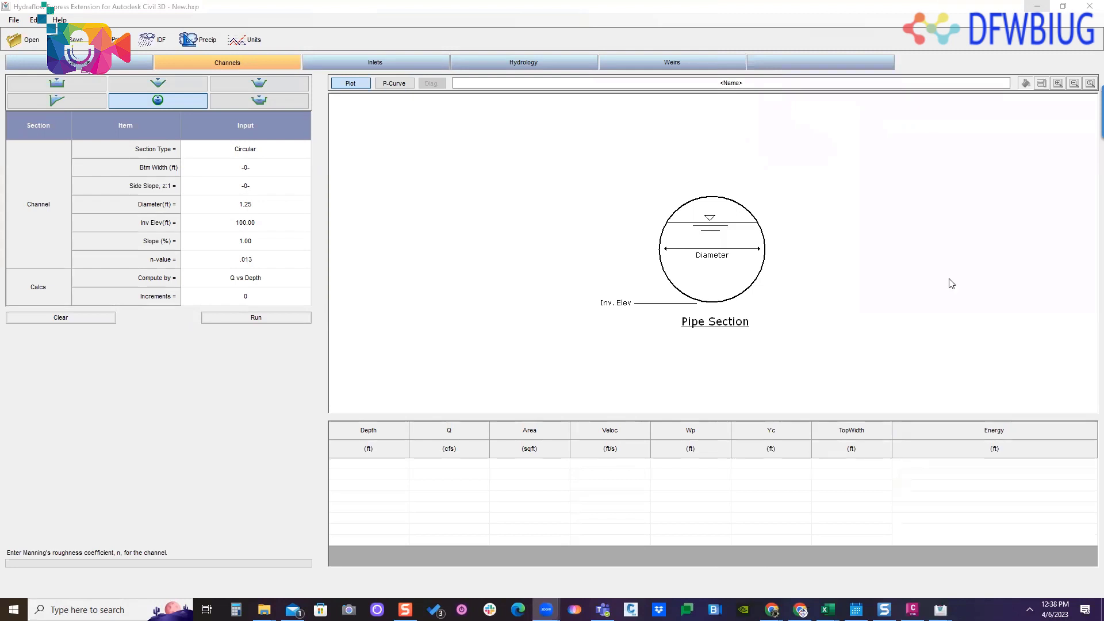
left_click(227, 404)
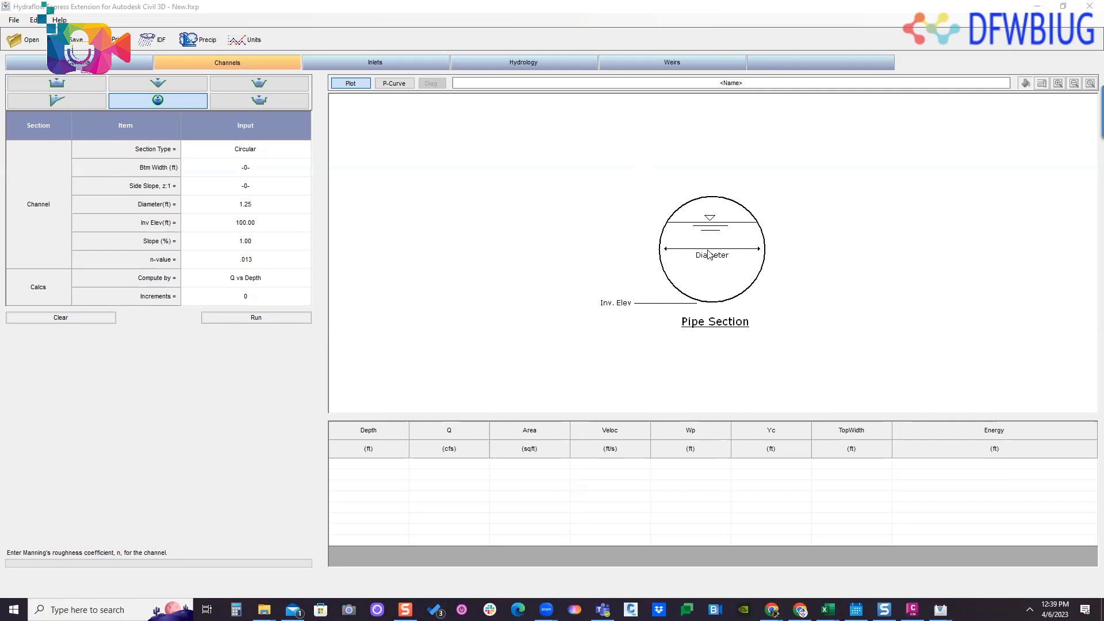
left_click(195, 61)
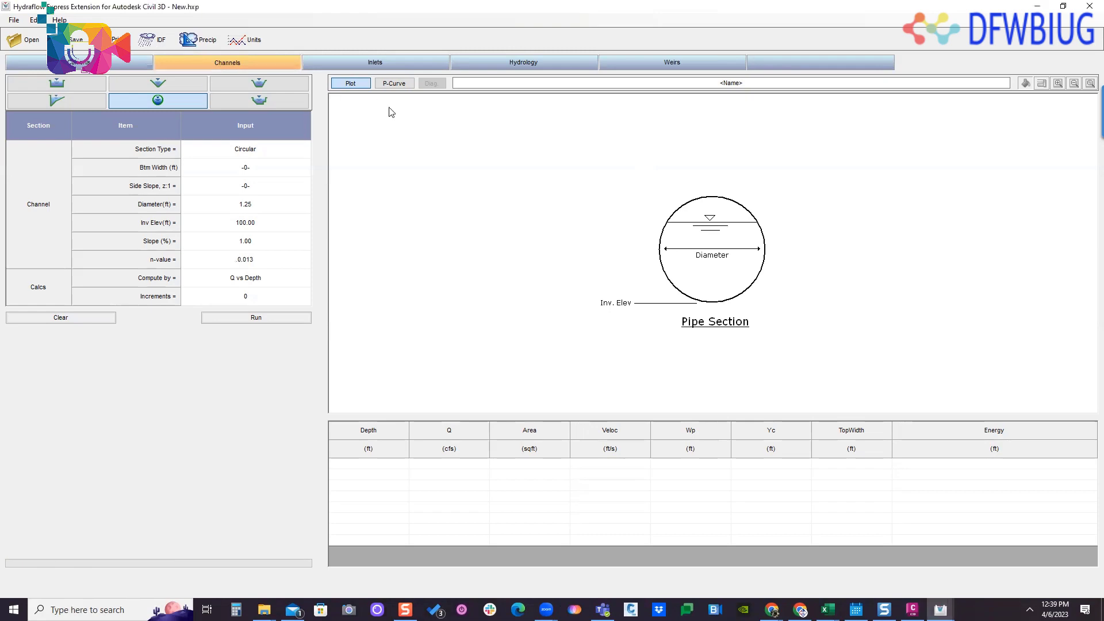
- Examine the guide's Inlet Types page under Inlets, and return to the Civil 3D drawing by minimizing the guide and Hydraflow Express
left_click_drag(1103, 102, 689, 1)
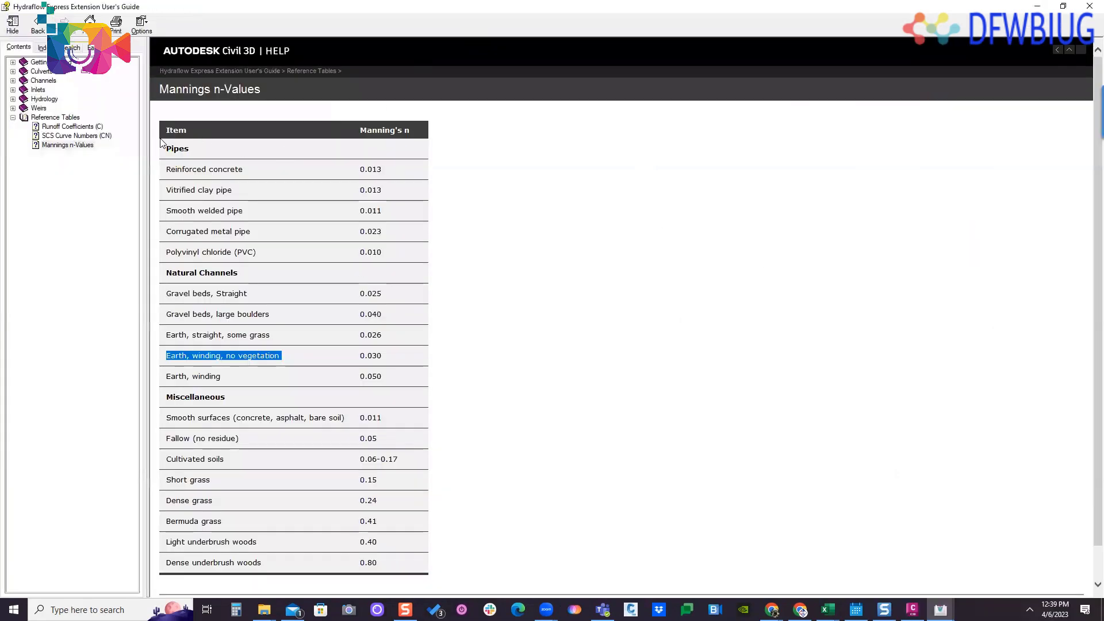
left_click(33, 91)
left_click(13, 90)
left_click(57, 109)
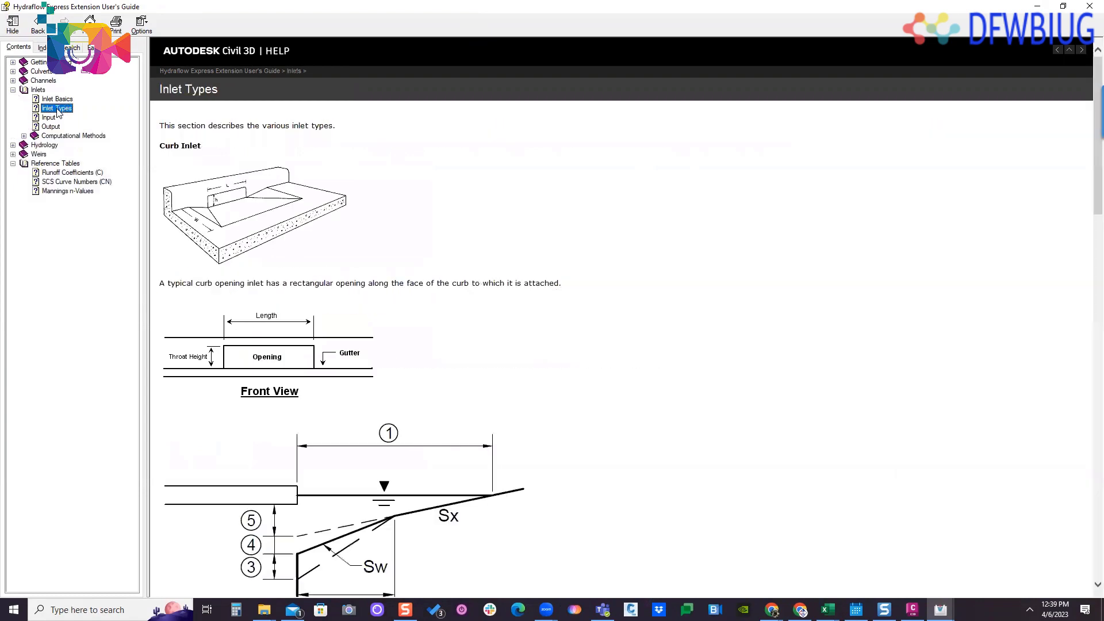
scroll(391, 221, "down", 3)
scroll(506, 265, "down", 1)
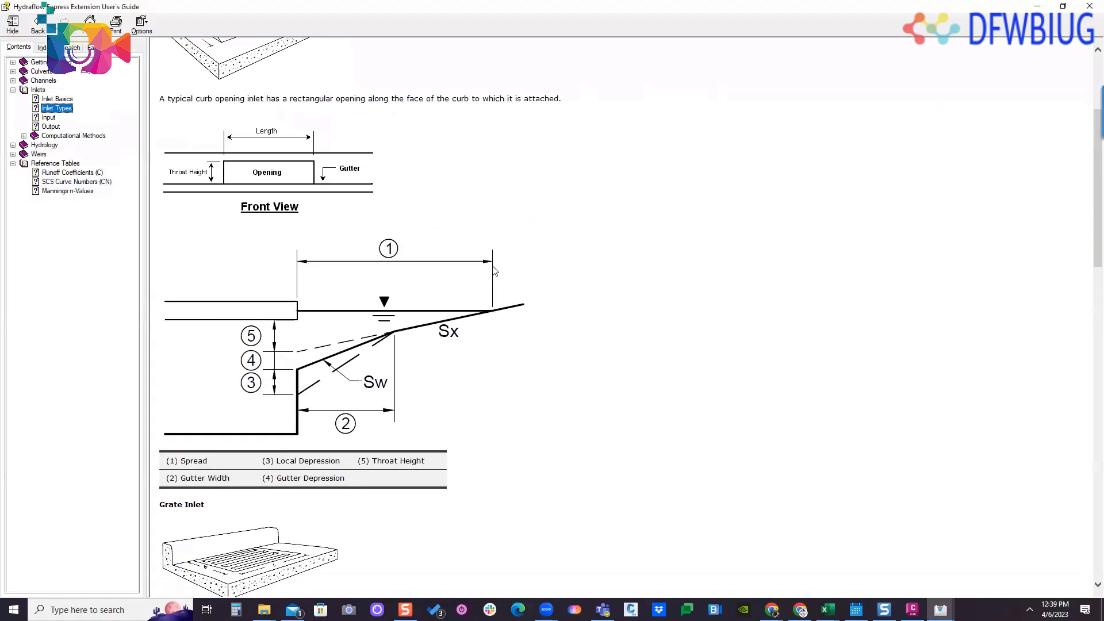
scroll(480, 276, "down", 9)
scroll(475, 280, "down", 4)
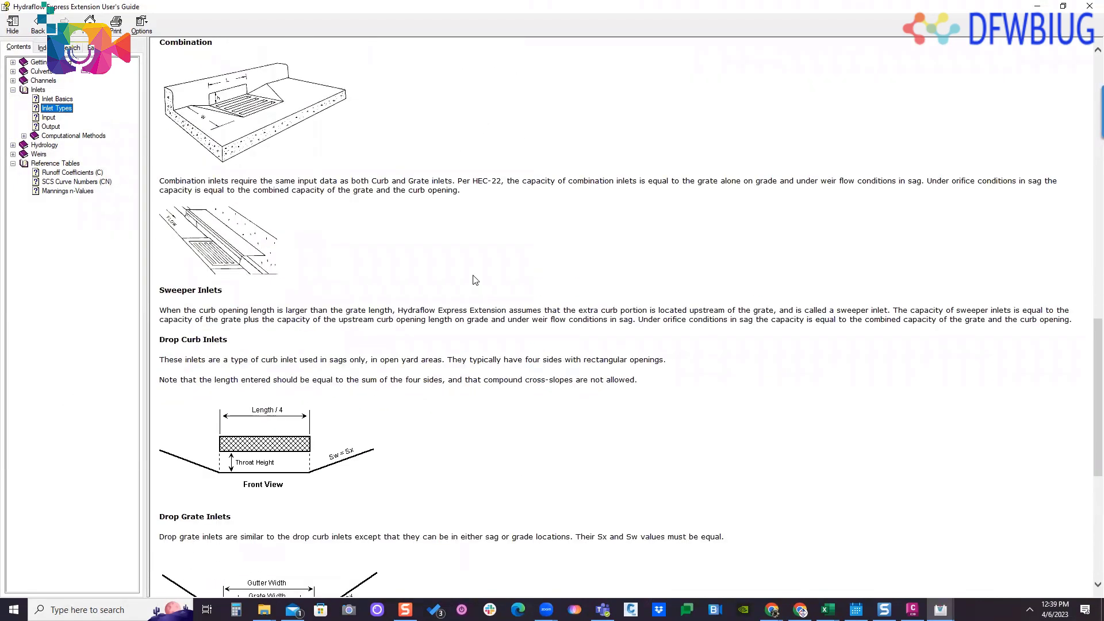
scroll(474, 283, "down", 7)
scroll(473, 283, "up", 9)
left_click(1037, 6)
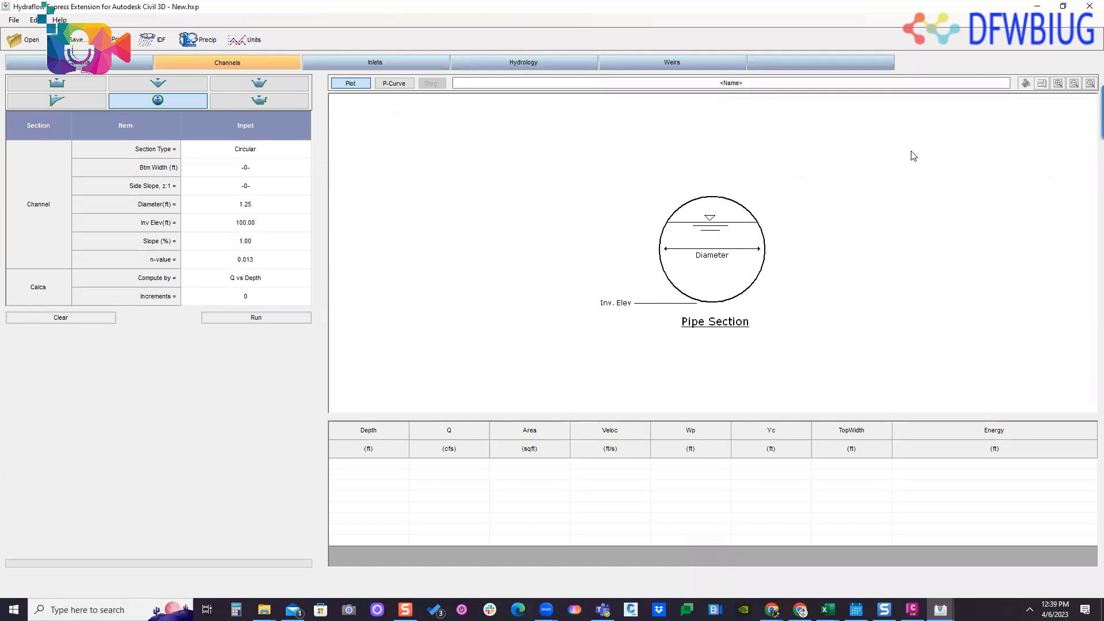
left_click(1037, 6)
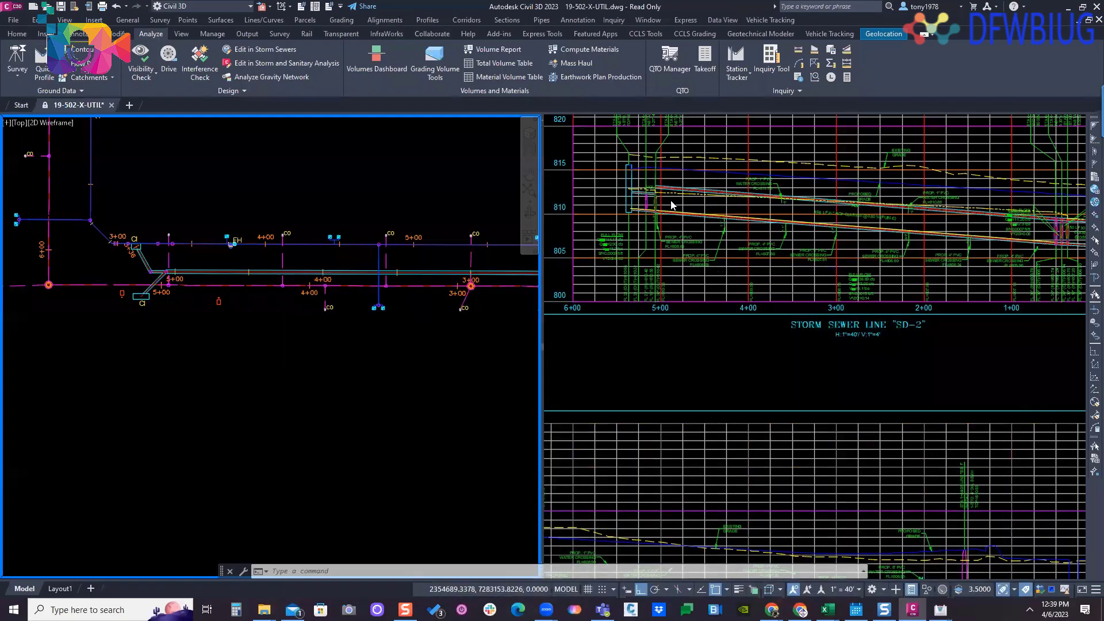
left_click(388, 168)
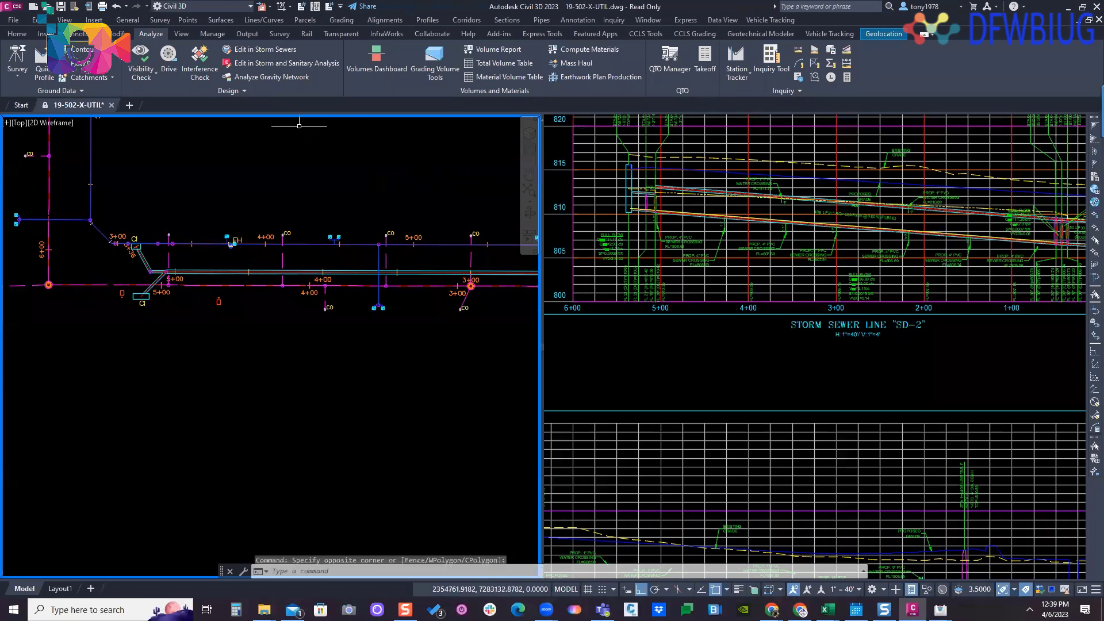
left_click(235, 92)
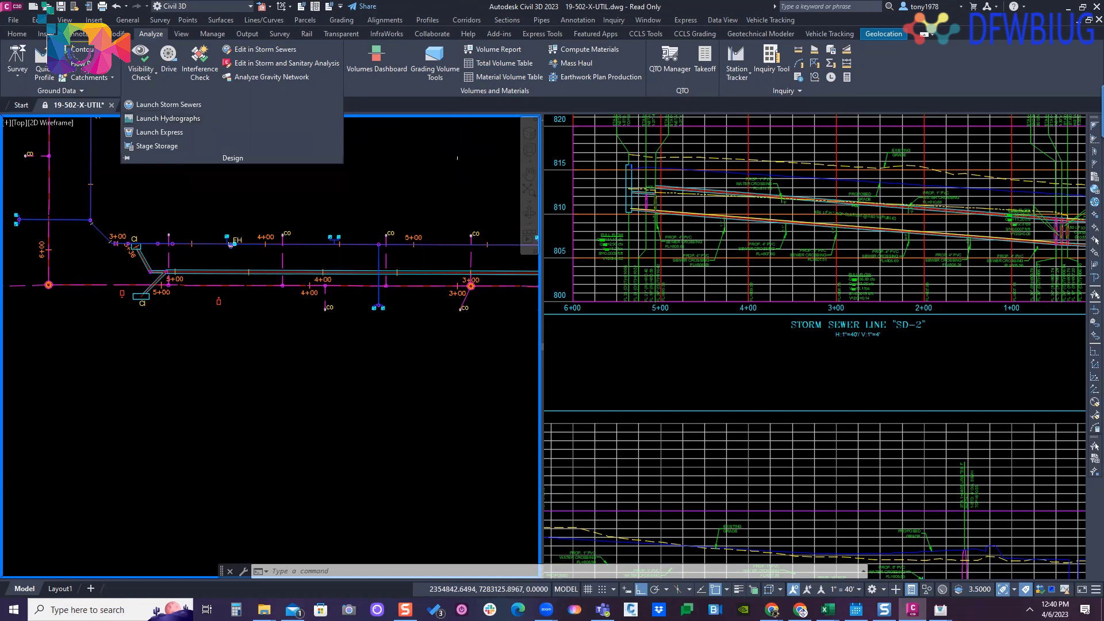
left_click(434, 155)
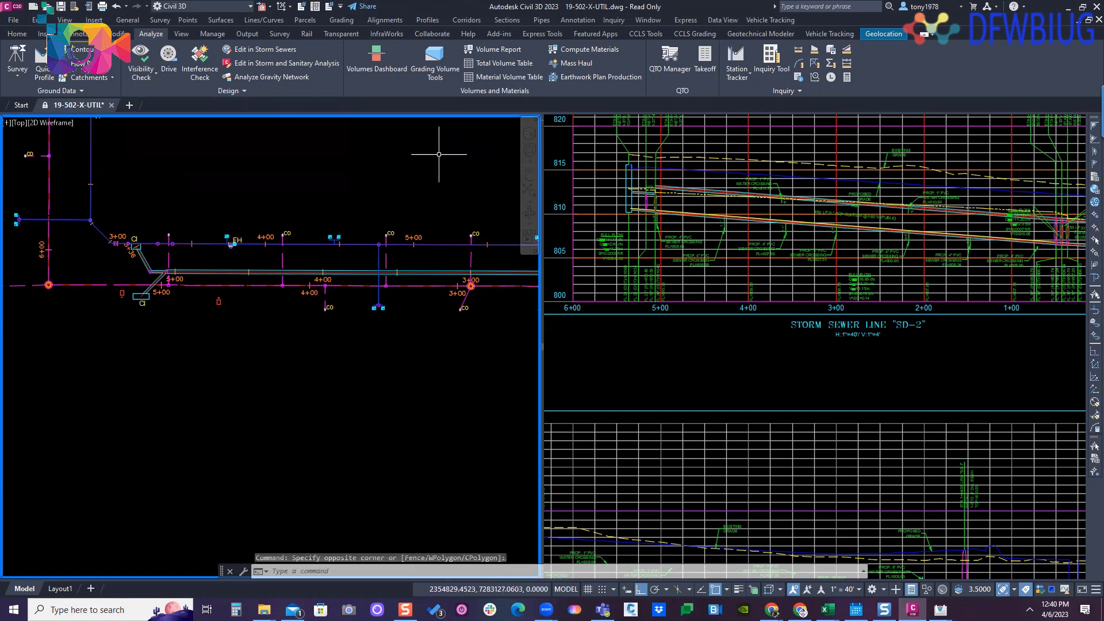
left_click(606, 216)
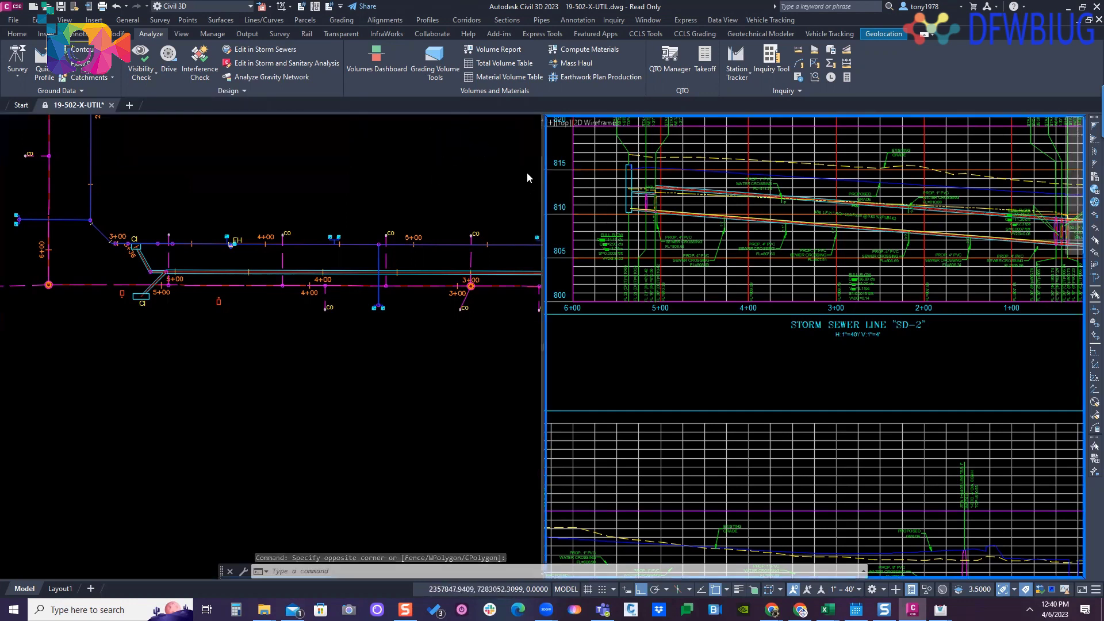
left_click(269, 178)
key("Escape")
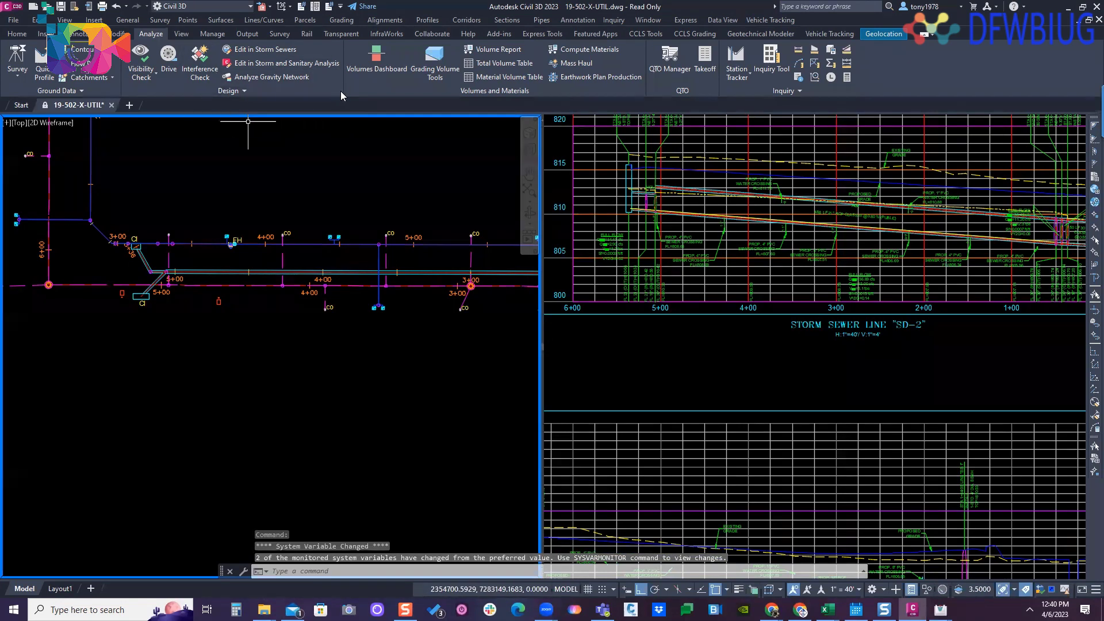
left_click(293, 167)
key("Escape")
- Try to export only networks SD-3 through SD-7 and SD-X to Storm and Sanitary Analysis, excluding Sewer, SEWER MAIN, STORM MAIN and WATER MAIN
scroll(287, 219, "down", 7)
scroll(290, 239, "down", 2)
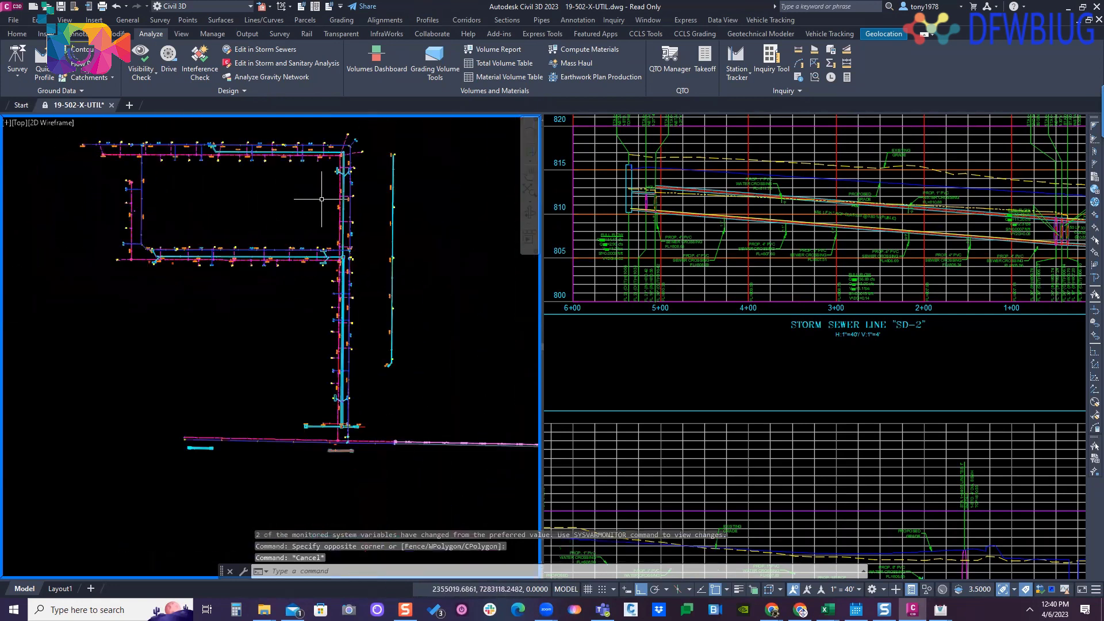
key("Escape")
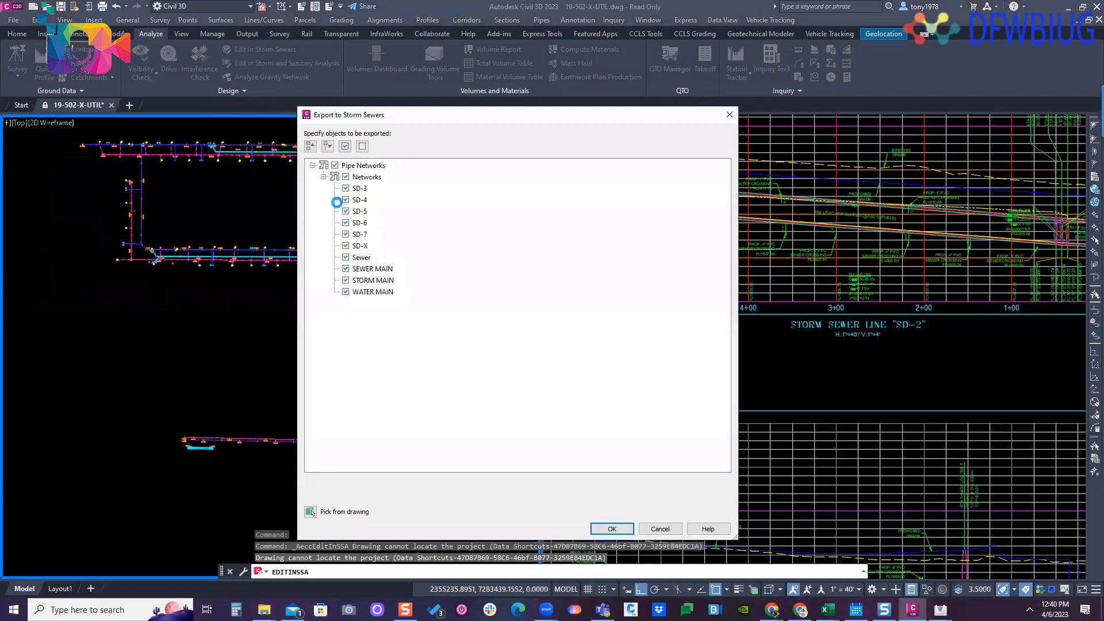
left_click(345, 268)
left_click(346, 280)
left_click(345, 292)
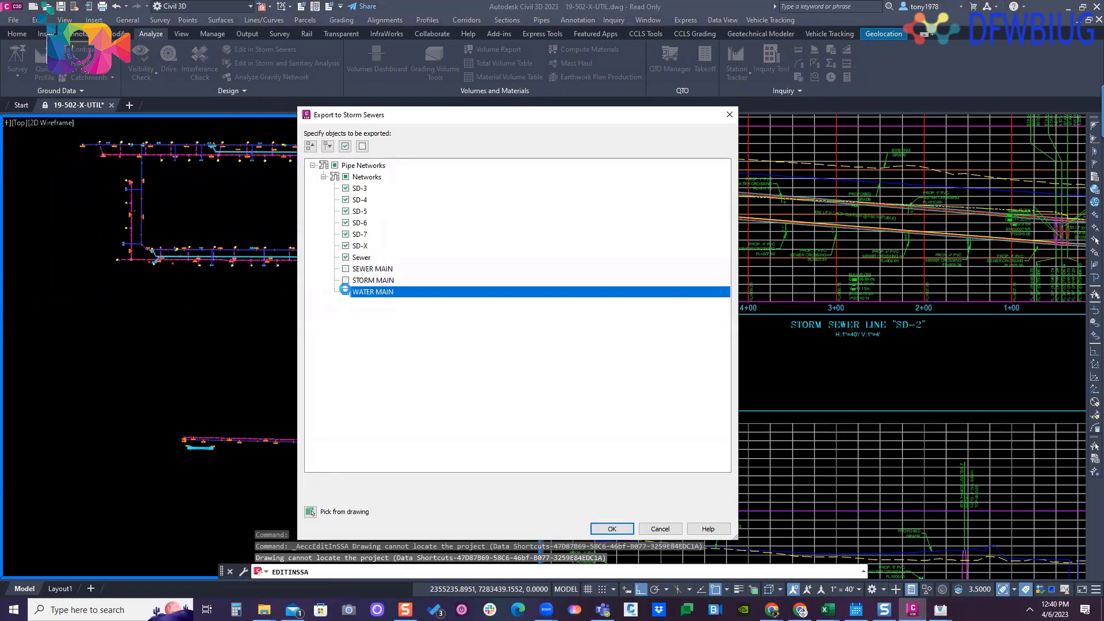
left_click(346, 257)
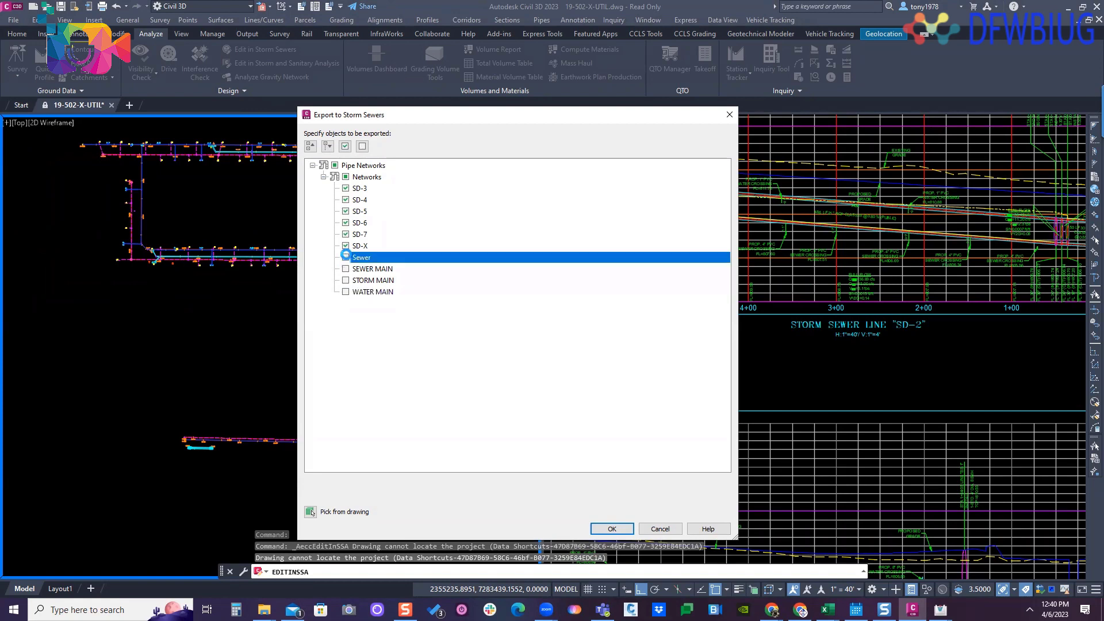
left_click(346, 222)
left_click(345, 212)
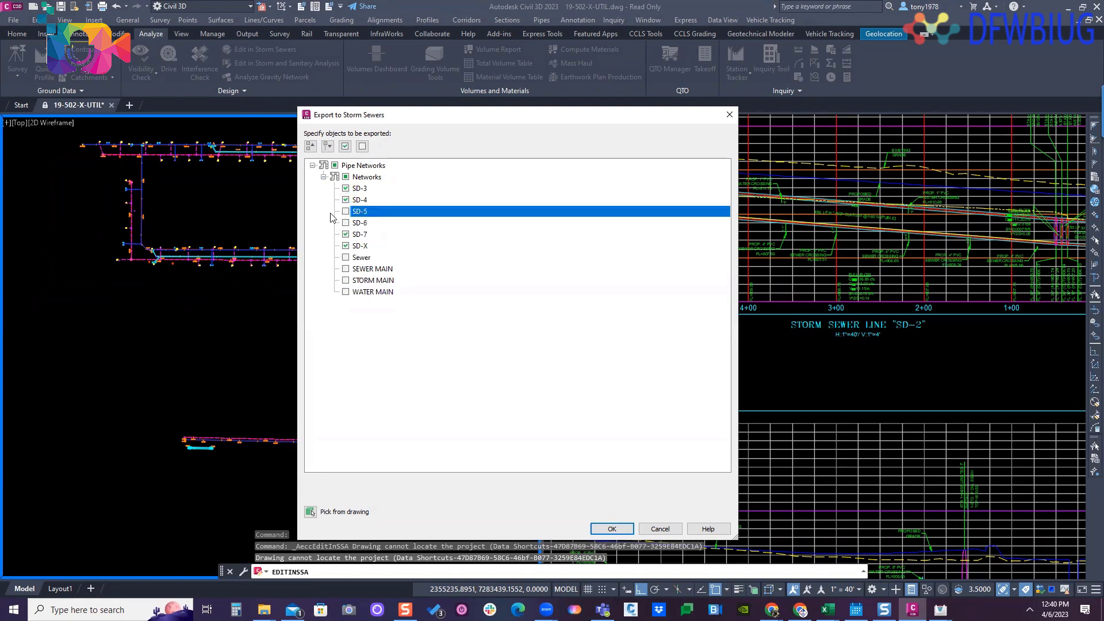
left_click(345, 211)
left_click(345, 222)
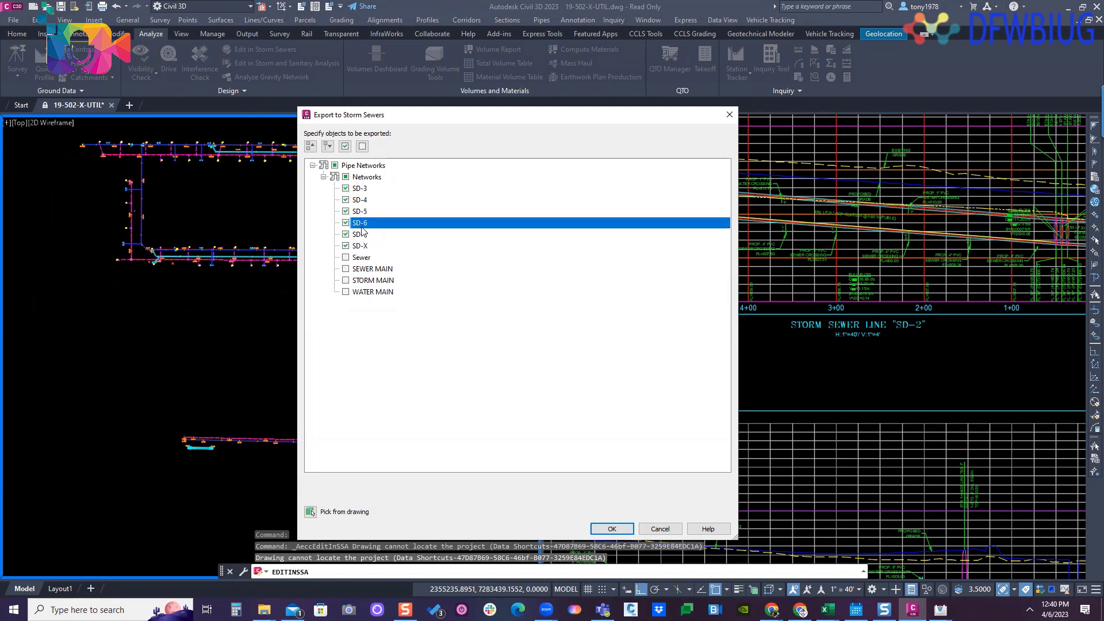
left_click(627, 528)
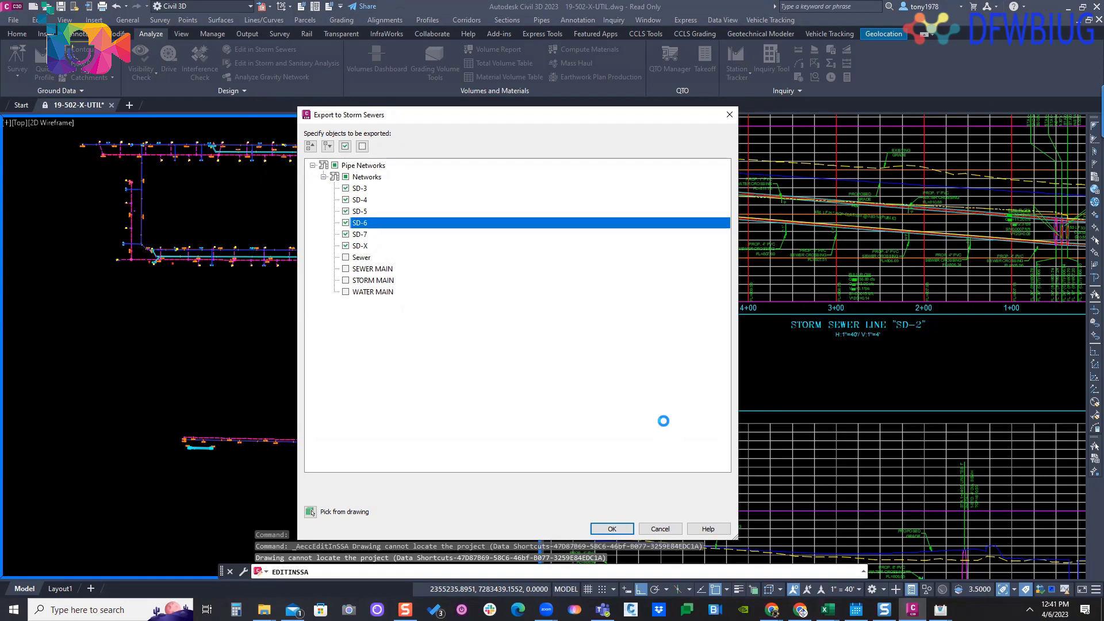
left_click(659, 529)
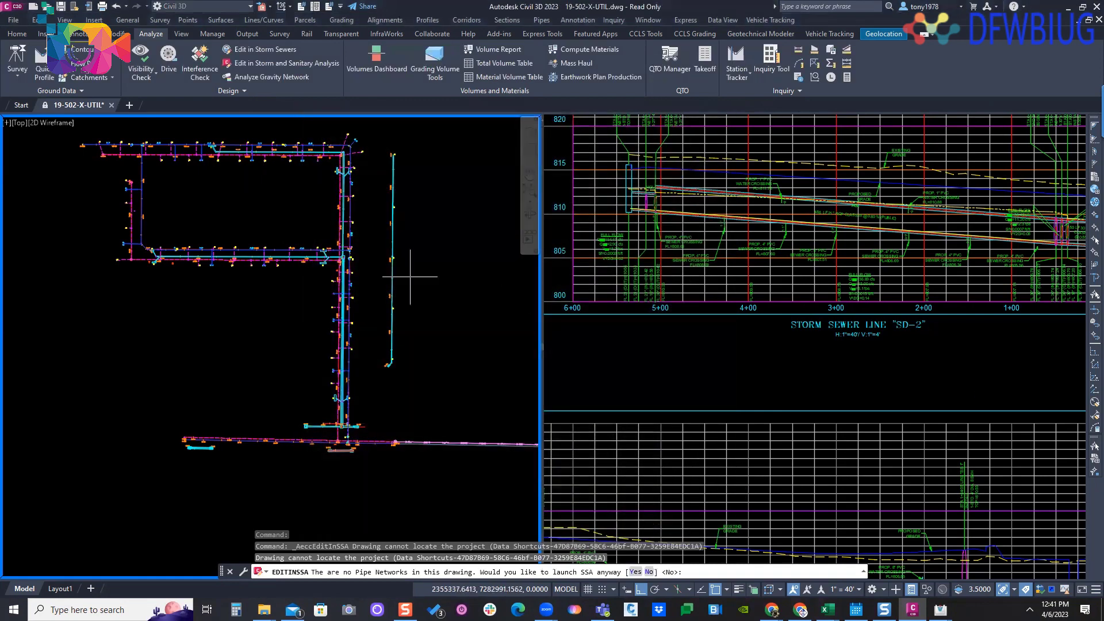
- Launch Storm and Sanitary Analysis anyway, without any exported pipe networks
middle_click_drag(410, 276, 368, 290)
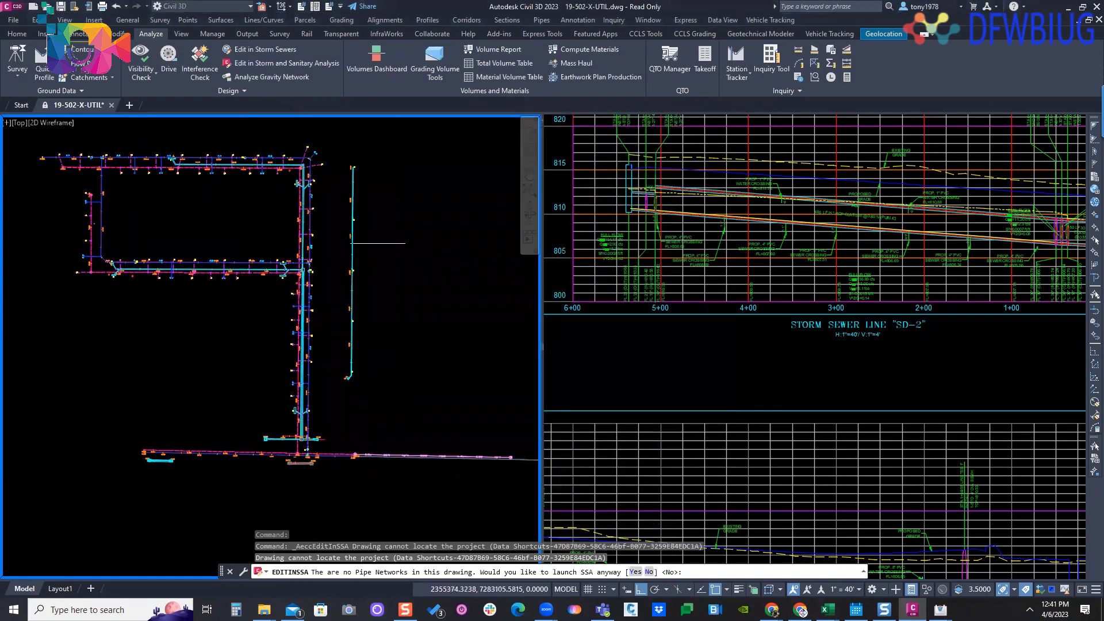
left_click(245, 92)
left_click(635, 572)
left_click(533, 320)
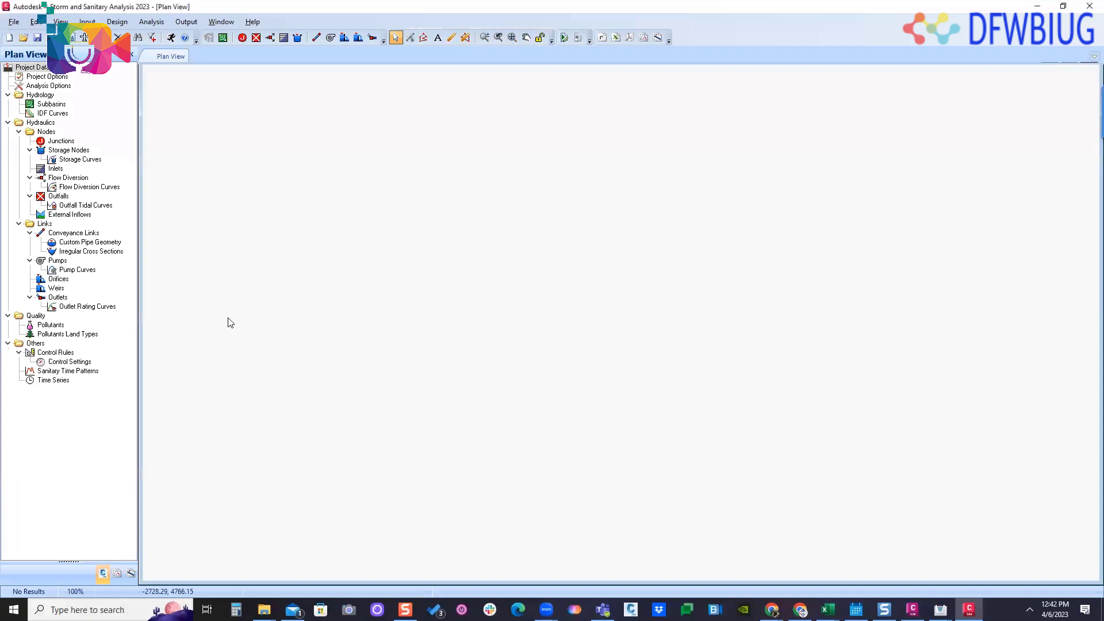
- Switch back to the Civil 3D drawing and hide the plan viewport's navigation bar
left_click(1034, 8)
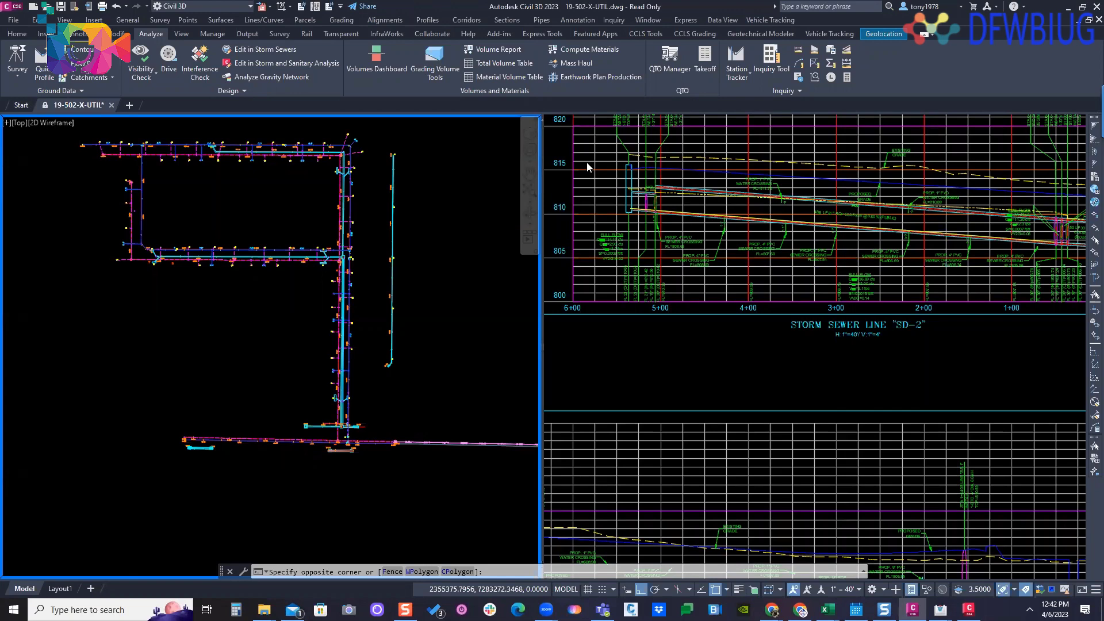
left_click(468, 179)
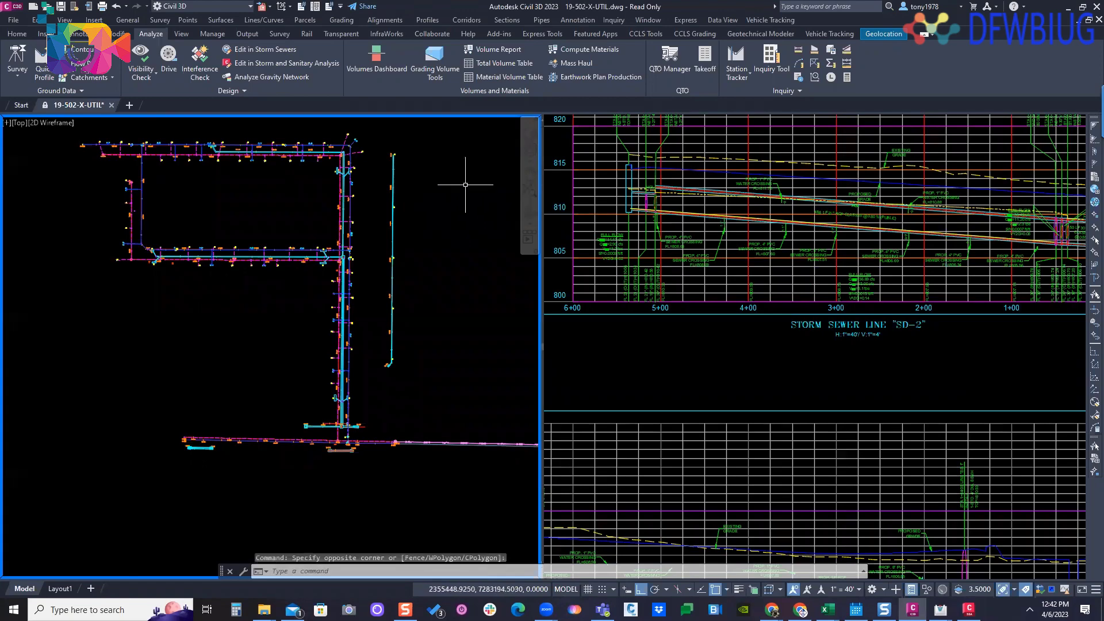
left_click(535, 117)
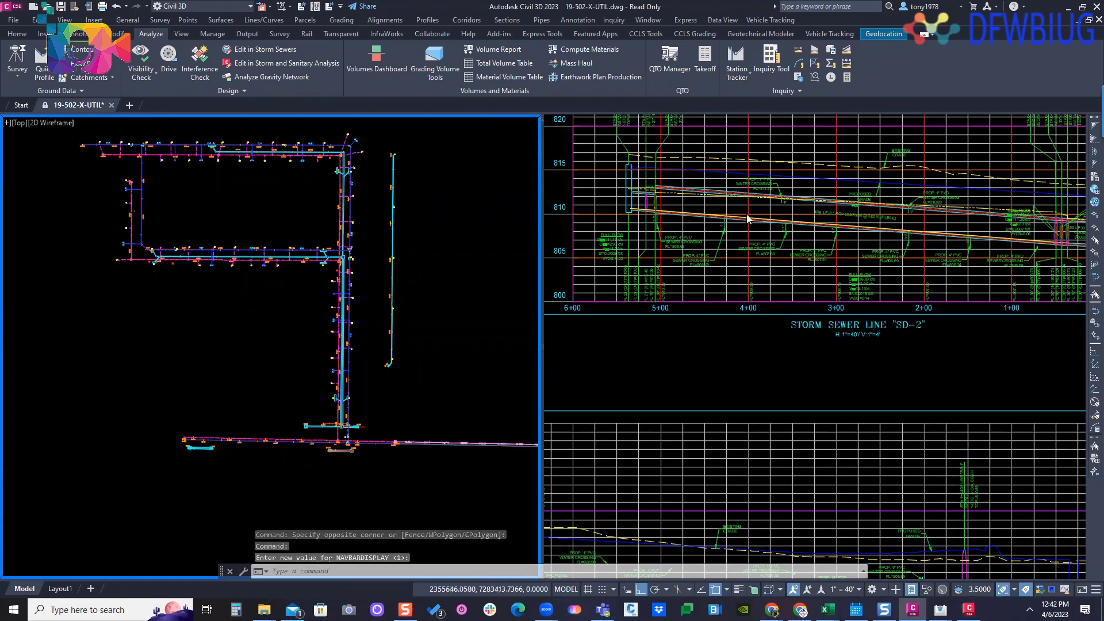
- Examine the storm sewer line "SD-2" profile up close, and the other sewer profile views placed below it
left_click(690, 188)
middle_click_drag(690, 188, 694, 224)
scroll(695, 224, "down", 2)
scroll(692, 221, "up", 2)
scroll(689, 215, "up", 4)
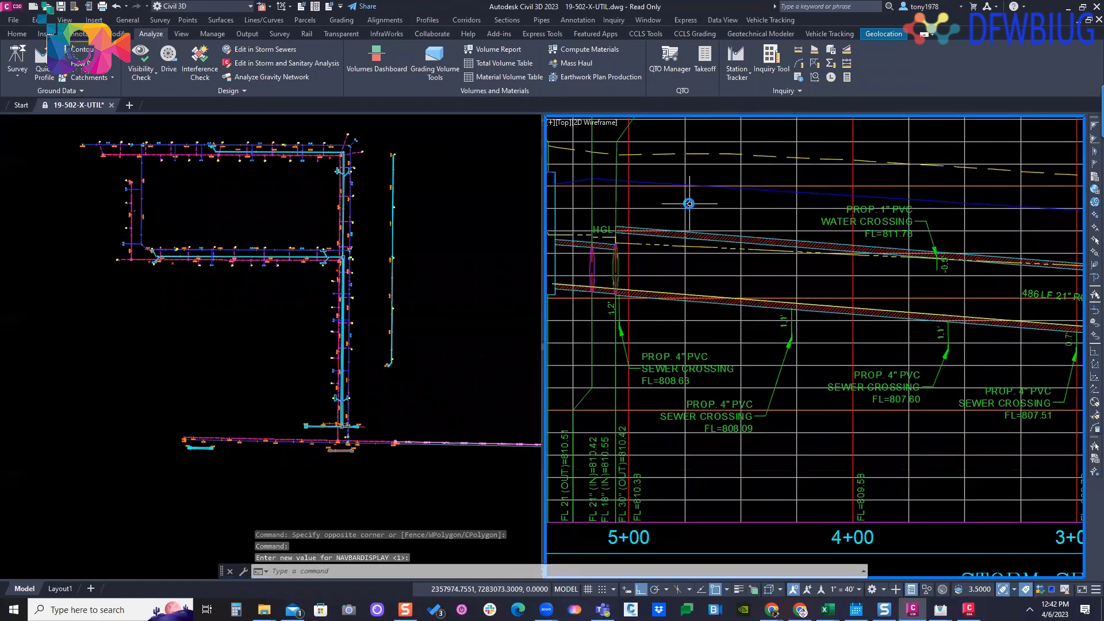
scroll(690, 202, "down", 6)
scroll(684, 224, "up", 4)
scroll(669, 224, "down", 2)
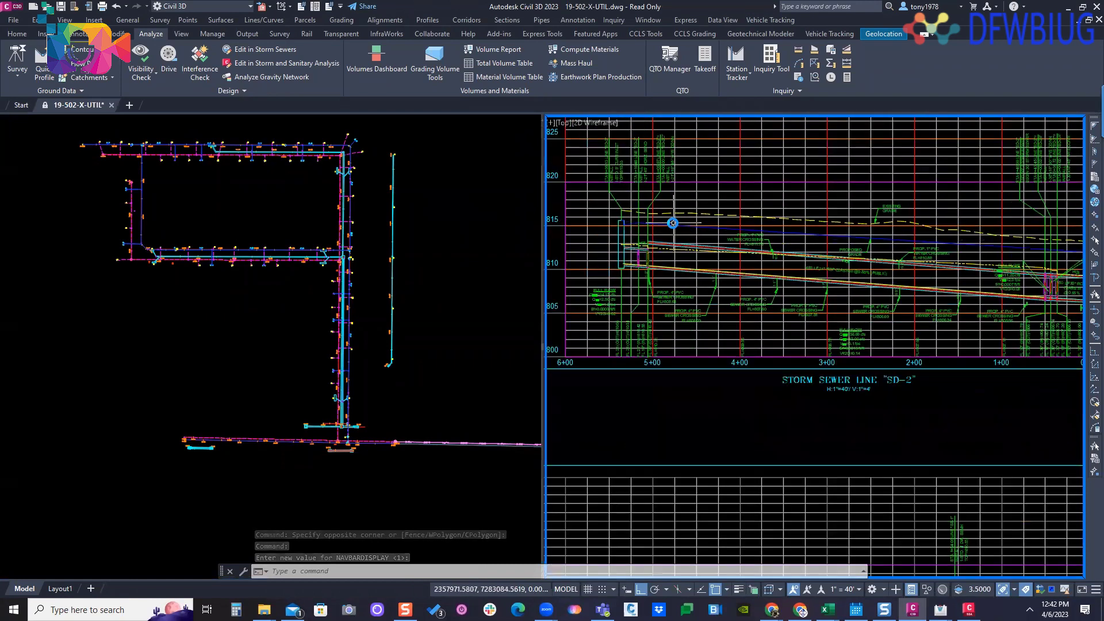
scroll(674, 230, "up", 2)
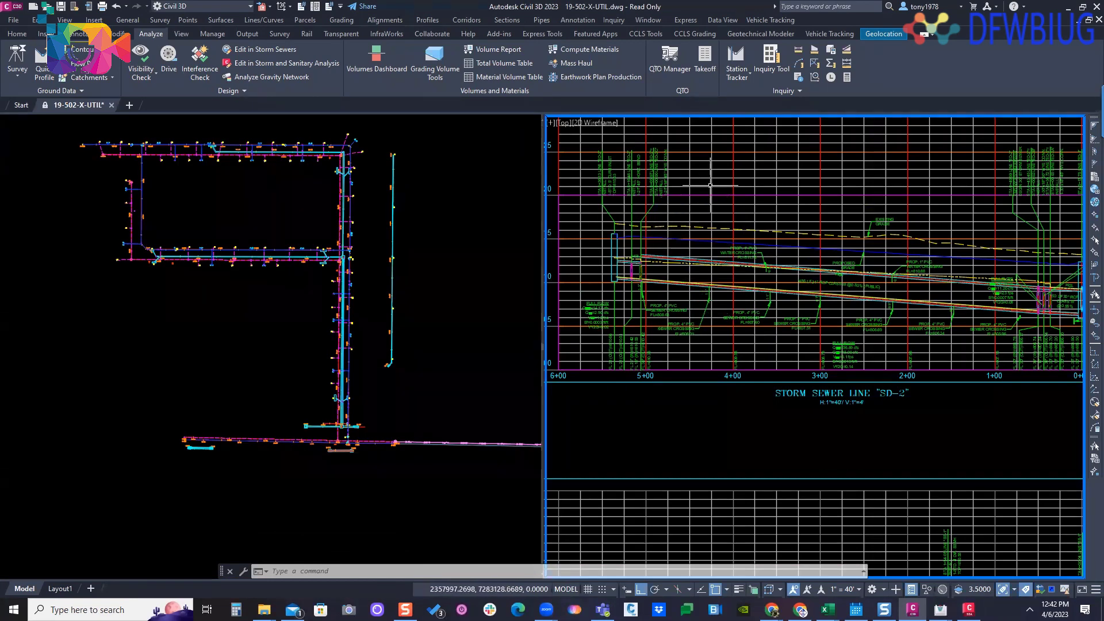
scroll(781, 218, "down", 2)
middle_click_drag(767, 231, 792, 179)
middle_click_drag(780, 291, 820, 182)
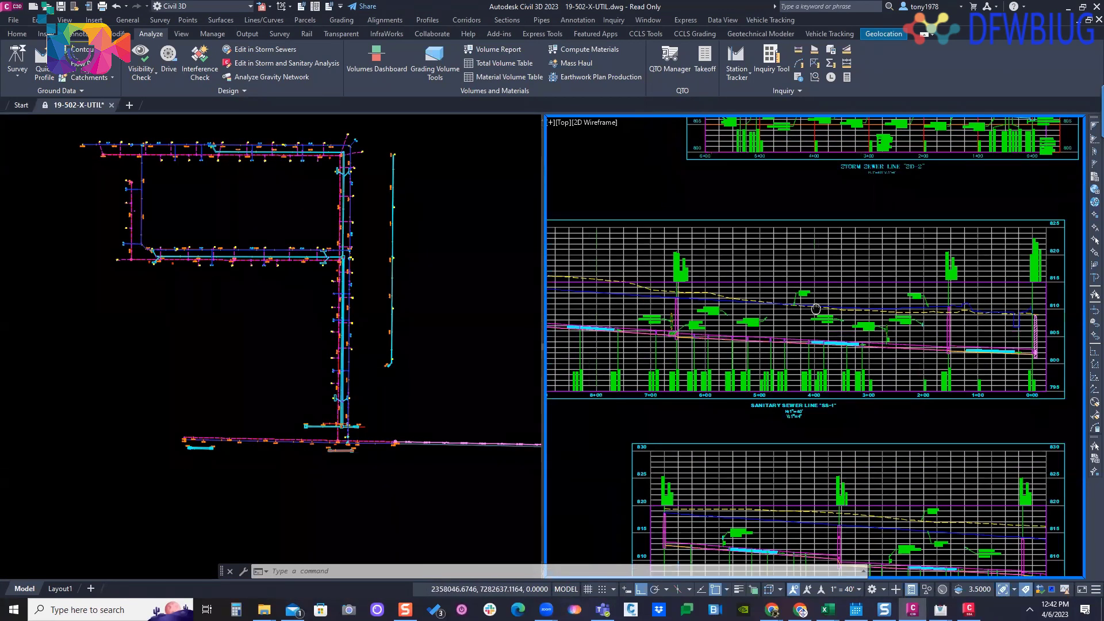
mouse_move(746, 325)
middle_mouse_down()
mouse_move(827, 276)
mouse_move(705, 214)
middle_mouse_up()
scroll(774, 246, "down", 4)
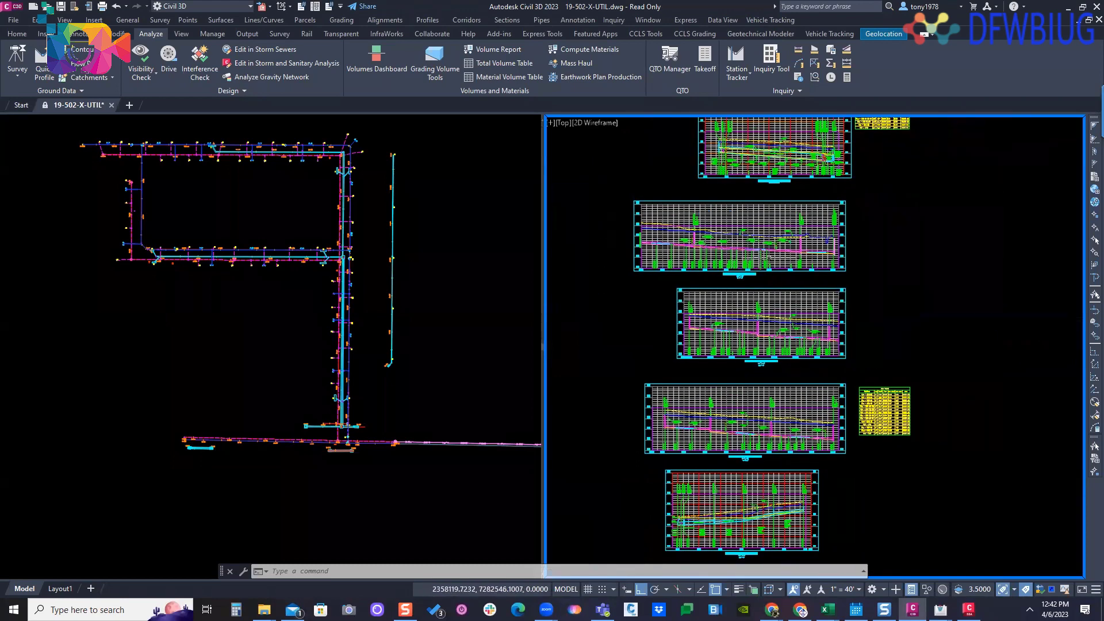
- Examine the pipe table beside the sewer profile views, including its slope, cover and Q100 columns
middle_click_drag(923, 410, 879, 310)
scroll(879, 310, "up", 6)
scroll(785, 311, "up", 2)
middle_click_drag(727, 257, 775, 243)
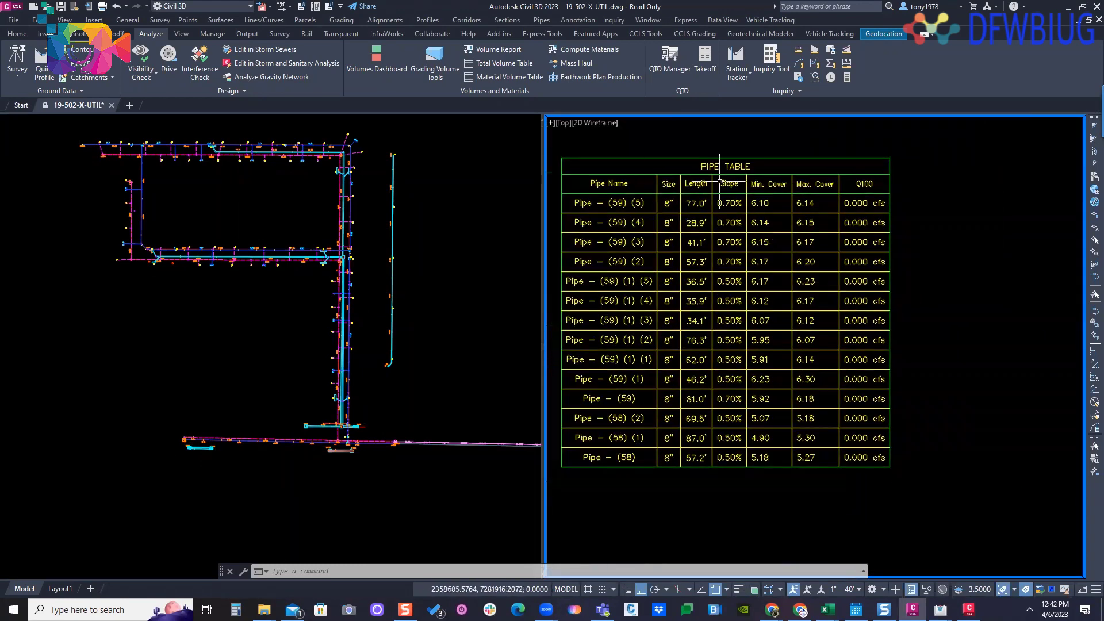
middle_click_drag(748, 305, 747, 292)
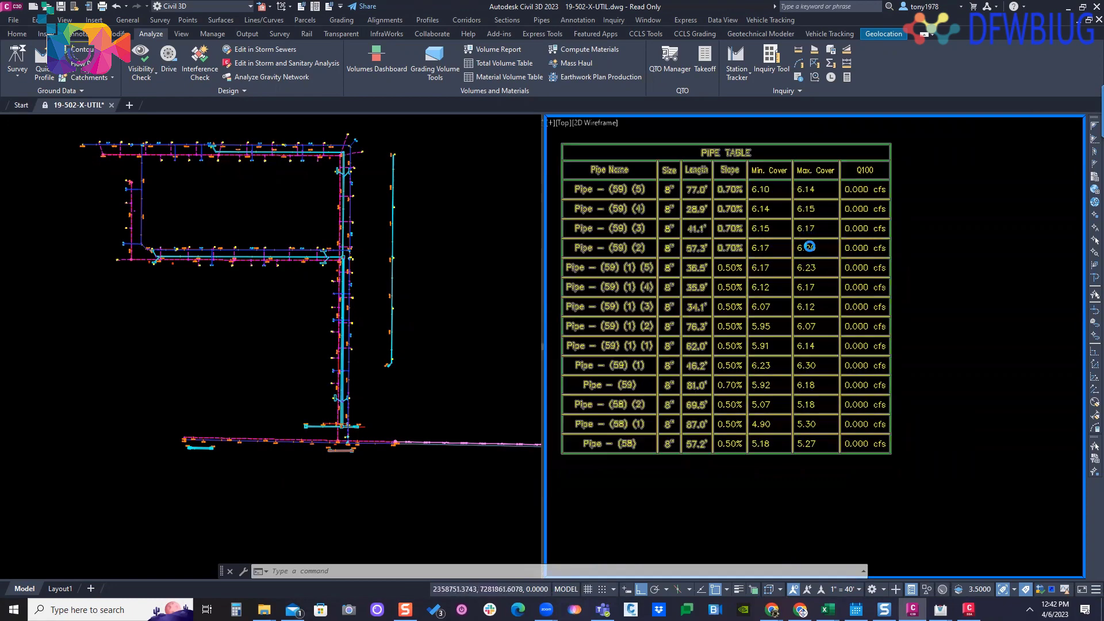
- Examine the short storm sewer lateral profile views, and the pipes, HGL and crossing labels in the "SD-1" profile up close
scroll(798, 219, "down", 8)
scroll(672, 209, "down", 4)
middle_click_drag(672, 208, 842, 333)
middle_click_drag(843, 236, 717, 364)
scroll(855, 266, "up", 2)
scroll(854, 266, "up", 6)
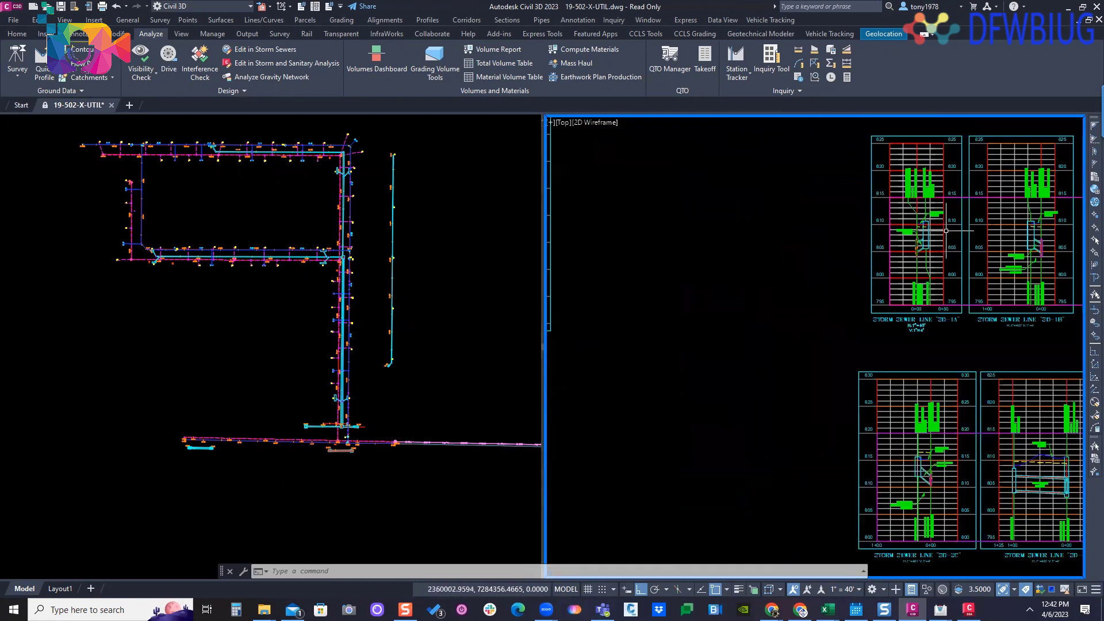
middle_click_drag(945, 230, 856, 261)
scroll(856, 261, "down", 4)
middle_click_drag(699, 278, 913, 232)
scroll(926, 240, "down", 2)
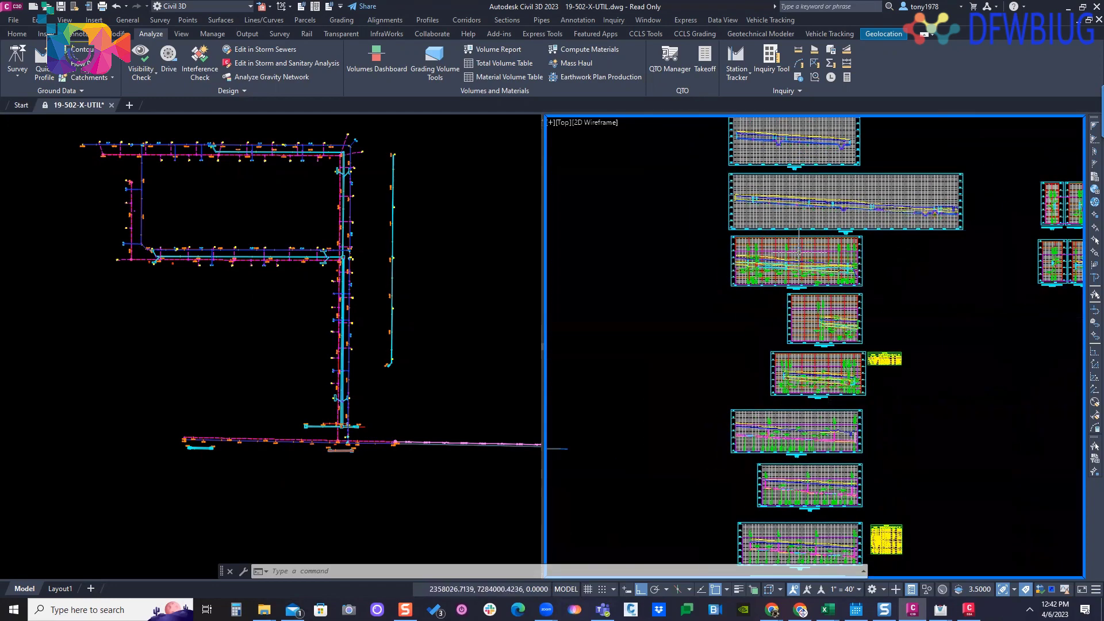
scroll(807, 259, "up", 9)
middle_click_drag(672, 260, 684, 240)
middle_click_drag(591, 246, 662, 223)
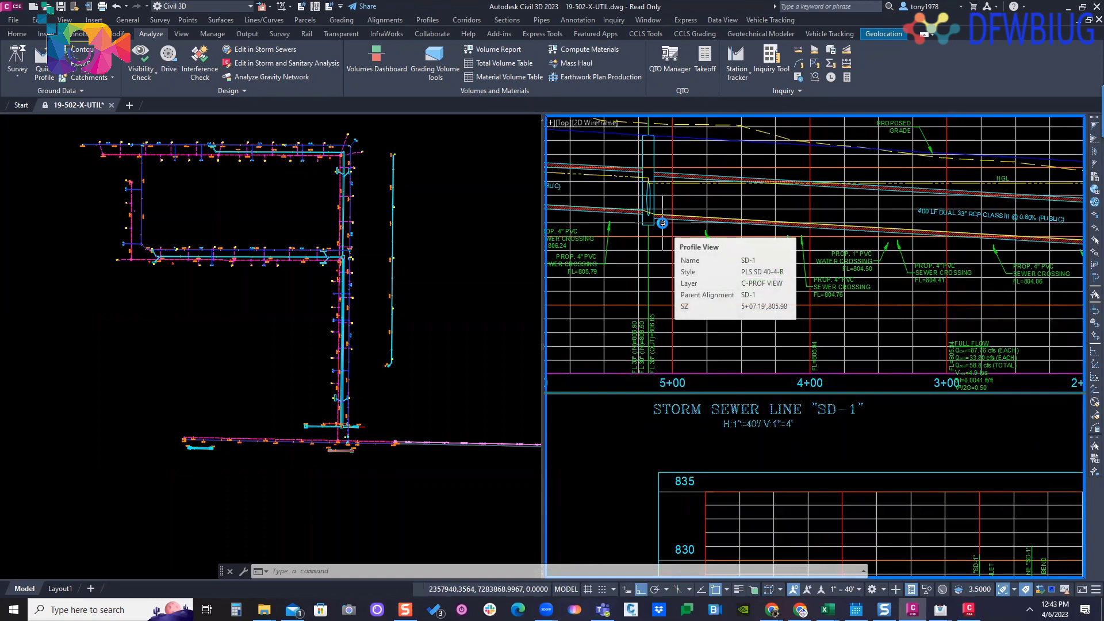
- Launch Hydraflow Express from Civil 3D and bring its new, empty culvert window to the front
left_click(232, 90)
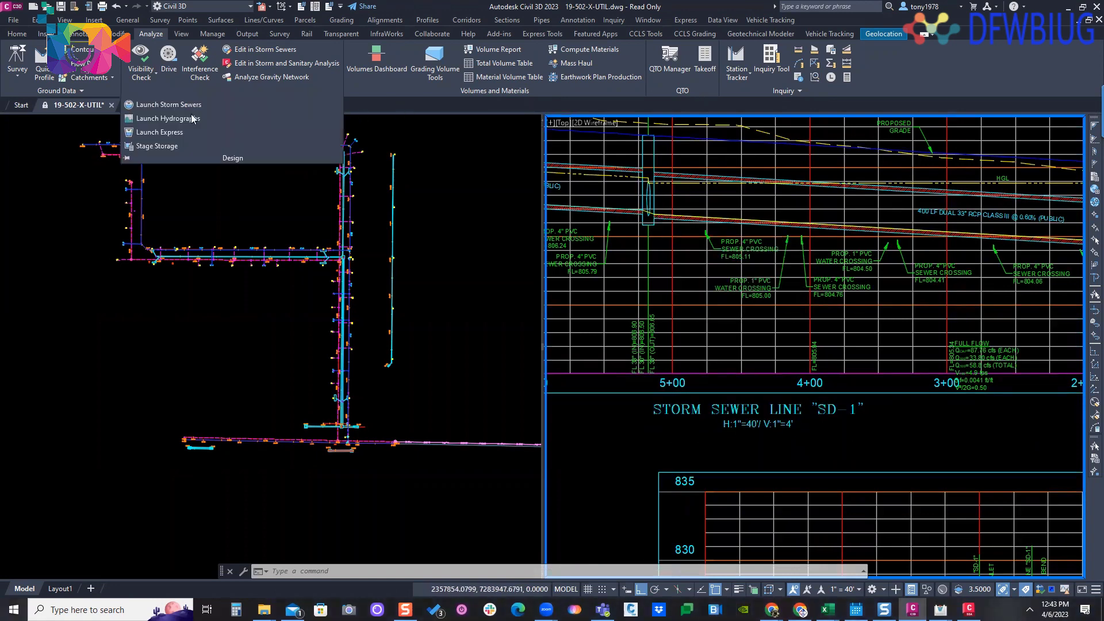
left_click(153, 132)
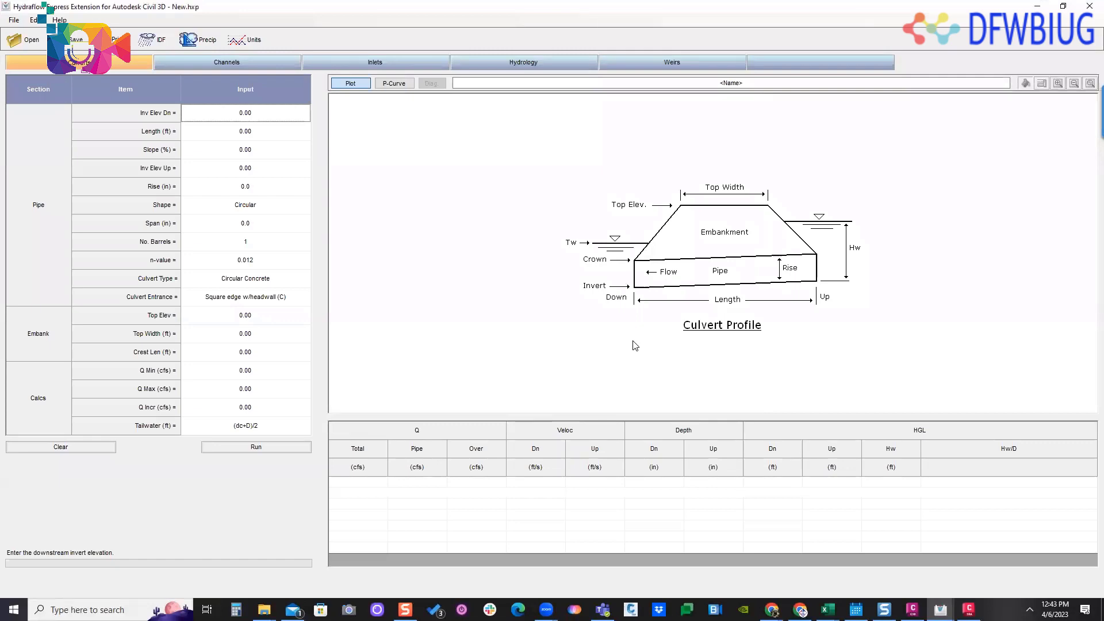
key("alt+Tab")
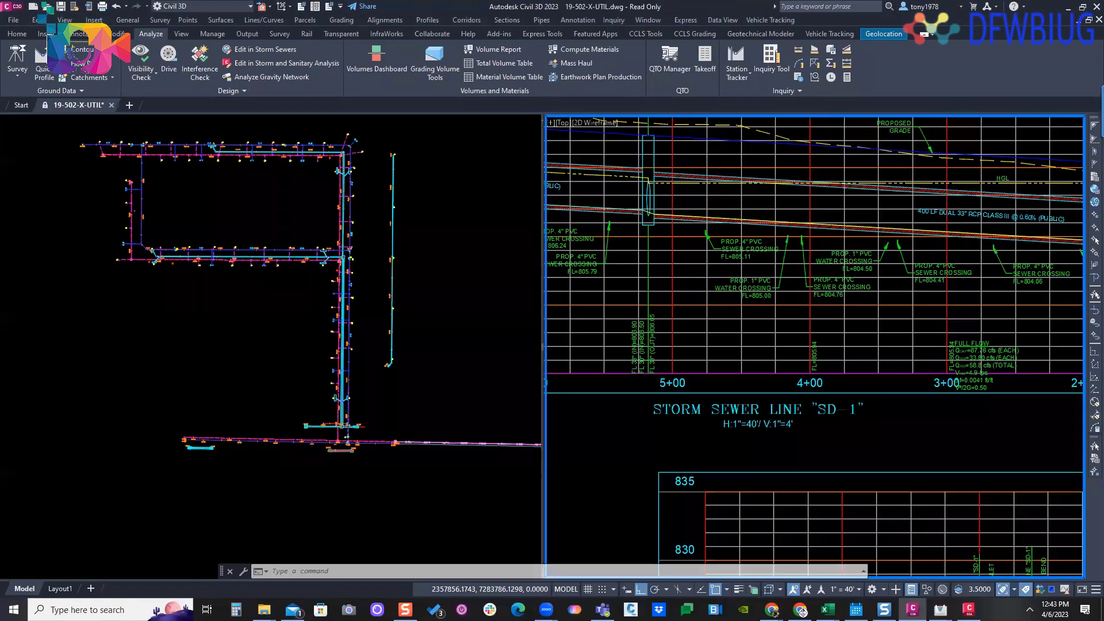
mouse_move(940, 610)
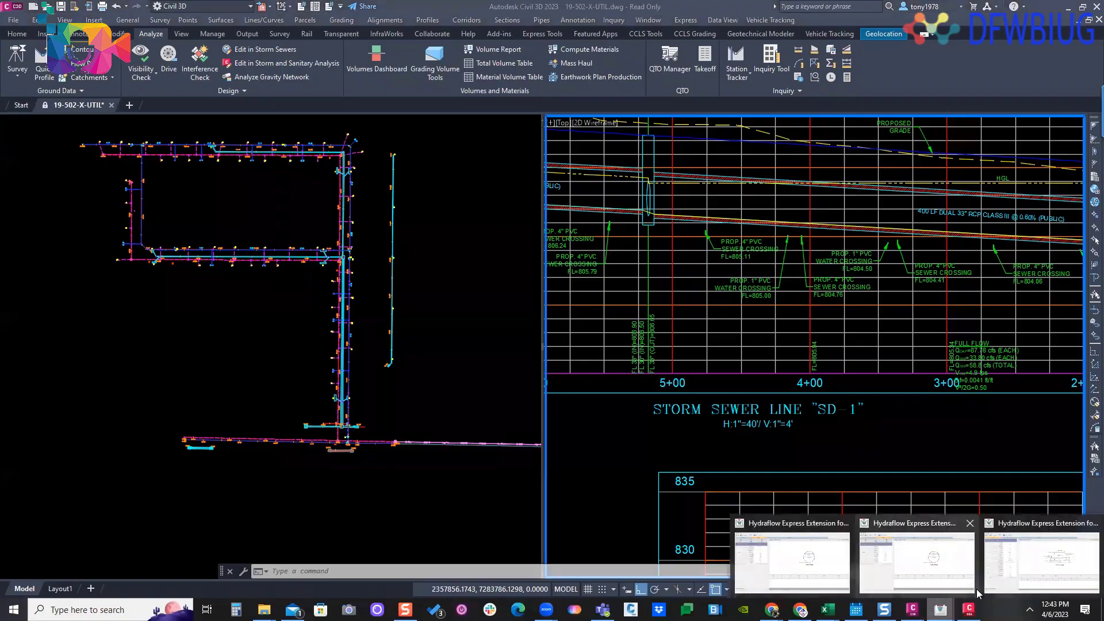
left_click(1004, 537)
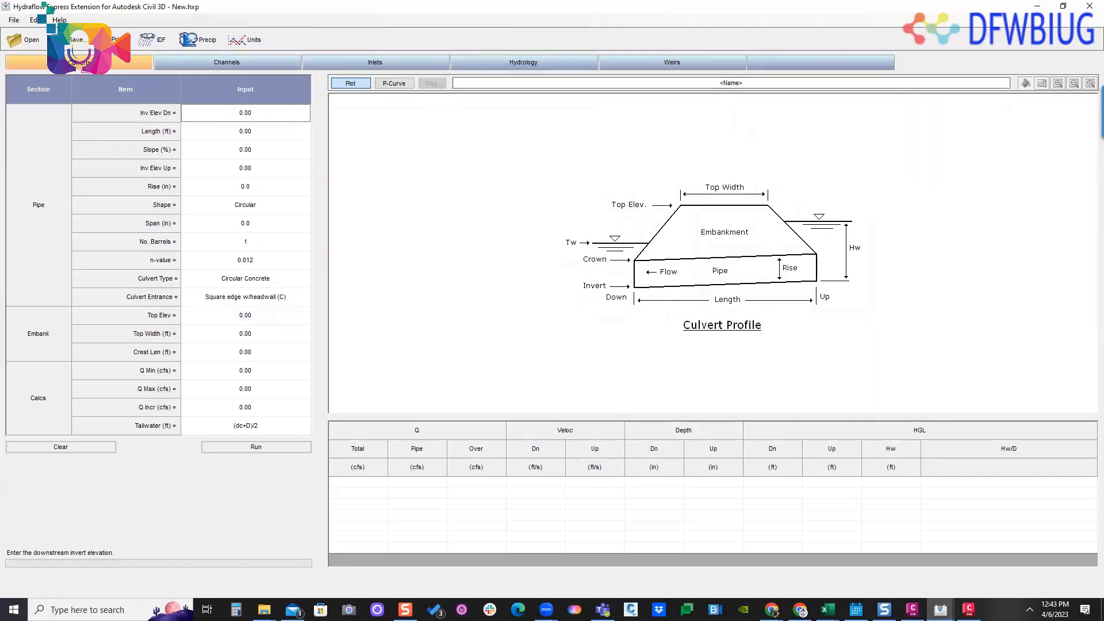
- View the channel calculator and the inlet calculator's grate and combination types, finishing on the curb inlet
left_click(235, 64)
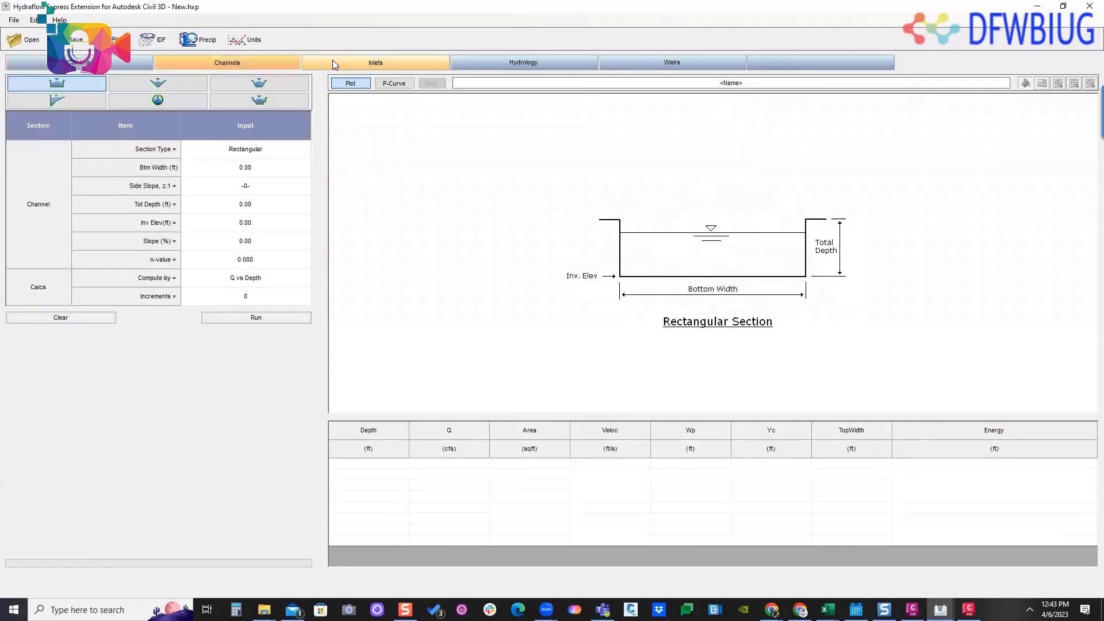
left_click(332, 61)
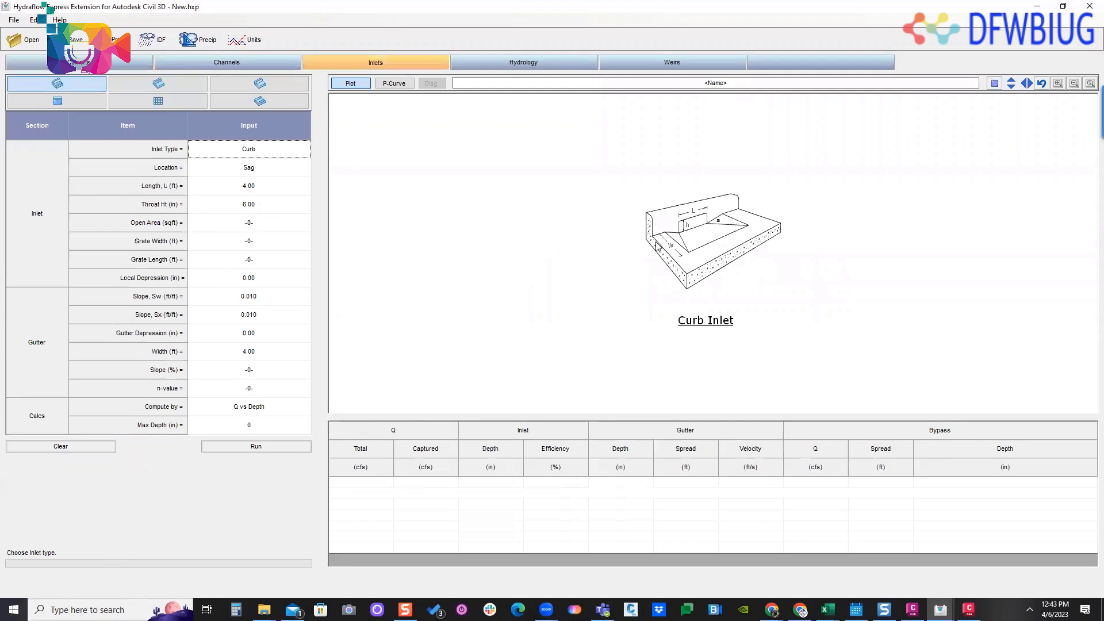
left_click(182, 84)
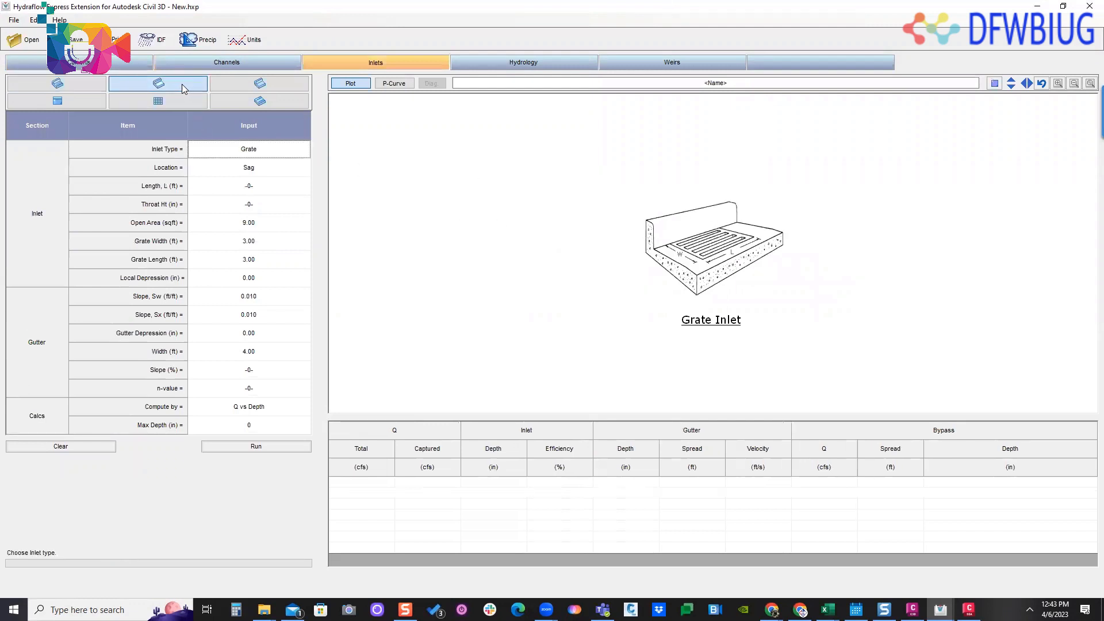
left_click(257, 85)
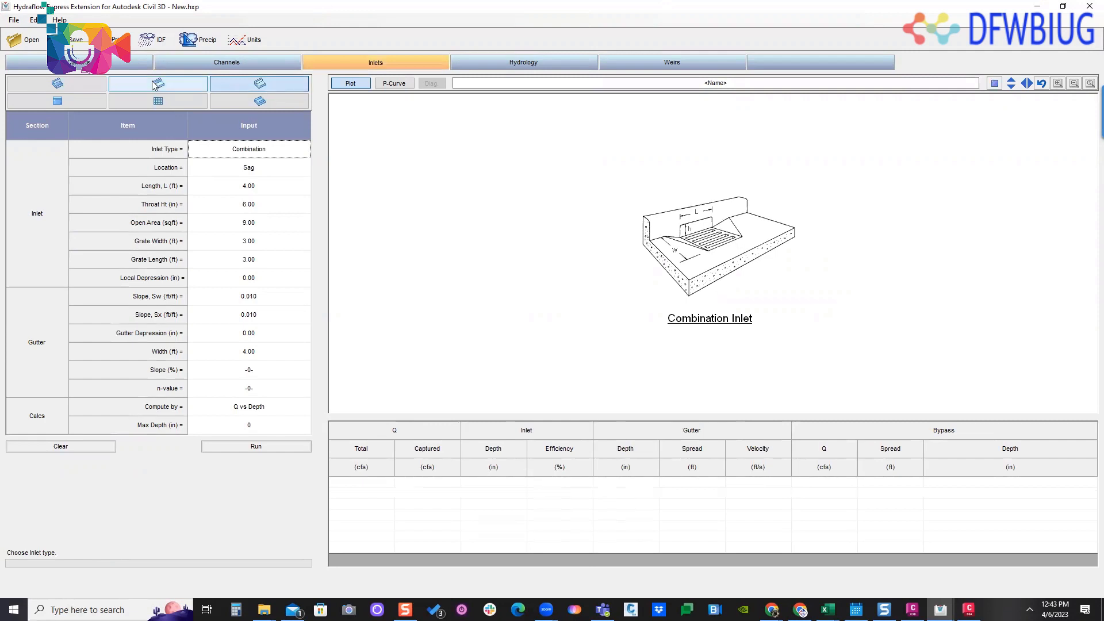
left_click(79, 101)
left_click(78, 86)
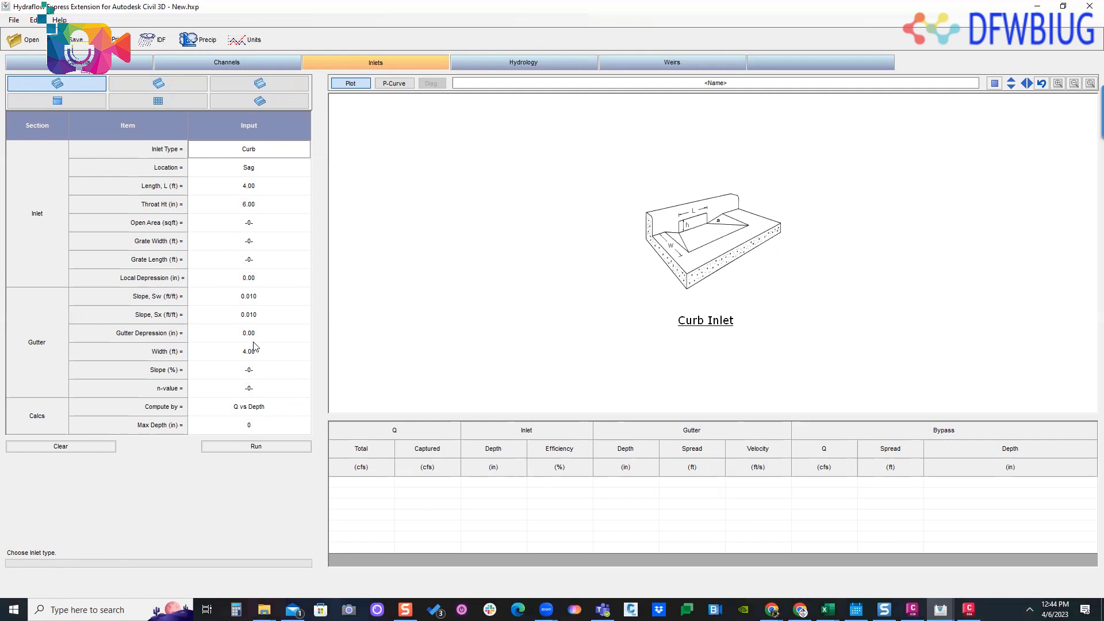
- Compute 10*1.5 in Calculator, clear the result and close it
left_click(236, 609)
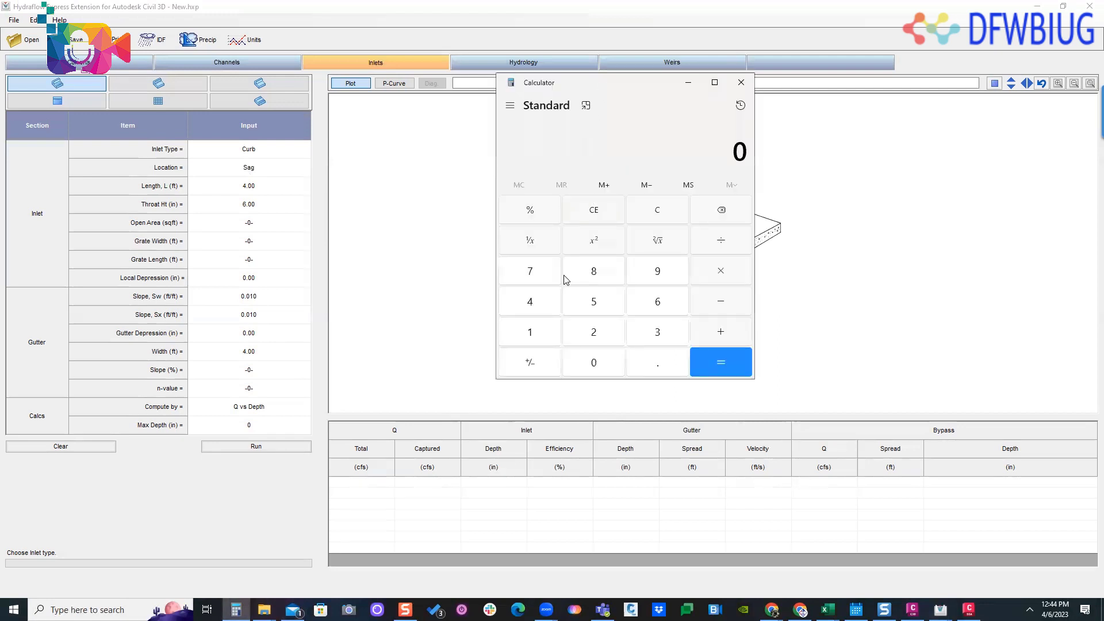
type("10*1.5")
key("Return")
left_click(649, 212)
left_click(741, 82)
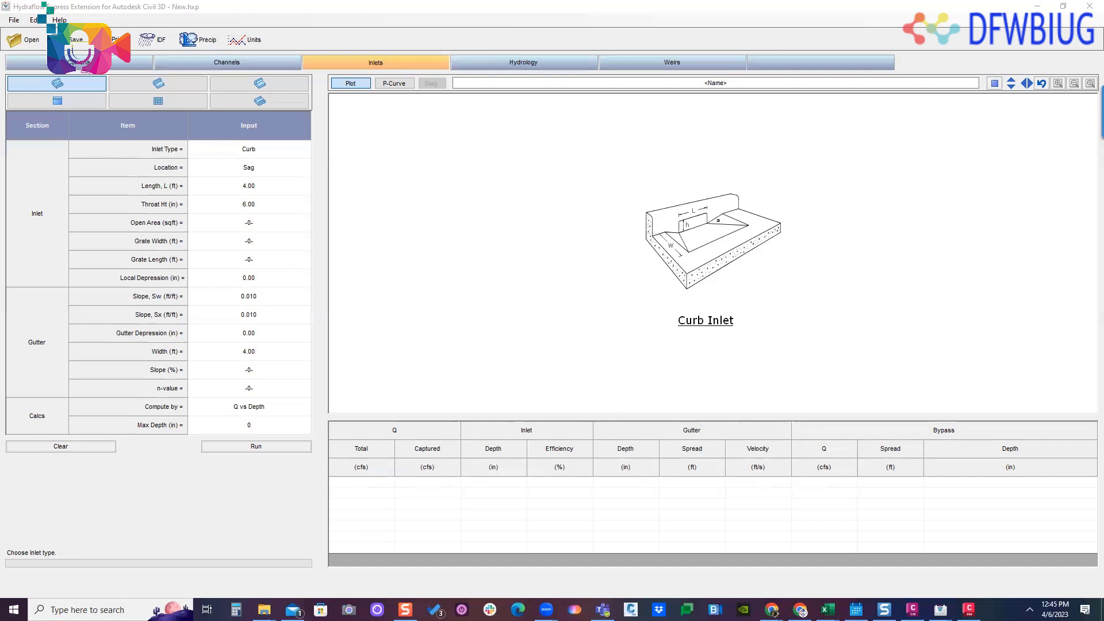
- Minimize Hydraflow Express and switch to the browser to examine FHWA's HY-8 Culvert Hydraulic Analysis Program page
left_click(1037, 6)
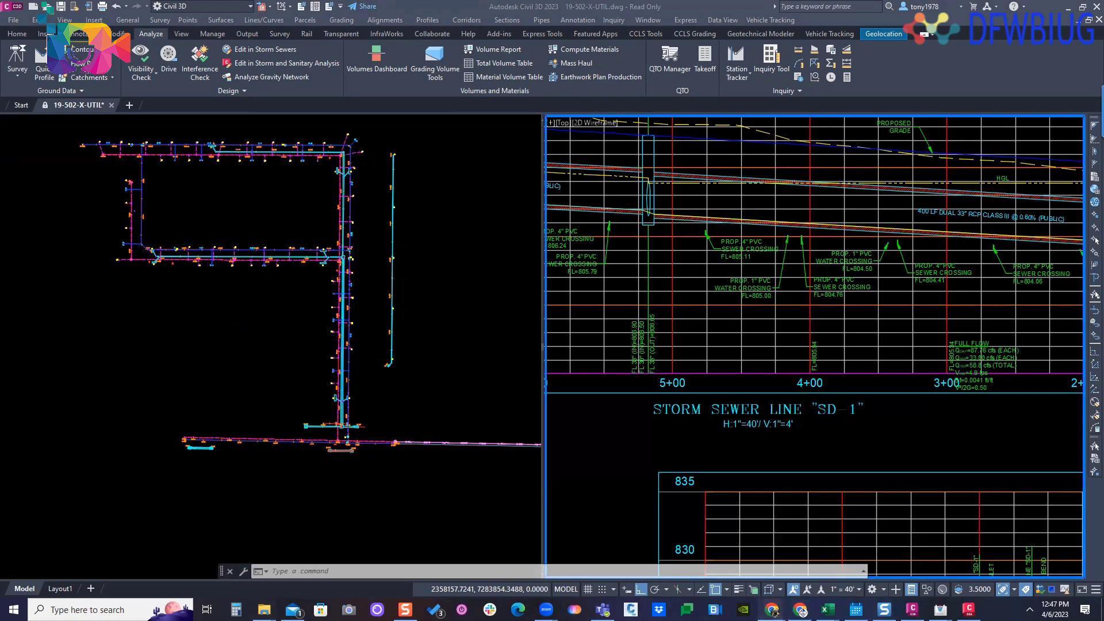
mouse_move(772, 609)
key("alt+Tab")
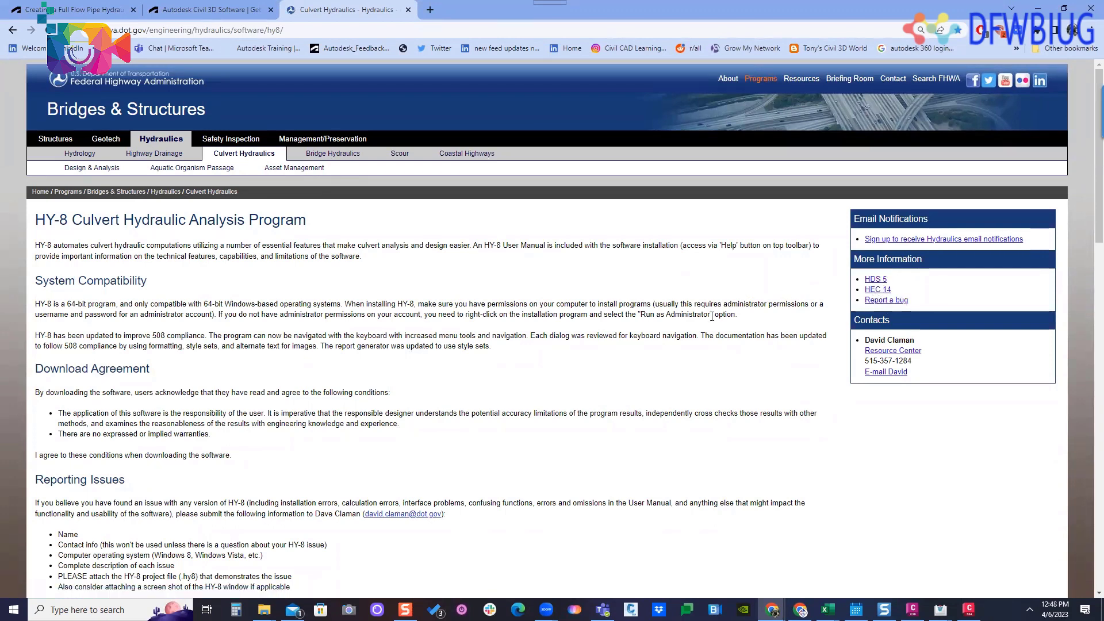
scroll(598, 352, "down", 1)
scroll(851, 299, "up", 1)
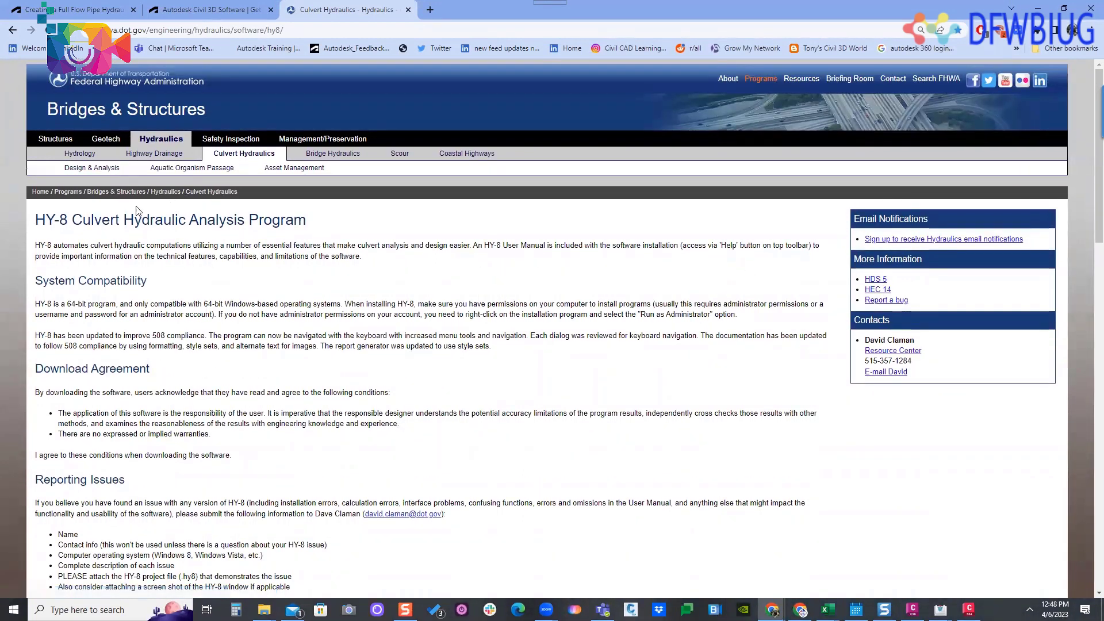
- Browse FHWA's culvert Design & Analysis, Aquatic Organism Passage and Hydrology pages for their publications, training and software lists
left_click(86, 167)
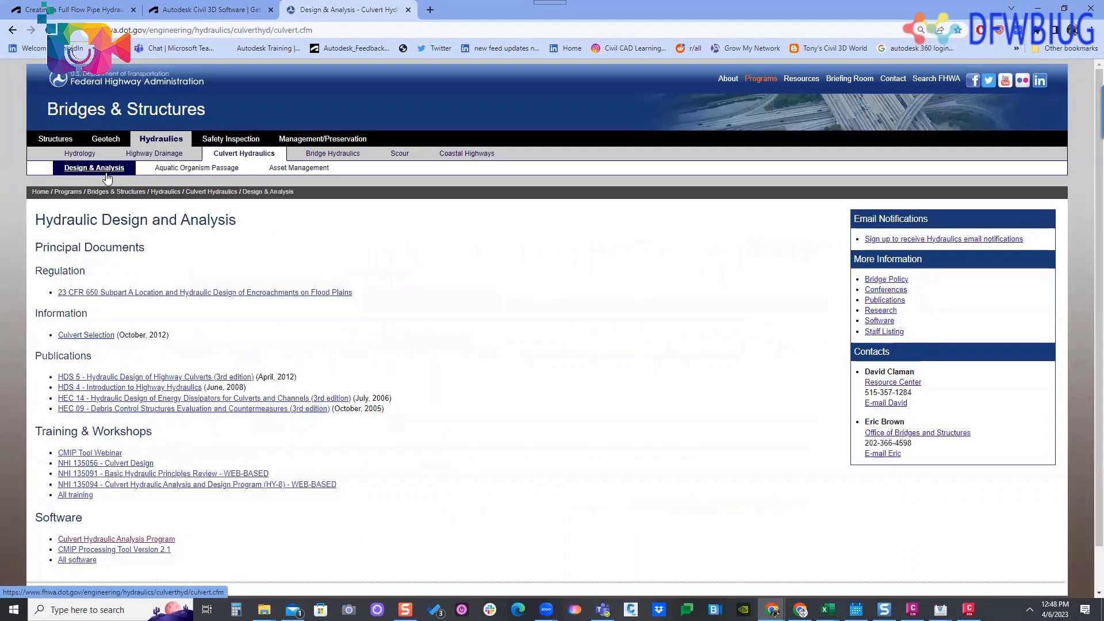
scroll(64, 336, "down", 1)
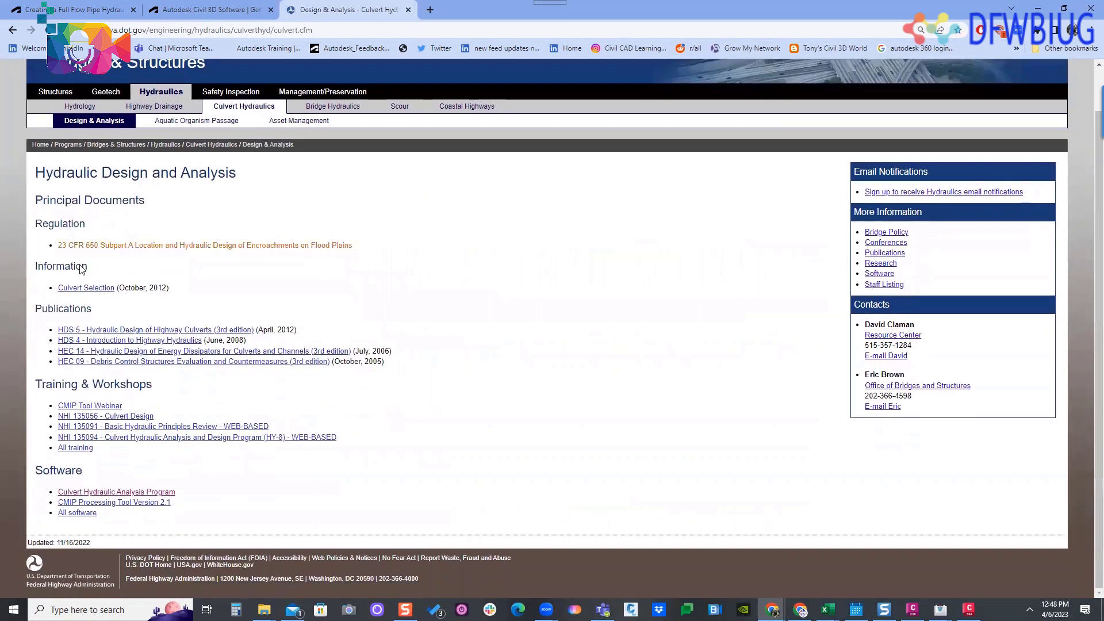
left_click(195, 121)
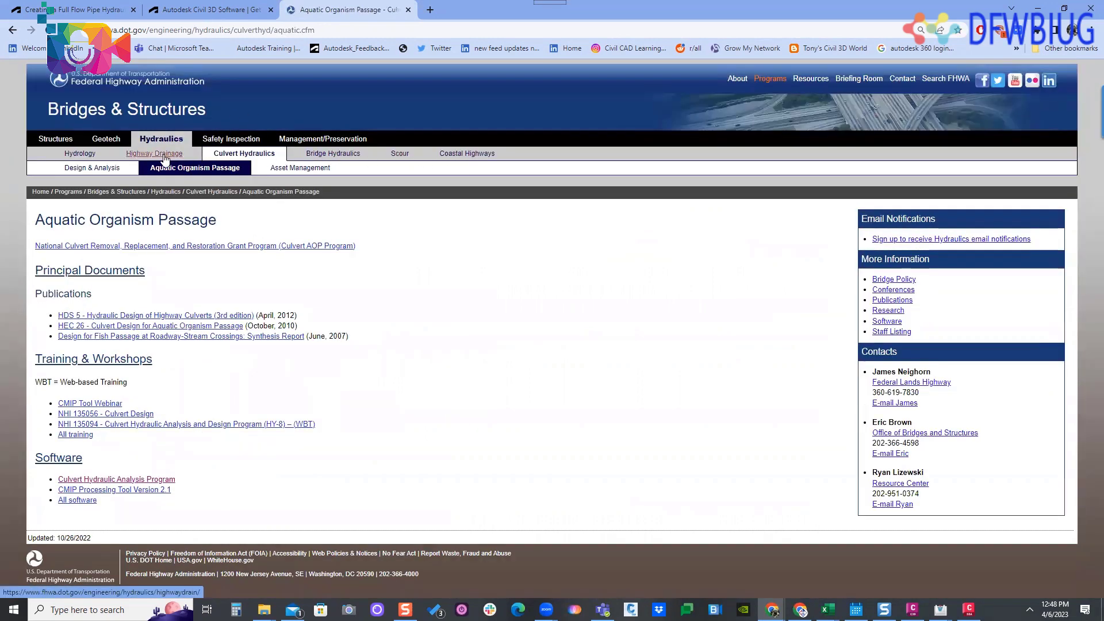
left_click(88, 156)
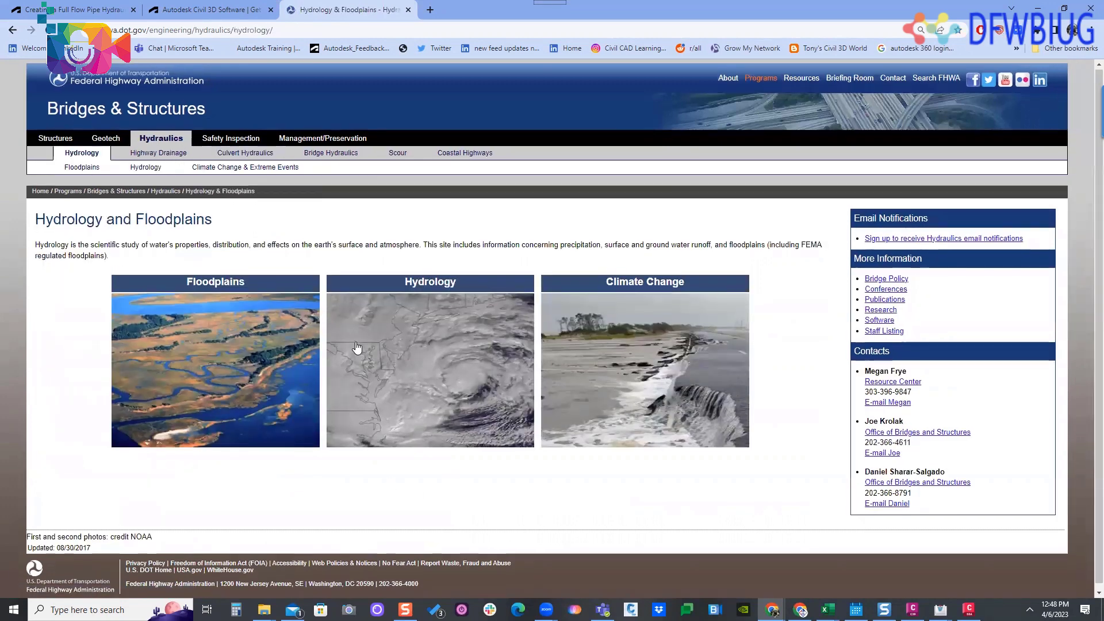
left_click(491, 316)
scroll(115, 339, "down", 1)
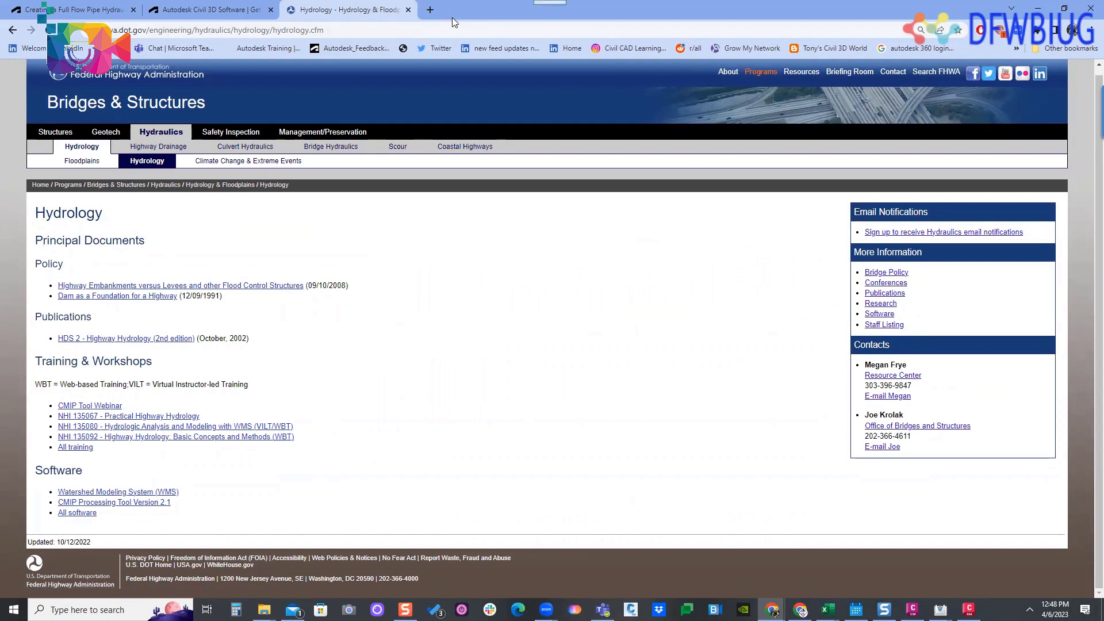
- Return to the Civil 3D drawing and launch Hydraflow Express again
left_click(467, 320)
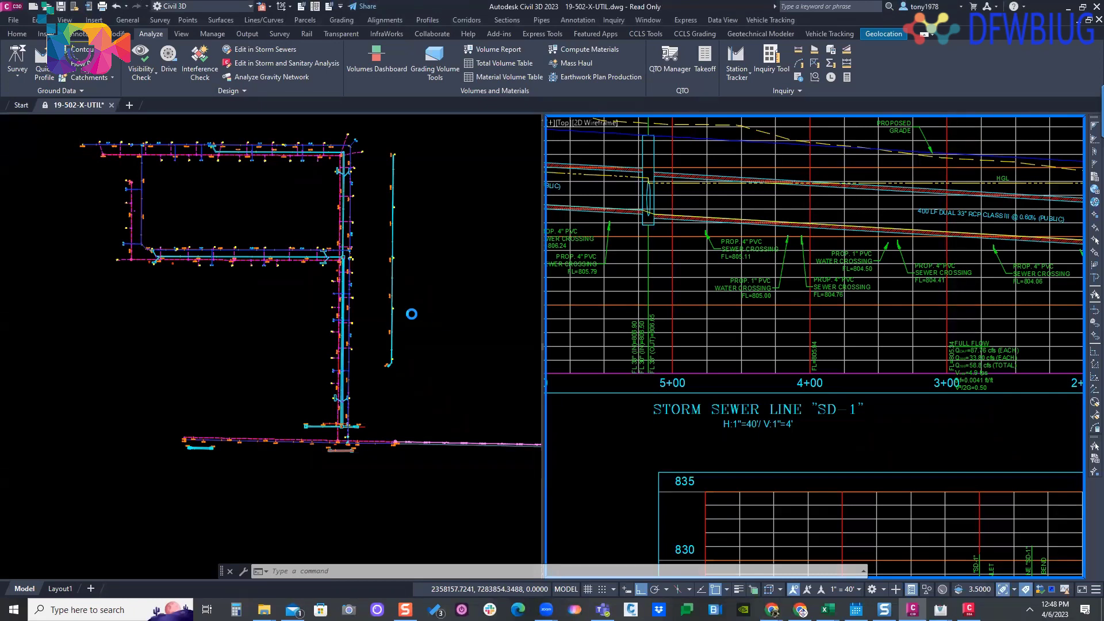
left_click(233, 90)
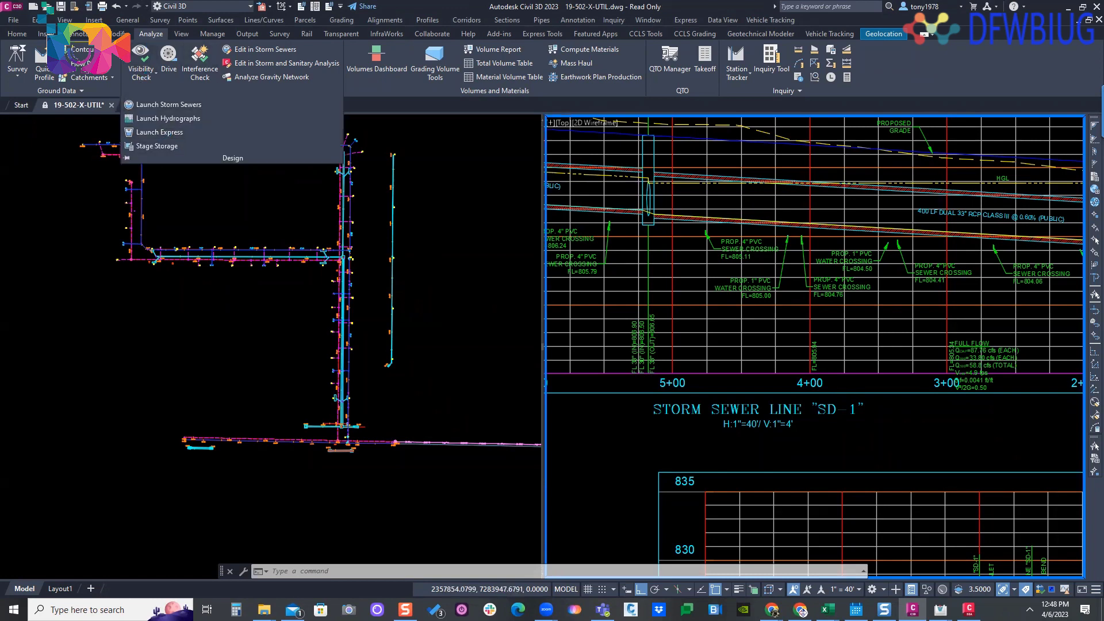
left_click(159, 132)
left_click(553, 355)
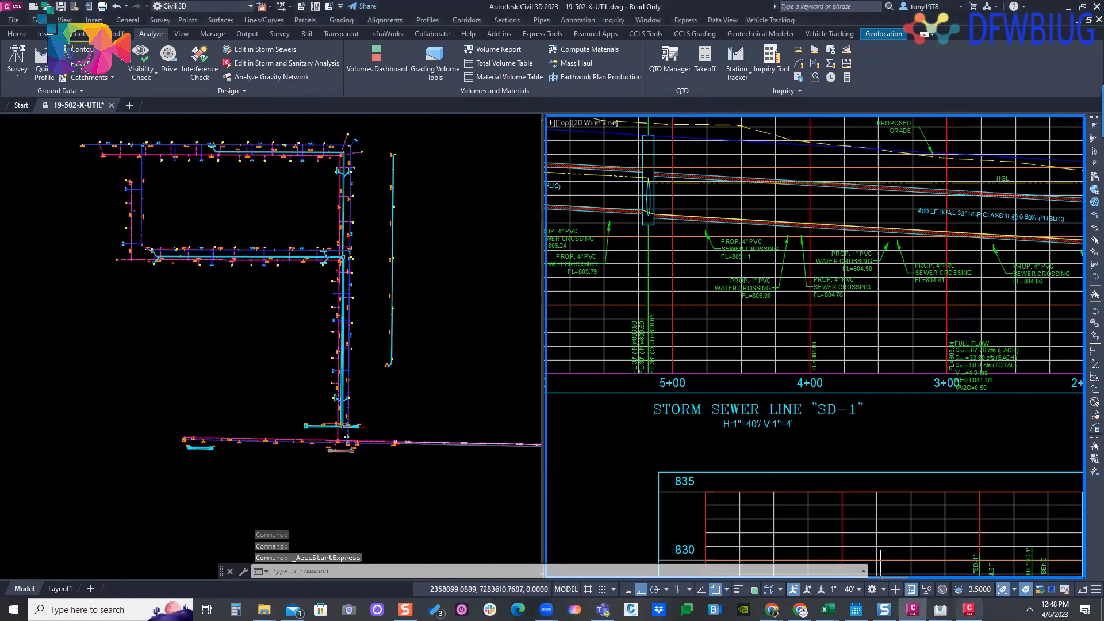
- Bring up the earlier Hydraflow Express window and review its SD-5 culvert calculation and circular pipe section inputs
mouse_move(941, 608)
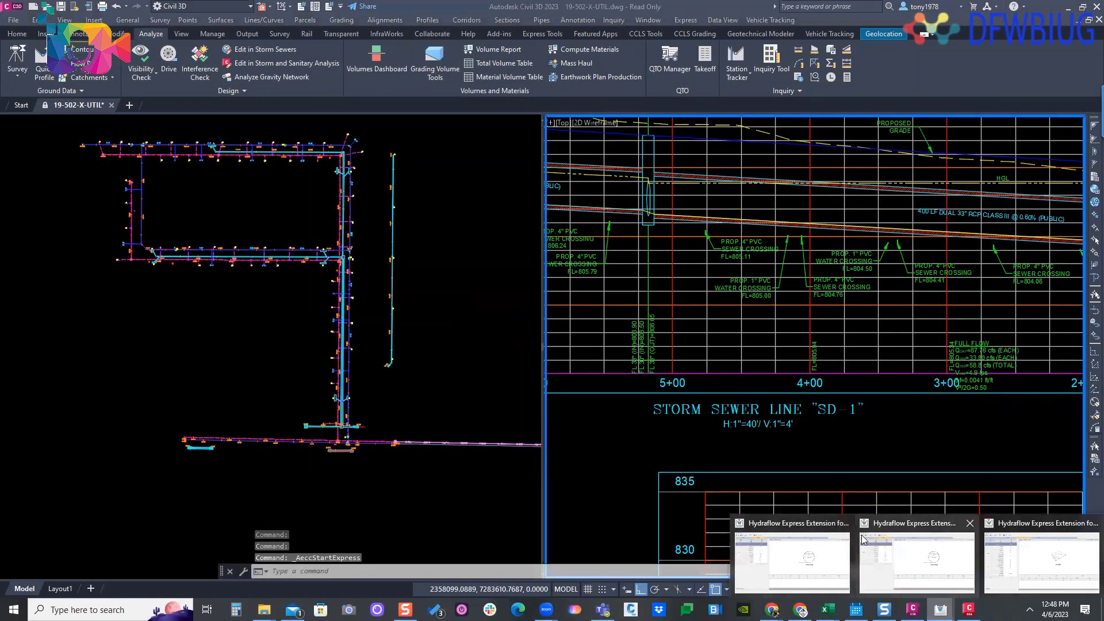
left_click(828, 544)
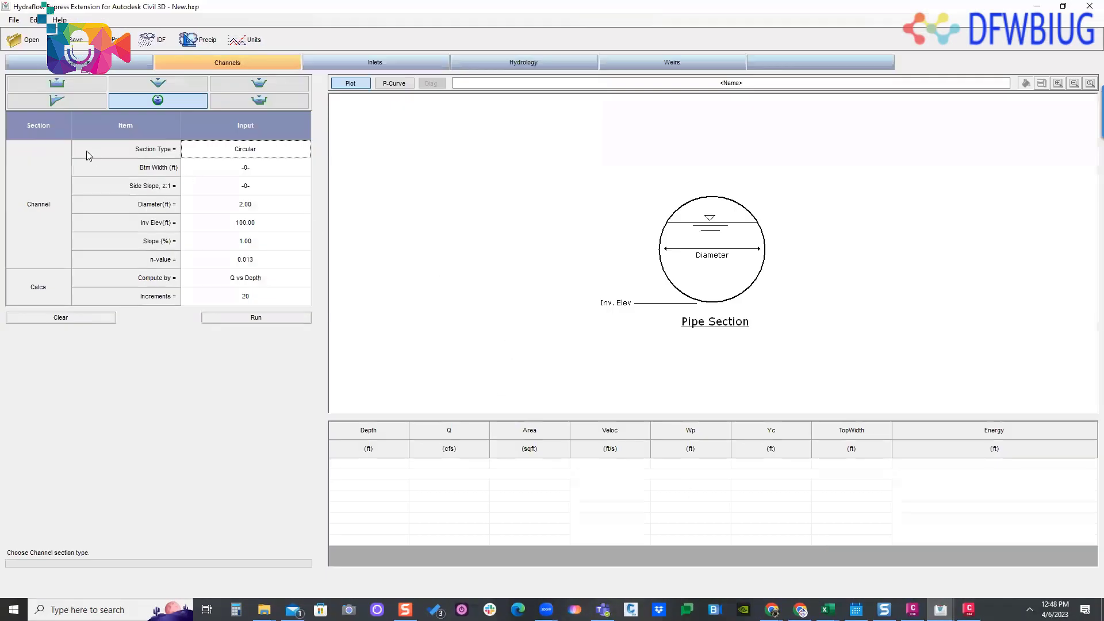
left_click(29, 62)
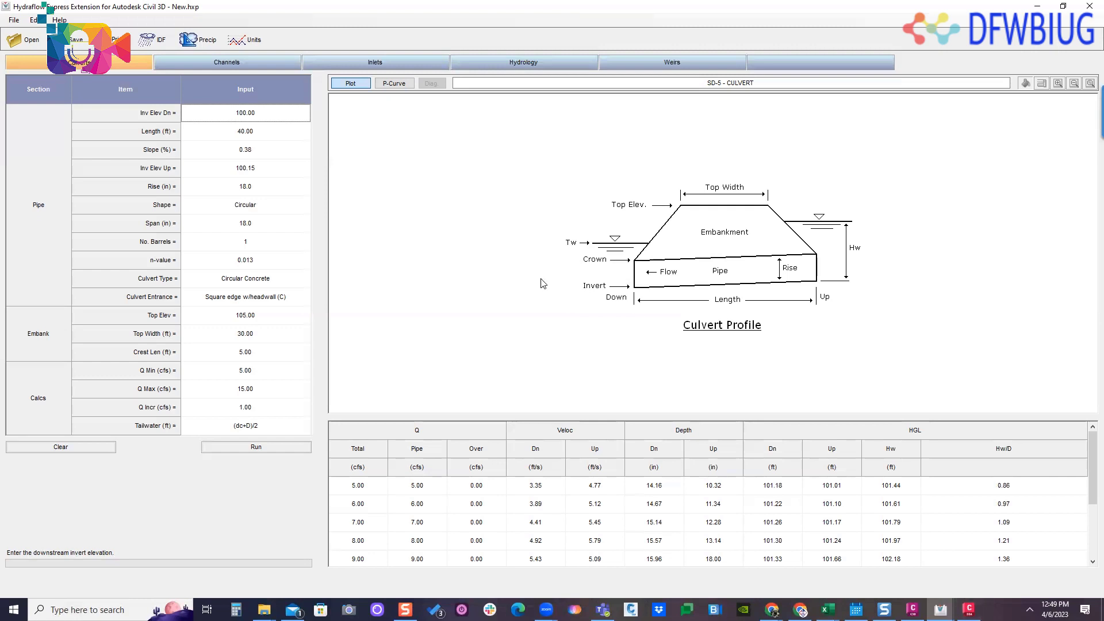
left_click(223, 63)
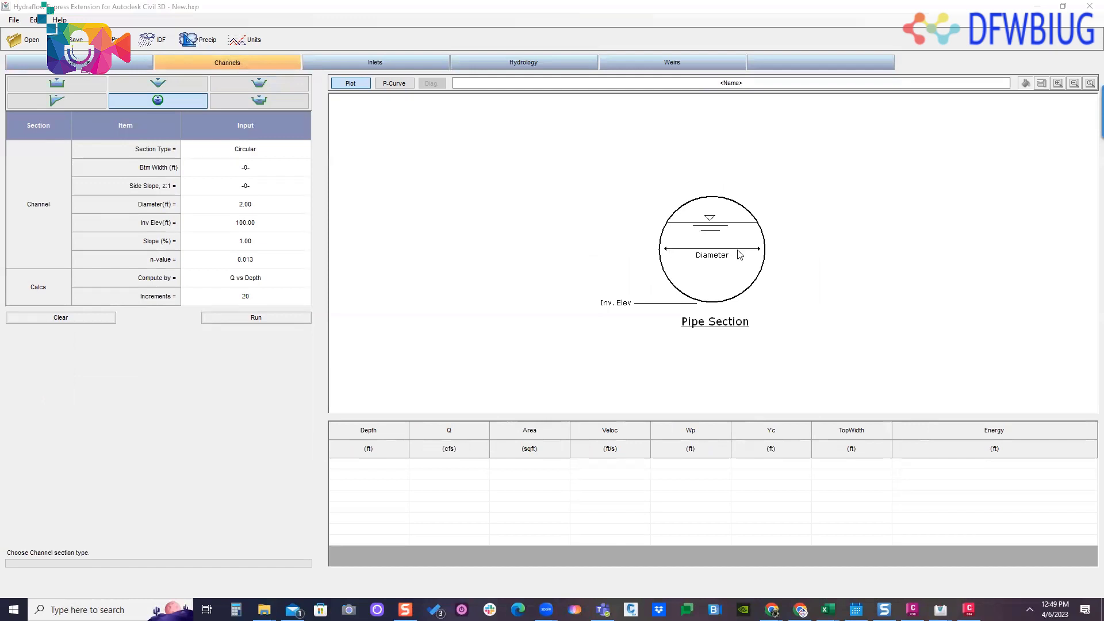
- Float the Hydraflow Express window over the drawing and enlarge it to show the circular section's inputs, plot and results table
left_click(1063, 6)
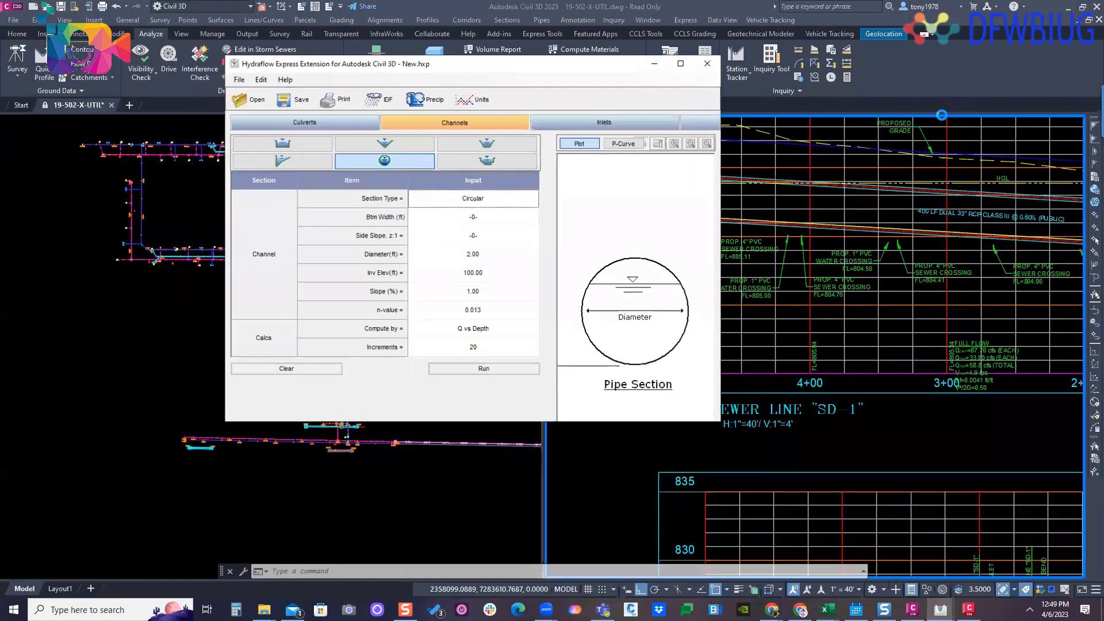
left_click_drag(577, 72, 388, 64)
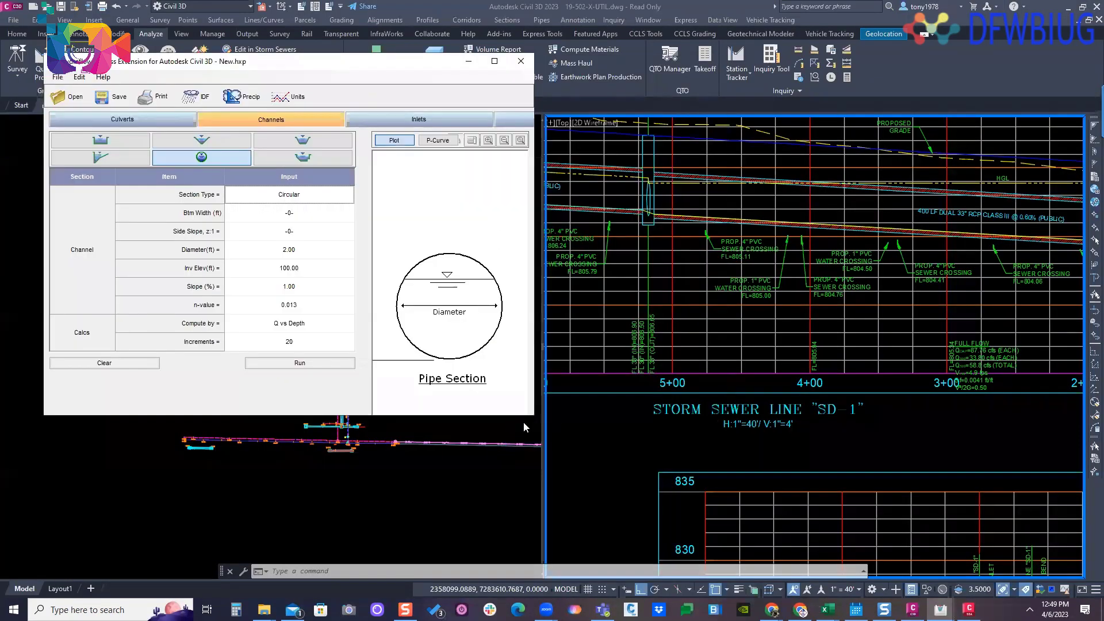
left_click_drag(531, 413, 893, 583)
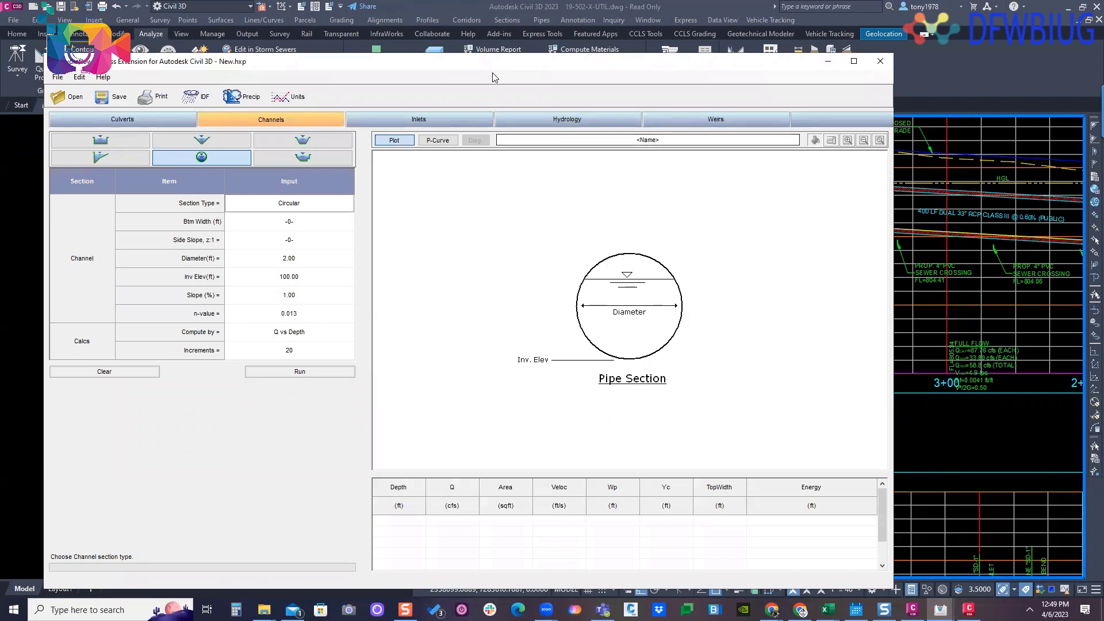
- Return from Hydraflow Express to the Civil 3D drawing and review the Design analysis tools, including Storm and Sanitary Analysis and the launch commands
mouse_move(494, 69)
left_mouse_down()
mouse_move(605, 49)
mouse_move(568, 149)
left_mouse_up()
left_click(247, 91)
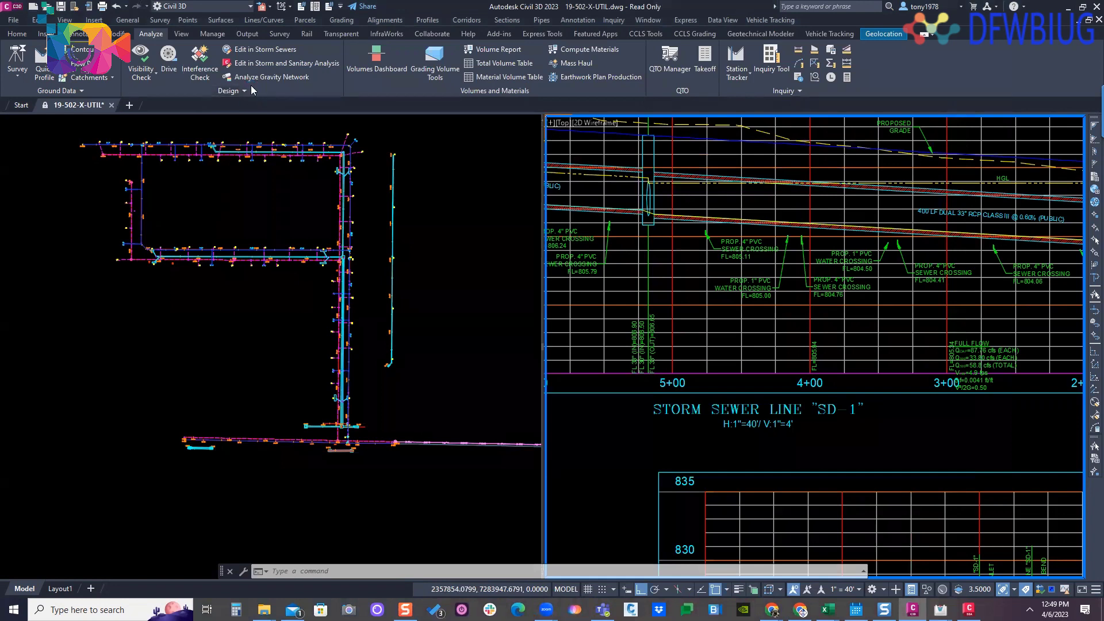
left_click(233, 90)
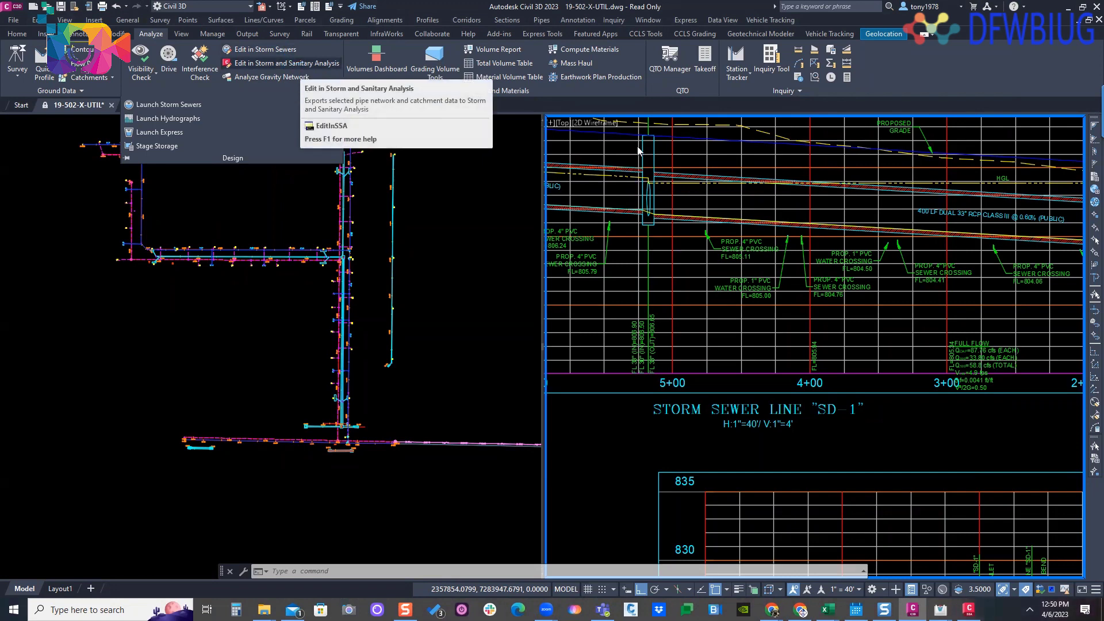
left_click(453, 160)
left_click(452, 159)
left_click(403, 123)
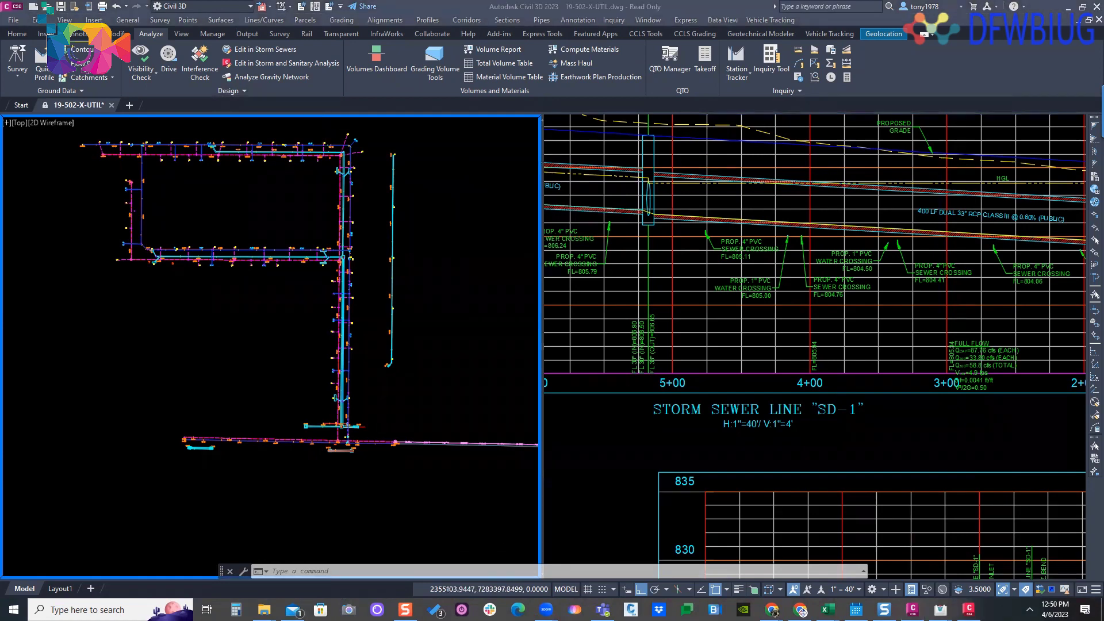
left_click(226, 224)
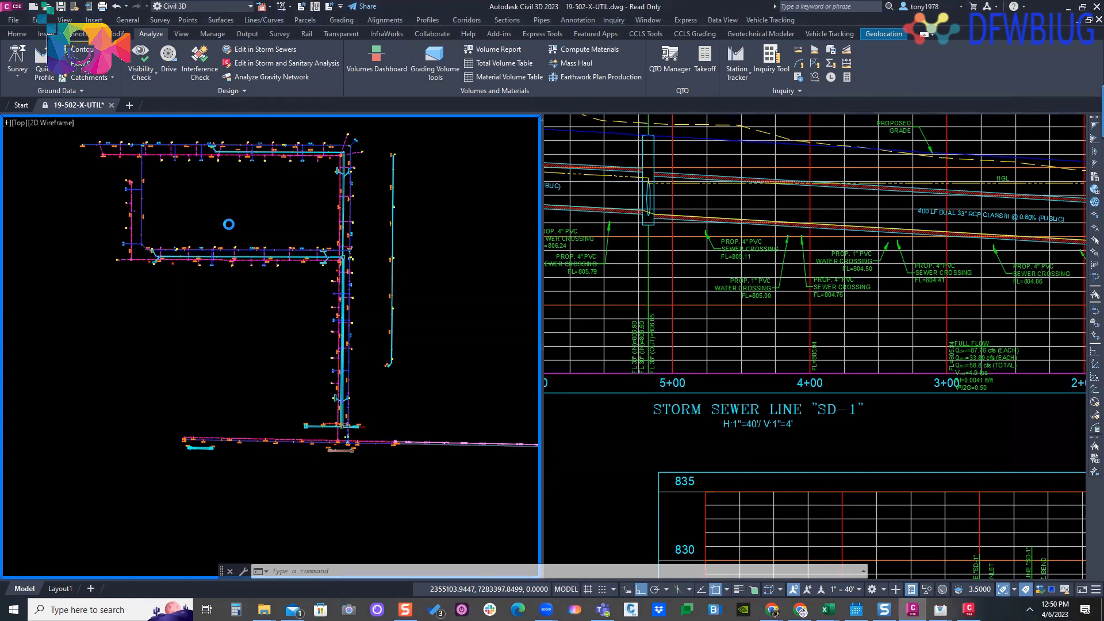
- Close the Hydraflow Express User's Guide and the leftover Hydraflow Express windows to get back to the drawing
mouse_move(941, 609)
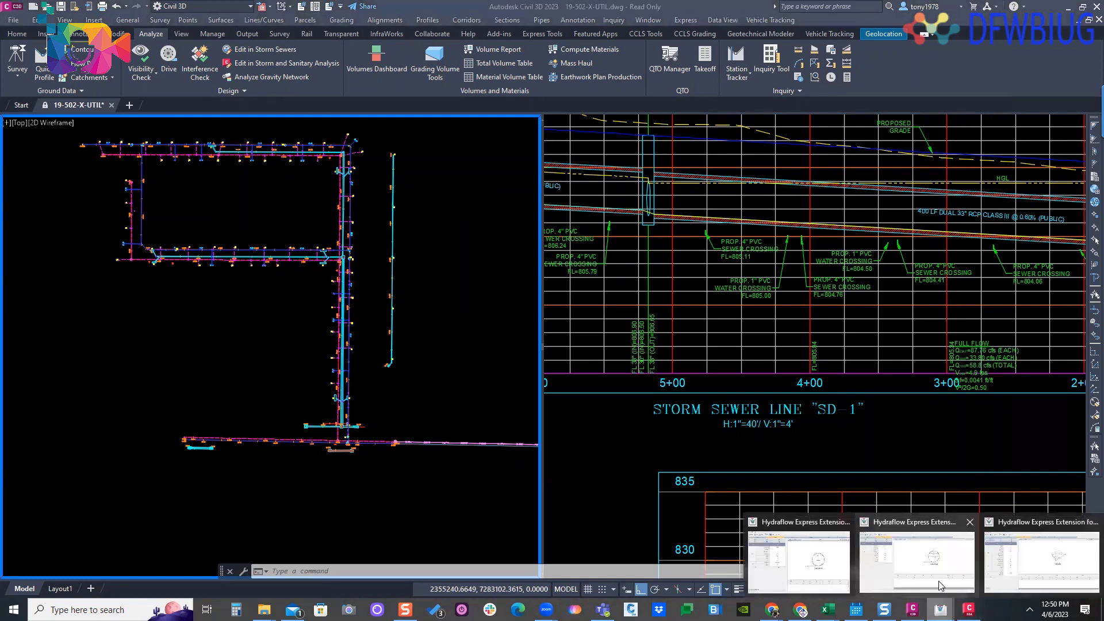
left_click(813, 557)
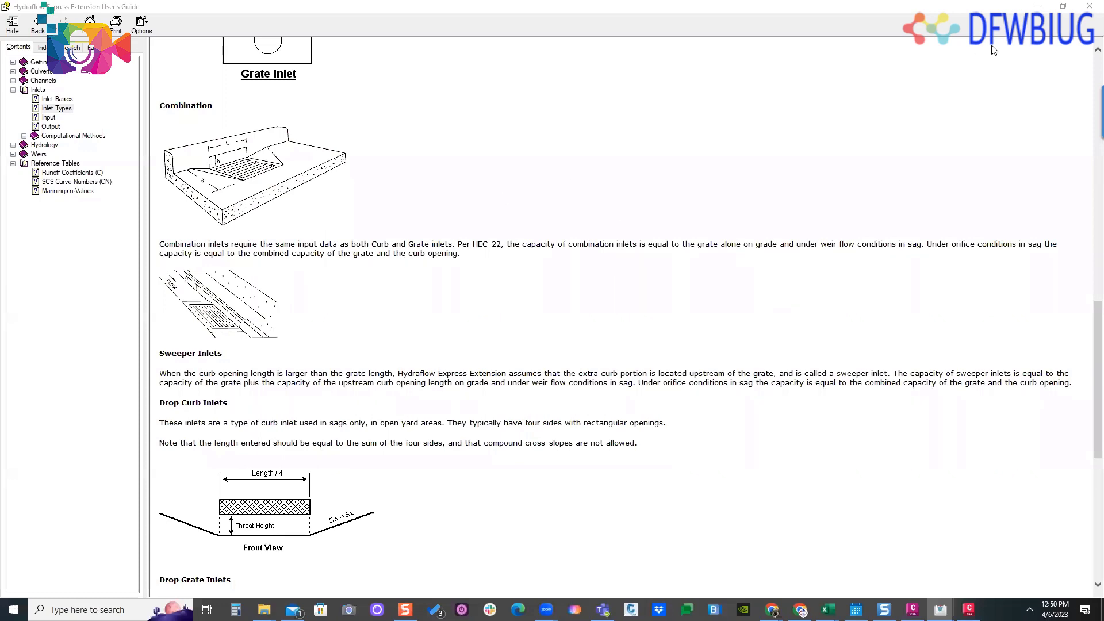
left_click(1089, 6)
mouse_move(940, 609)
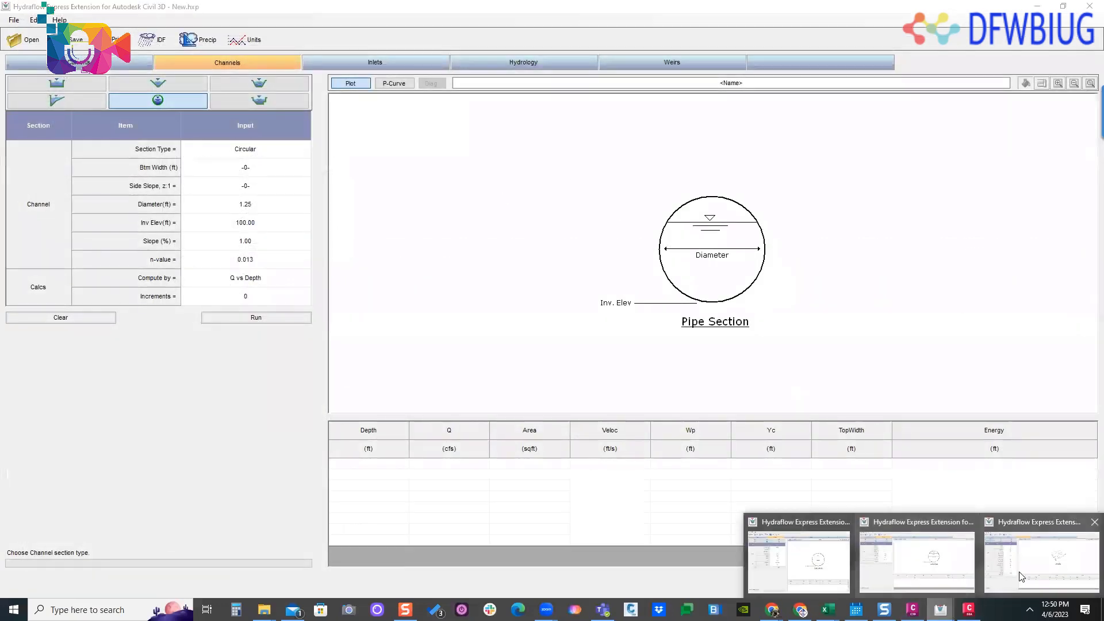
left_click(1019, 577)
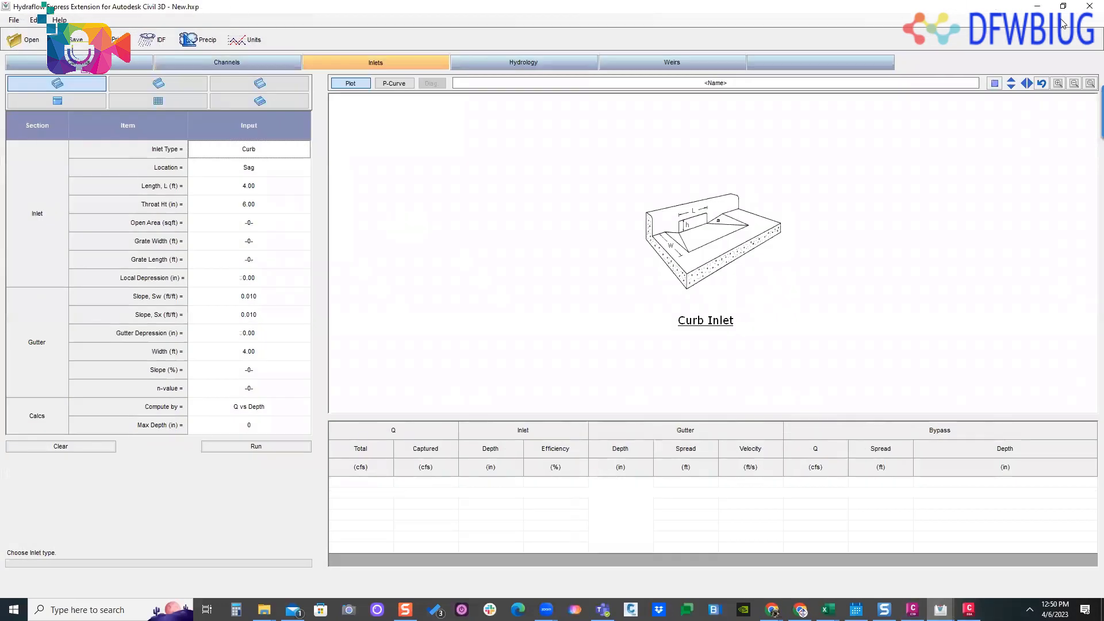
left_click(1088, 6)
left_click(1088, 6)
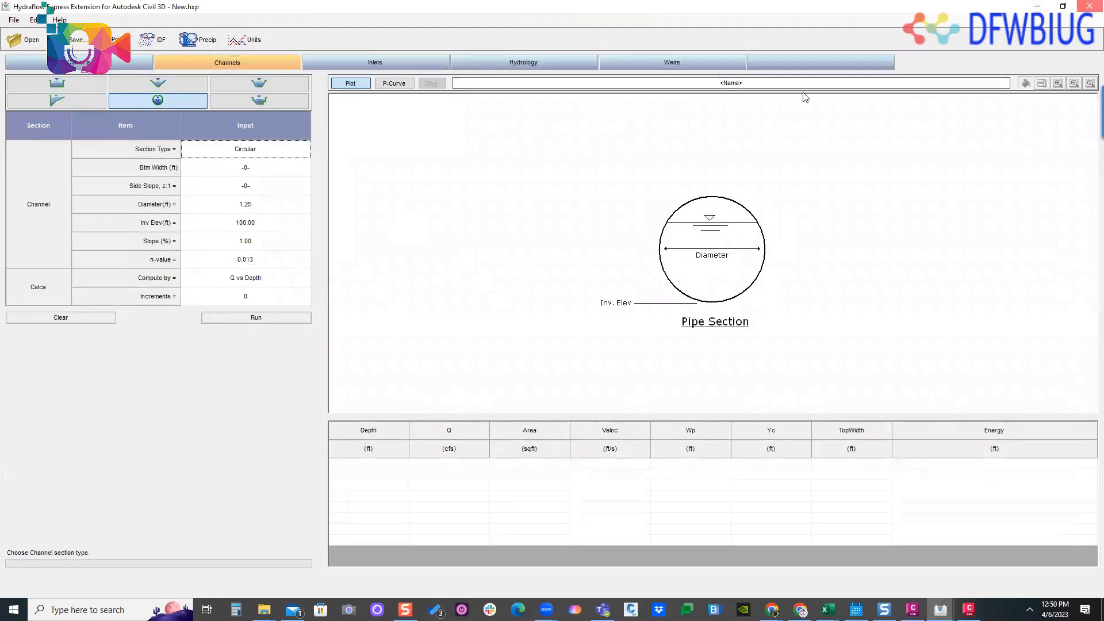
left_click(559, 345)
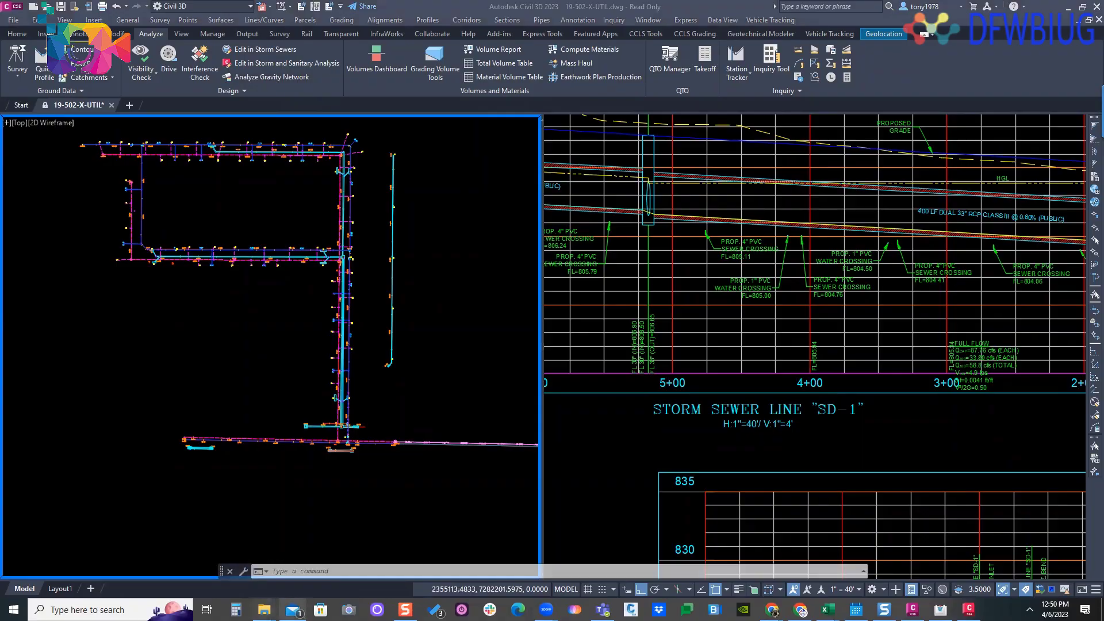
left_click(292, 610)
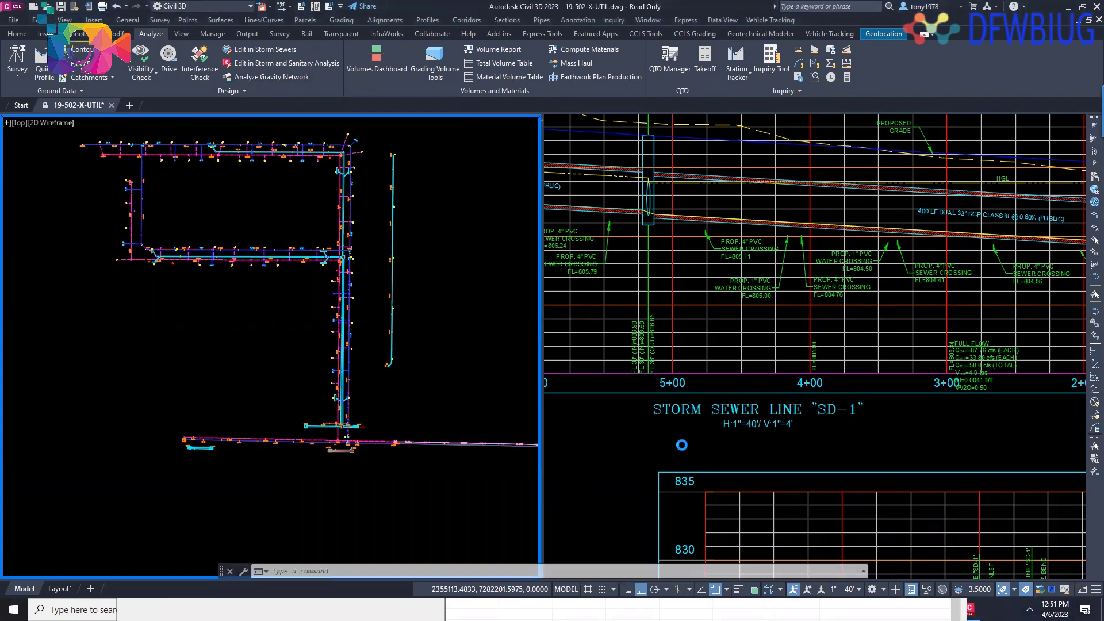
left_click(682, 445)
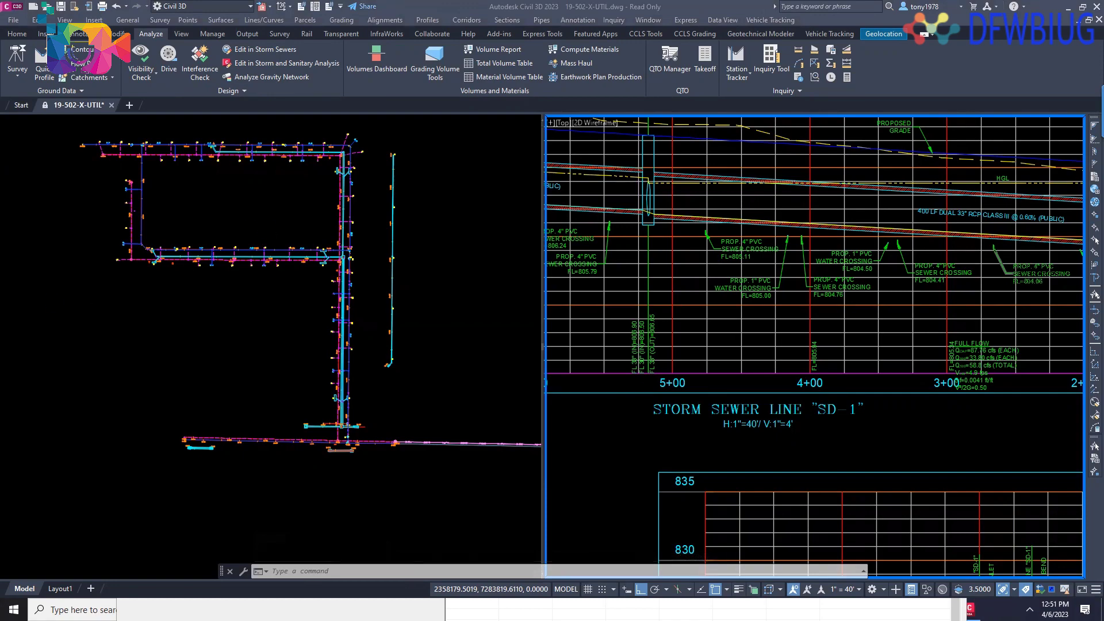
- Switch to the CivilCADLS channel on YouTube and browse the full DFWBIUG playlist from its created playlists
key("alt+Tab")
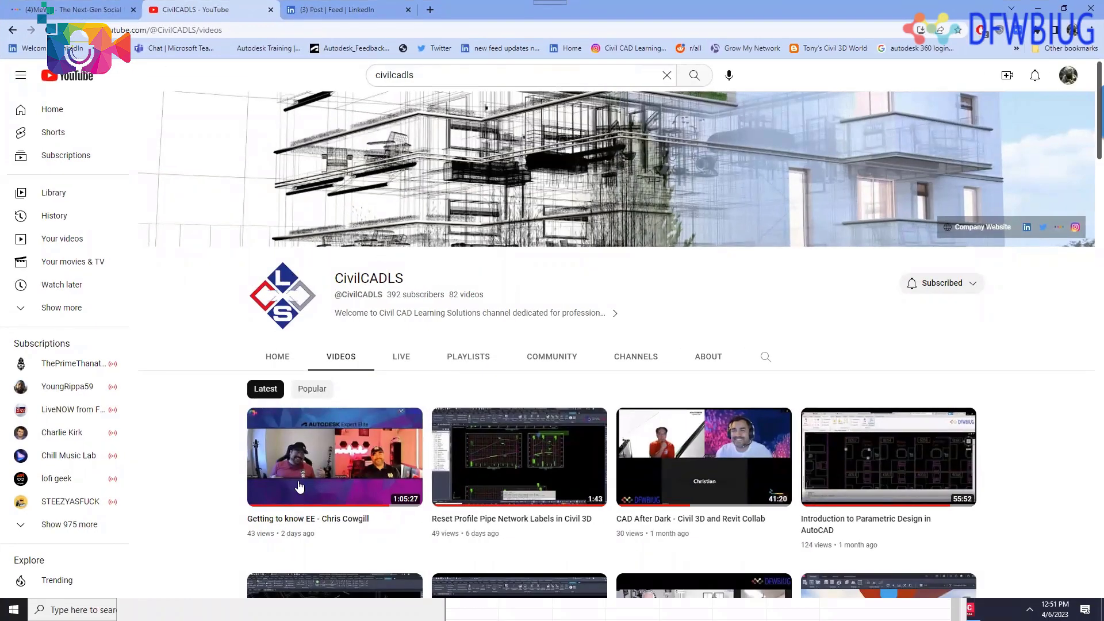
scroll(345, 373, "down", 2)
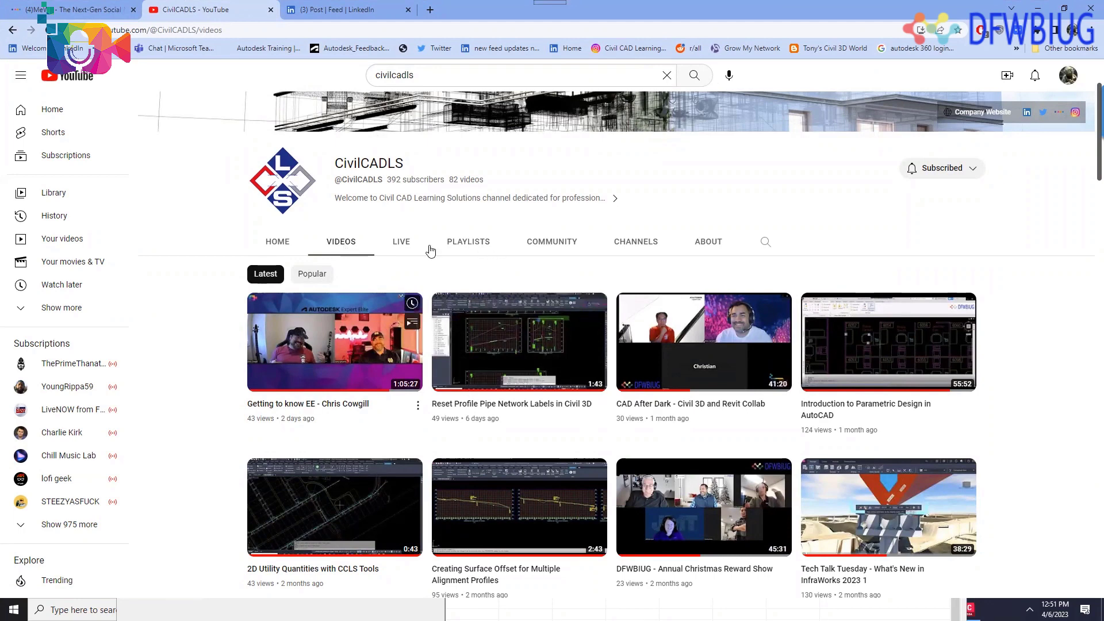
left_click(457, 245)
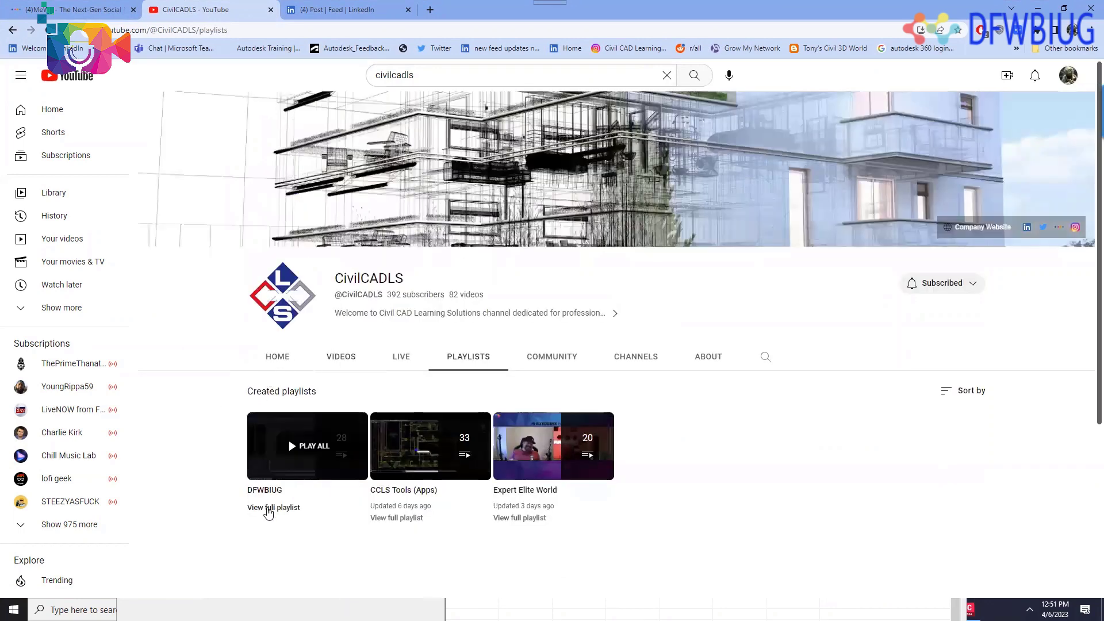
left_click(278, 508)
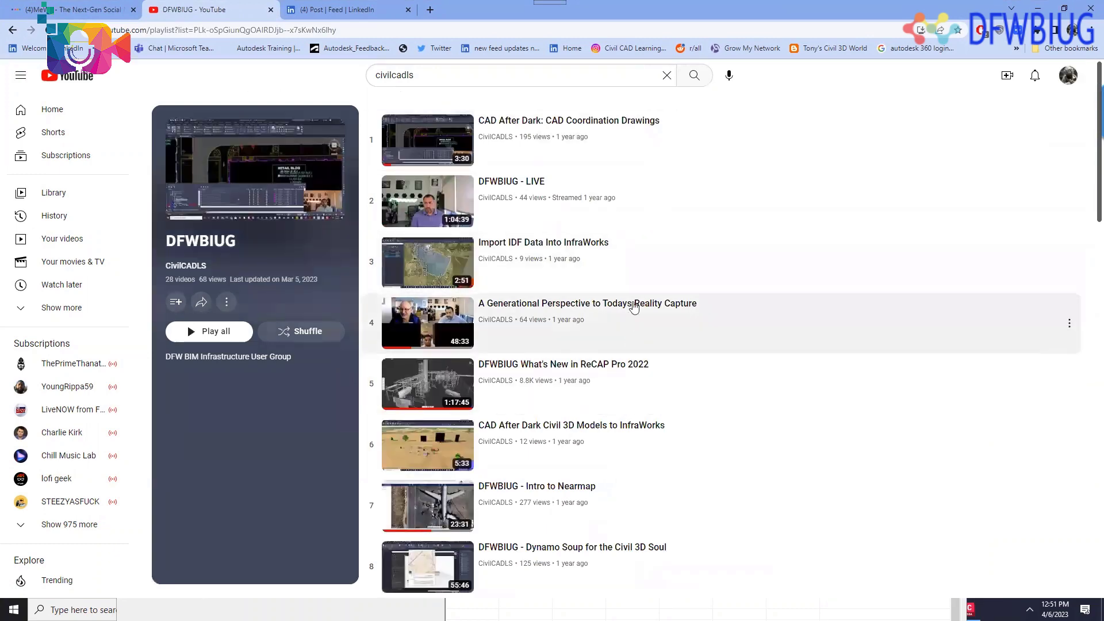
scroll(686, 223, "down", 6)
scroll(685, 223, "down", 15)
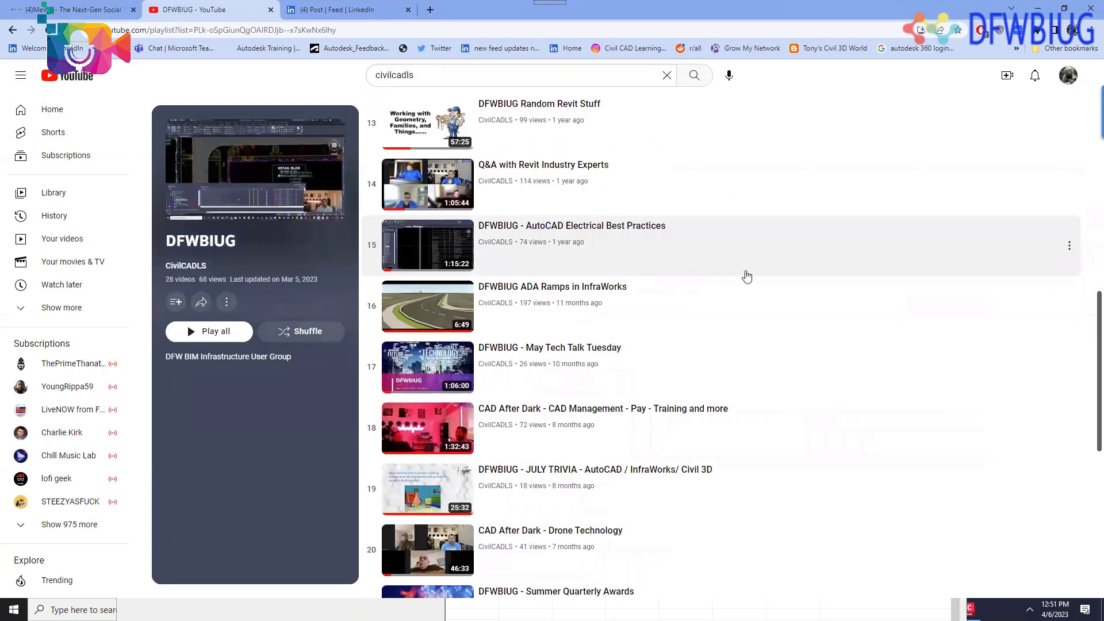